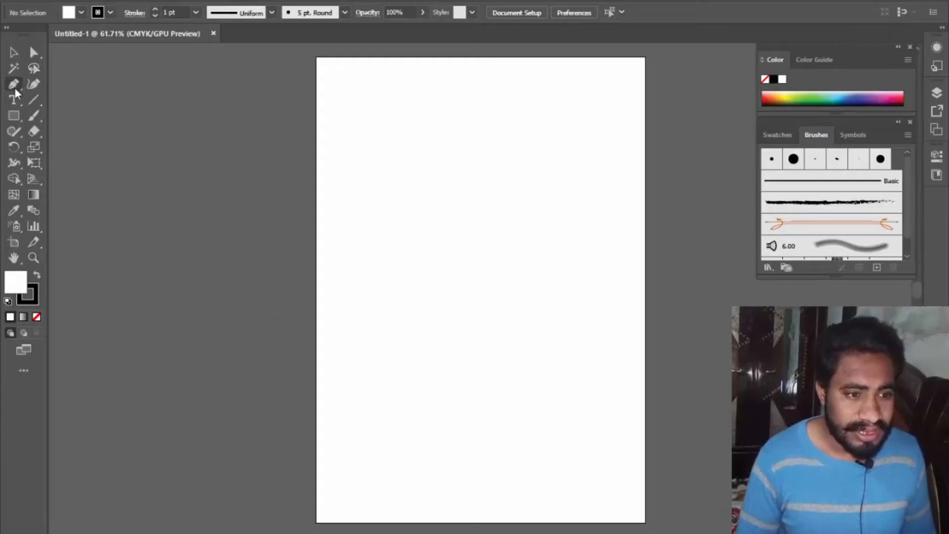
Paint a looping freehand stroke on the artboard with the 5 pt. Round brush, and apply the rough charcoal-textured brush to it
{"action": "left_click", "coordinate": [34, 116]}
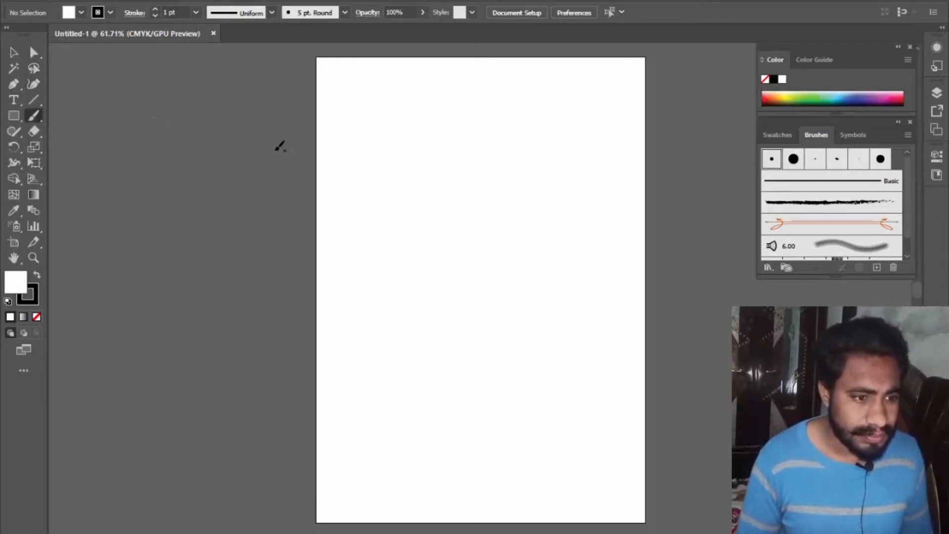
{"action": "mouse_move", "coordinate": [390, 160]}
{"action": "left_mouse_down"}
{"action": "mouse_move", "coordinate": [411, 142]}
{"action": "mouse_move", "coordinate": [534, 170]}
{"action": "mouse_move", "coordinate": [432, 293]}
{"action": "mouse_move", "coordinate": [360, 281]}
{"action": "mouse_move", "coordinate": [524, 242]}
{"action": "mouse_move", "coordinate": [468, 326]}
{"action": "left_mouse_up"}
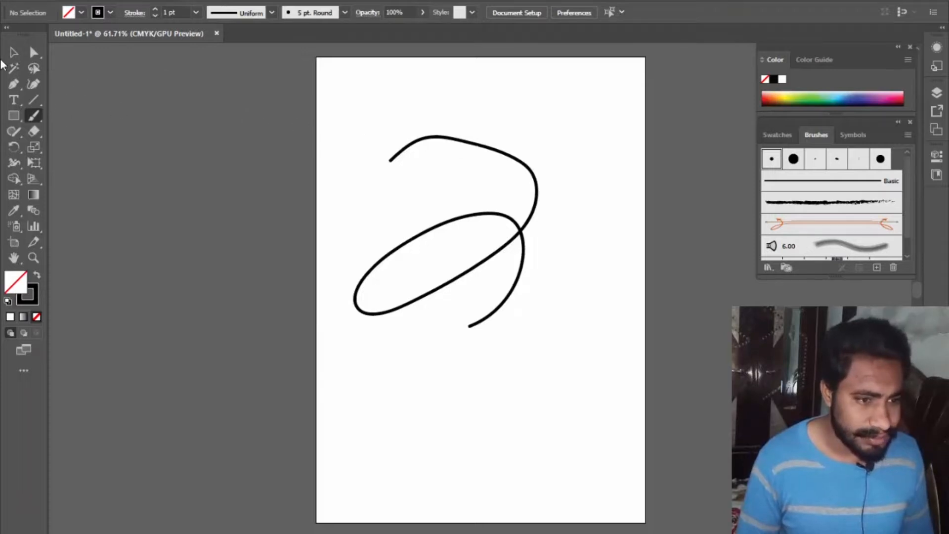
{"action": "left_click", "coordinate": [14, 56]}
{"action": "left_click", "coordinate": [846, 204]}
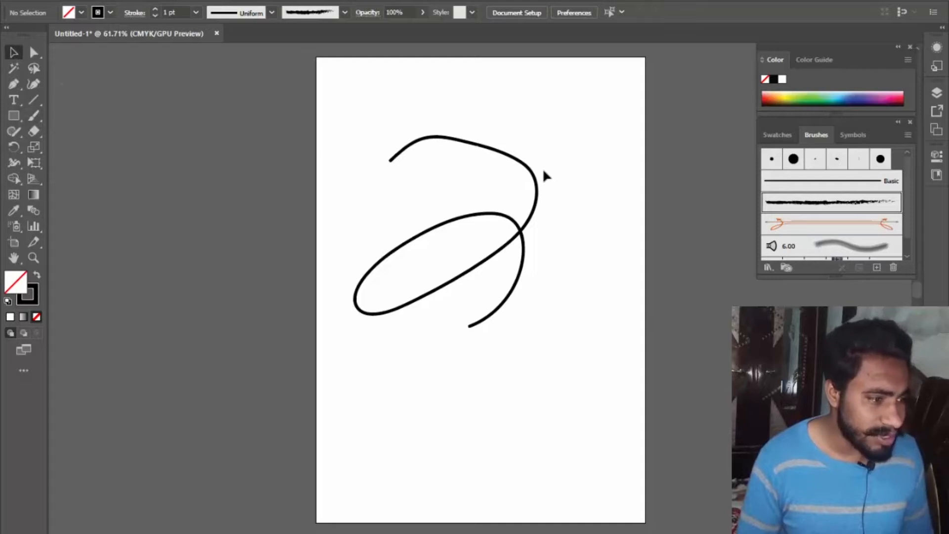
{"action": "left_click", "coordinate": [537, 186]}
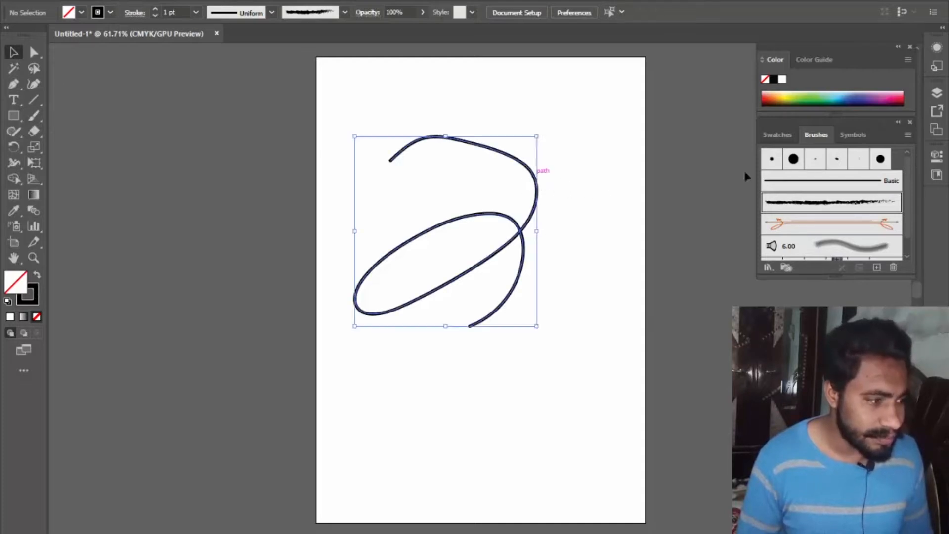
{"action": "left_click", "coordinate": [811, 203]}
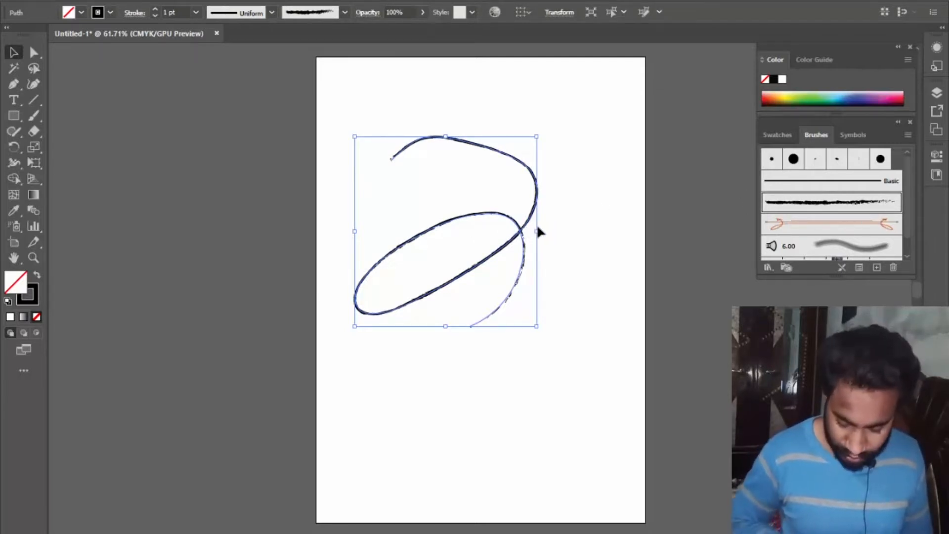
{"action": "scroll", "coordinate": [536, 225], "scroll_direction": "up", "scroll_amount": 4}
{"action": "left_click_drag", "start_coordinate": [536, 249], "coordinate": [642, 206]}
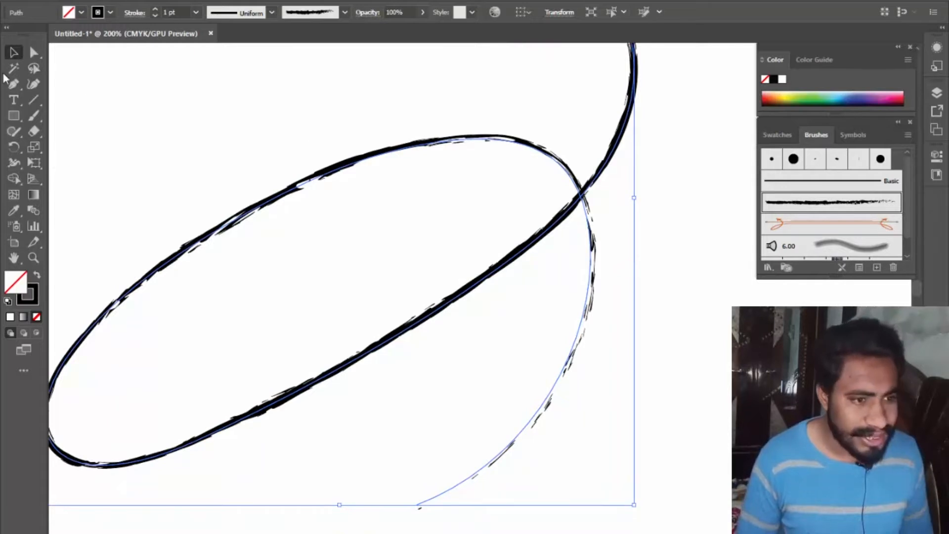
Paint several freehand strokes over and beside the large loop with the Paintbrush, using the rough charcoal-textured brush
{"action": "left_click", "coordinate": [33, 115]}
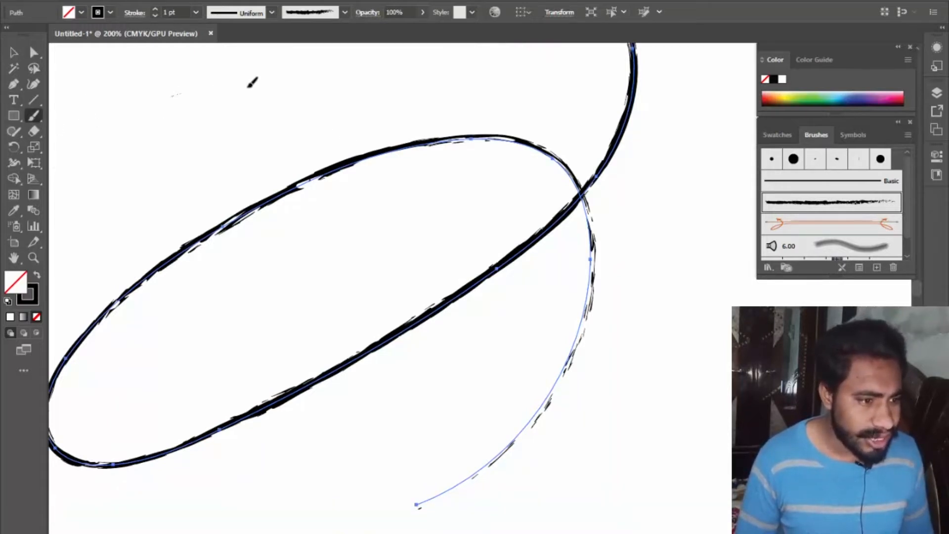
{"action": "left_click_drag", "start_coordinate": [239, 122], "coordinate": [220, 126]}
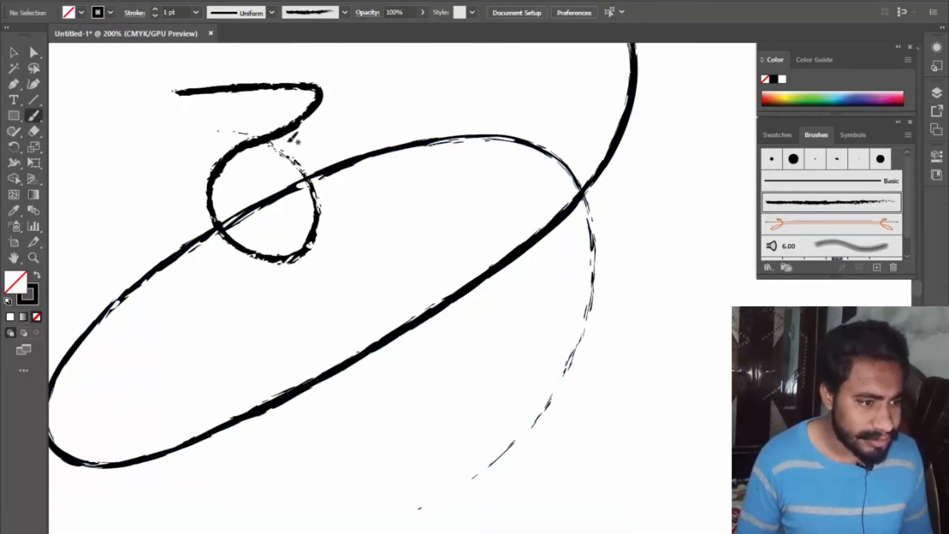
{"action": "mouse_move", "coordinate": [349, 274]}
{"action": "left_mouse_down"}
{"action": "mouse_move", "coordinate": [393, 327]}
{"action": "mouse_move", "coordinate": [311, 360]}
{"action": "left_mouse_up"}
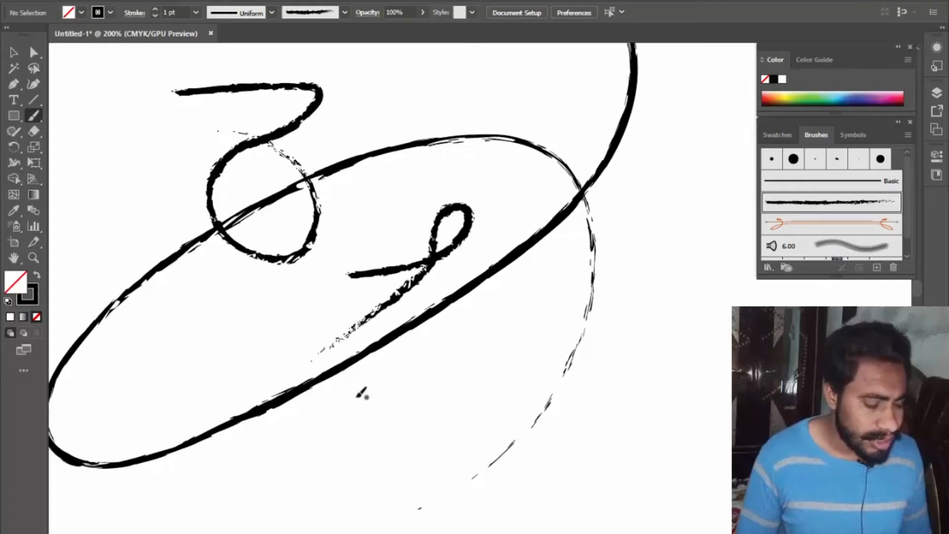
{"action": "left_click_drag", "start_coordinate": [666, 389], "coordinate": [741, 491]}
{"action": "left_click_drag", "start_coordinate": [680, 515], "coordinate": [681, 501]}
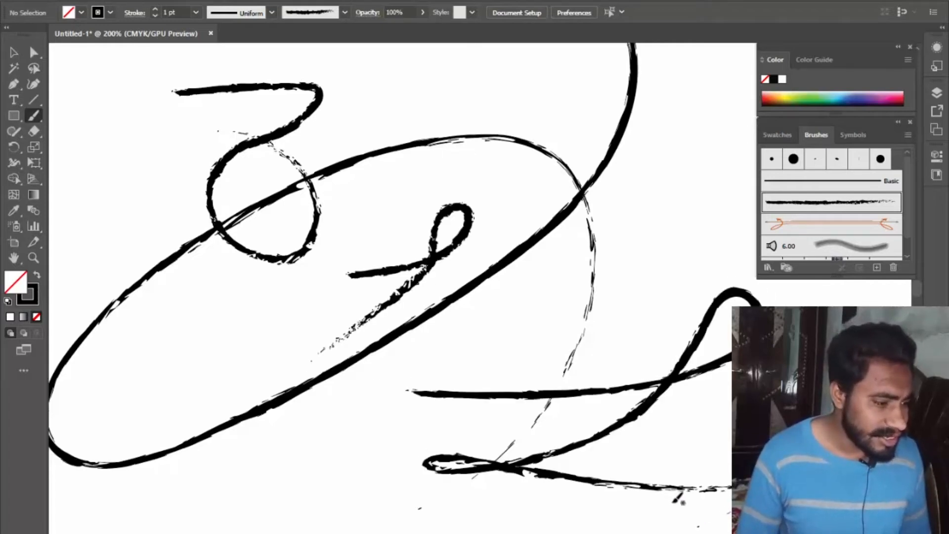
Draw an S-shaped path with the Curvature tool from the empty lower area of the artboard up into the painted loops
{"action": "left_click", "coordinate": [31, 101]}
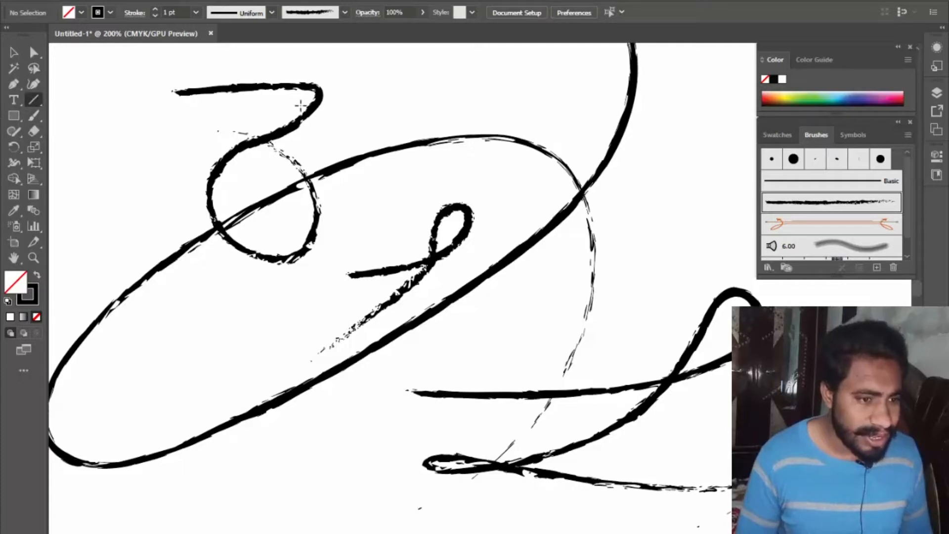
{"action": "left_click", "coordinate": [36, 84]}
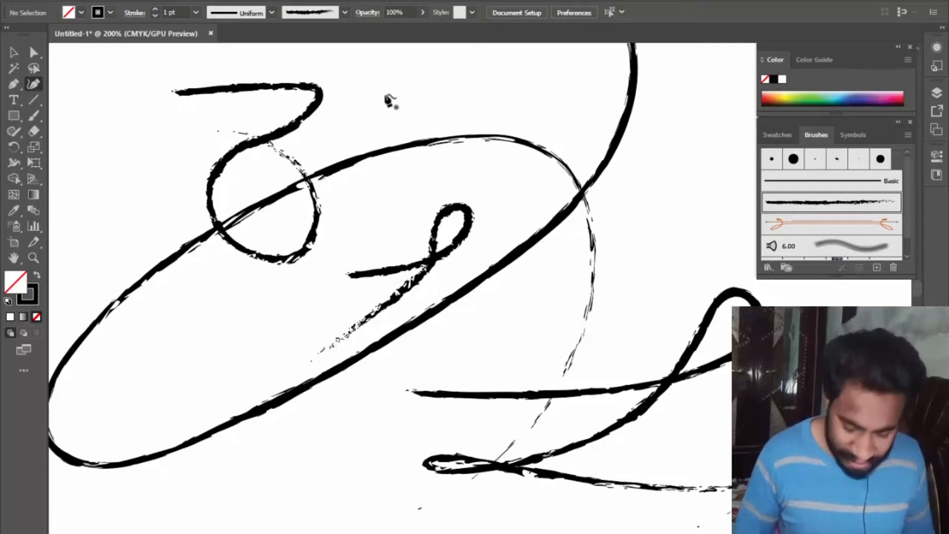
{"action": "scroll", "coordinate": [394, 102], "scroll_direction": "down", "scroll_amount": 2}
{"action": "scroll", "coordinate": [393, 101], "scroll_direction": "down", "scroll_amount": 2}
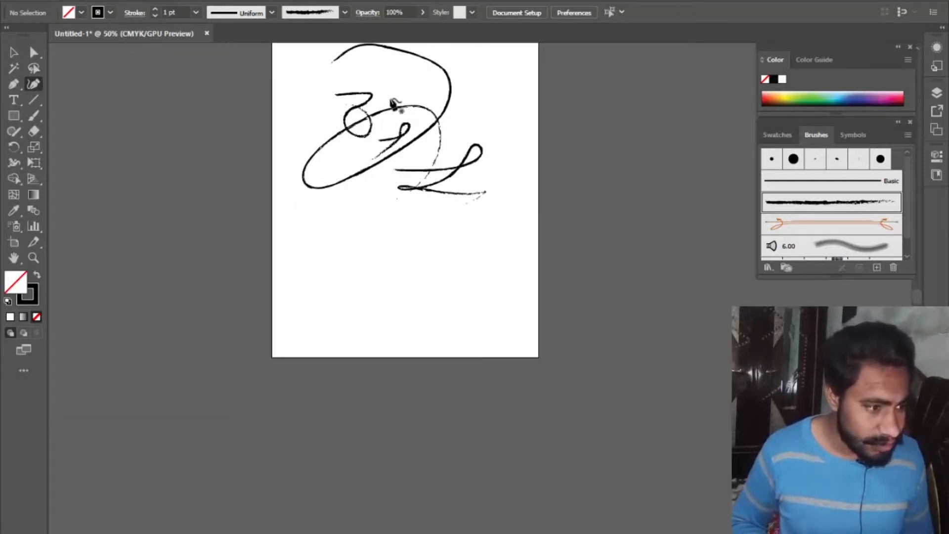
{"action": "left_click", "coordinate": [301, 272]}
{"action": "left_click", "coordinate": [345, 278]}
{"action": "left_click", "coordinate": [316, 271]}
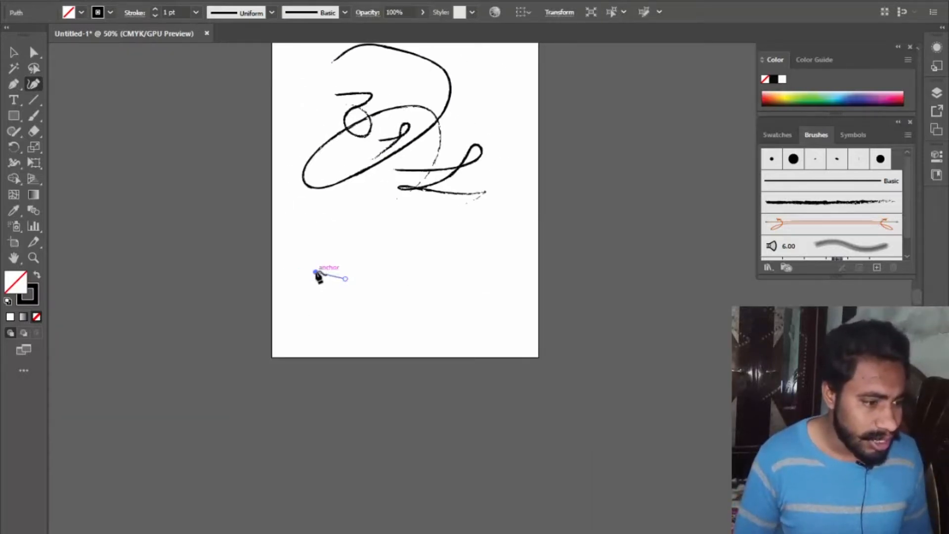
{"action": "left_click", "coordinate": [403, 265]}
{"action": "mouse_move", "coordinate": [403, 266]}
{"action": "left_mouse_down"}
{"action": "mouse_move", "coordinate": [430, 224]}
{"action": "mouse_move", "coordinate": [426, 197]}
{"action": "mouse_move", "coordinate": [403, 191]}
{"action": "left_mouse_up"}
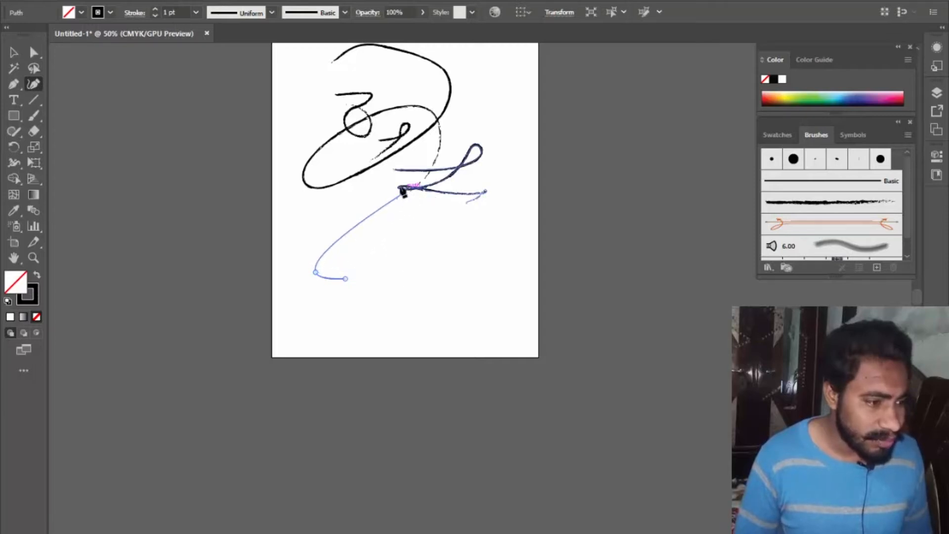
{"action": "left_click", "coordinate": [328, 149]}
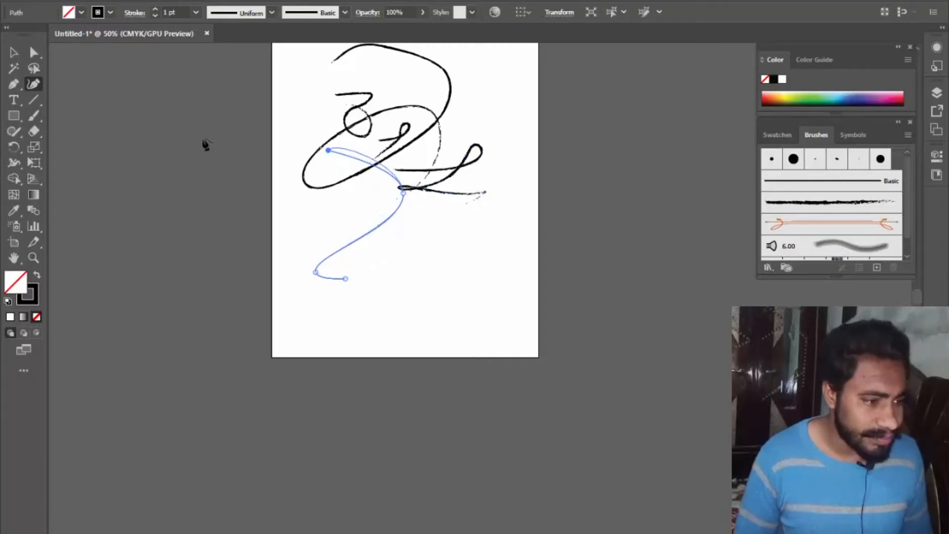
Apply the rough charcoal-textured brush to the S-shaped path
{"action": "left_click", "coordinate": [13, 52]}
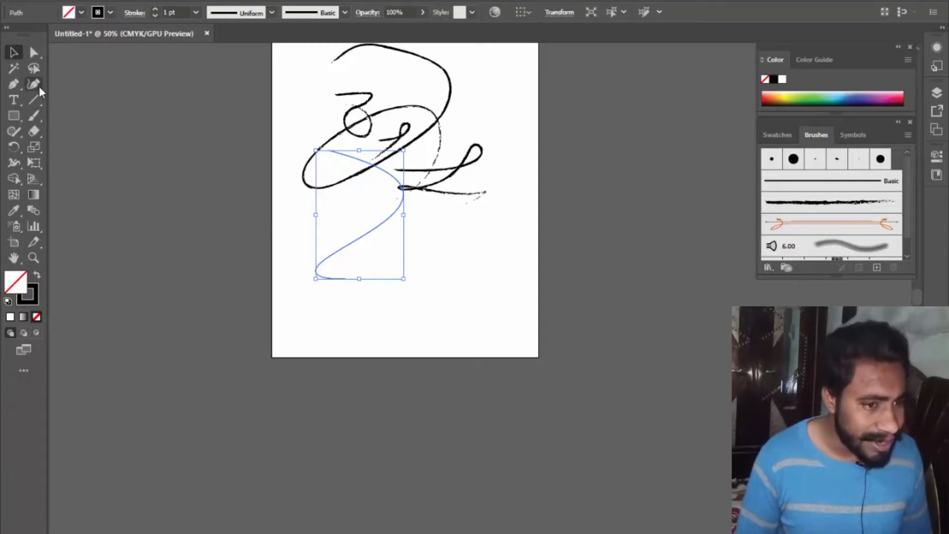
{"action": "left_click", "coordinate": [794, 203]}
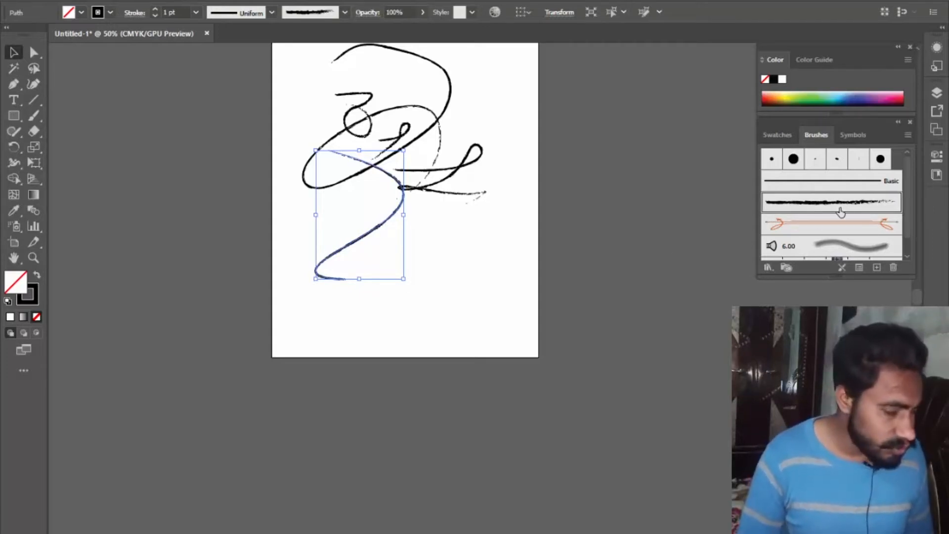
{"action": "scroll", "coordinate": [840, 207], "scroll_direction": "down", "scroll_amount": 1}
{"action": "scroll", "coordinate": [840, 208], "scroll_direction": "up", "scroll_amount": 1}
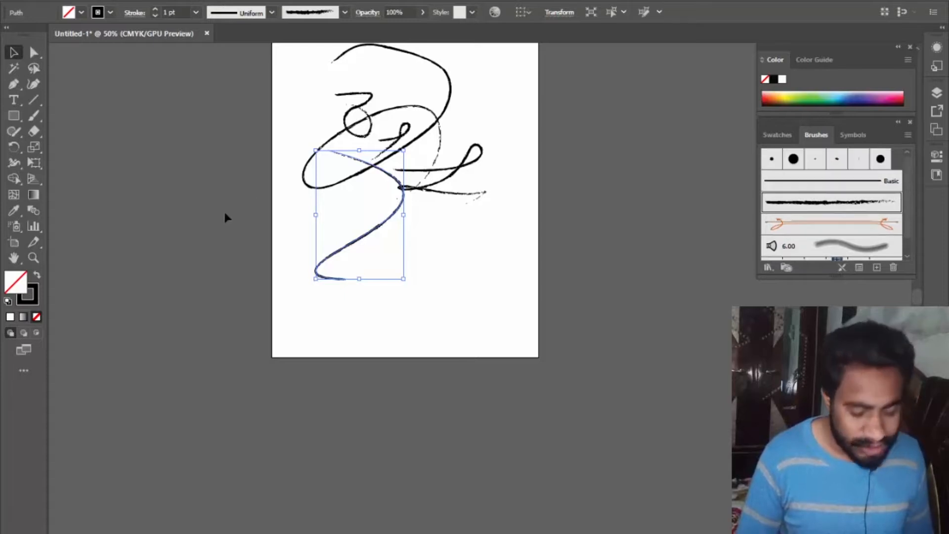
Thicken the S-shaped path by raising its stroke weight to 12 pt
{"action": "scroll", "coordinate": [349, 214], "scroll_direction": "up", "scroll_amount": 1}
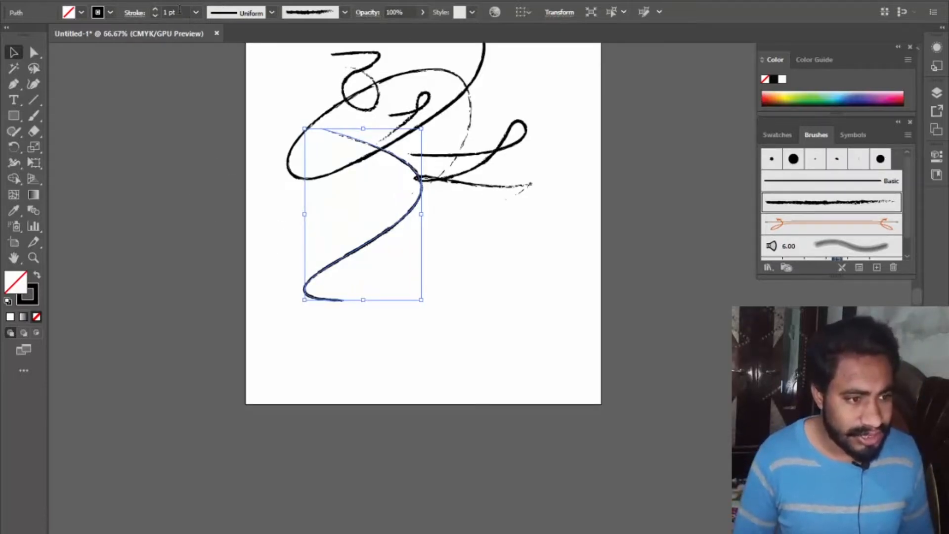
{"action": "scroll", "coordinate": [180, 9], "scroll_direction": "up", "scroll_amount": 5}
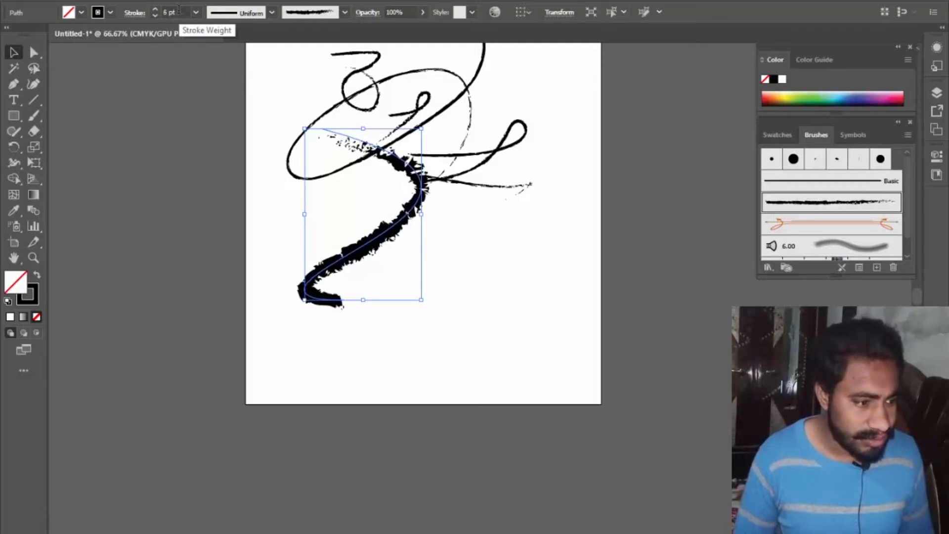
{"action": "scroll", "coordinate": [180, 10], "scroll_direction": "up", "scroll_amount": 9}
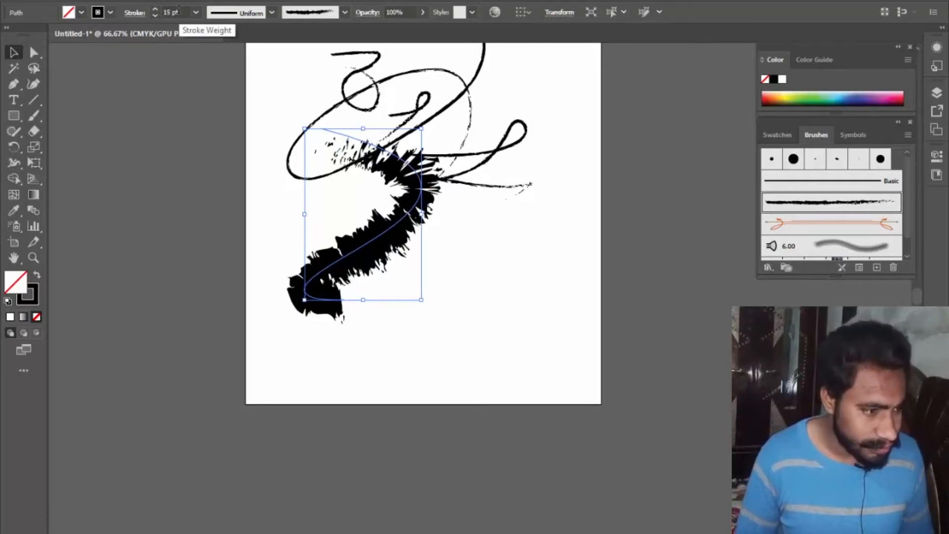
{"action": "scroll", "coordinate": [179, 9], "scroll_direction": "down", "scroll_amount": 3}
{"action": "scroll", "coordinate": [830, 200], "scroll_direction": "down", "scroll_amount": 1}
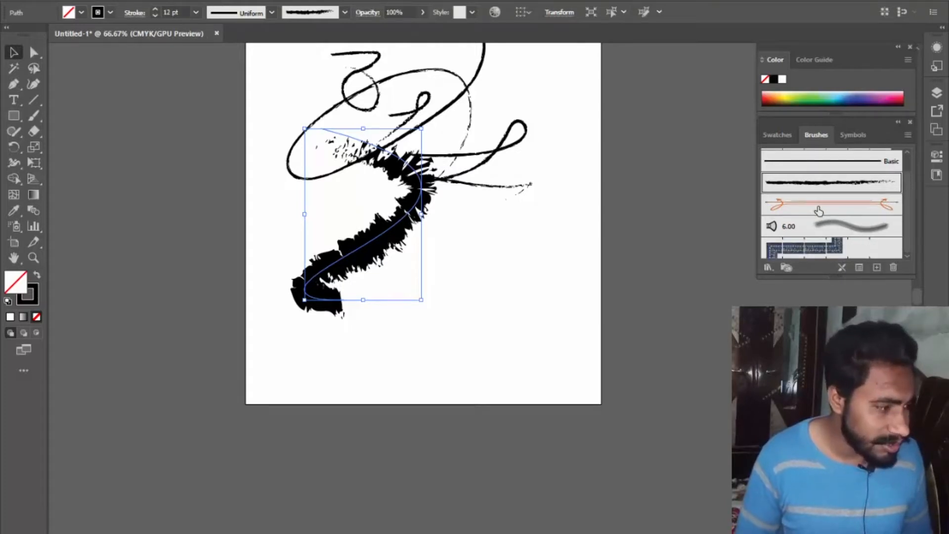
{"action": "scroll", "coordinate": [819, 212], "scroll_direction": "up", "scroll_amount": 1}
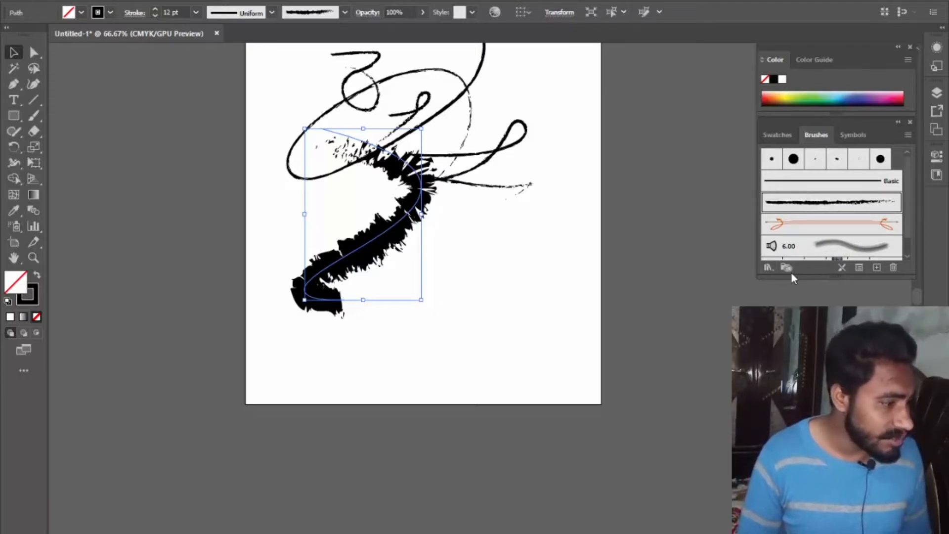
Review the available new brush types without creating a brush, and delete all artwork from the artboard
{"action": "left_click", "coordinate": [876, 268]}
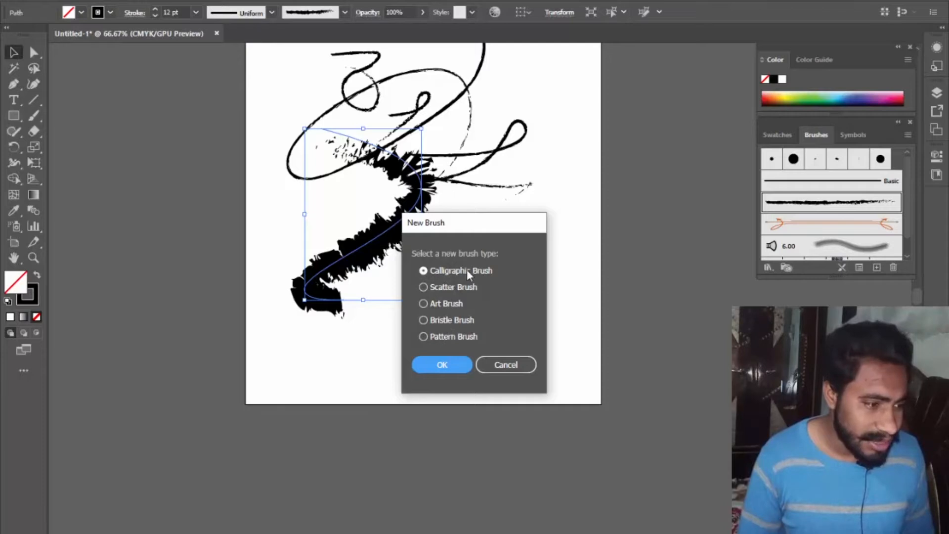
{"action": "left_click", "coordinate": [515, 369]}
{"action": "left_click", "coordinate": [469, 383]}
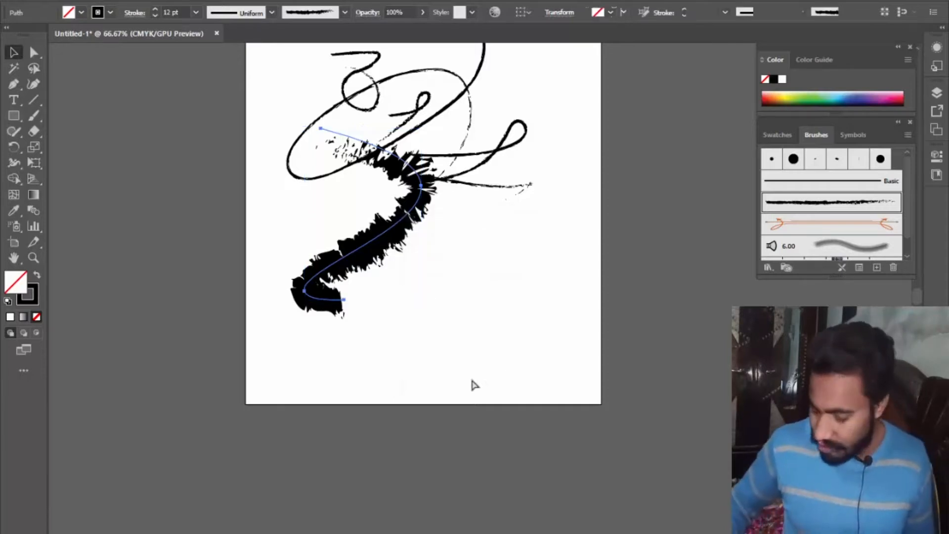
{"action": "key", "text": "ctrl+a"}
{"action": "key", "text": "Delete"}
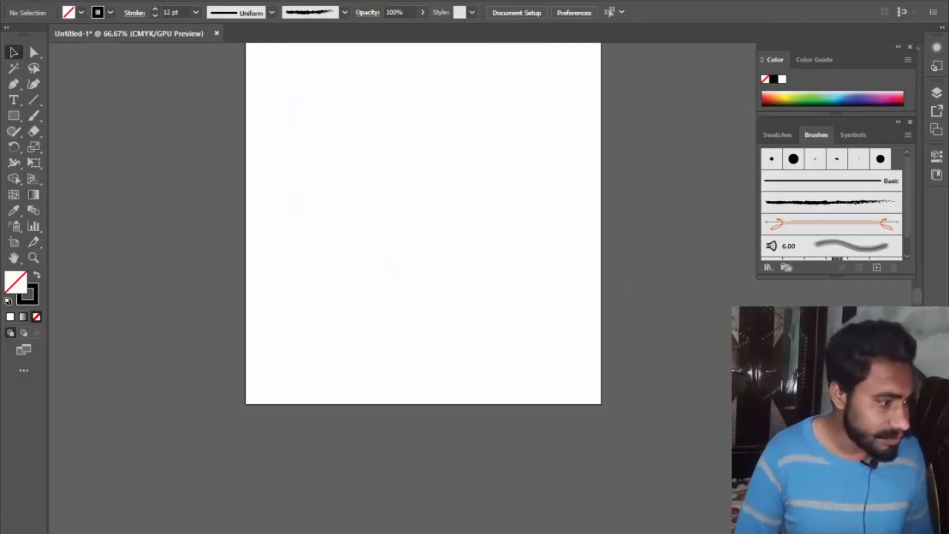
Start a new calligraphic brush and give it a 74° angle, 40% roundness and a size of 44 pt
{"action": "left_click", "coordinate": [876, 267]}
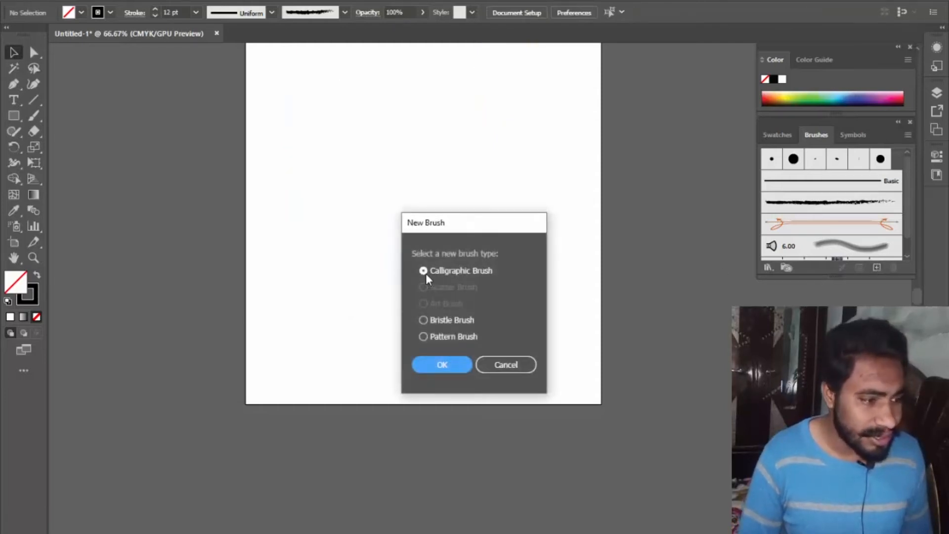
{"action": "left_click", "coordinate": [435, 364]}
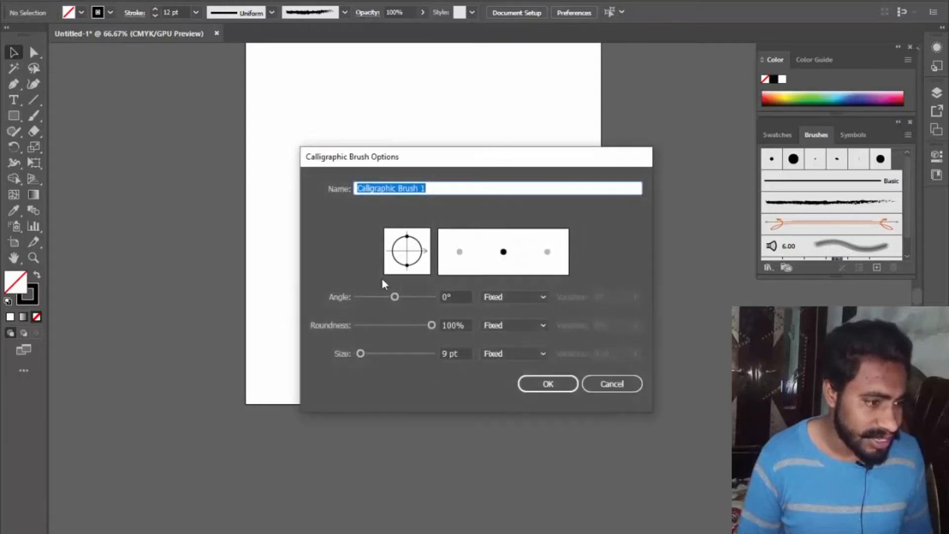
{"action": "left_click_drag", "start_coordinate": [379, 160], "coordinate": [340, 118]}
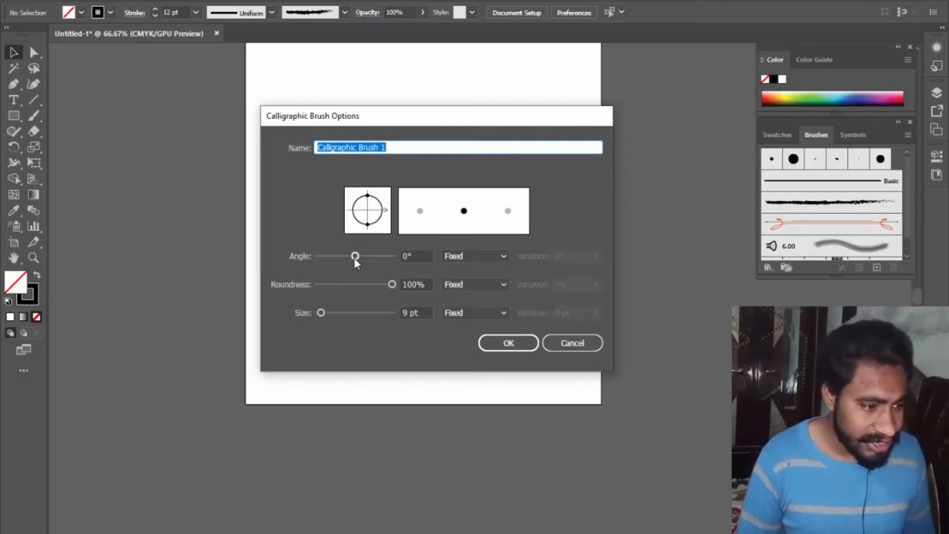
{"action": "mouse_move", "coordinate": [354, 257]}
{"action": "left_mouse_down"}
{"action": "mouse_move", "coordinate": [344, 255]}
{"action": "mouse_move", "coordinate": [372, 256]}
{"action": "mouse_move", "coordinate": [354, 257]}
{"action": "left_mouse_up"}
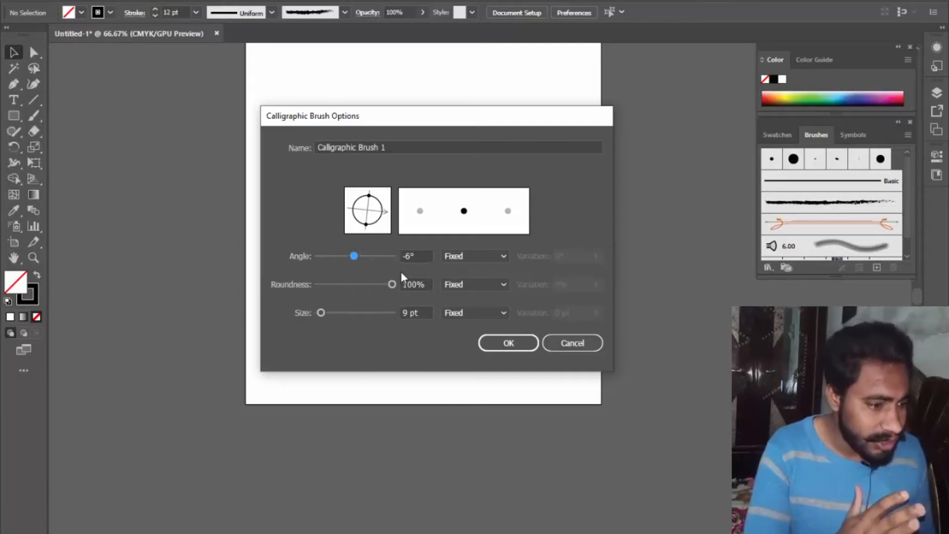
{"action": "mouse_move", "coordinate": [355, 256]}
{"action": "left_mouse_down"}
{"action": "mouse_move", "coordinate": [346, 256]}
{"action": "mouse_move", "coordinate": [368, 254]}
{"action": "left_mouse_up"}
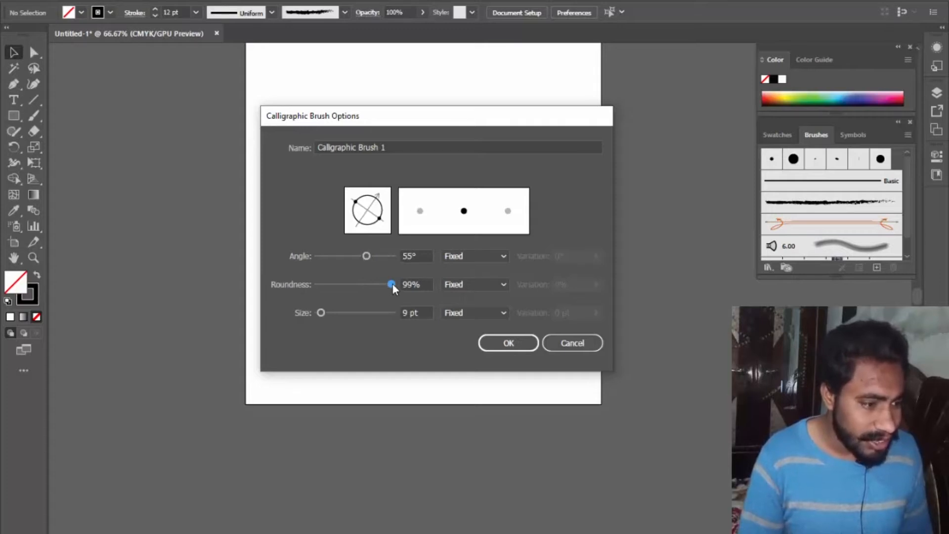
{"action": "left_click_drag", "start_coordinate": [392, 284], "coordinate": [348, 280]}
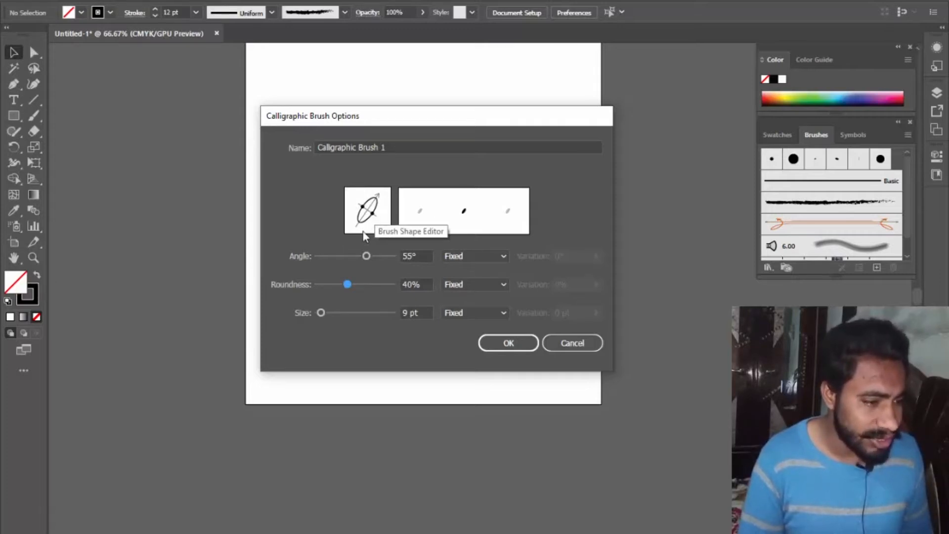
{"action": "mouse_move", "coordinate": [365, 257]}
{"action": "left_mouse_down"}
{"action": "mouse_move", "coordinate": [334, 252]}
{"action": "mouse_move", "coordinate": [369, 253]}
{"action": "left_mouse_up"}
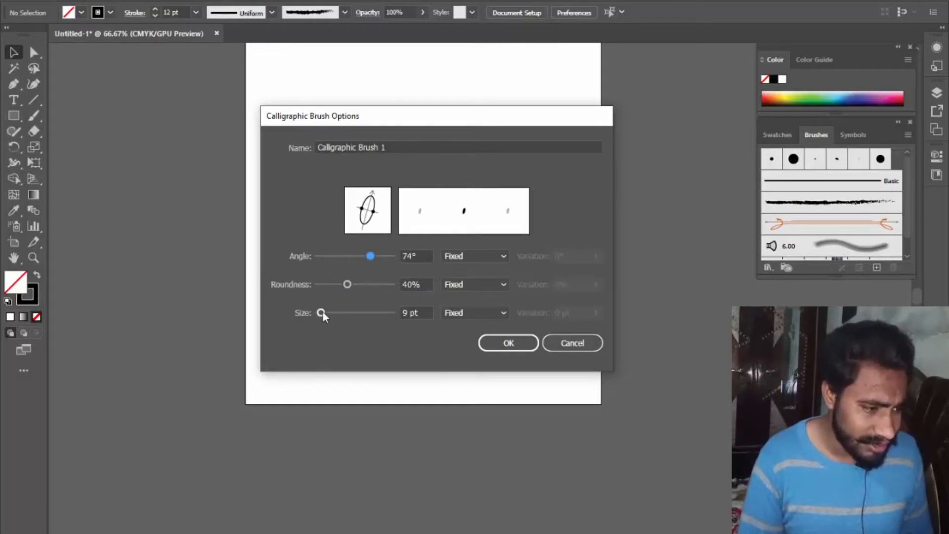
{"action": "left_click_drag", "start_coordinate": [323, 312], "coordinate": [336, 308]}
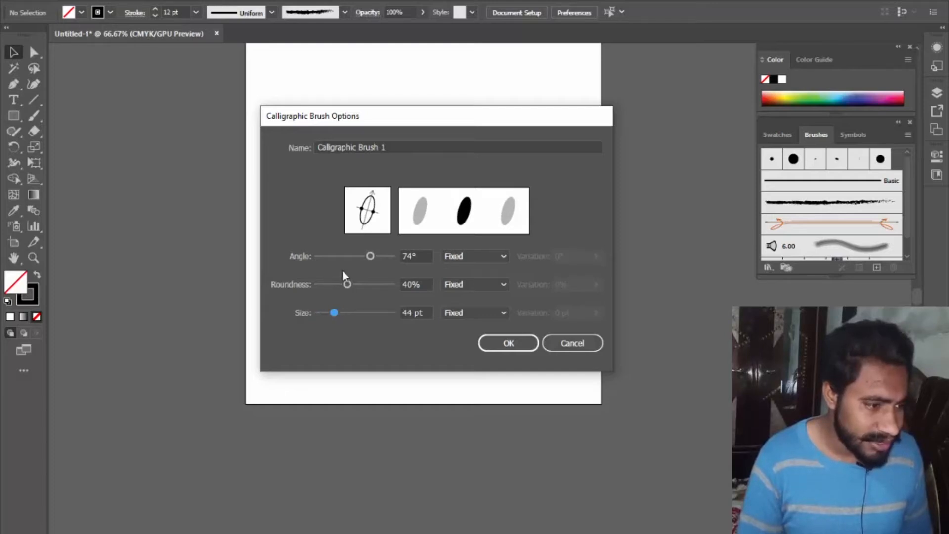
Set the brush's angle to 45° and its roundness to 28%, and create the calligraphic brush
{"action": "left_click", "coordinate": [412, 257]}
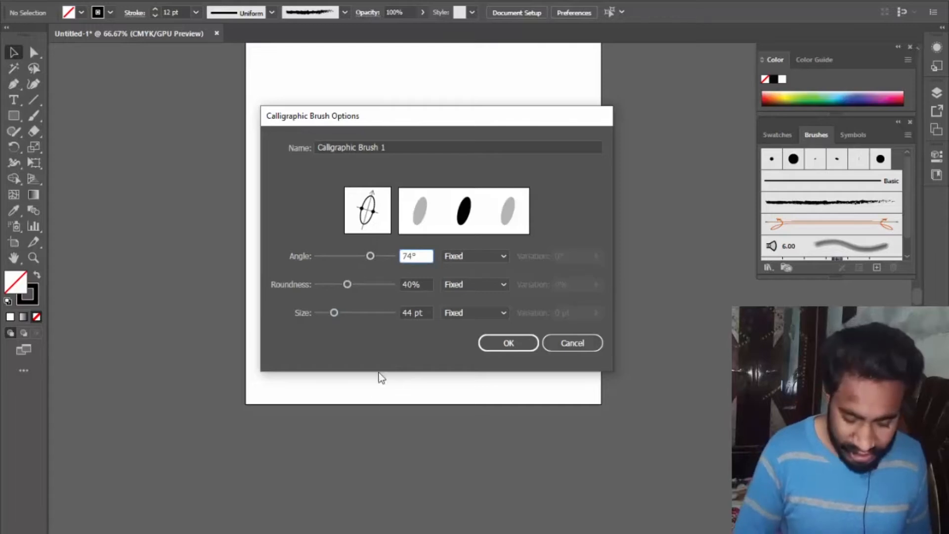
{"action": "key", "text": "BackSpace"}
{"action": "key", "text": "BackSpace"}
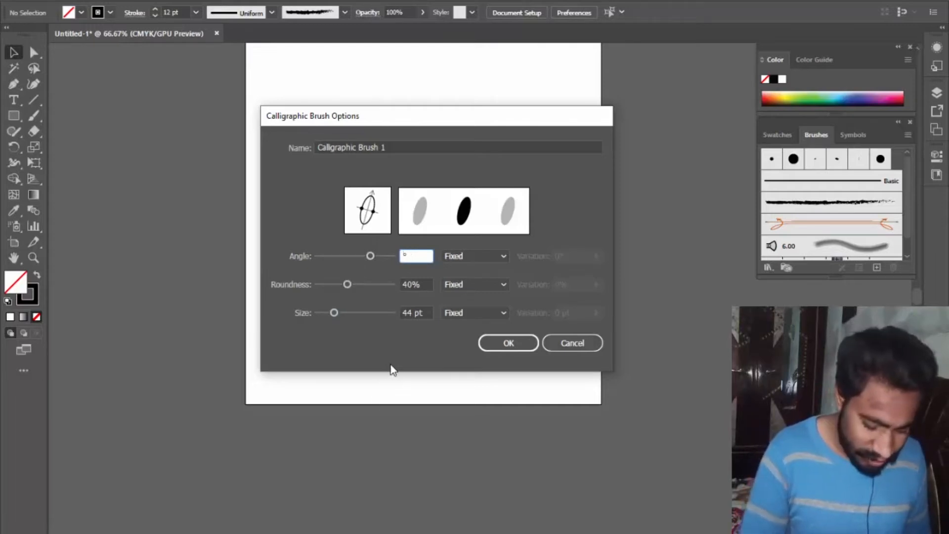
{"action": "type", "text": "45"}
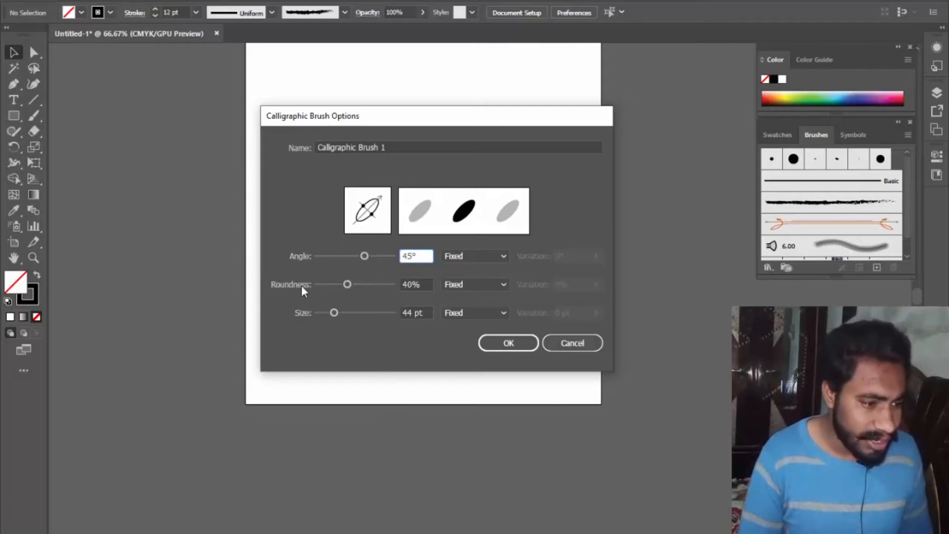
{"action": "left_click_drag", "start_coordinate": [346, 284], "coordinate": [338, 285]}
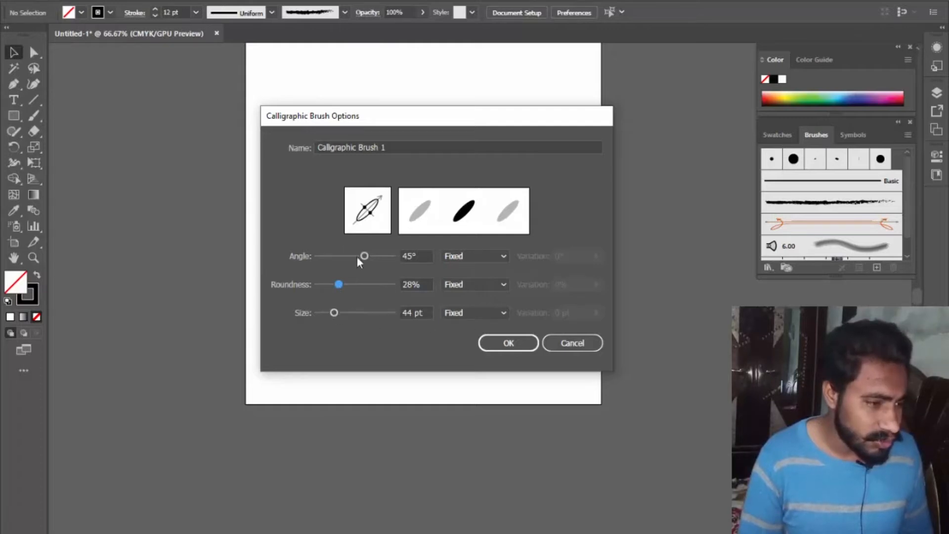
{"action": "double_click", "coordinate": [396, 147]}
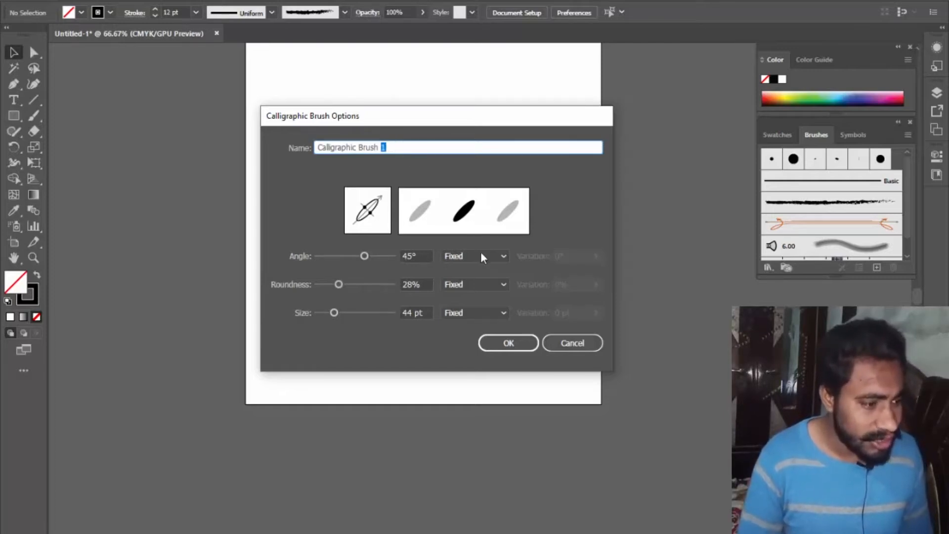
{"action": "left_click", "coordinate": [509, 343]}
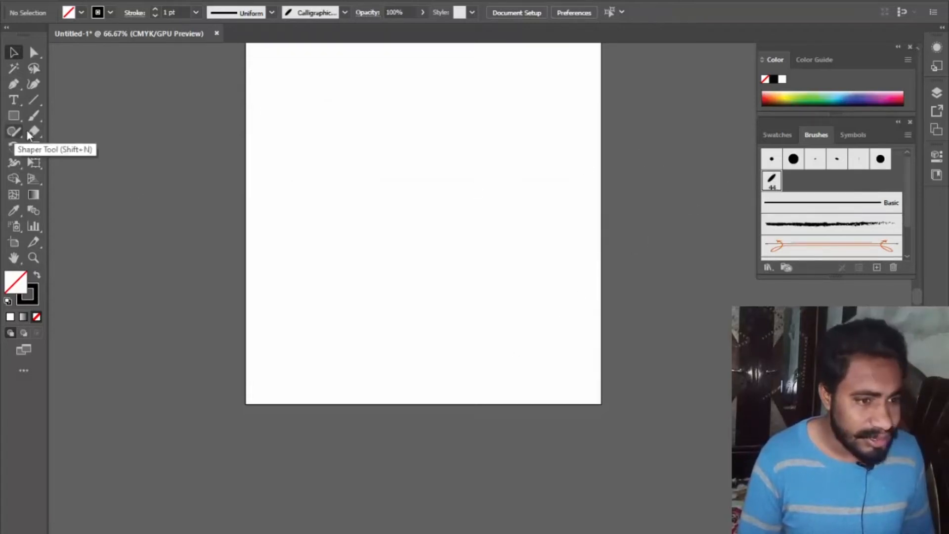
Paint a large letter A with flourishes and a letter S beside it using the Paintbrush tool and the new 44 pt calligraphic brush
{"action": "left_click", "coordinate": [33, 115]}
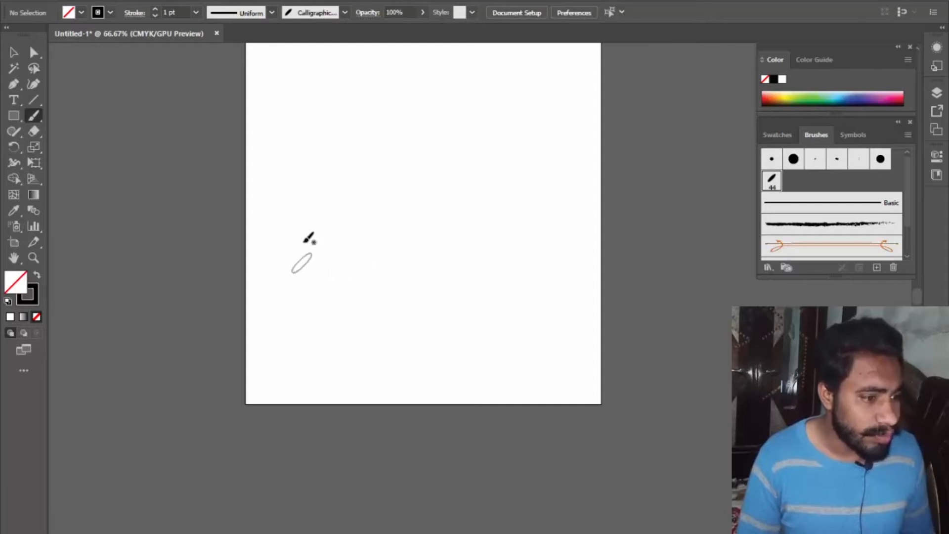
{"action": "mouse_move", "coordinate": [414, 120]}
{"action": "left_mouse_down"}
{"action": "mouse_move", "coordinate": [374, 226]}
{"action": "mouse_move", "coordinate": [315, 288]}
{"action": "mouse_move", "coordinate": [293, 263]}
{"action": "left_mouse_up"}
{"action": "left_click_drag", "start_coordinate": [409, 129], "coordinate": [424, 318]}
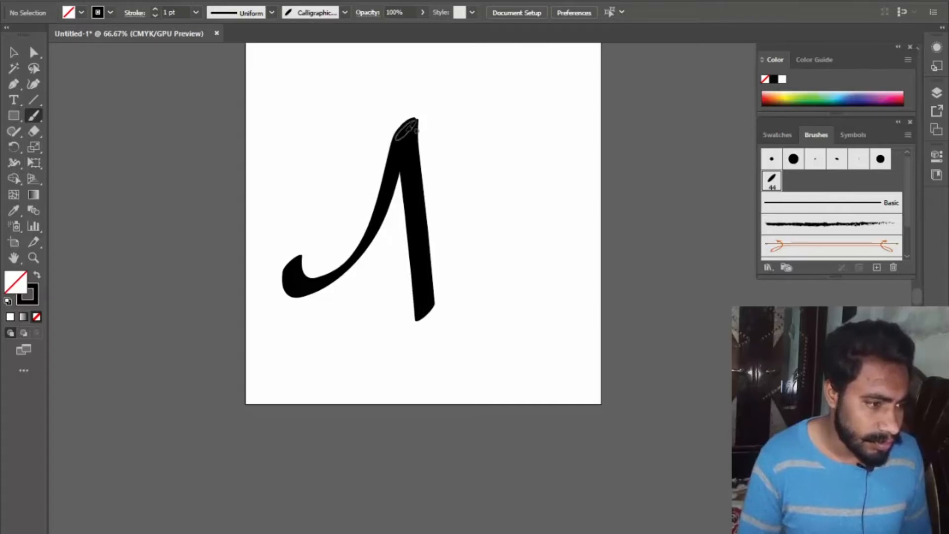
{"action": "mouse_move", "coordinate": [407, 130]}
{"action": "left_mouse_down"}
{"action": "mouse_move", "coordinate": [392, 117]}
{"action": "mouse_move", "coordinate": [368, 131]}
{"action": "mouse_move", "coordinate": [364, 149]}
{"action": "mouse_move", "coordinate": [345, 153]}
{"action": "mouse_move", "coordinate": [336, 189]}
{"action": "left_mouse_up"}
{"action": "mouse_move", "coordinate": [332, 229]}
{"action": "left_mouse_down"}
{"action": "mouse_move", "coordinate": [357, 204]}
{"action": "mouse_move", "coordinate": [420, 210]}
{"action": "left_mouse_up"}
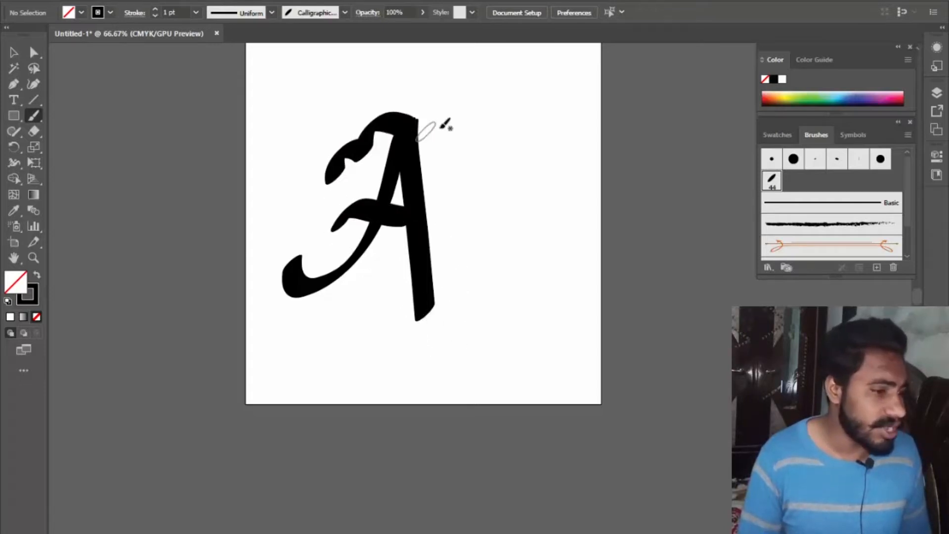
{"action": "mouse_move", "coordinate": [509, 109]}
{"action": "left_mouse_down"}
{"action": "mouse_move", "coordinate": [476, 139]}
{"action": "mouse_move", "coordinate": [521, 202]}
{"action": "mouse_move", "coordinate": [497, 261]}
{"action": "mouse_move", "coordinate": [436, 278]}
{"action": "left_mouse_up"}
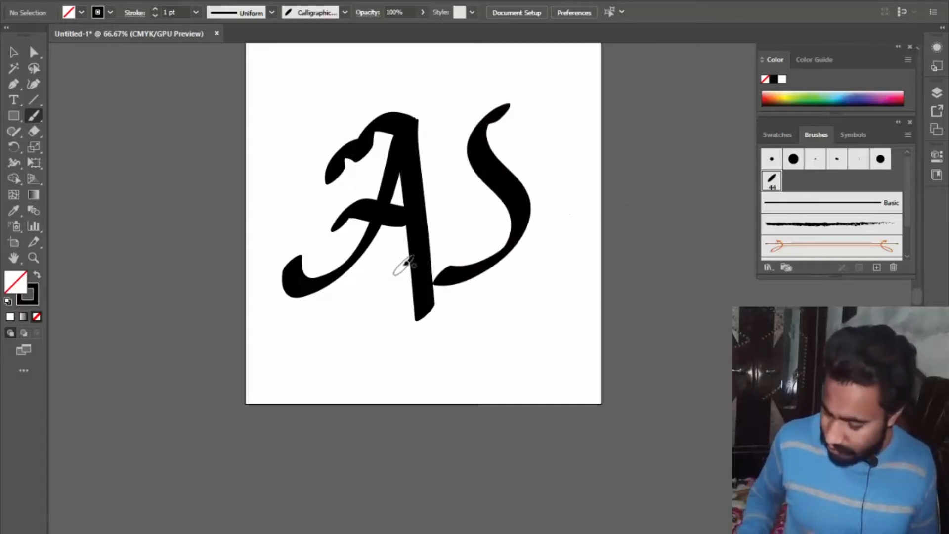
Delete all the painted lettering from the artboard
{"action": "key", "text": "ctrl+a"}
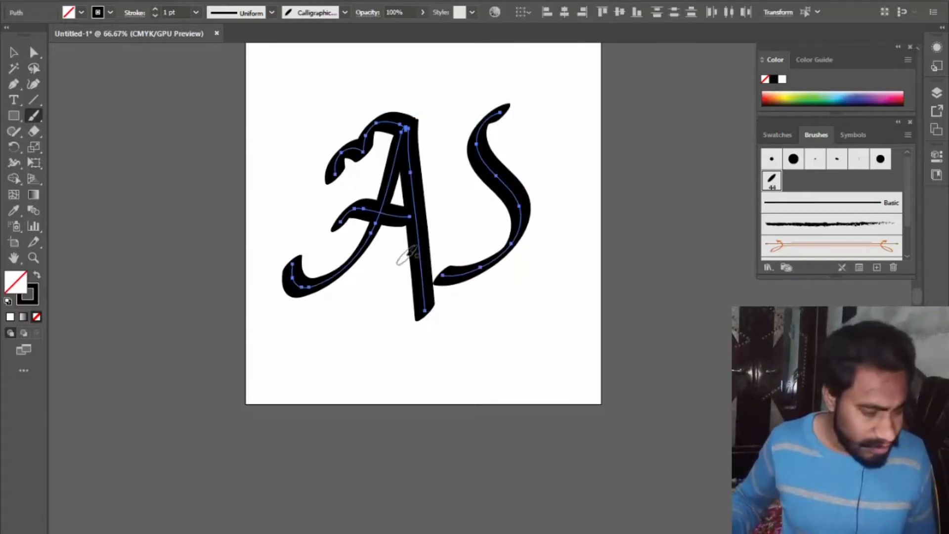
{"action": "key", "text": "Delete"}
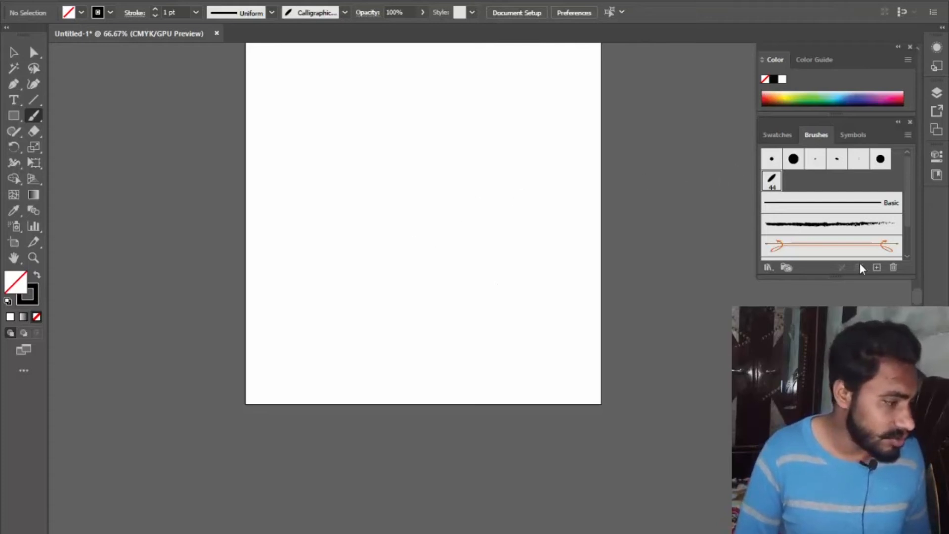
{"action": "left_click", "coordinate": [876, 268]}
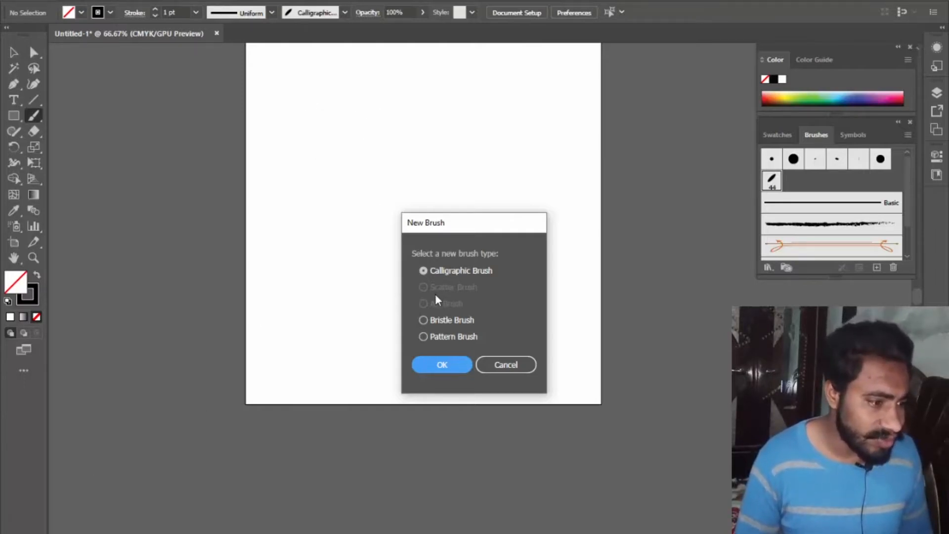
{"action": "left_click", "coordinate": [442, 365]}
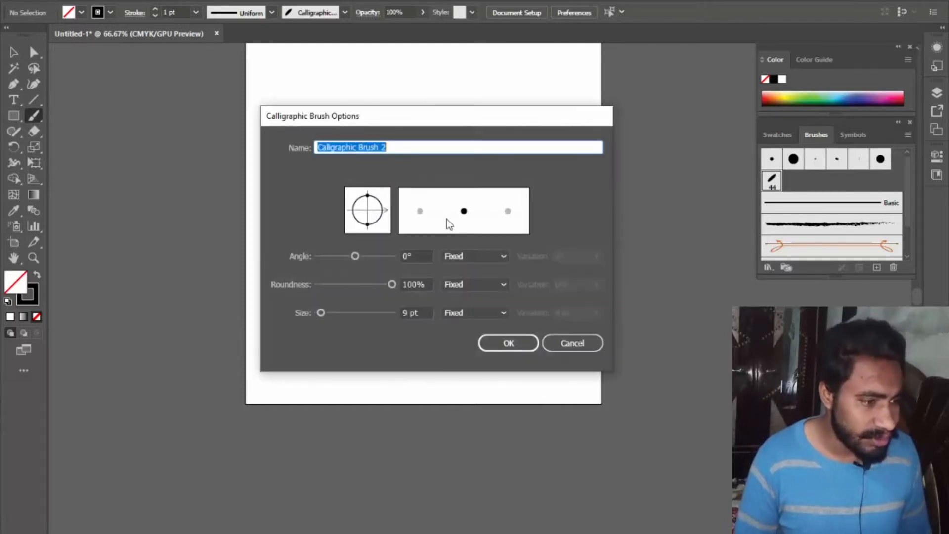
{"action": "left_click", "coordinate": [576, 343]}
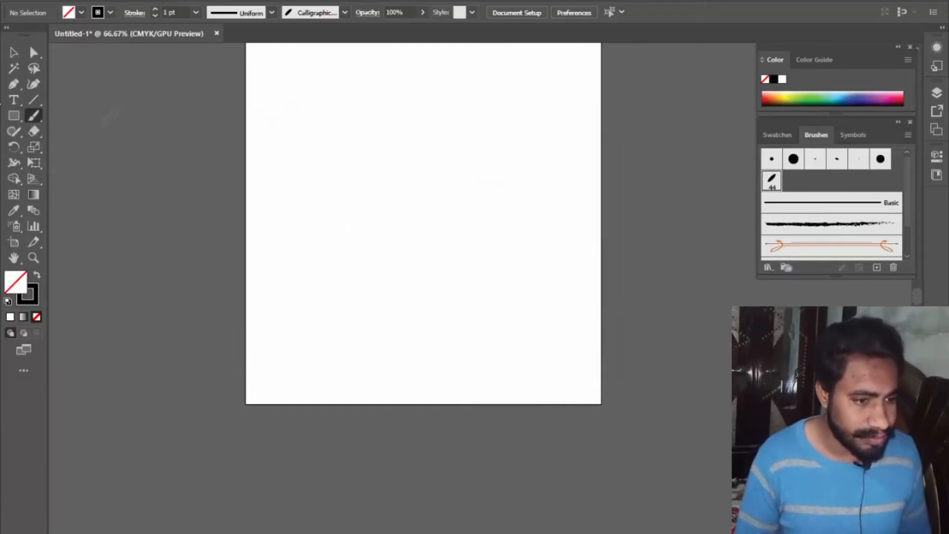
Draw a five-pointed star about 83 mm wide and 84 mm high at the artboard's upper-left corner
{"action": "left_click", "coordinate": [15, 56]}
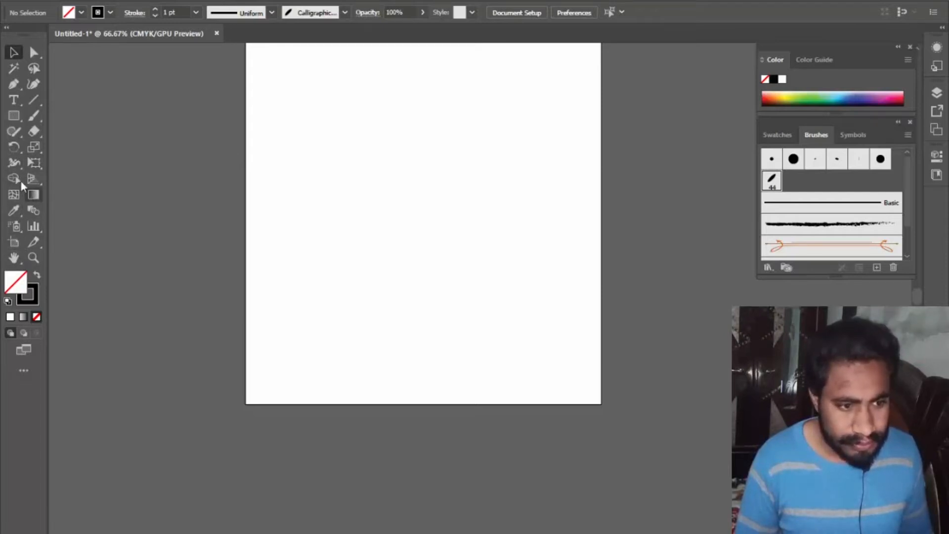
{"action": "left_click", "coordinate": [18, 112]}
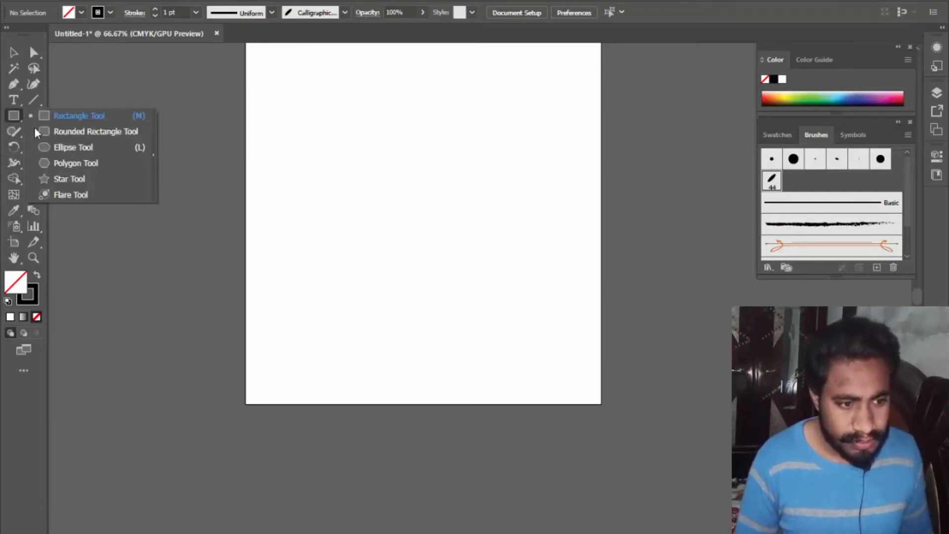
{"action": "left_click", "coordinate": [71, 179]}
{"action": "left_click_drag", "start_coordinate": [293, 114], "coordinate": [306, 189]}
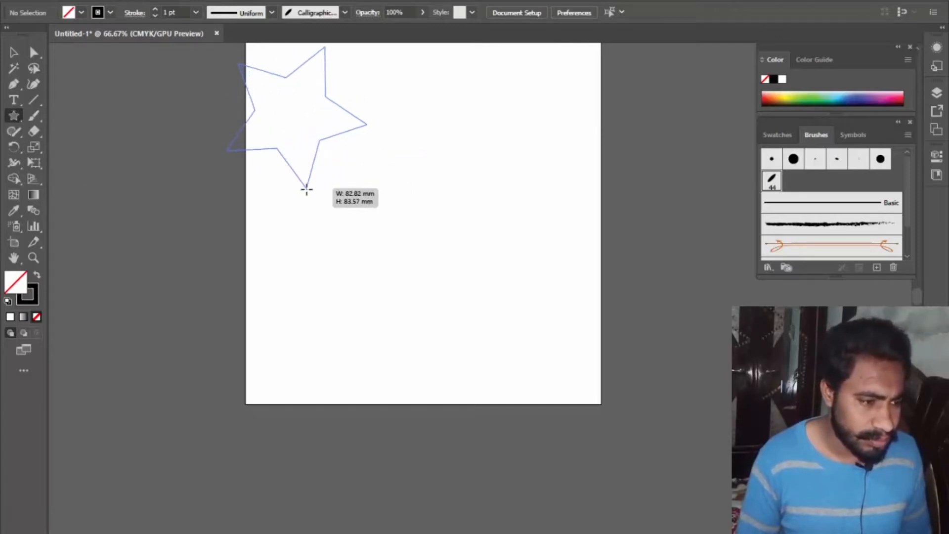
Create a ten-pointed star with radii of 44.3016 mm and 22.1508 mm, centred on the five-pointed star's lowest tip
{"action": "left_click", "coordinate": [306, 188]}
{"action": "key", "text": "Up"}
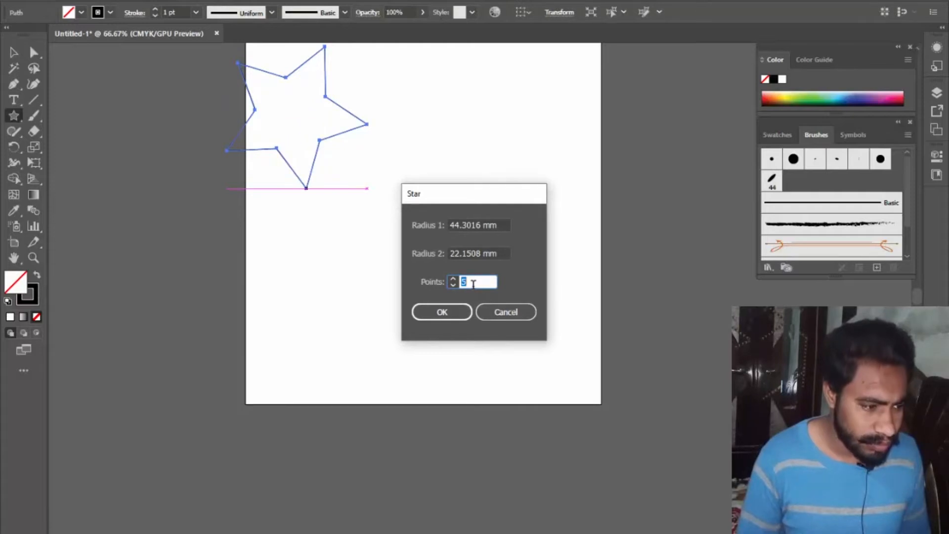
{"action": "left_click", "coordinate": [464, 310]}
Delete the five-pointed star overlapping the ten-pointed one
{"action": "left_click", "coordinate": [13, 53]}
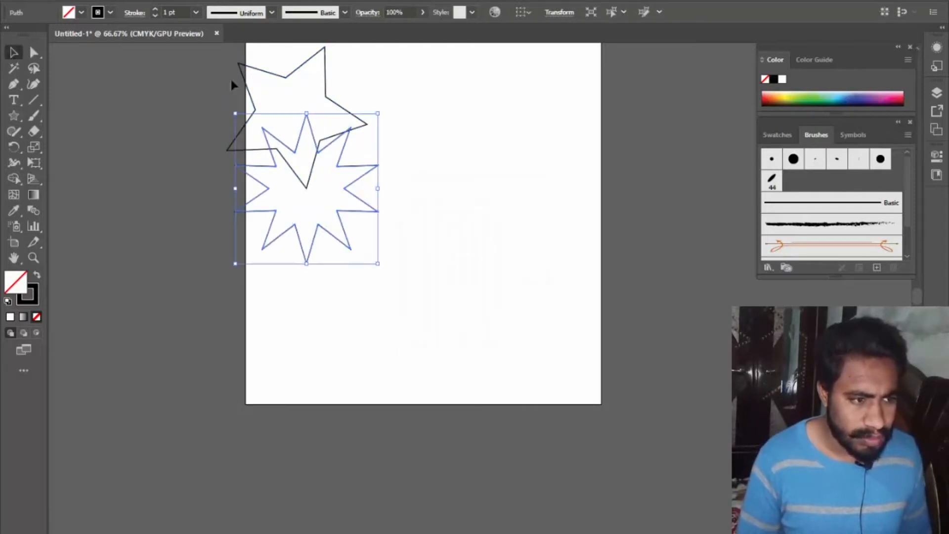
{"action": "left_click", "coordinate": [306, 77]}
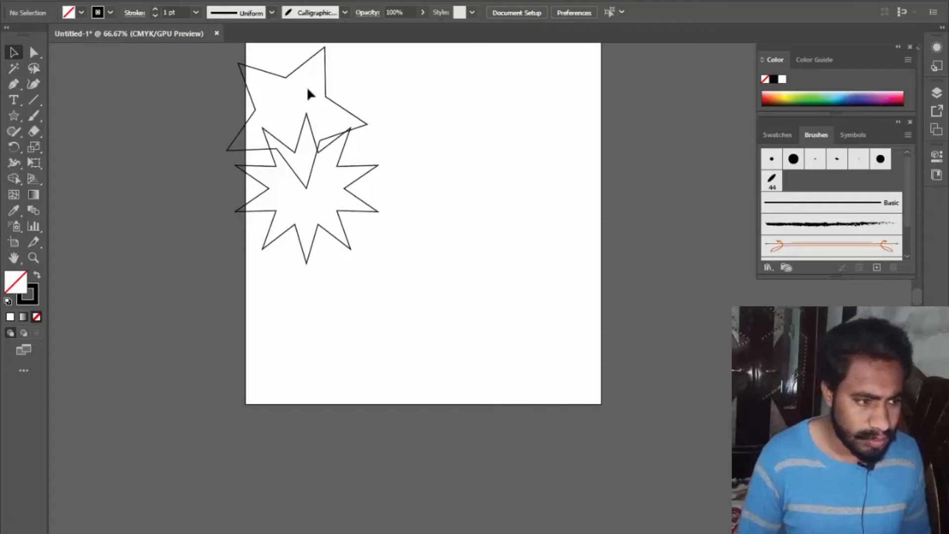
{"action": "left_click_drag", "start_coordinate": [314, 85], "coordinate": [319, 84]}
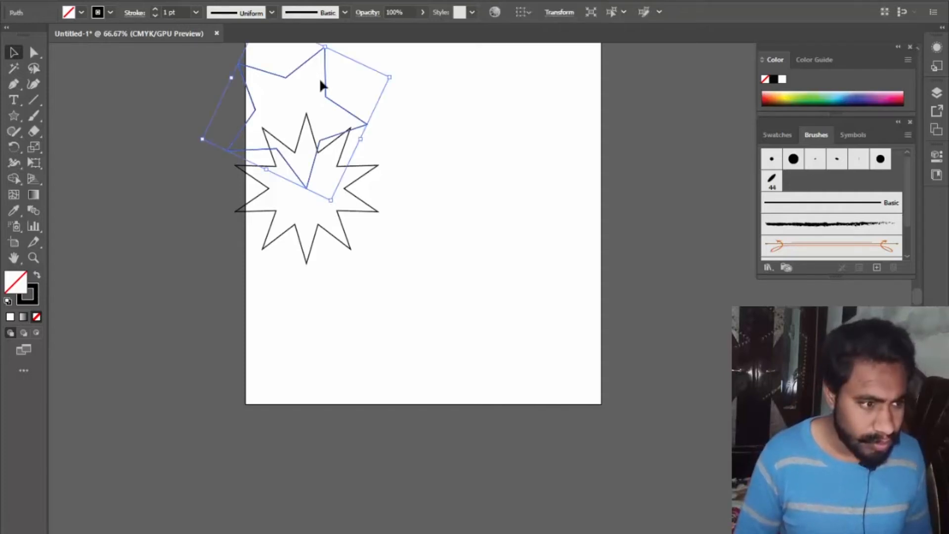
{"action": "key", "text": "Delete"}
Fill the ten-pointed star with a dark blue from the colour spectrum
{"action": "left_click", "coordinate": [338, 170]}
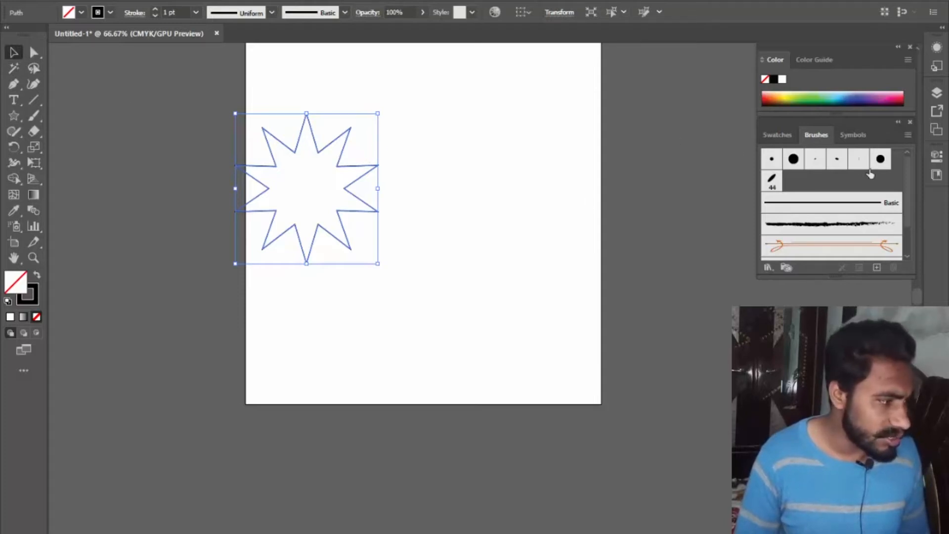
{"action": "left_click", "coordinate": [839, 95]}
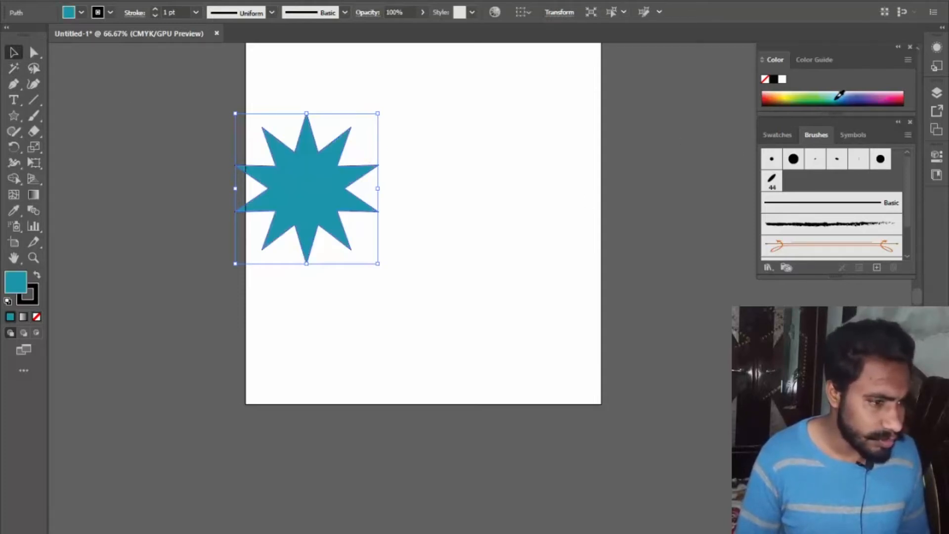
{"action": "left_click", "coordinate": [862, 94]}
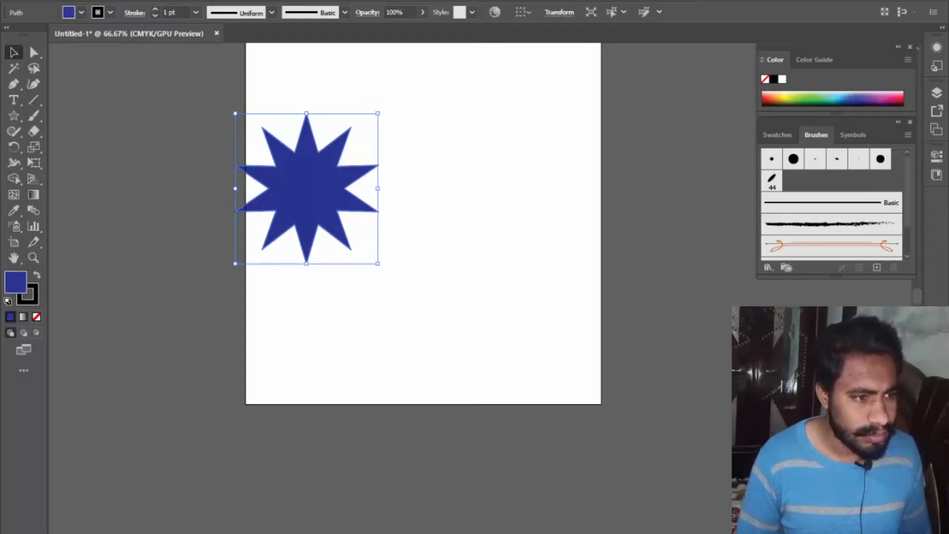
Apply a Zig Zag effect to the ten-pointed star with 7.76 mm absolute size, 29 ridges per segment and smooth points
{"action": "left_click", "coordinate": [202, 0]}
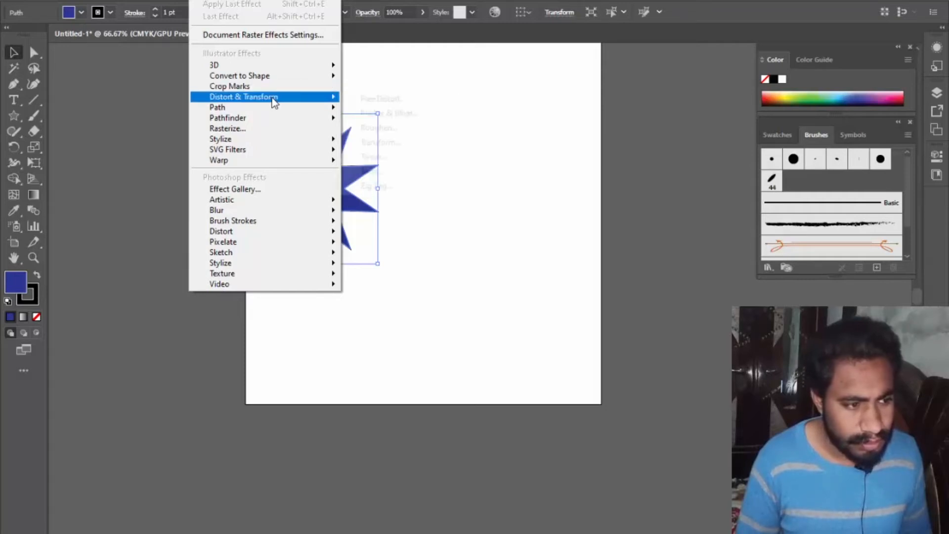
{"action": "mouse_move", "coordinate": [282, 97]}
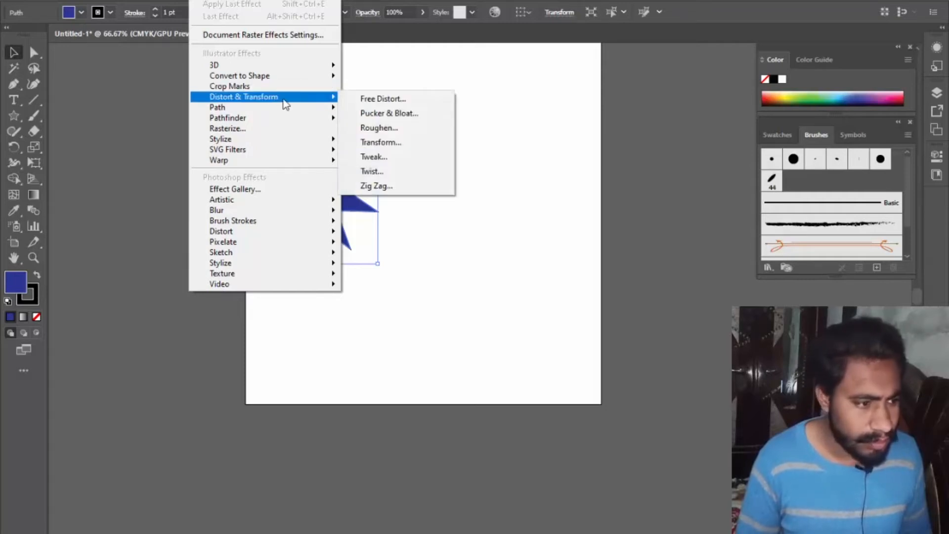
{"action": "left_click", "coordinate": [390, 184]}
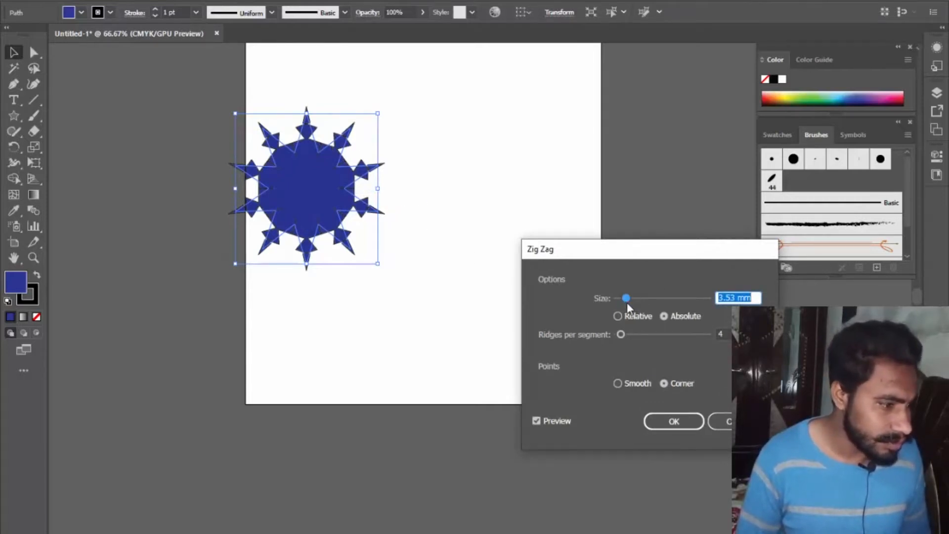
{"action": "mouse_move", "coordinate": [626, 298]}
{"action": "left_mouse_down"}
{"action": "mouse_move", "coordinate": [648, 295]}
{"action": "mouse_move", "coordinate": [637, 301]}
{"action": "left_mouse_up"}
{"action": "left_click_drag", "start_coordinate": [621, 335], "coordinate": [644, 333]}
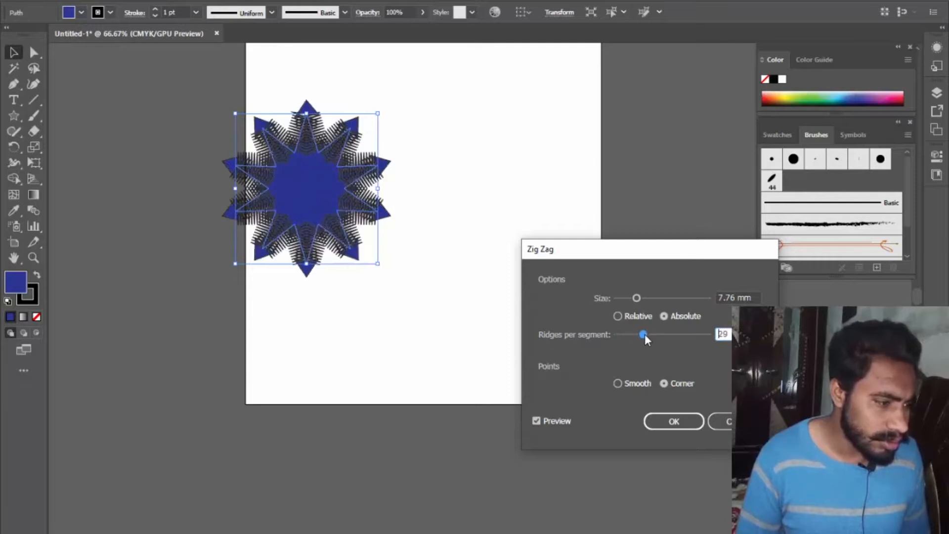
{"action": "left_click", "coordinate": [616, 383]}
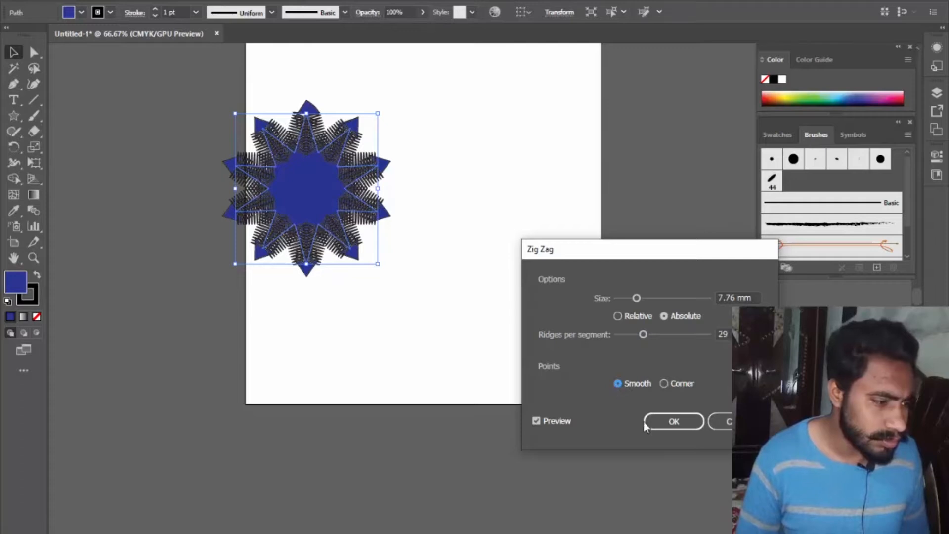
{"action": "left_click", "coordinate": [677, 421]}
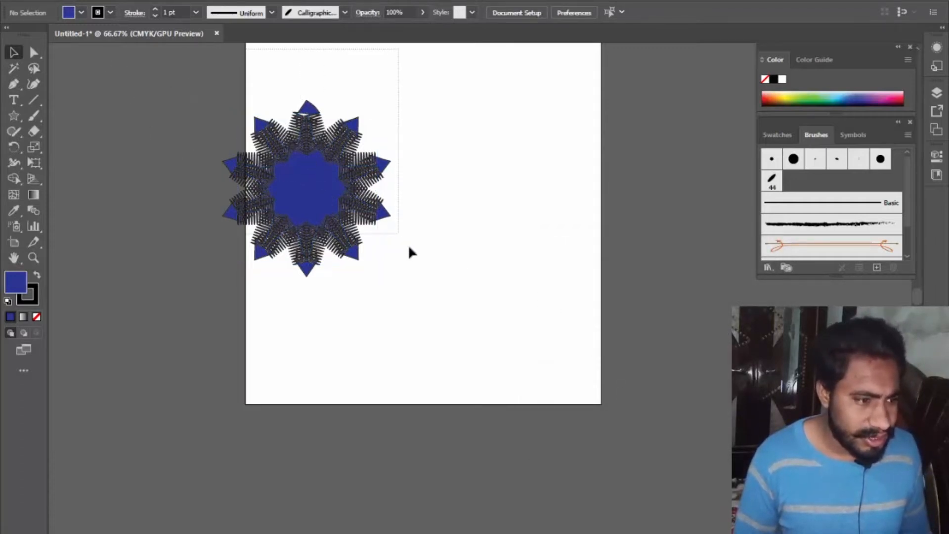
Move the zigzag star fully onto the artboard near its horizontal centre and group it
{"action": "key", "text": "ctrl+a"}
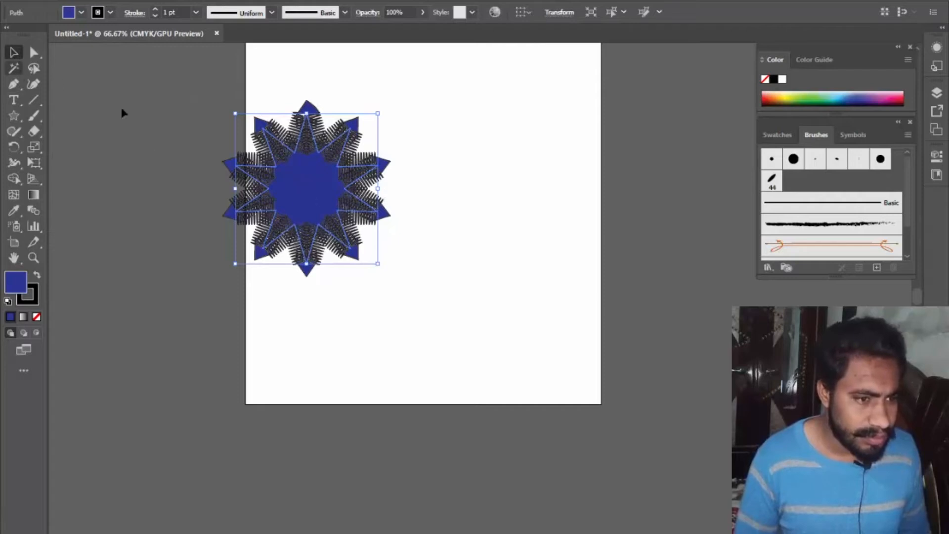
{"action": "left_click_drag", "start_coordinate": [300, 187], "coordinate": [406, 186]}
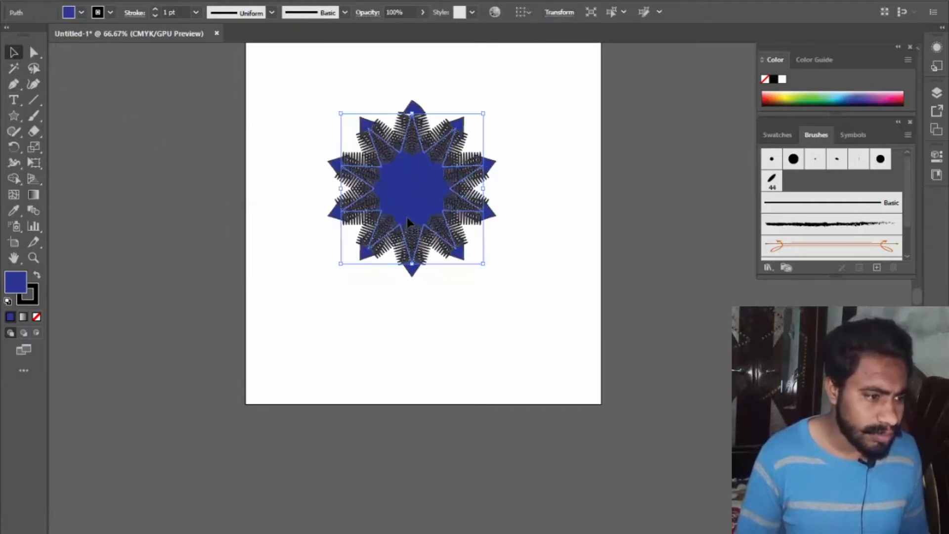
{"action": "key", "text": "a"}
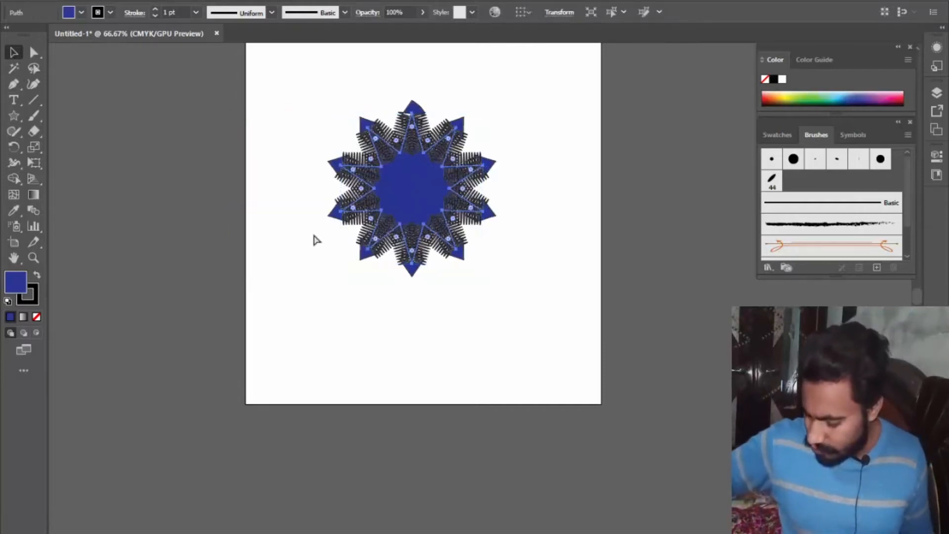
{"action": "key", "text": "v"}
{"action": "left_click", "coordinate": [372, 192]}
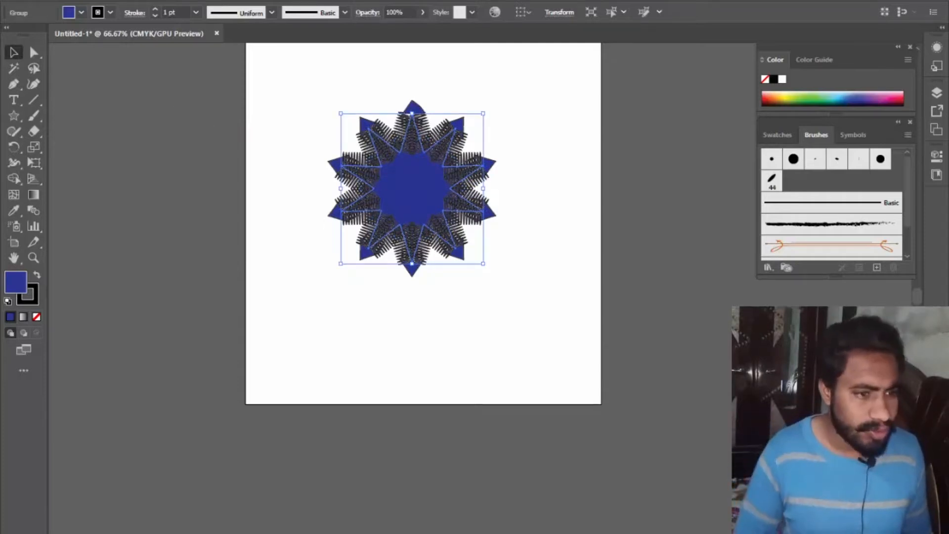
{"action": "left_click", "coordinate": [288, 158]}
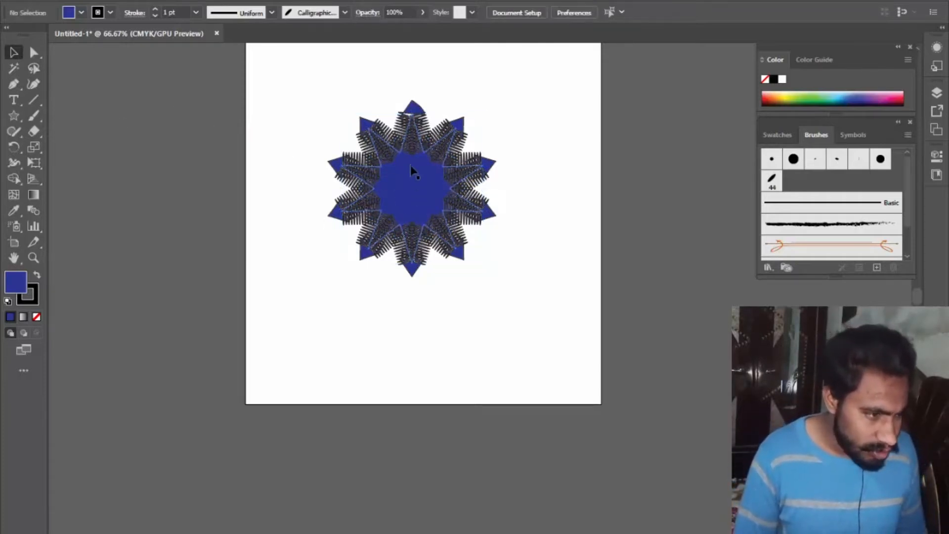
Scale the star group down proportionally to about 20 mm wide and 21 mm high
{"action": "scroll", "coordinate": [292, 180], "scroll_direction": "up", "scroll_amount": 4}
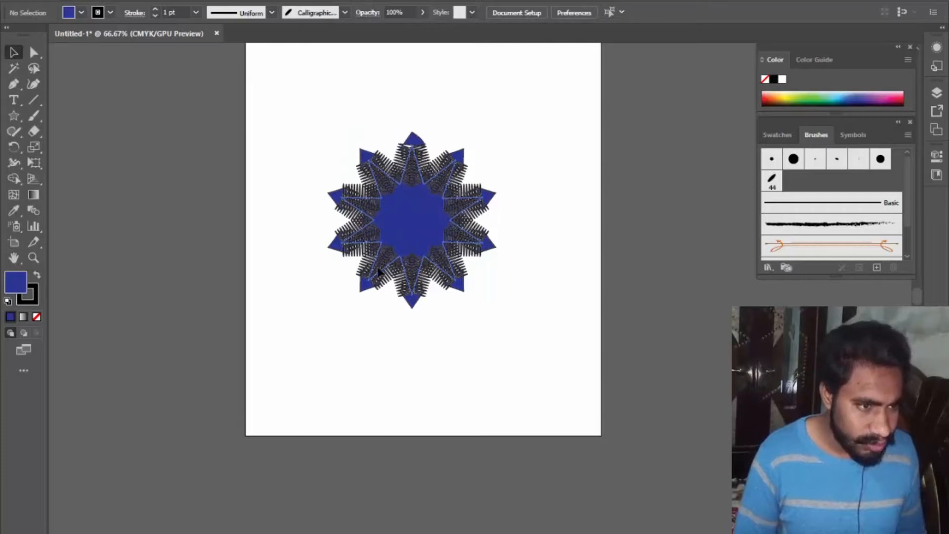
{"action": "left_click_drag", "start_coordinate": [311, 133], "coordinate": [539, 408]}
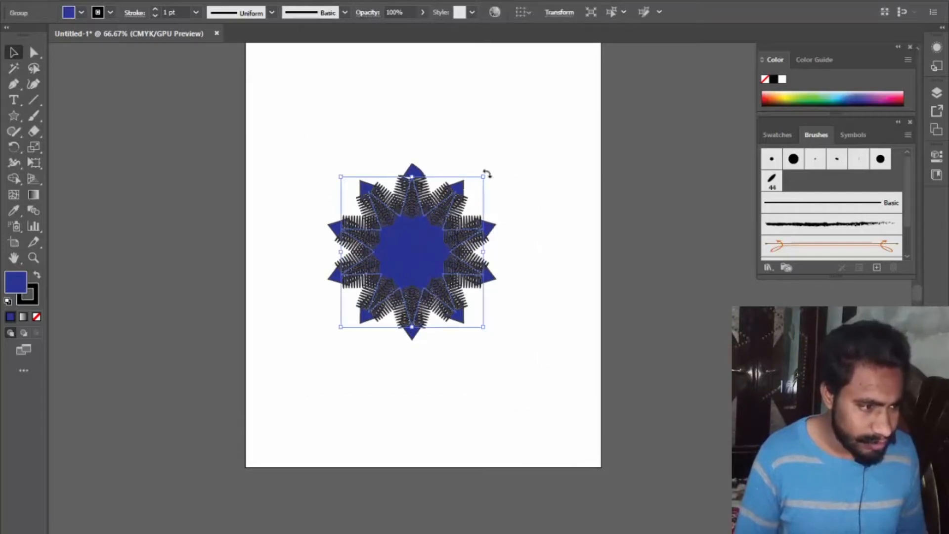
{"action": "left_click_drag", "start_coordinate": [485, 177], "coordinate": [386, 289]}
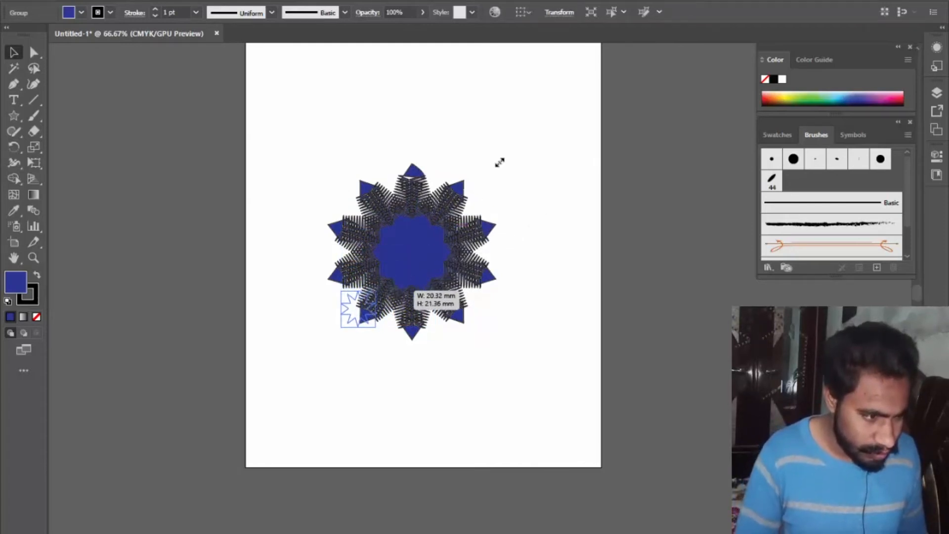
{"action": "left_click", "coordinate": [472, 173]}
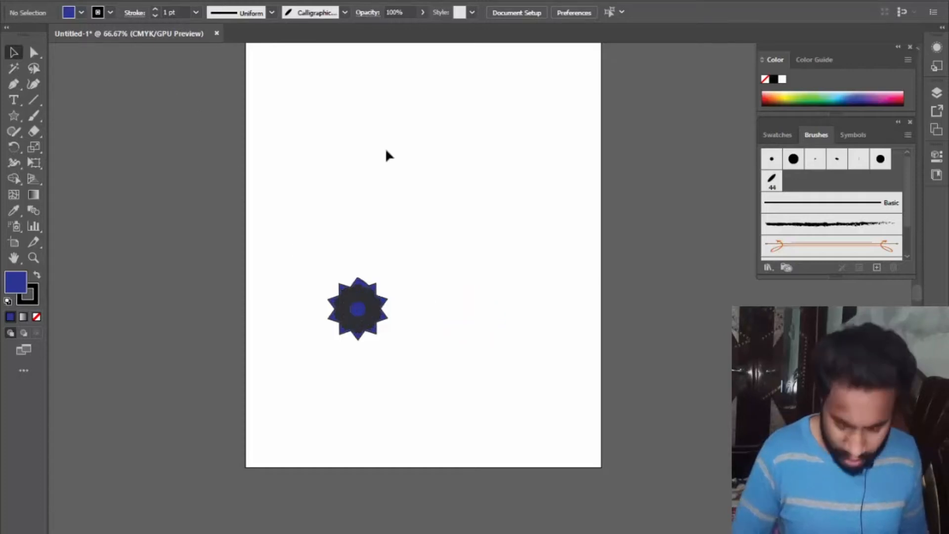
Move the small star group to the artboard's upper-left corner
{"action": "scroll", "coordinate": [386, 147], "scroll_direction": "down", "scroll_amount": 1}
{"action": "scroll", "coordinate": [386, 147], "scroll_direction": "up", "scroll_amount": 1}
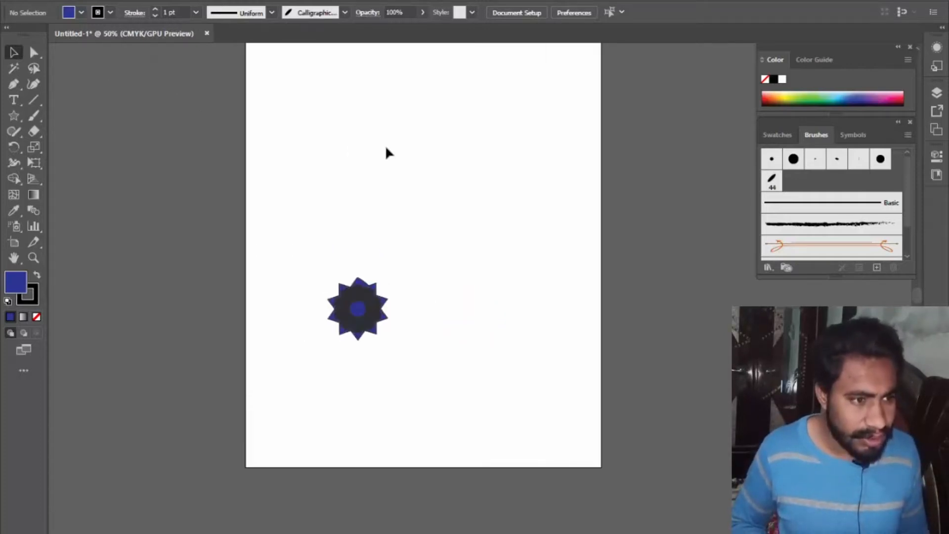
{"action": "scroll", "coordinate": [386, 148], "scroll_direction": "down", "scroll_amount": 3}
{"action": "scroll", "coordinate": [386, 148], "scroll_direction": "up", "scroll_amount": 1}
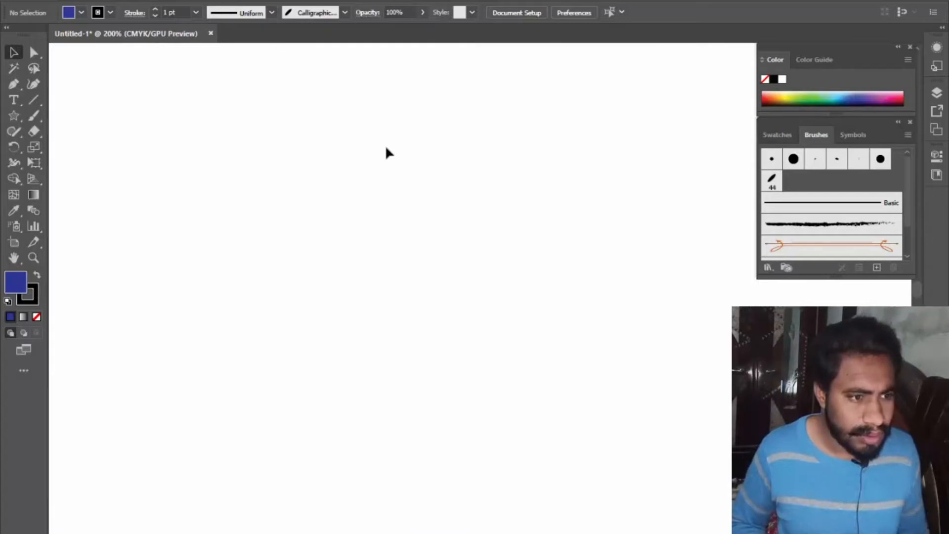
{"action": "scroll", "coordinate": [386, 148], "scroll_direction": "down", "scroll_amount": 2}
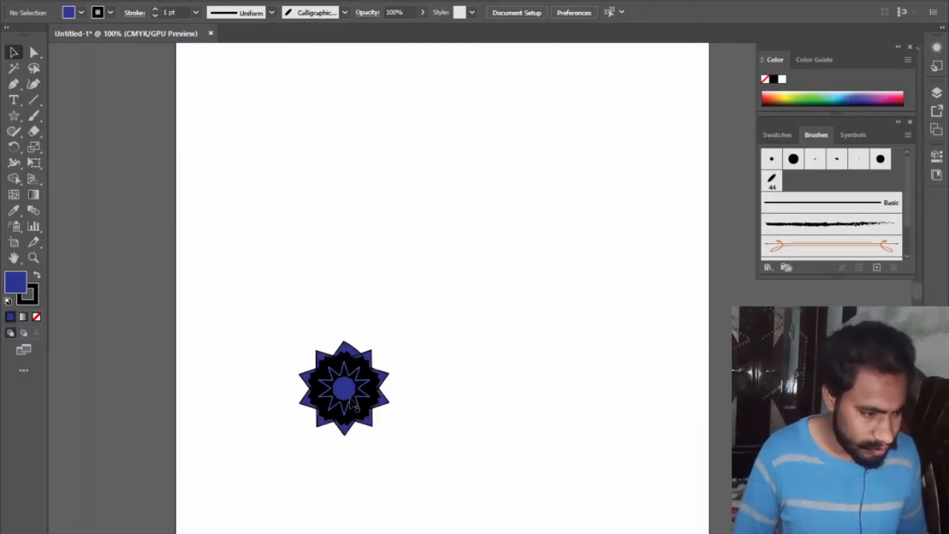
{"action": "left_click_drag", "start_coordinate": [352, 395], "coordinate": [309, 150]}
{"action": "left_click_drag", "start_coordinate": [382, 214], "coordinate": [383, 213]}
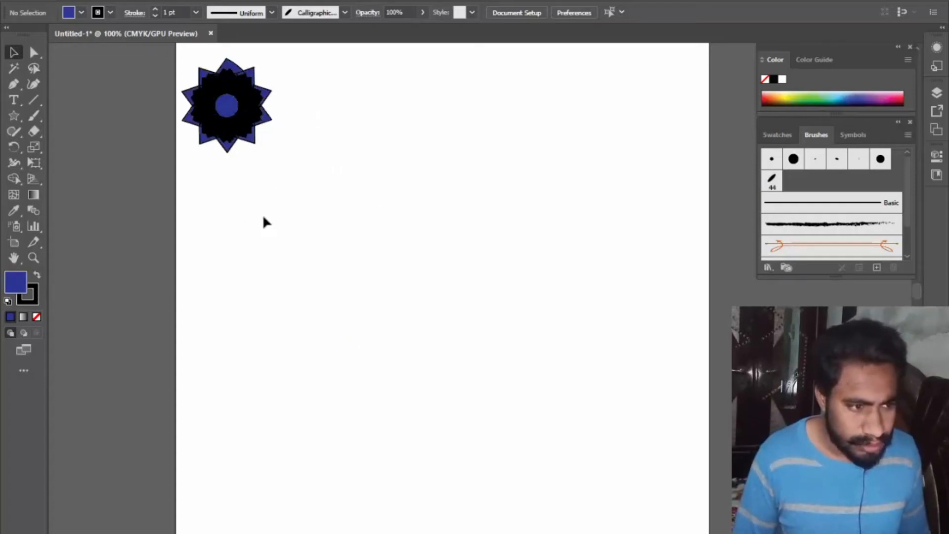
Try enlarging the small star group slightly from its lower-right corner and undo the scaling
{"action": "scroll", "coordinate": [240, 137], "scroll_direction": "up", "scroll_amount": 1}
{"action": "scroll", "coordinate": [240, 138], "scroll_direction": "up", "scroll_amount": 5}
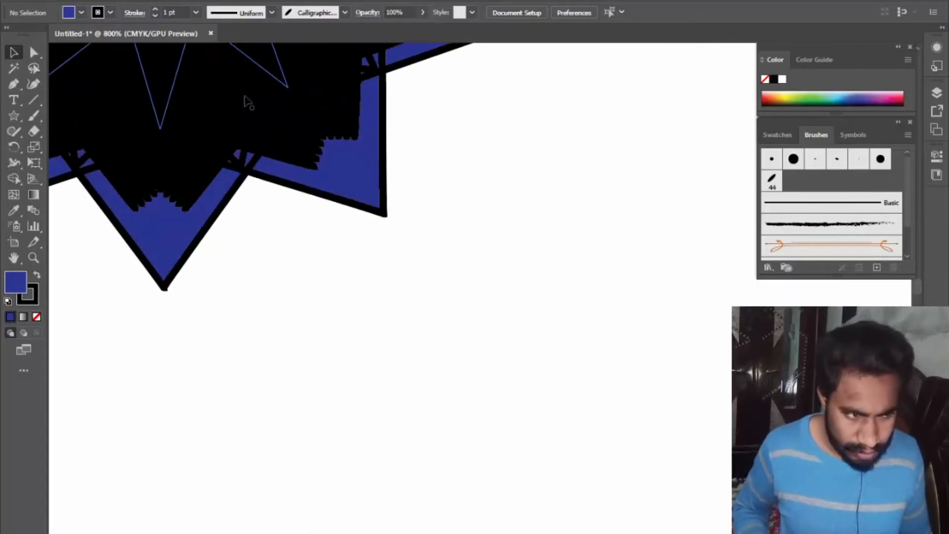
{"action": "scroll", "coordinate": [244, 106], "scroll_direction": "down", "scroll_amount": 3}
{"action": "scroll", "coordinate": [245, 114], "scroll_direction": "down", "scroll_amount": 3}
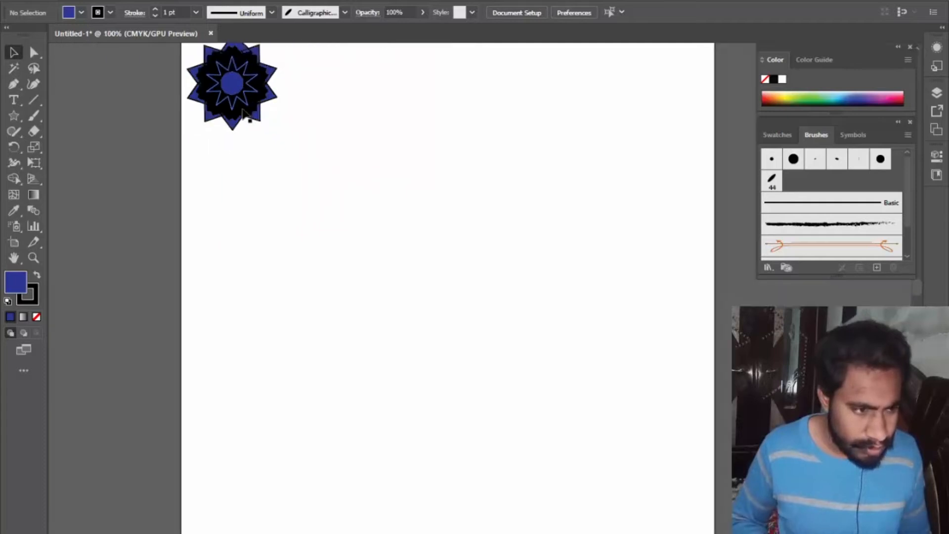
{"action": "left_click", "coordinate": [259, 112]}
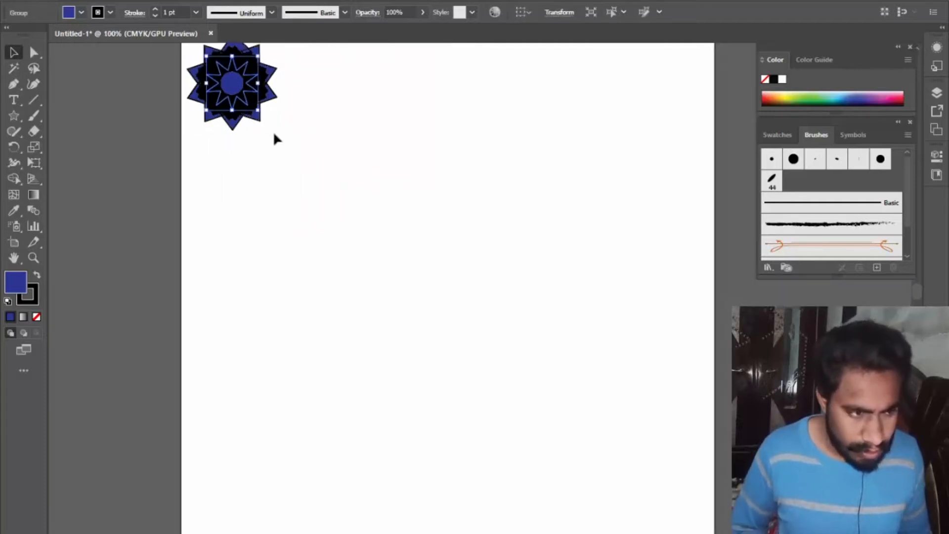
{"action": "left_click", "coordinate": [274, 132]}
{"action": "left_click", "coordinate": [235, 114]}
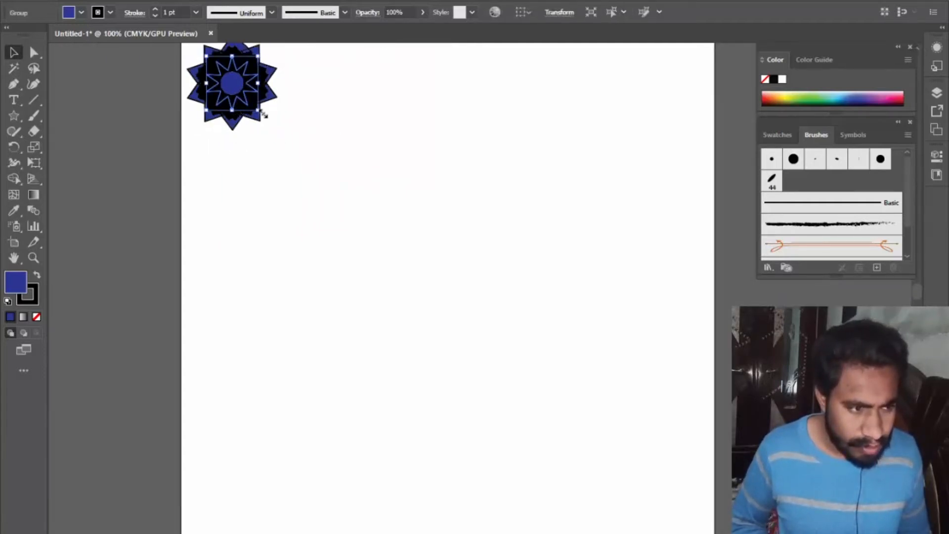
{"action": "left_click_drag", "start_coordinate": [265, 115], "coordinate": [284, 141]}
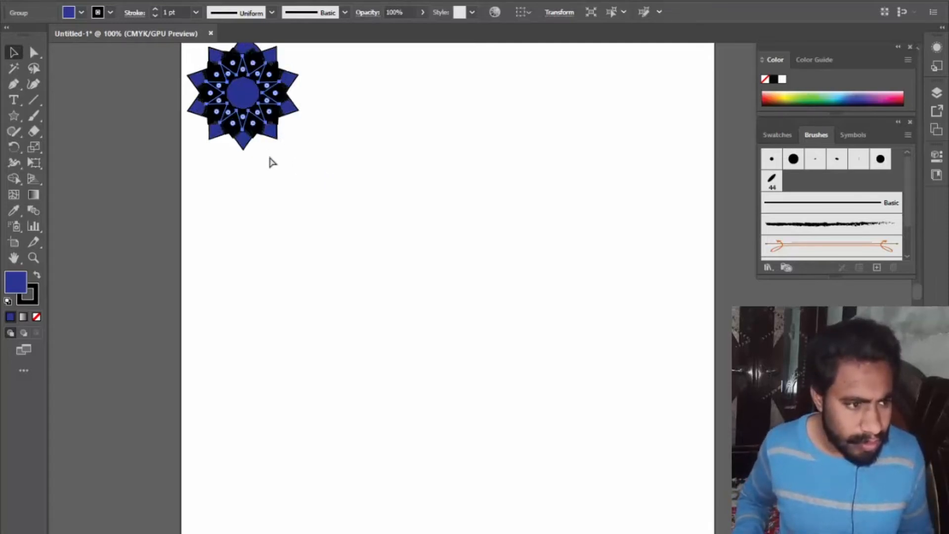
{"action": "key", "text": "ctrl+z"}
Move the star group away from the artboard's left edge into the open upper area
{"action": "left_click", "coordinate": [286, 171]}
{"action": "left_click_drag", "start_coordinate": [290, 173], "coordinate": [314, 245]}
{"action": "left_click", "coordinate": [310, 207]}
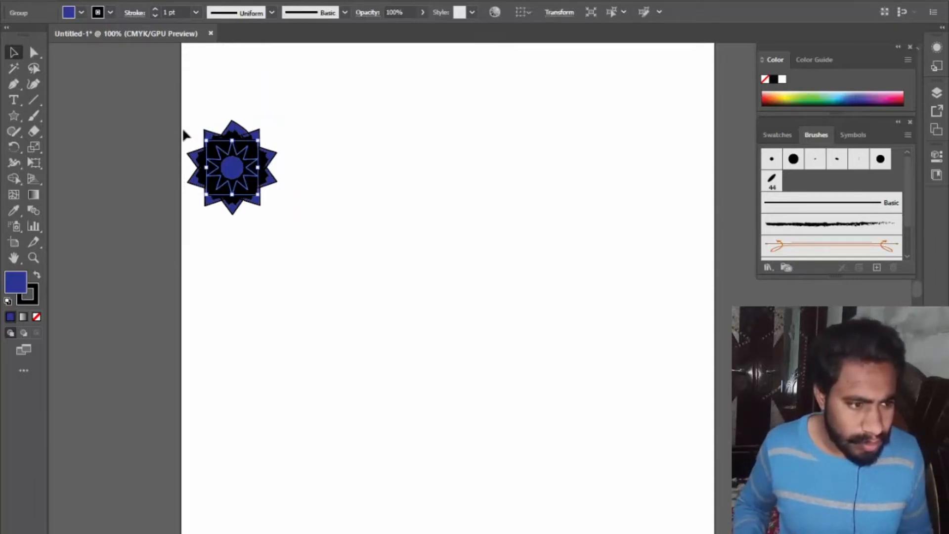
{"action": "left_click", "coordinate": [193, 139]}
{"action": "left_click", "coordinate": [255, 173]}
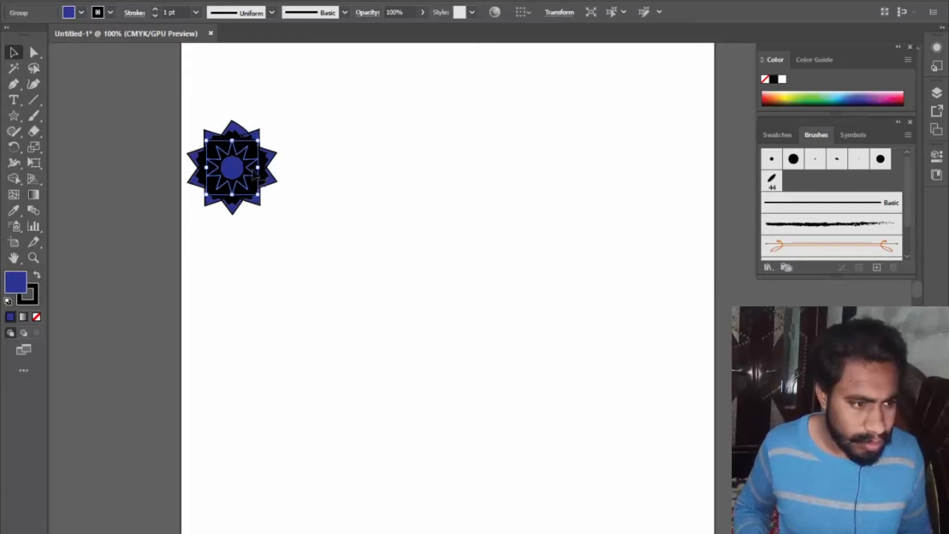
{"action": "left_click_drag", "start_coordinate": [258, 168], "coordinate": [369, 176]}
{"action": "left_click_drag", "start_coordinate": [352, 232], "coordinate": [351, 220]}
{"action": "left_click", "coordinate": [351, 220]}
Enlarge the star group proportionally to nearly three times its width so the zigzag ridges spread apart
{"action": "left_click_drag", "start_coordinate": [298, 109], "coordinate": [441, 253]}
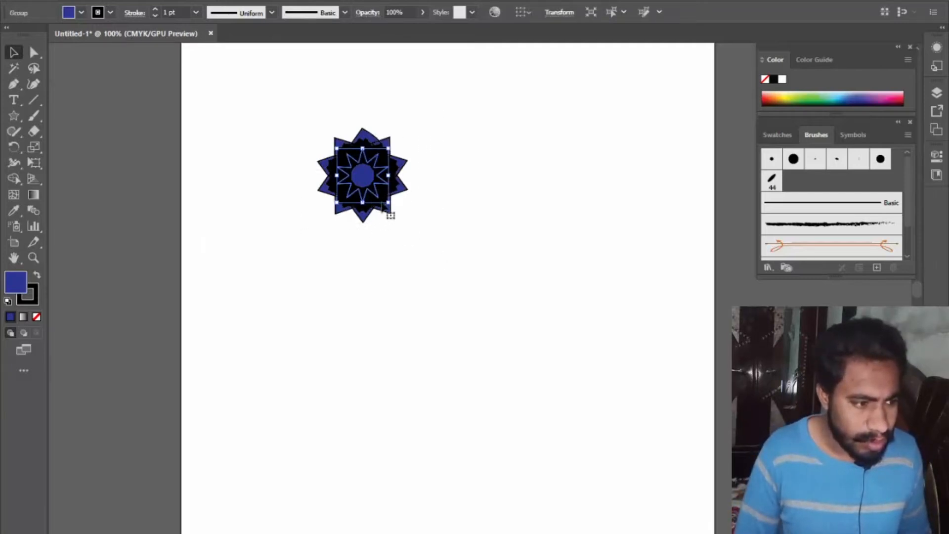
{"action": "left_click_drag", "start_coordinate": [390, 207], "coordinate": [493, 302]}
{"action": "left_click", "coordinate": [563, 215]}
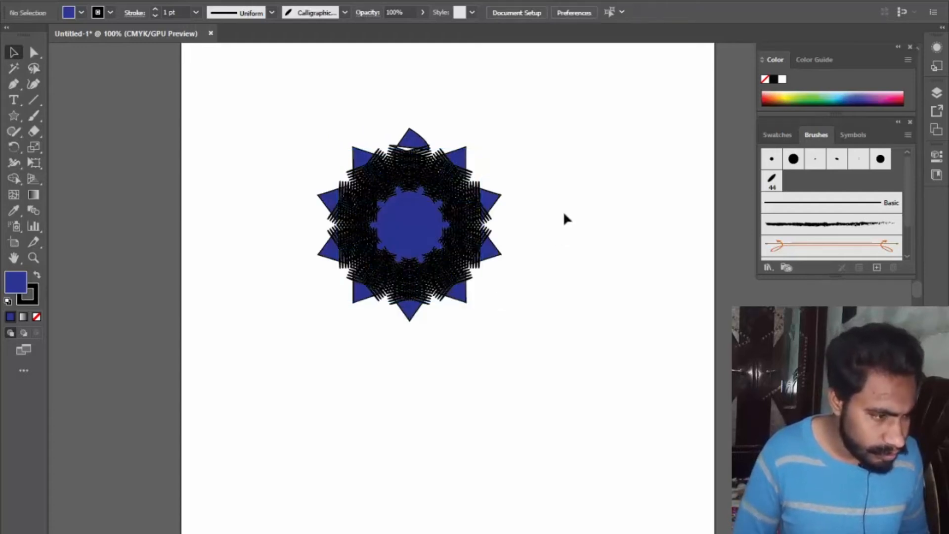
Expand the appearance of the star group so its Zig Zag effect becomes editable paths
{"action": "left_click_drag", "start_coordinate": [291, 140], "coordinate": [549, 370]}
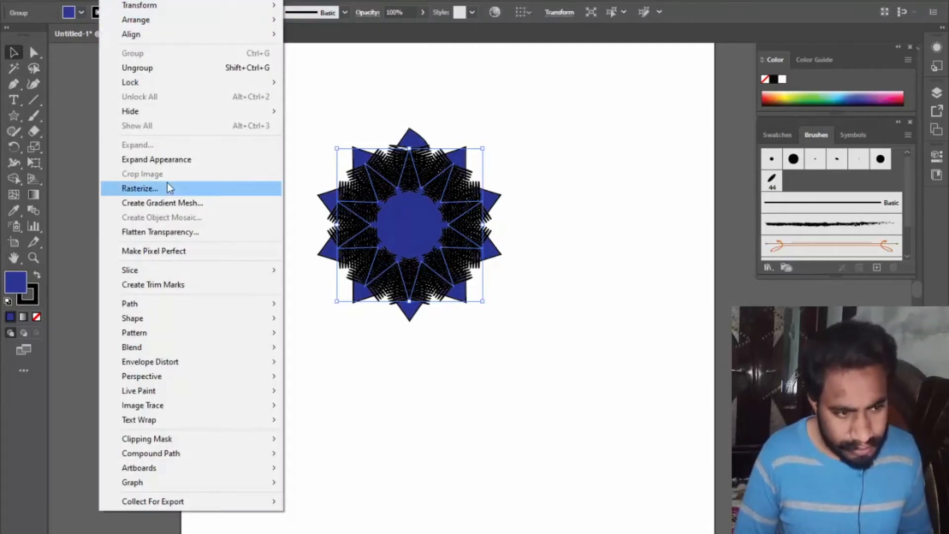
{"action": "mouse_move", "coordinate": [177, 304]}
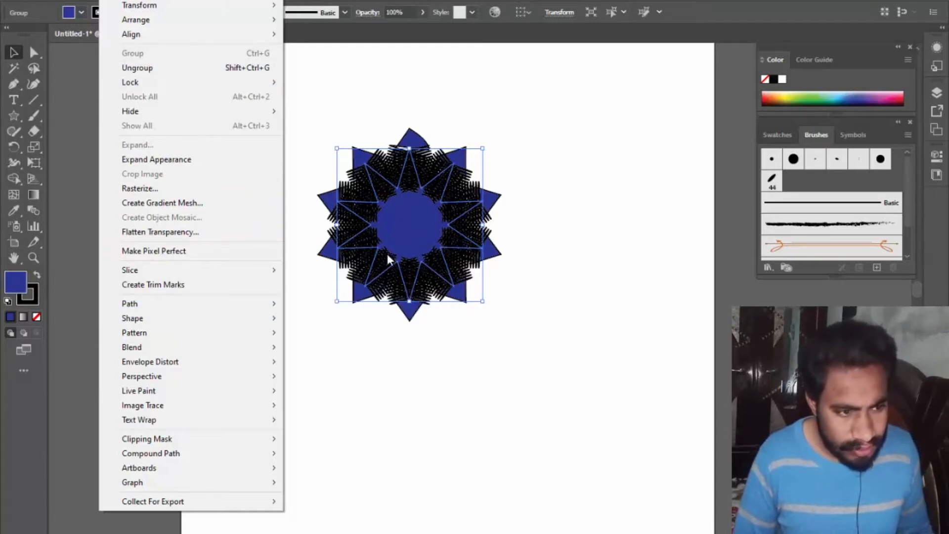
{"action": "left_click", "coordinate": [162, 162]}
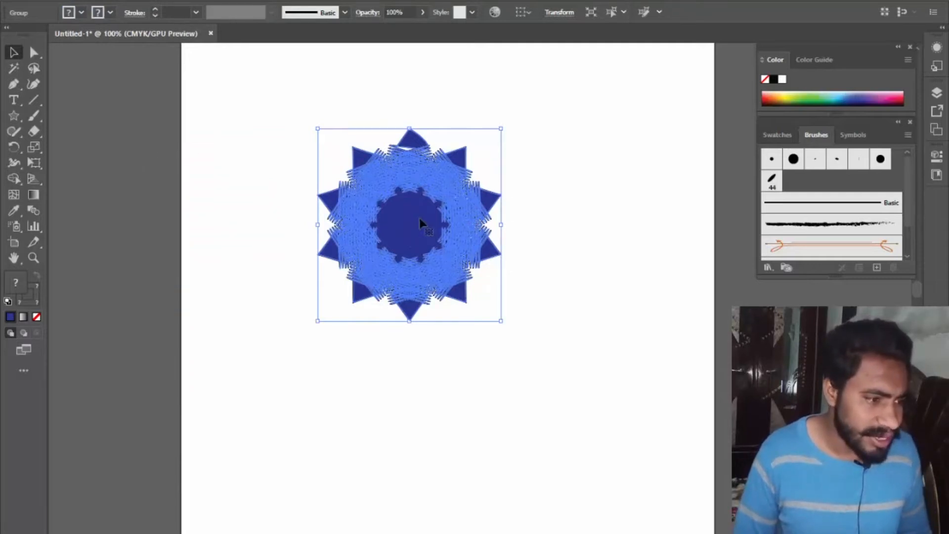
{"action": "left_click", "coordinate": [569, 277]}
{"action": "left_click_drag", "start_coordinate": [235, 112], "coordinate": [568, 349]}
{"action": "right_click", "coordinate": [390, 203]}
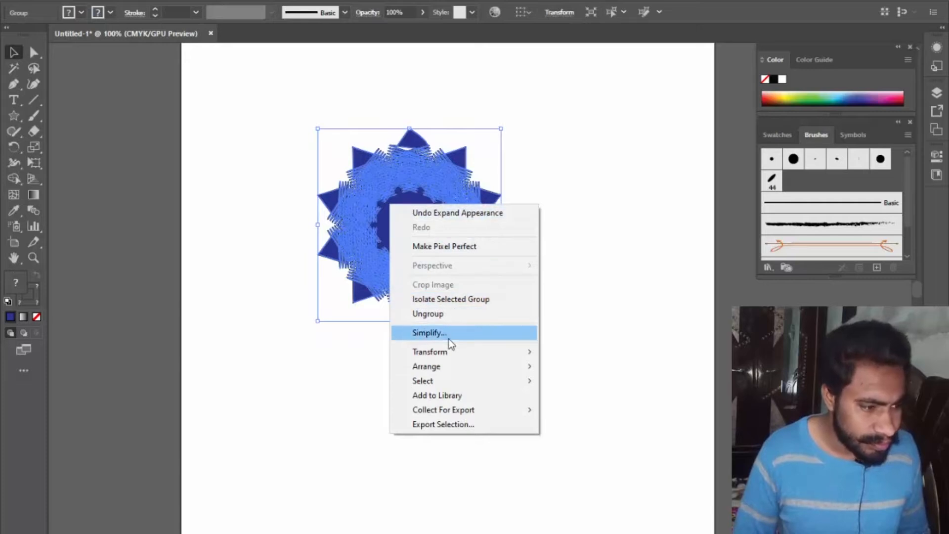
{"action": "left_click", "coordinate": [590, 236]}
Scale the expanded star down to less than half its size, place it in the artboard's upper-left corner and select it
{"action": "left_click_drag", "start_coordinate": [402, 218], "coordinate": [323, 200]}
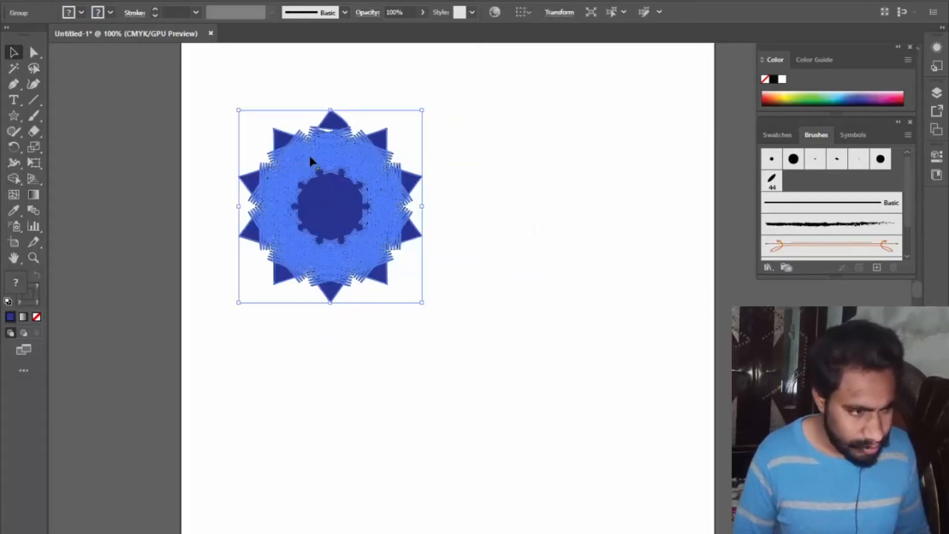
{"action": "left_click_drag", "start_coordinate": [422, 113], "coordinate": [314, 223]}
{"action": "left_click_drag", "start_coordinate": [277, 263], "coordinate": [243, 106]}
{"action": "left_click", "coordinate": [345, 130]}
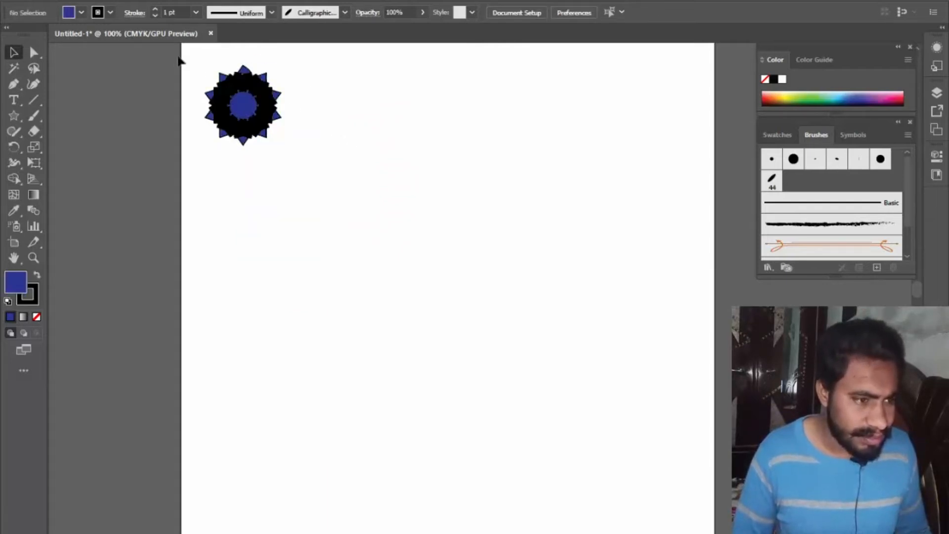
{"action": "left_click_drag", "start_coordinate": [180, 57], "coordinate": [326, 160]}
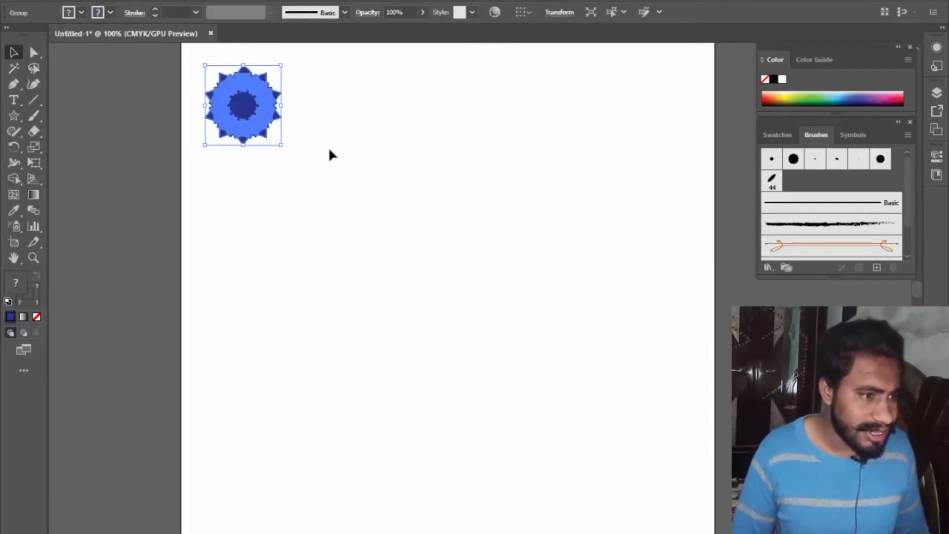
Create a new scatter brush from the selected star ornament with its default options
{"action": "left_click", "coordinate": [876, 267]}
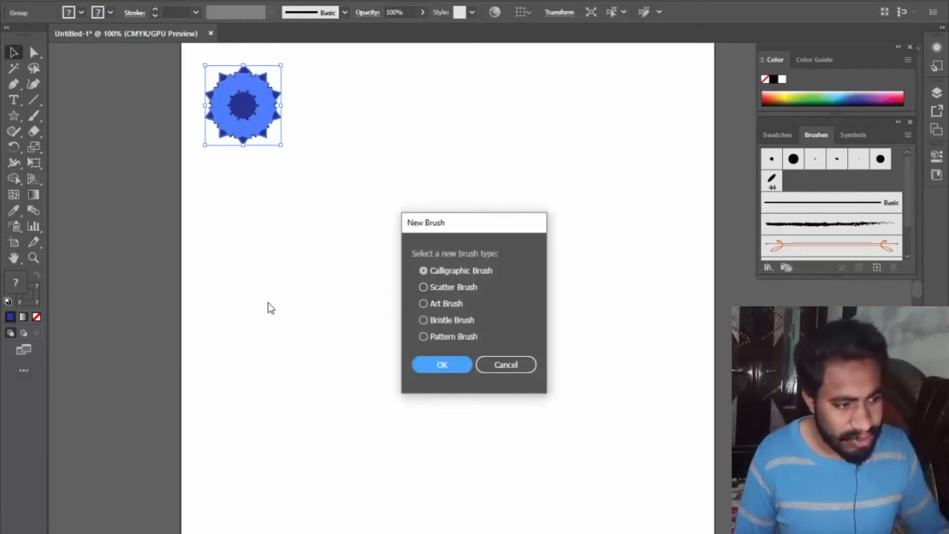
{"action": "left_click", "coordinate": [425, 287]}
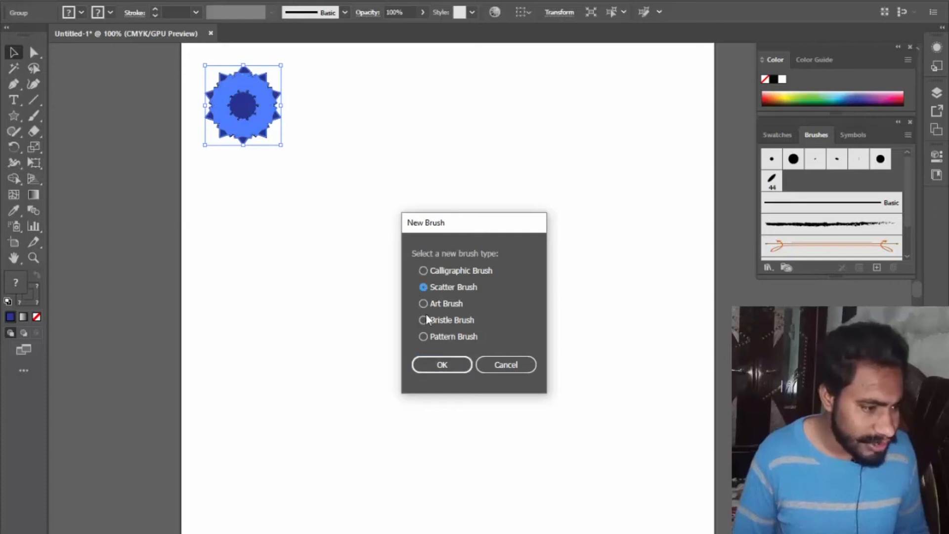
{"action": "left_click", "coordinate": [443, 366]}
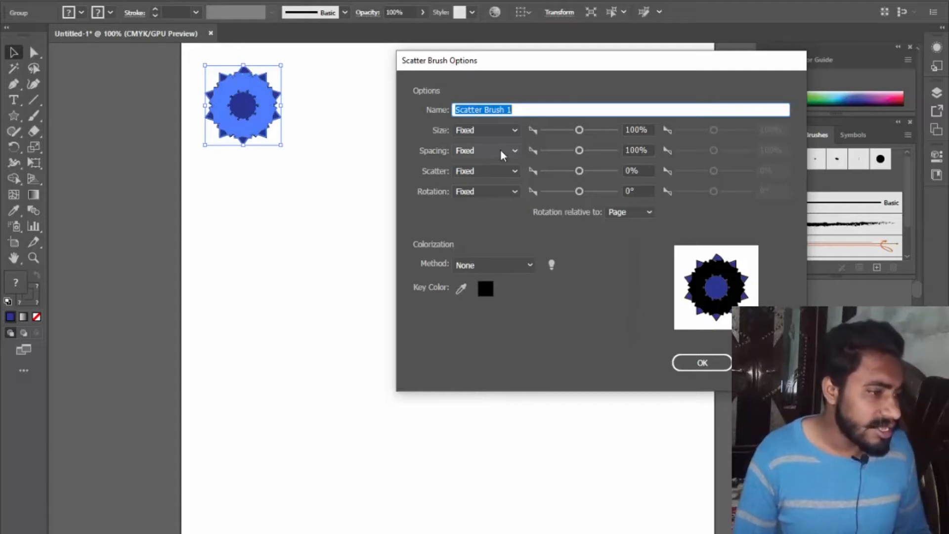
{"action": "left_click", "coordinate": [719, 359]}
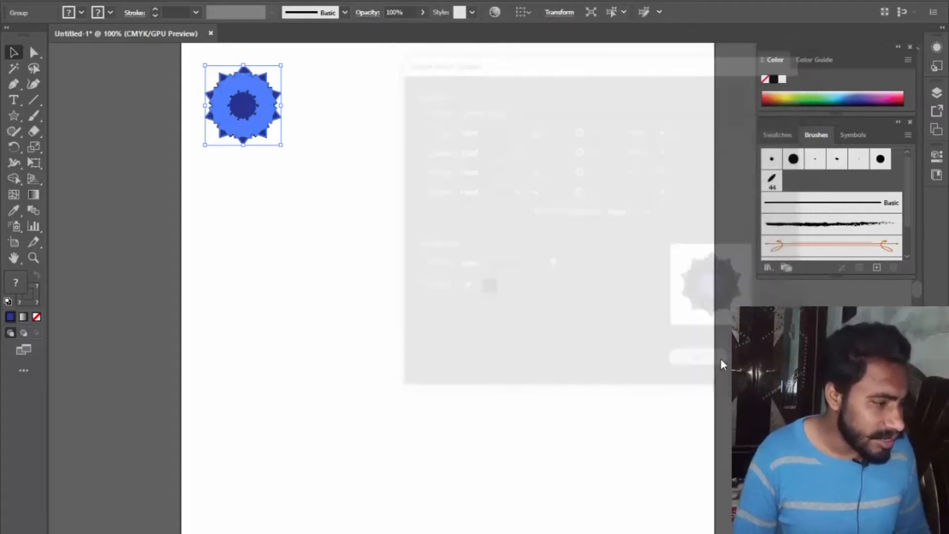
Paint a winding S-shaped stroke across the artboard with the new star scatter brush
{"action": "left_click", "coordinate": [770, 204]}
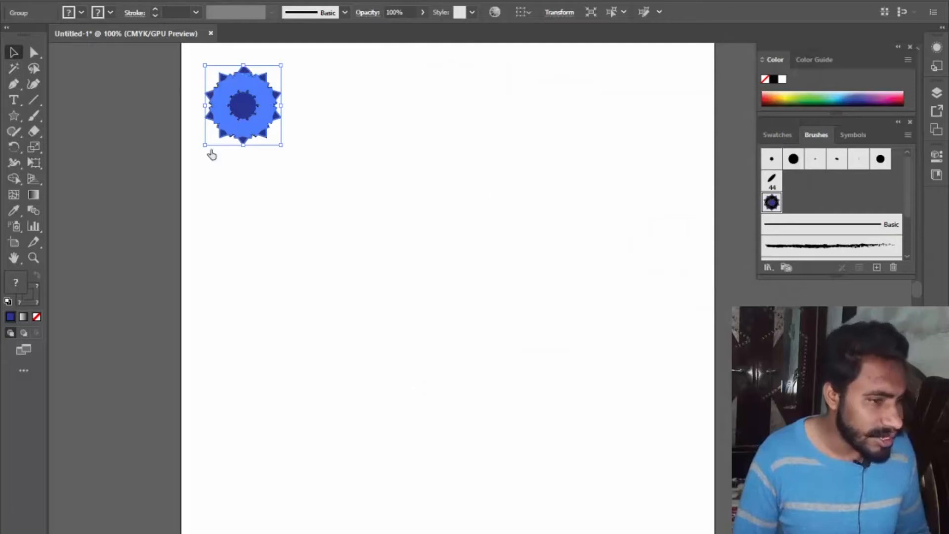
{"action": "left_click", "coordinate": [35, 118]}
{"action": "mouse_move", "coordinate": [233, 277]}
{"action": "left_mouse_down"}
{"action": "mouse_move", "coordinate": [341, 264]}
{"action": "mouse_move", "coordinate": [586, 272]}
{"action": "mouse_move", "coordinate": [612, 316]}
{"action": "mouse_move", "coordinate": [589, 340]}
{"action": "mouse_move", "coordinate": [427, 366]}
{"action": "mouse_move", "coordinate": [353, 401]}
{"action": "mouse_move", "coordinate": [358, 446]}
{"action": "mouse_move", "coordinate": [493, 480]}
{"action": "mouse_move", "coordinate": [594, 461]}
{"action": "mouse_move", "coordinate": [622, 410]}
{"action": "left_mouse_up"}
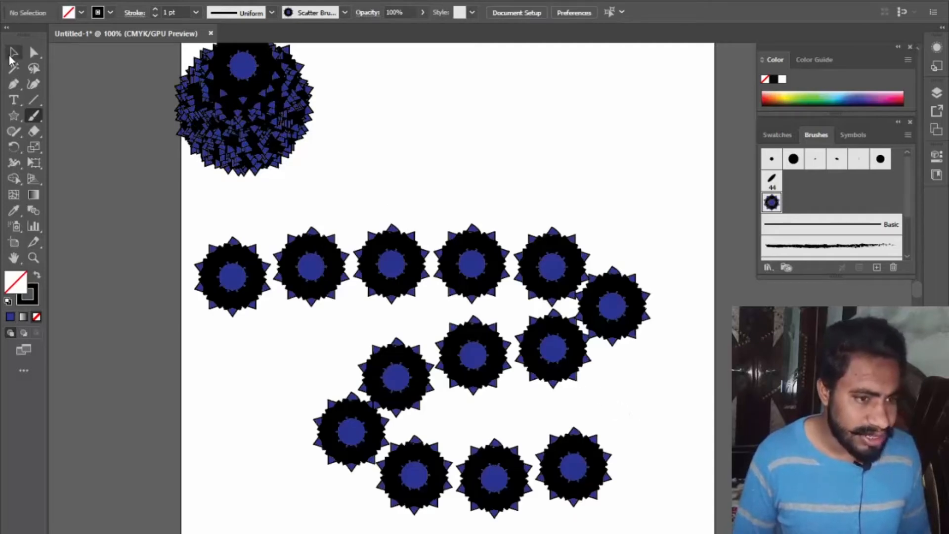
Delete the original star artwork in the artboard's upper-left corner
{"action": "left_click", "coordinate": [11, 54]}
{"action": "left_click_drag", "start_coordinate": [387, 184], "coordinate": [135, 46]}
{"action": "key", "text": "Delete"}
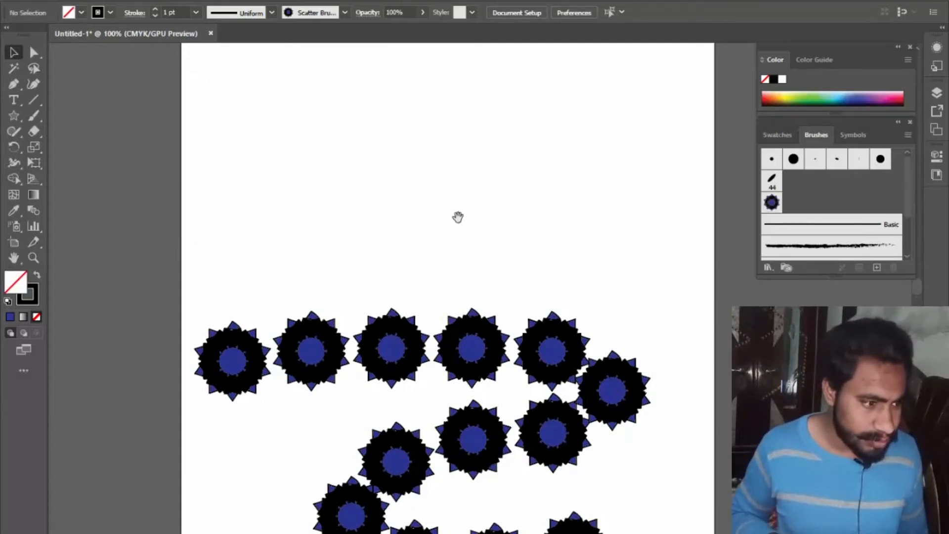
Select the painted stroke and set its scatter brush's size, spacing, scatter and rotation to Random
{"action": "scroll", "coordinate": [460, 240], "scroll_direction": "down", "scroll_amount": 1}
{"action": "scroll", "coordinate": [460, 240], "scroll_direction": "down", "scroll_amount": 5}
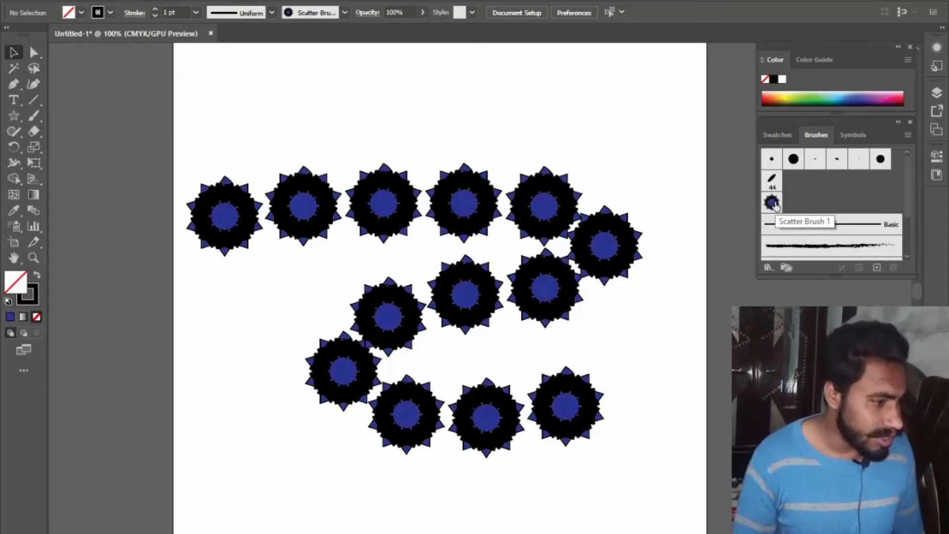
{"action": "mouse_move", "coordinate": [141, 115]}
{"action": "left_mouse_down"}
{"action": "mouse_move", "coordinate": [603, 420]}
{"action": "mouse_move", "coordinate": [642, 484]}
{"action": "left_mouse_up"}
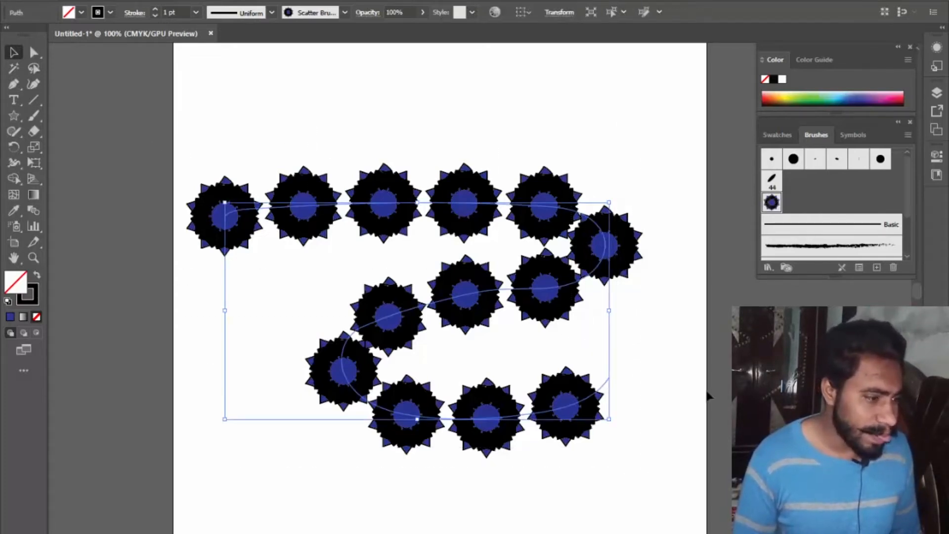
{"action": "double_click", "coordinate": [771, 203]}
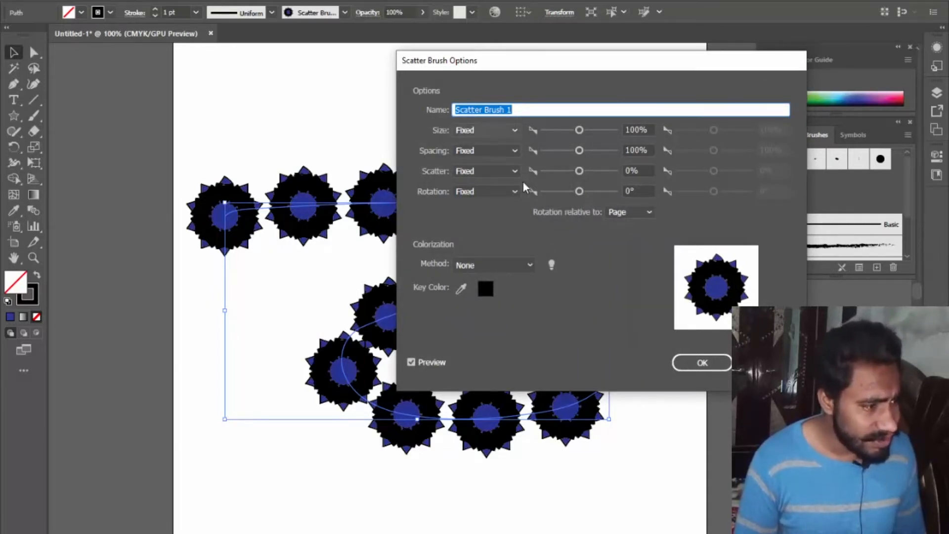
{"action": "left_click", "coordinate": [515, 132]}
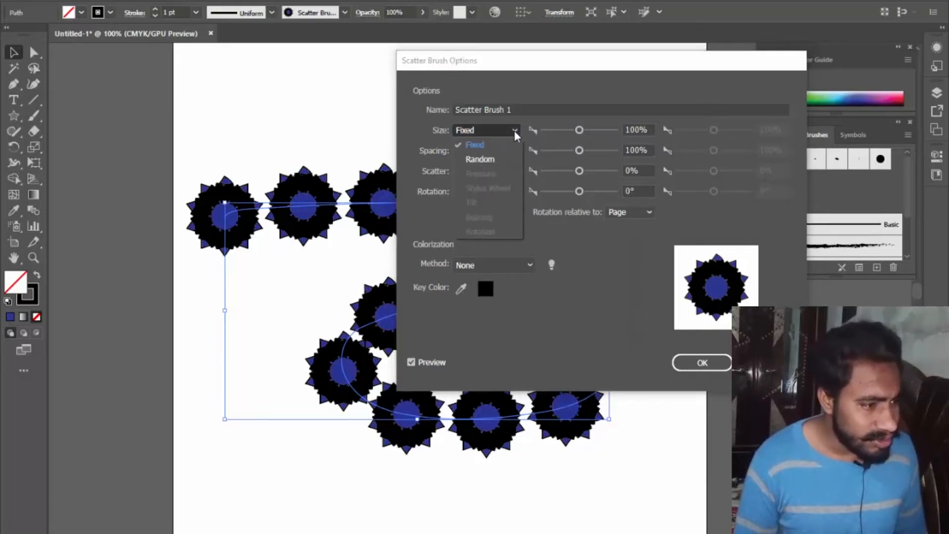
{"action": "left_click", "coordinate": [496, 158]}
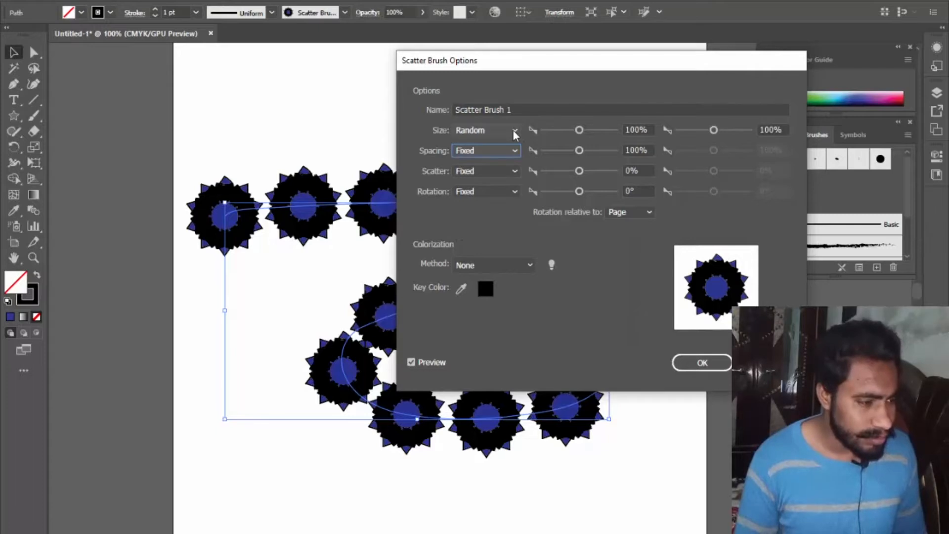
{"action": "left_click", "coordinate": [514, 150]}
{"action": "left_click", "coordinate": [485, 181]}
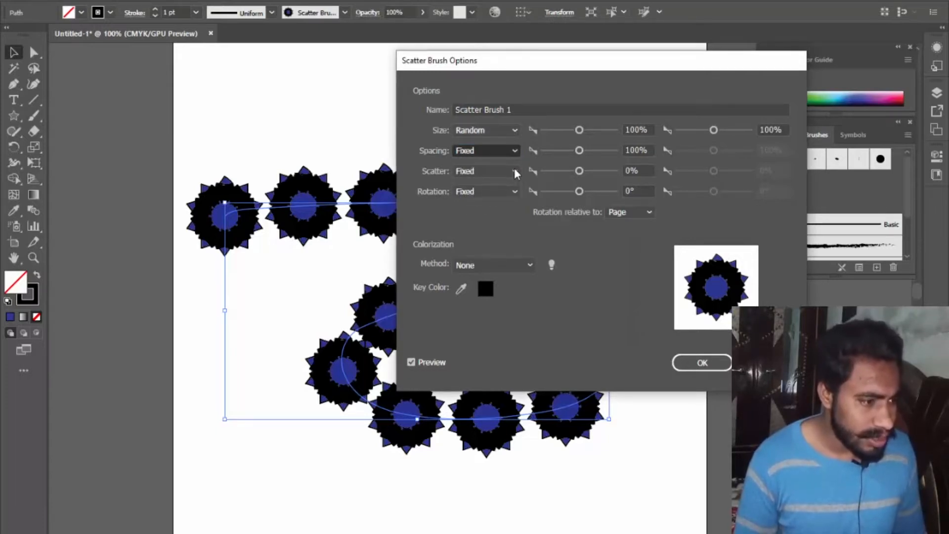
{"action": "left_click", "coordinate": [514, 172]}
{"action": "left_click", "coordinate": [486, 201]}
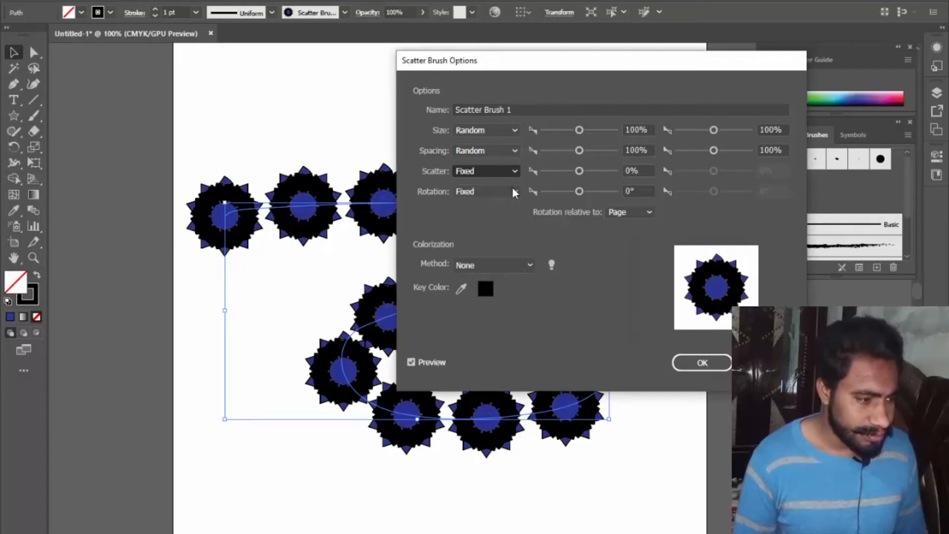
{"action": "left_click", "coordinate": [512, 190]}
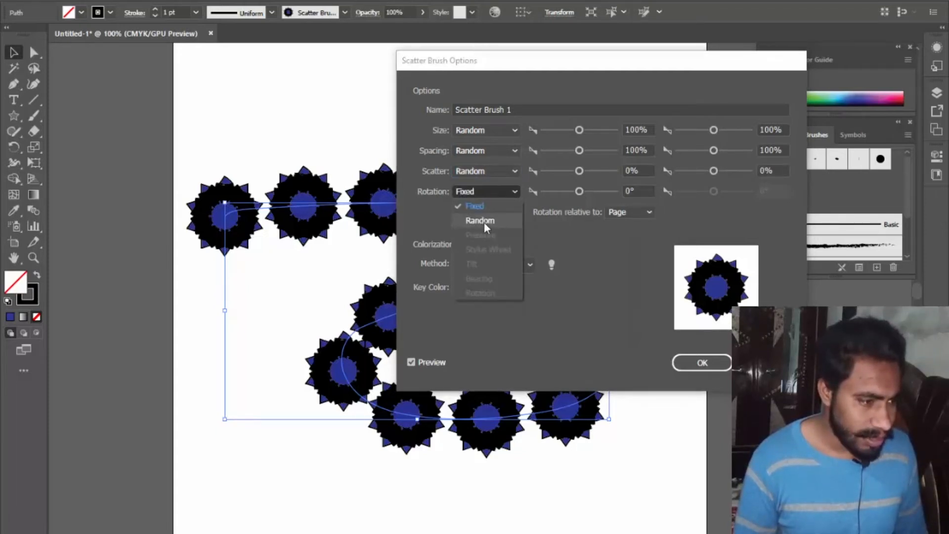
{"action": "left_click", "coordinate": [484, 221]}
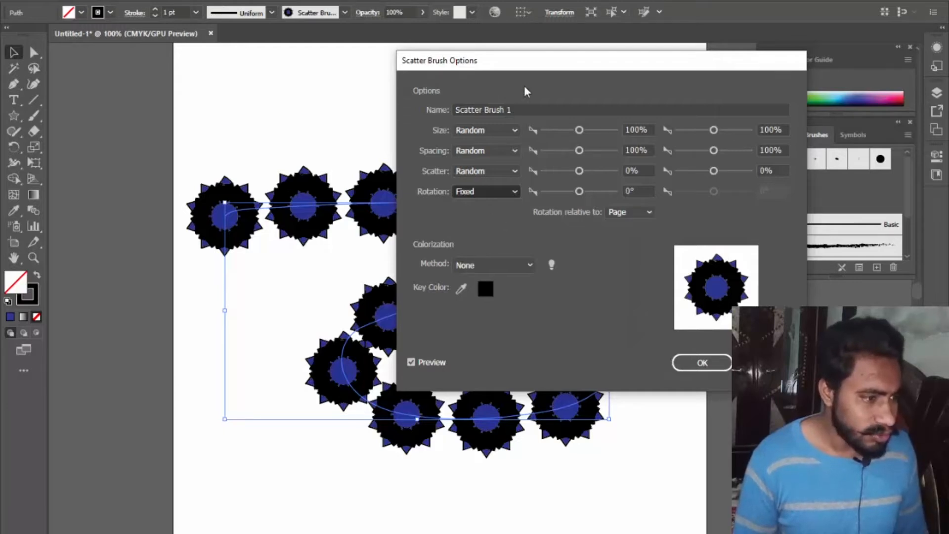
Set the scatter brush's random size range to 24% minimum and 66% maximum
{"action": "left_click_drag", "start_coordinate": [534, 64], "coordinate": [667, 68]}
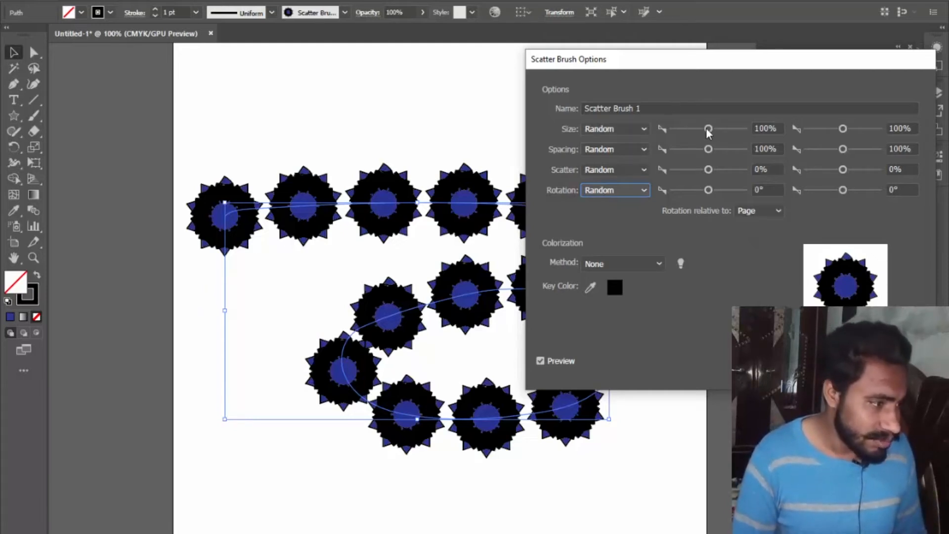
{"action": "left_click_drag", "start_coordinate": [708, 130], "coordinate": [694, 132]}
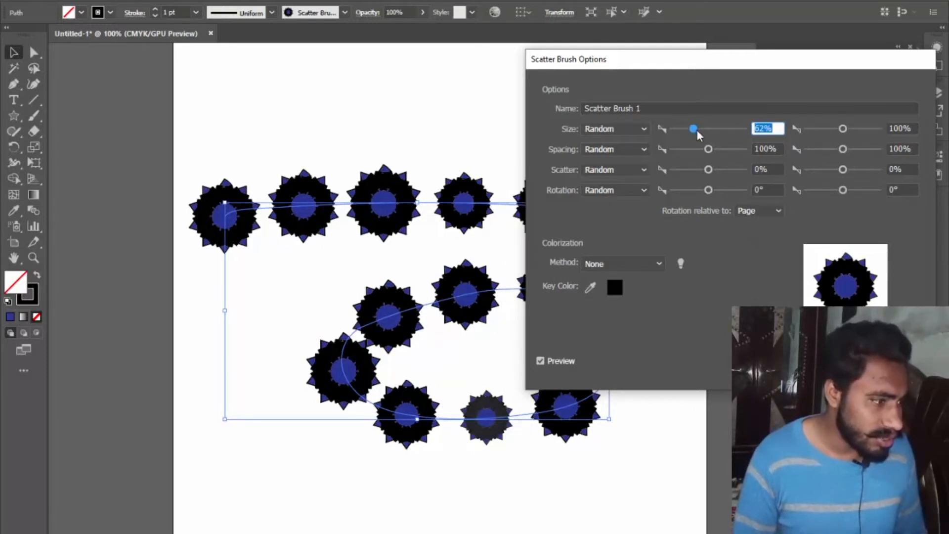
{"action": "left_click_drag", "start_coordinate": [694, 127], "coordinate": [680, 128]}
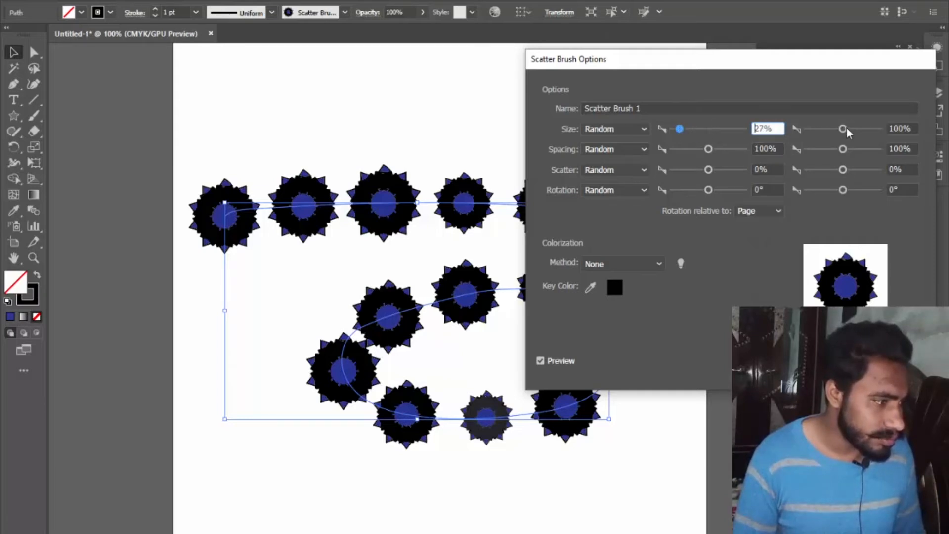
{"action": "left_click_drag", "start_coordinate": [839, 131], "coordinate": [824, 130]}
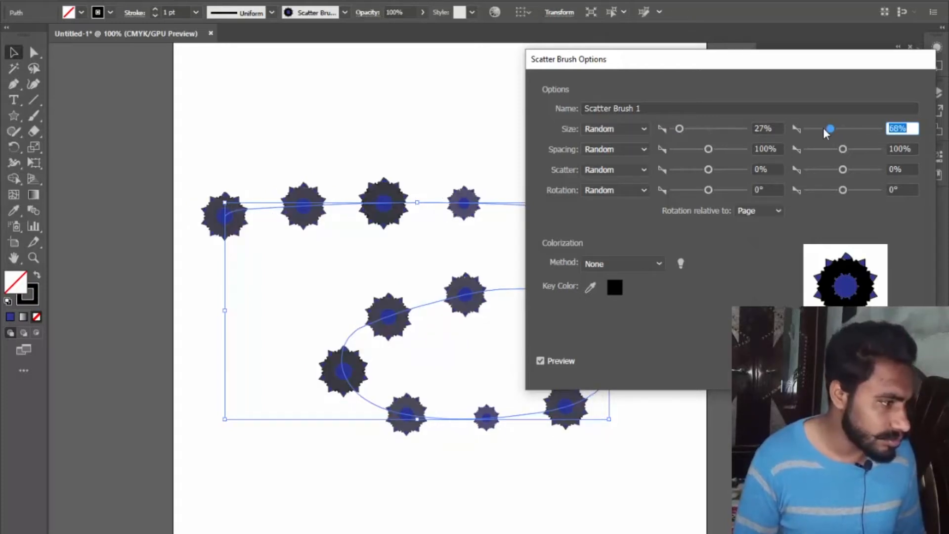
{"action": "left_click_drag", "start_coordinate": [679, 129], "coordinate": [678, 132]}
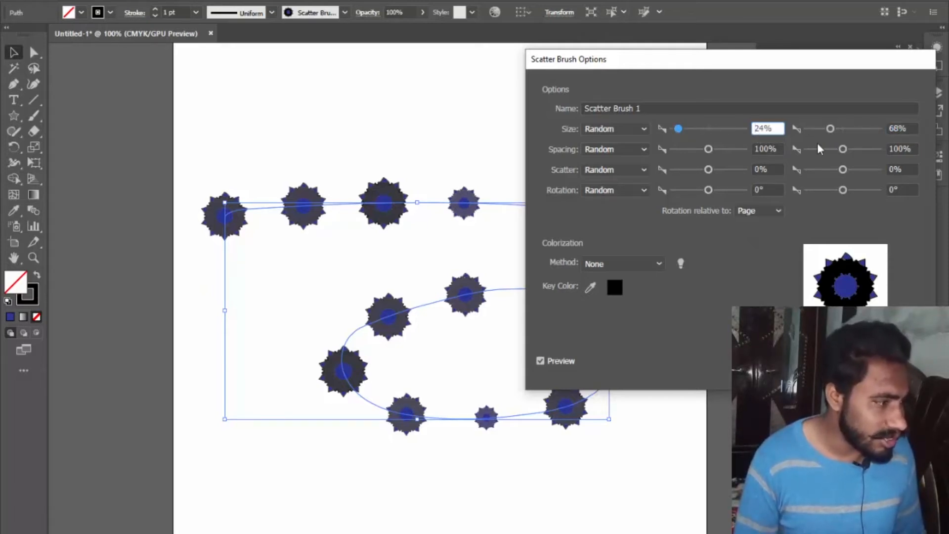
{"action": "left_click_drag", "start_coordinate": [830, 129], "coordinate": [830, 130]}
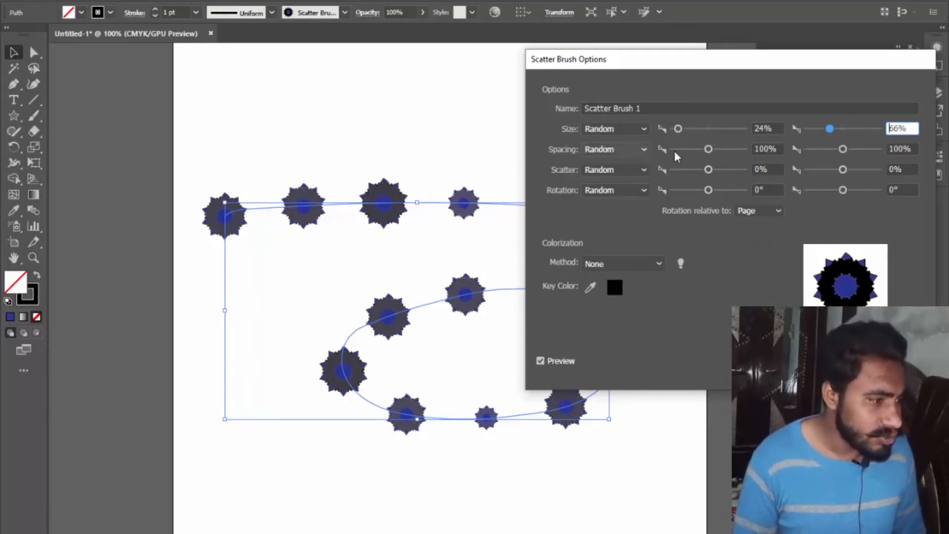
Set the brush's random spacing range to 55% minimum and 97% maximum
{"action": "left_click_drag", "start_coordinate": [708, 154], "coordinate": [685, 156]}
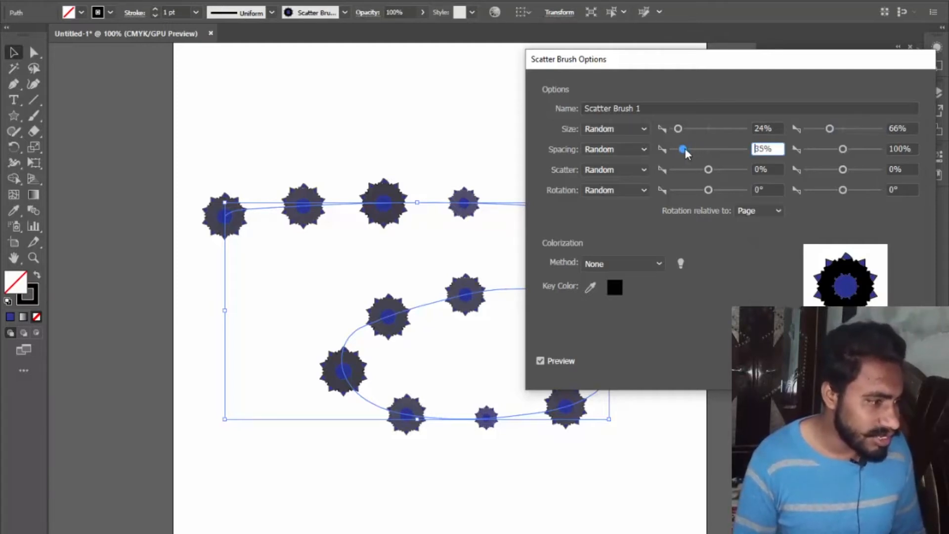
{"action": "left_click", "coordinate": [685, 154]}
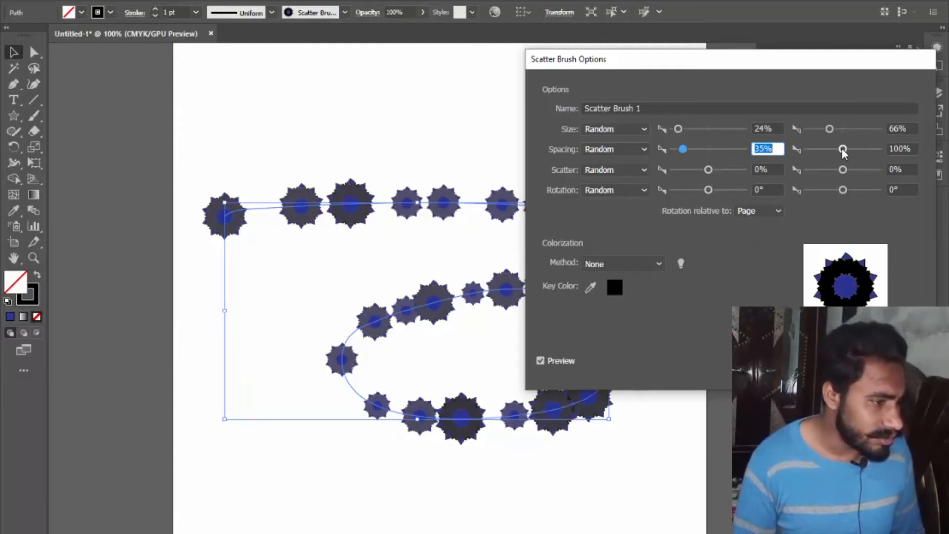
{"action": "left_click_drag", "start_coordinate": [842, 153], "coordinate": [864, 156]}
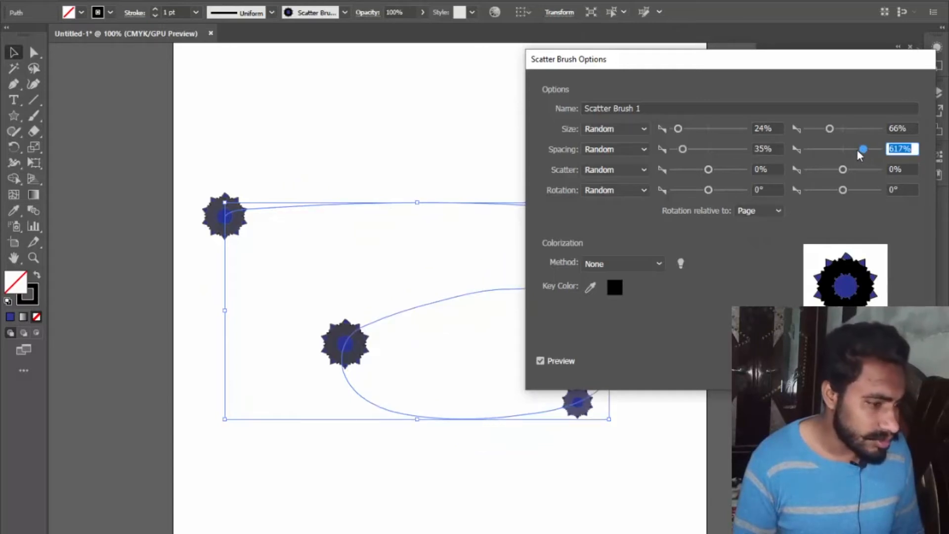
{"action": "left_click_drag", "start_coordinate": [864, 152], "coordinate": [844, 154]}
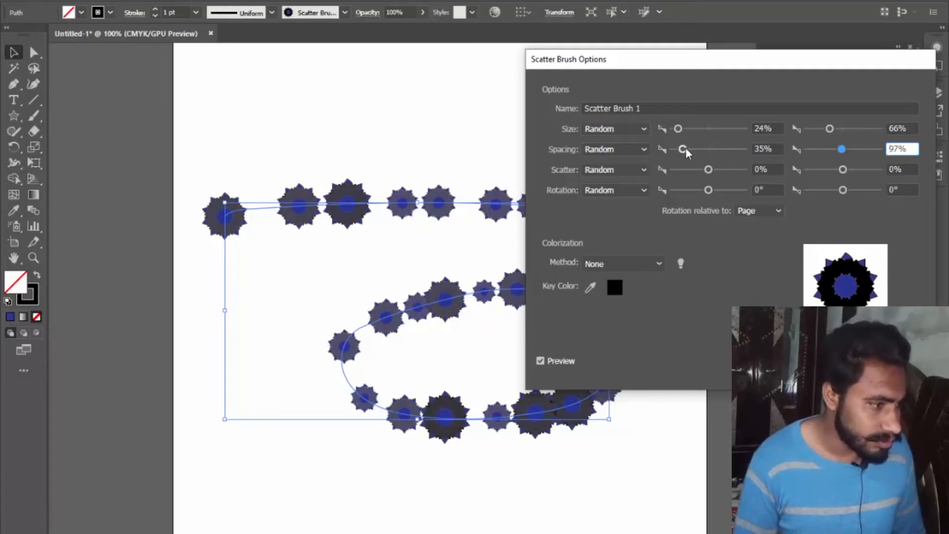
{"action": "left_click_drag", "start_coordinate": [685, 152], "coordinate": [695, 157]}
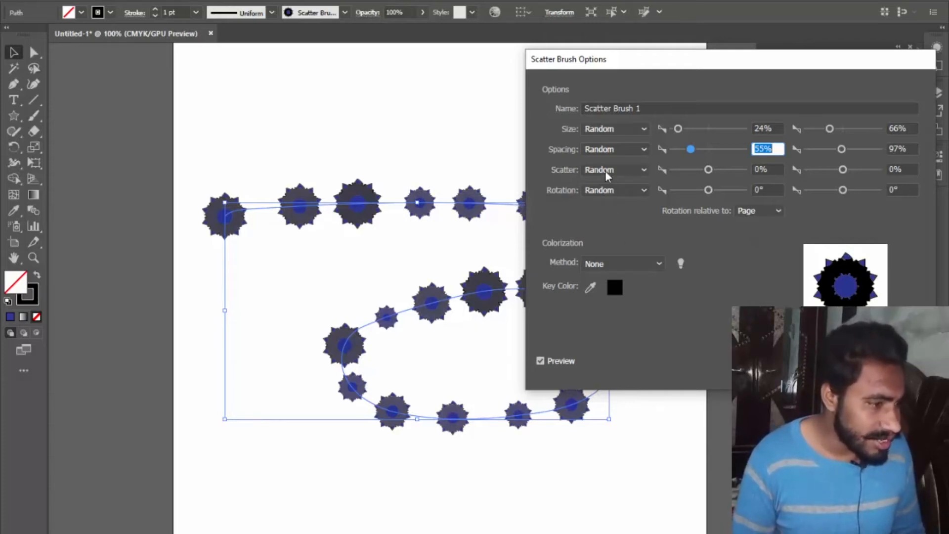
Set the brush's random scatter range to -93% minimum and 222% maximum, watching the preview on the stroke
{"action": "left_click_drag", "start_coordinate": [708, 170], "coordinate": [700, 171]}
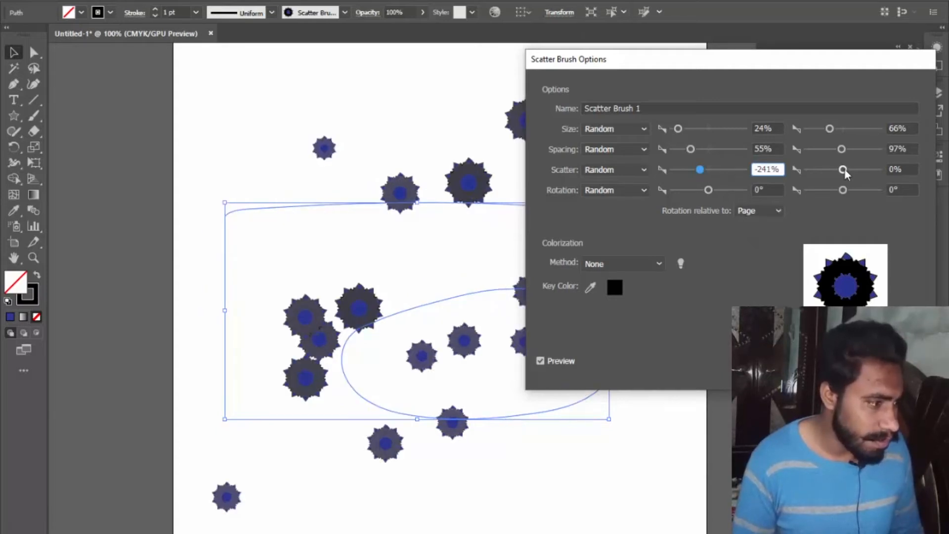
{"action": "left_click_drag", "start_coordinate": [843, 170], "coordinate": [850, 169]}
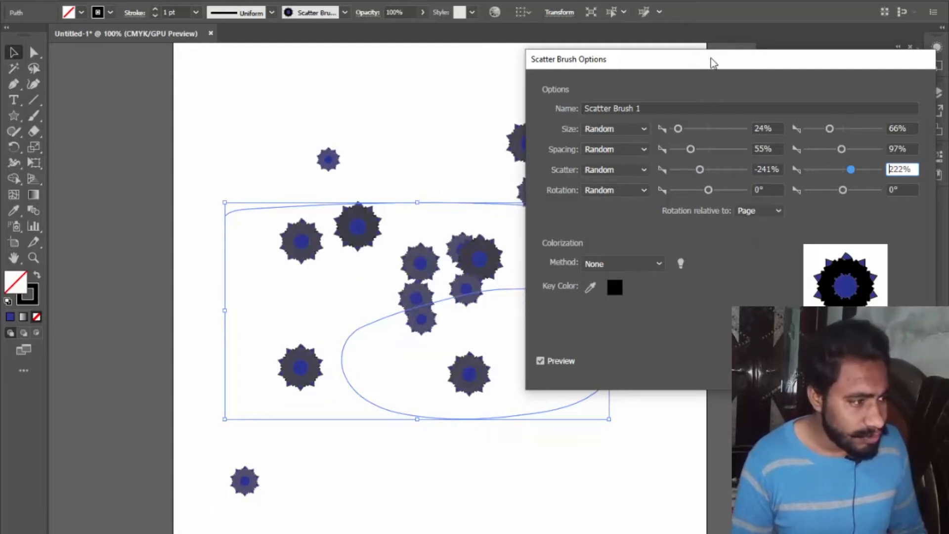
{"action": "left_click_drag", "start_coordinate": [712, 63], "coordinate": [803, 265]}
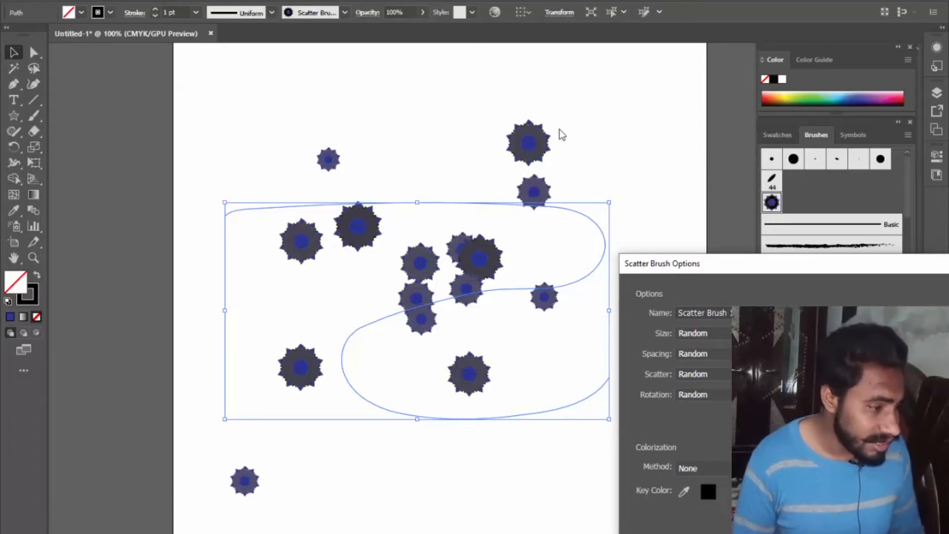
{"action": "mouse_move", "coordinate": [799, 264]}
{"action": "left_mouse_down"}
{"action": "mouse_move", "coordinate": [779, 184]}
{"action": "mouse_move", "coordinate": [792, 125]}
{"action": "left_mouse_up"}
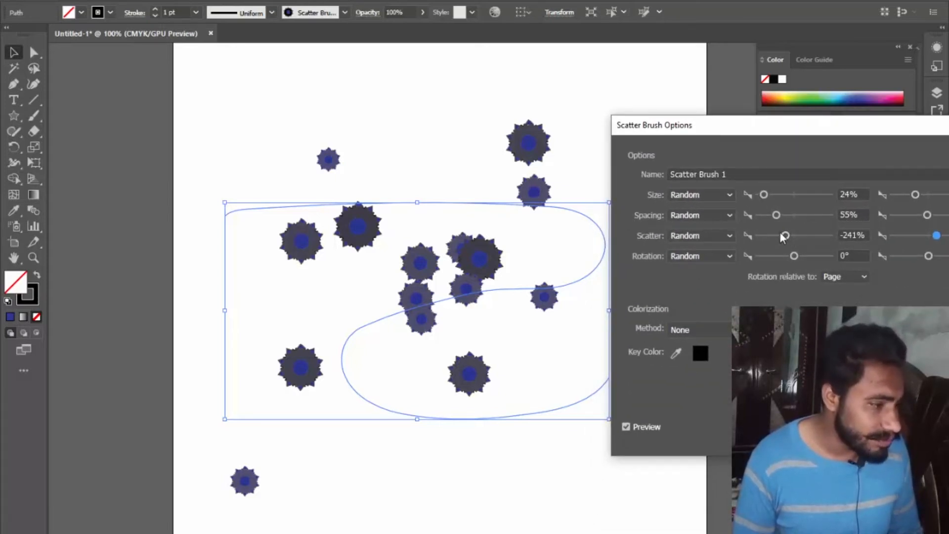
{"action": "left_click_drag", "start_coordinate": [785, 236], "coordinate": [775, 240]}
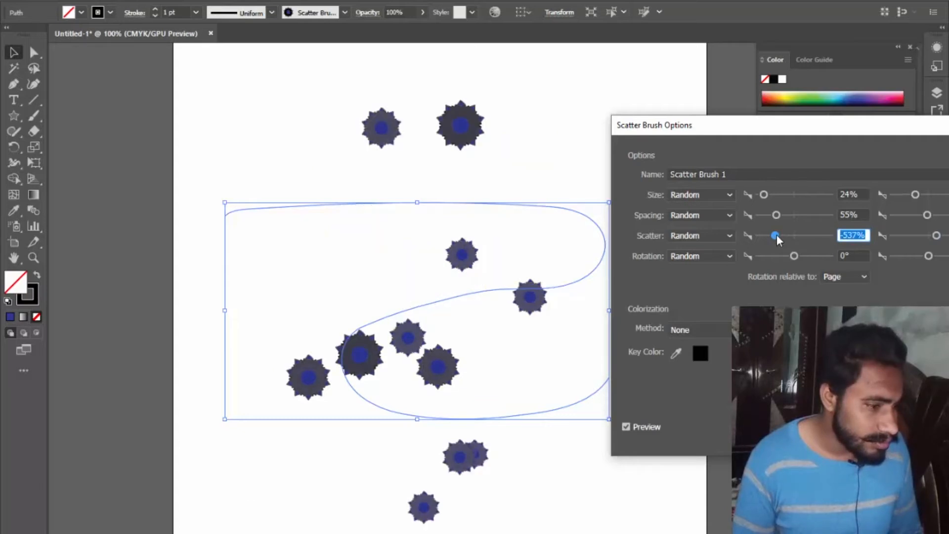
{"action": "left_click_drag", "start_coordinate": [777, 239], "coordinate": [794, 243]}
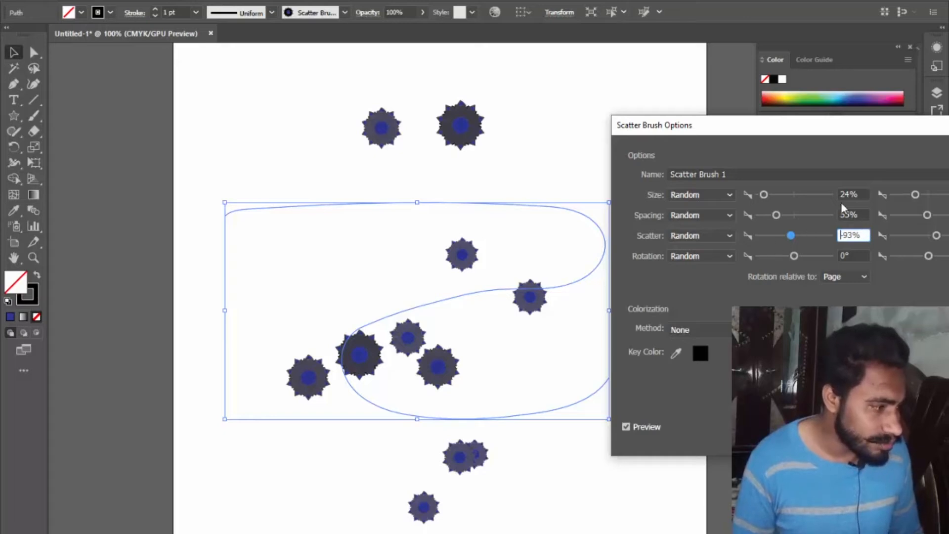
Set the scatter brush's random rotation range to -47° minimum and 23° maximum
{"action": "mouse_move", "coordinate": [795, 139]}
{"action": "left_mouse_down"}
{"action": "mouse_move", "coordinate": [780, 132]}
{"action": "mouse_move", "coordinate": [769, 91]}
{"action": "left_mouse_up"}
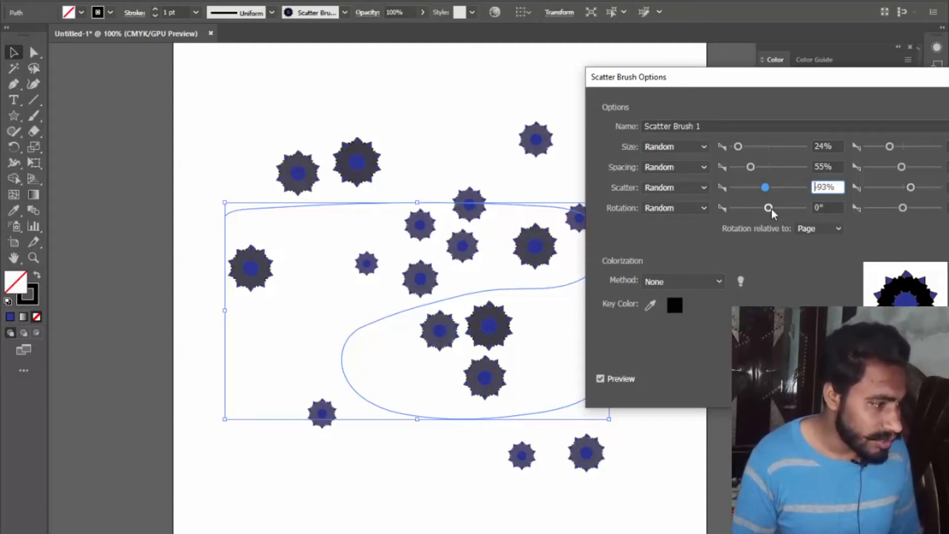
{"action": "left_click_drag", "start_coordinate": [768, 208], "coordinate": [763, 211]}
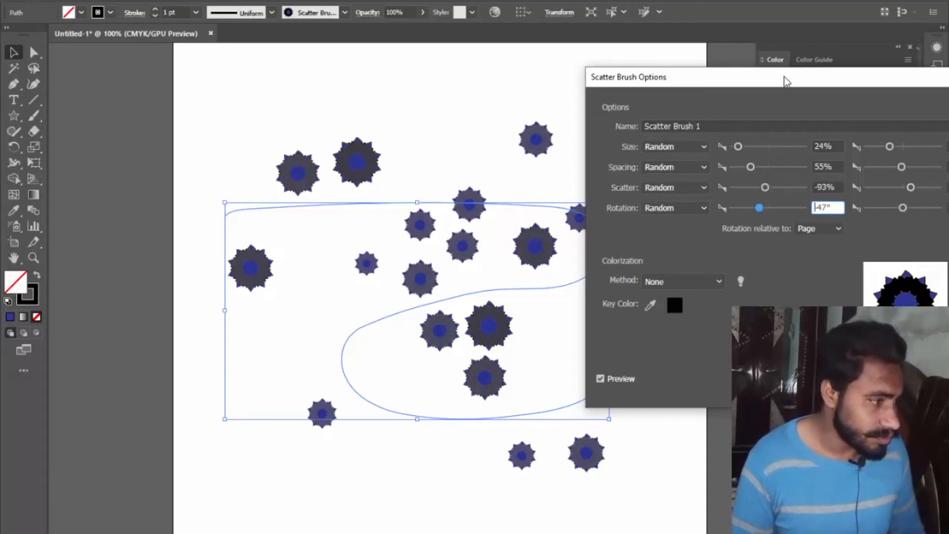
{"action": "left_click_drag", "start_coordinate": [783, 79], "coordinate": [652, 76]}
{"action": "left_click", "coordinate": [794, 198]}
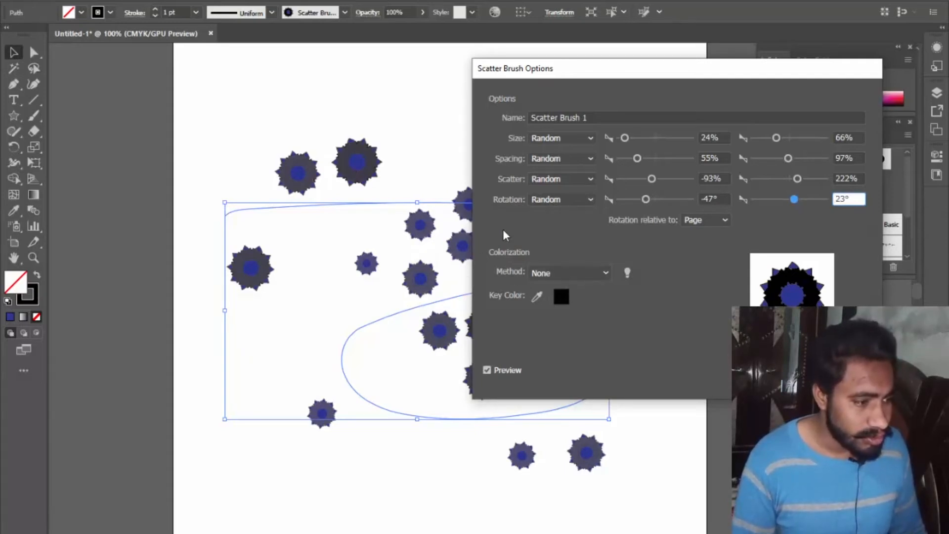
Set the scatter brush's colorization method to Tints, apply the changes to the existing strokes, and deselect the path
{"action": "left_click", "coordinate": [607, 274]}
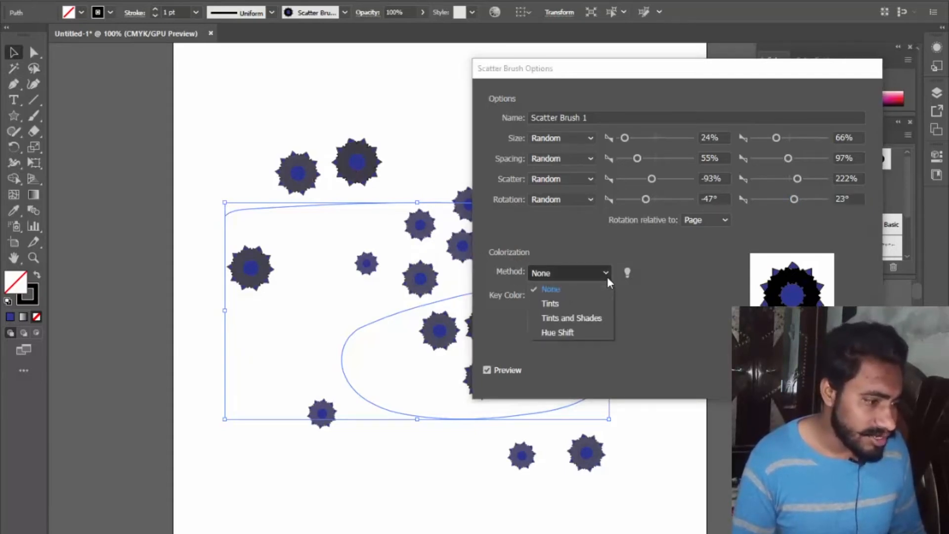
{"action": "left_click", "coordinate": [550, 304]}
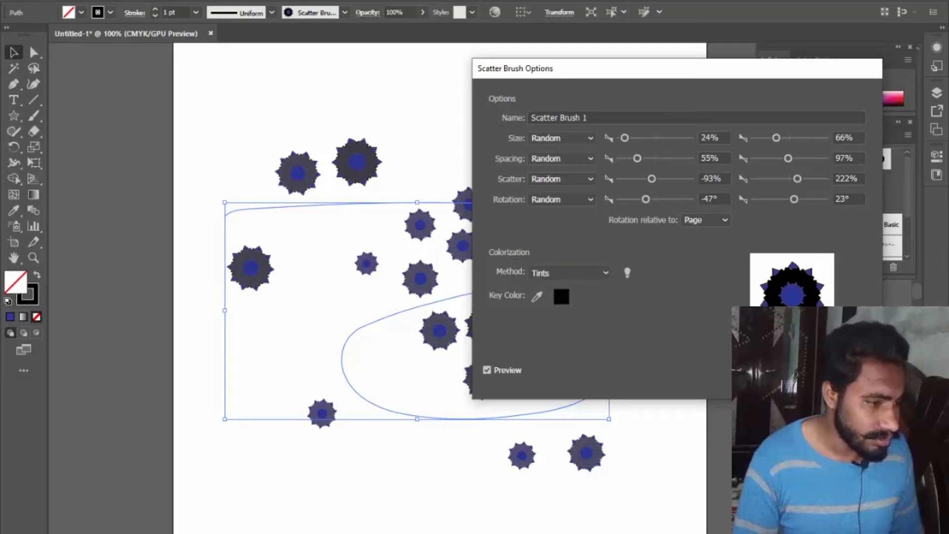
{"action": "key", "text": "Return"}
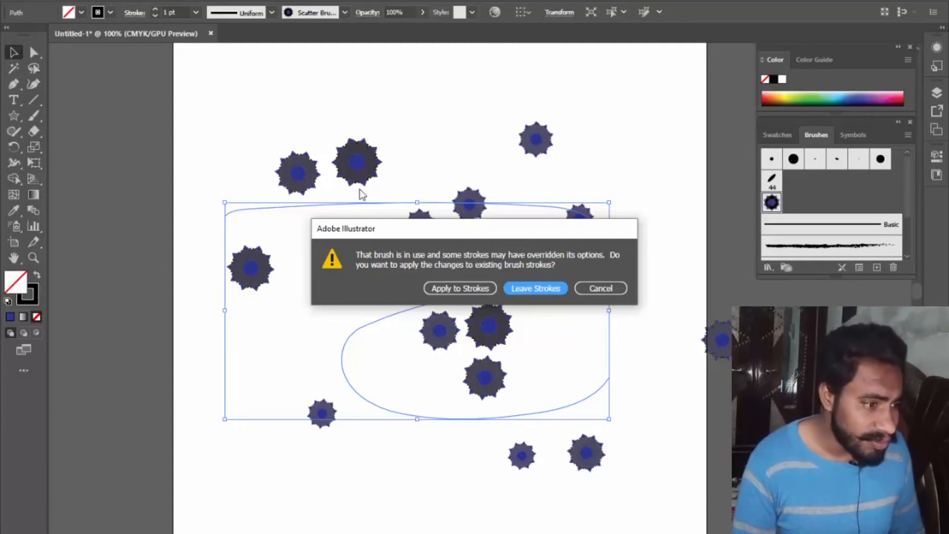
{"action": "left_click", "coordinate": [474, 290]}
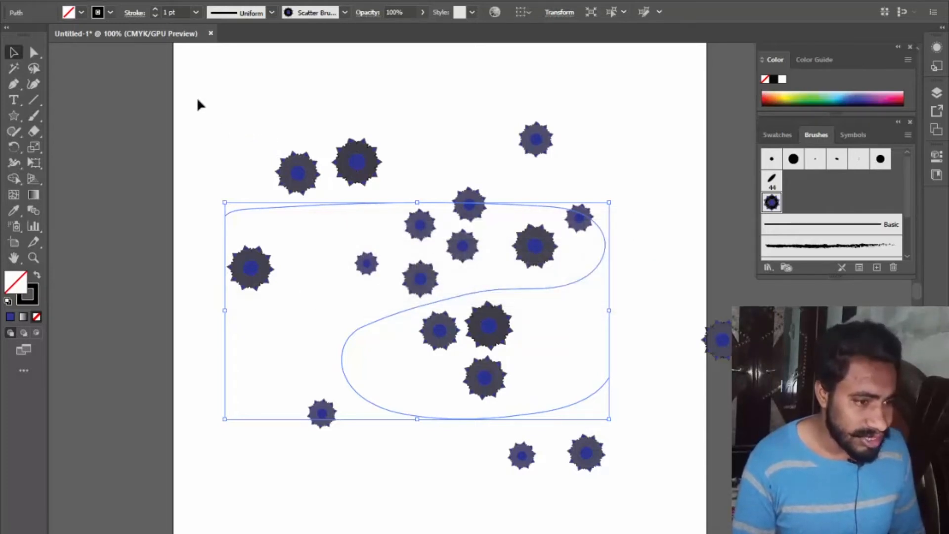
{"action": "left_click", "coordinate": [195, 169]}
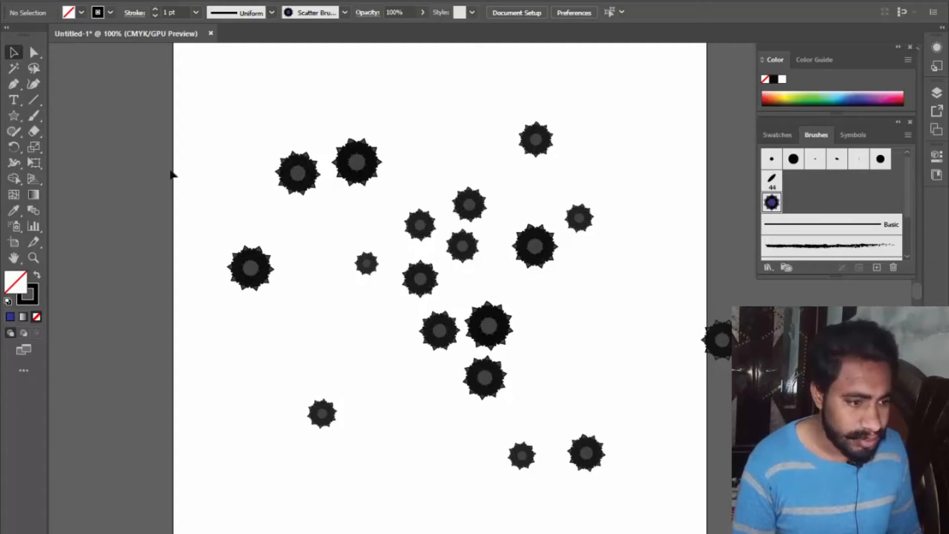
Try to recolor the brush stroke pinkish red (H 344°, S 86%, B 88%) with nothing selected
{"action": "left_click", "coordinate": [33, 301]}
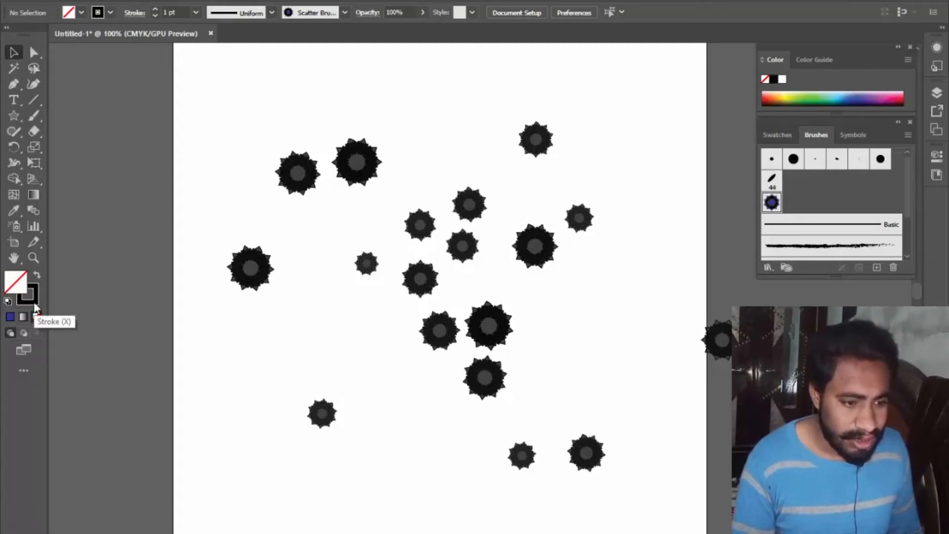
{"action": "double_click", "coordinate": [36, 300]}
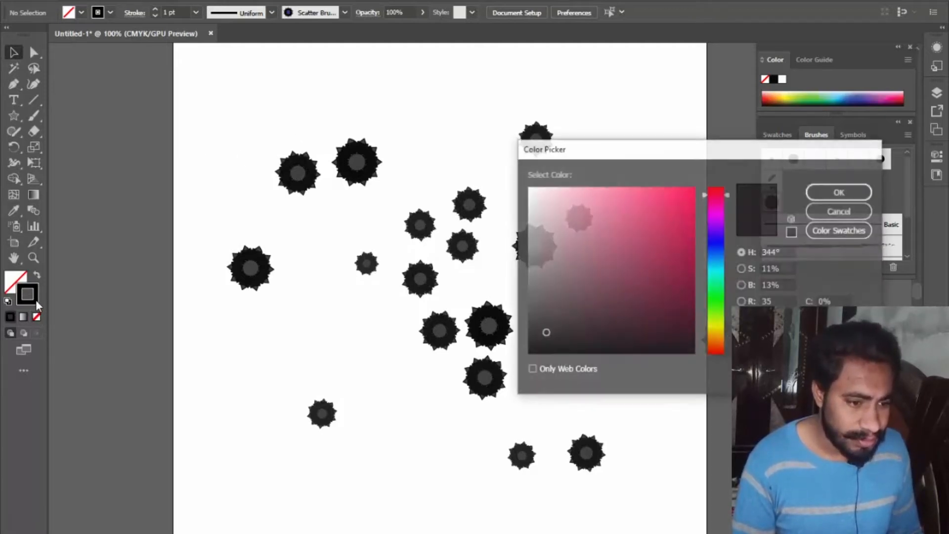
{"action": "left_click", "coordinate": [671, 206]}
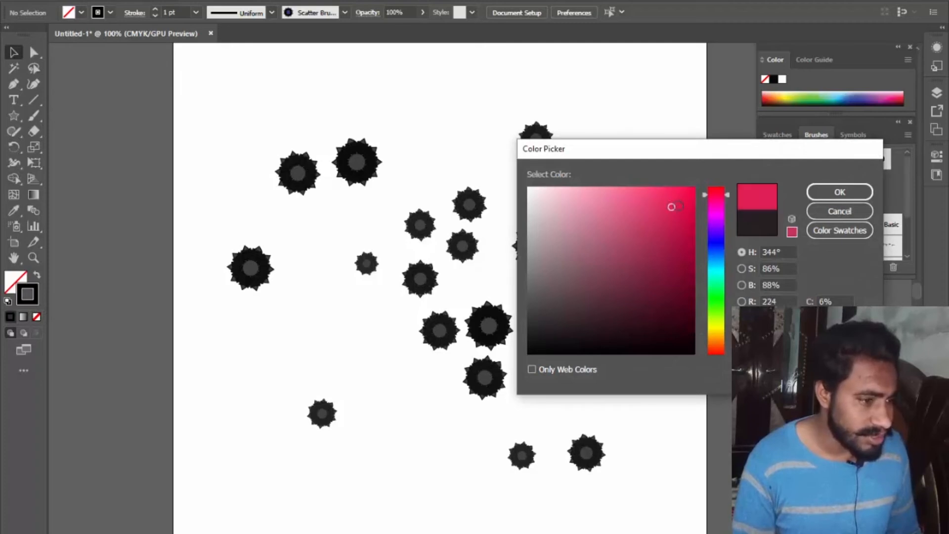
{"action": "left_click", "coordinate": [840, 191]}
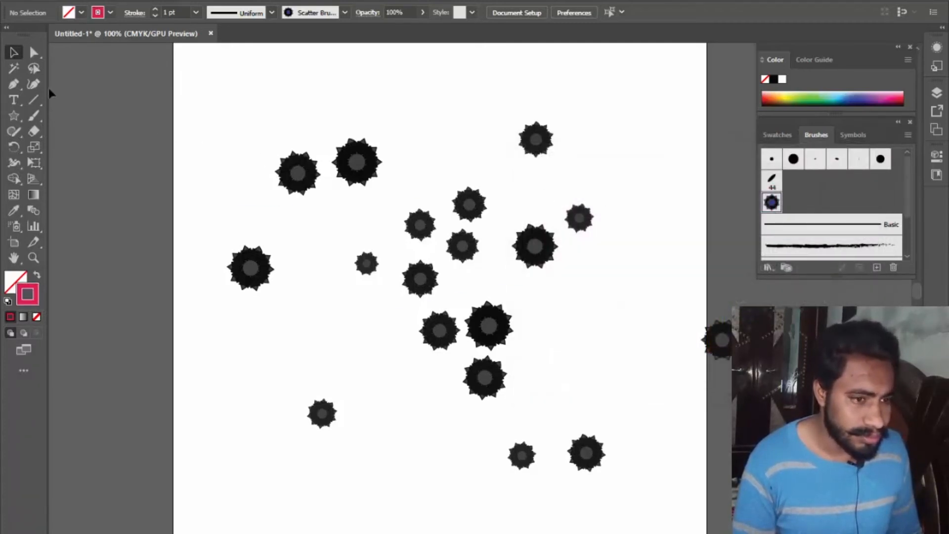
Select the scattered path and set its stroke color to bright pinkish red (H 344°, S 87%, B 96%), then deselect it
{"action": "left_click_drag", "start_coordinate": [223, 84], "coordinate": [662, 491]}
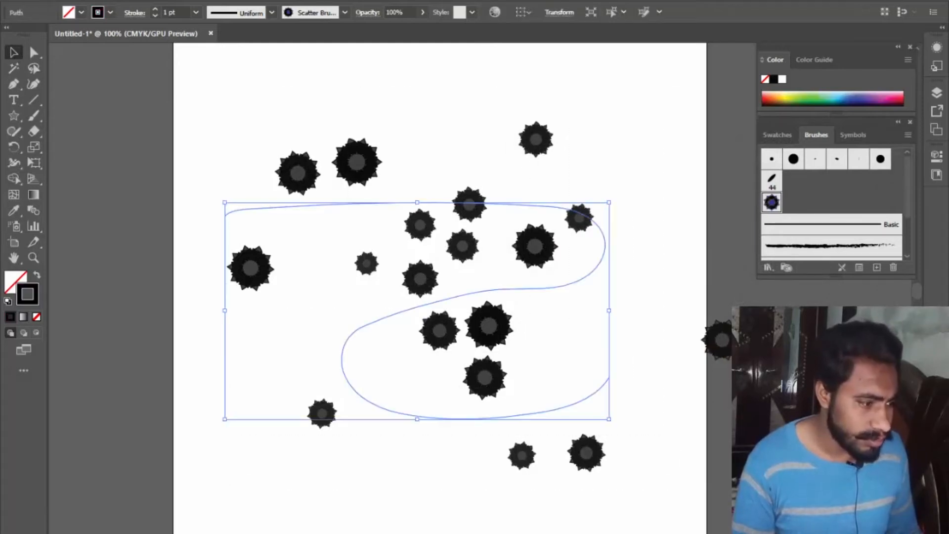
{"action": "double_click", "coordinate": [35, 300]}
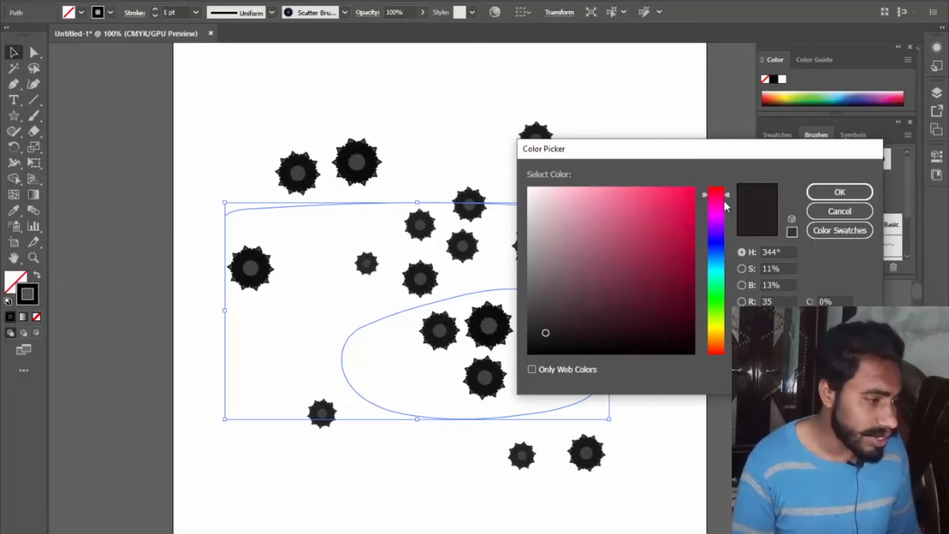
{"action": "left_click", "coordinate": [672, 193]}
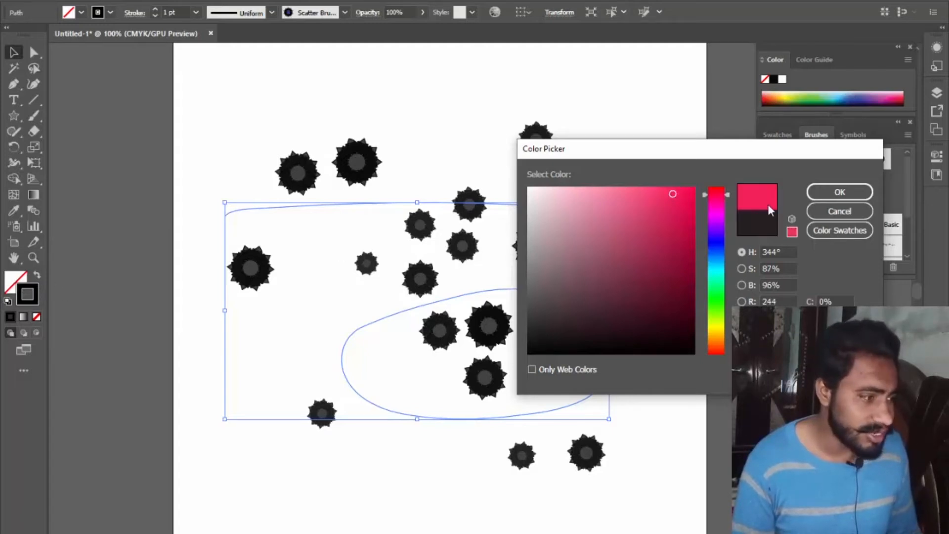
{"action": "left_click", "coordinate": [843, 194]}
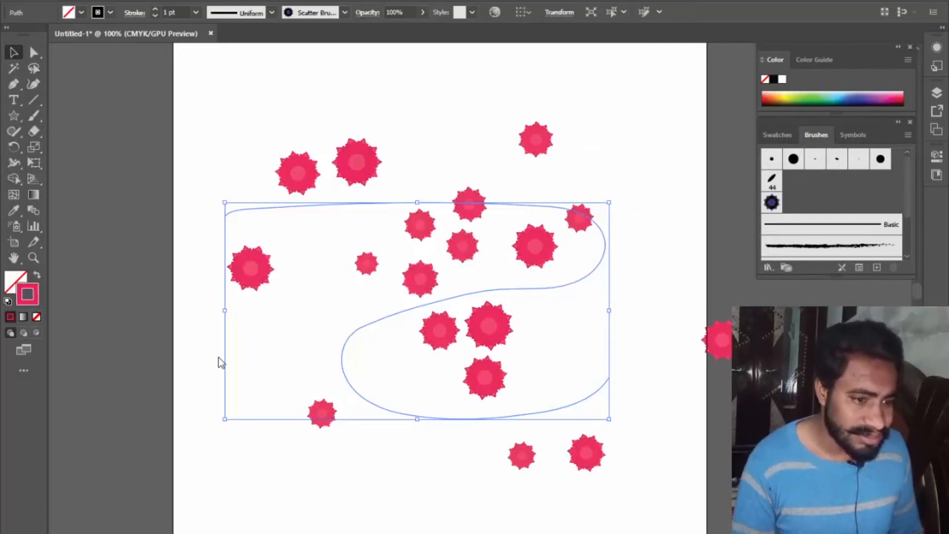
{"action": "left_click", "coordinate": [624, 477]}
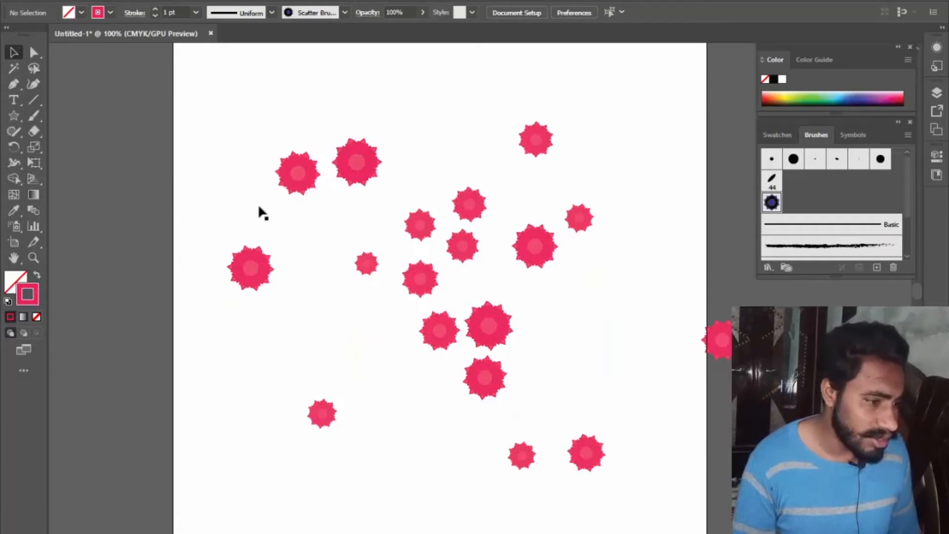
Paint additional freehand strokes across the upper and right parts of the artboard with the pink scatter brush
{"action": "left_click", "coordinate": [38, 112]}
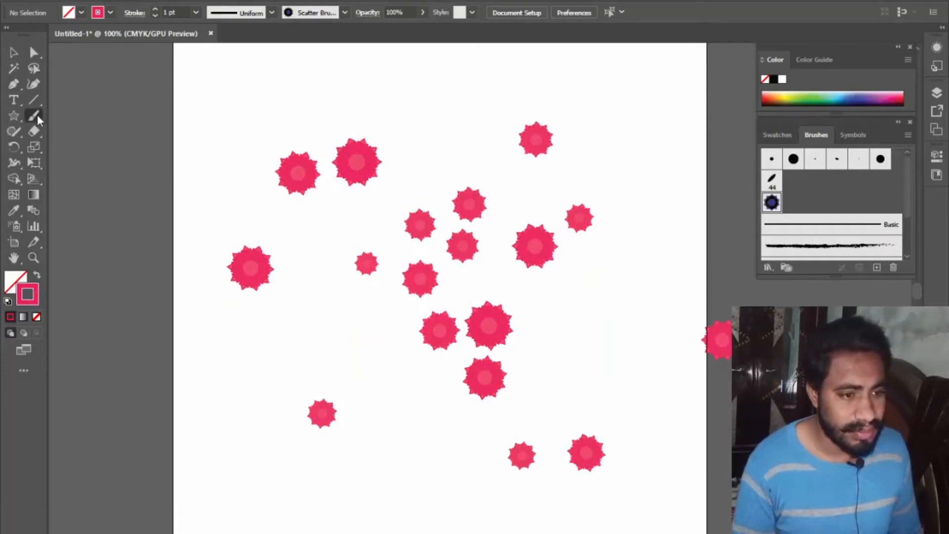
{"action": "mouse_move", "coordinate": [295, 91]}
{"action": "left_mouse_down"}
{"action": "mouse_move", "coordinate": [521, 116]}
{"action": "mouse_move", "coordinate": [619, 138]}
{"action": "left_mouse_up"}
{"action": "left_click_drag", "start_coordinate": [651, 232], "coordinate": [585, 387]}
{"action": "left_click_drag", "start_coordinate": [532, 427], "coordinate": [513, 428]}
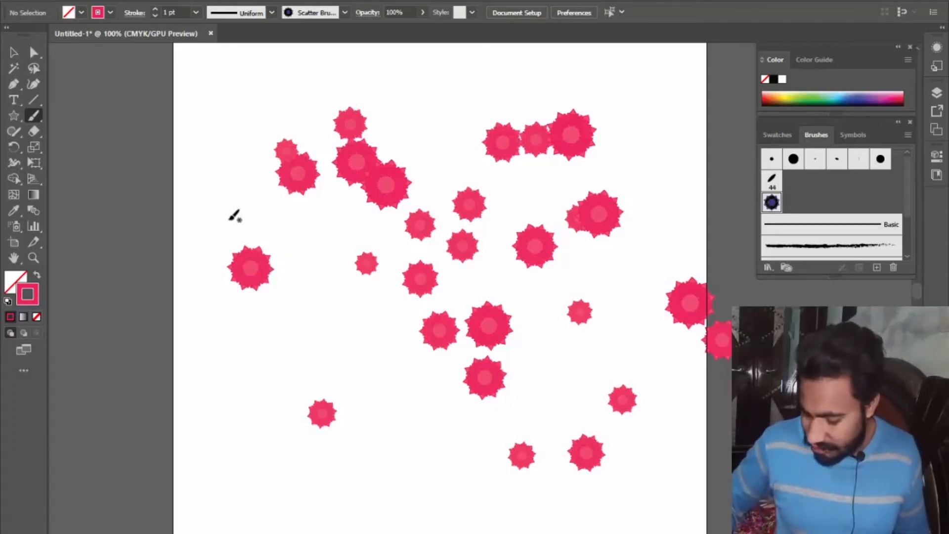
Delete all artwork from the artboard and switch to the Selection tool
{"action": "key", "text": "ctrl+a"}
{"action": "key", "text": "Delete"}
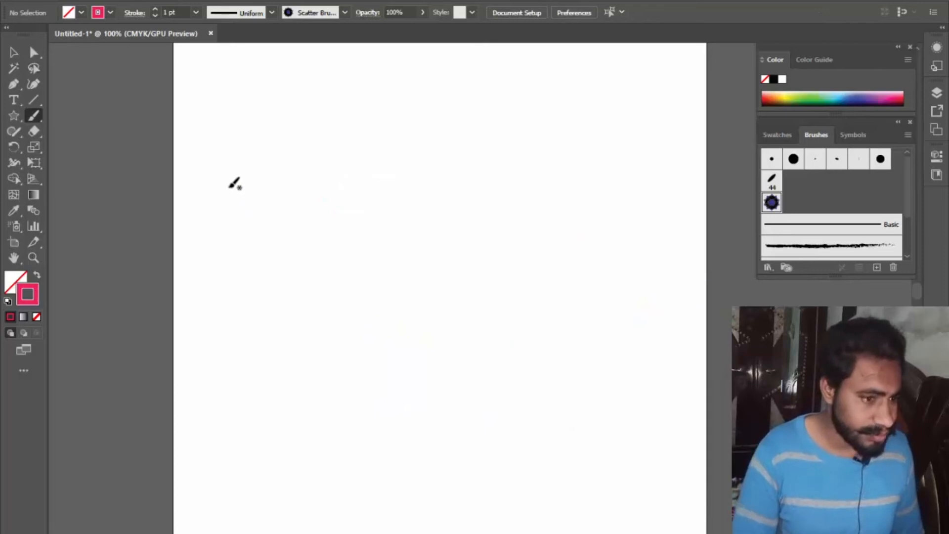
{"action": "left_click", "coordinate": [13, 52]}
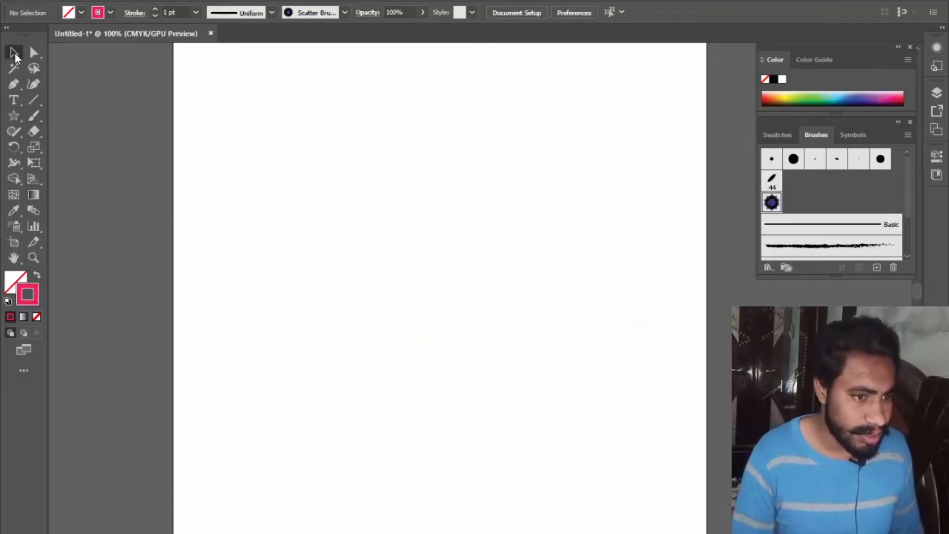
{"action": "left_click", "coordinate": [876, 267]}
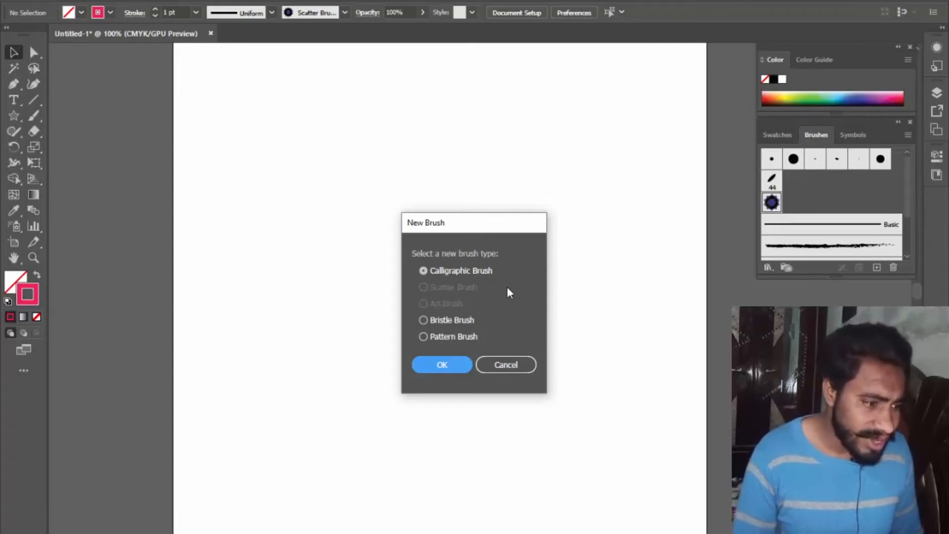
{"action": "left_click", "coordinate": [452, 366]}
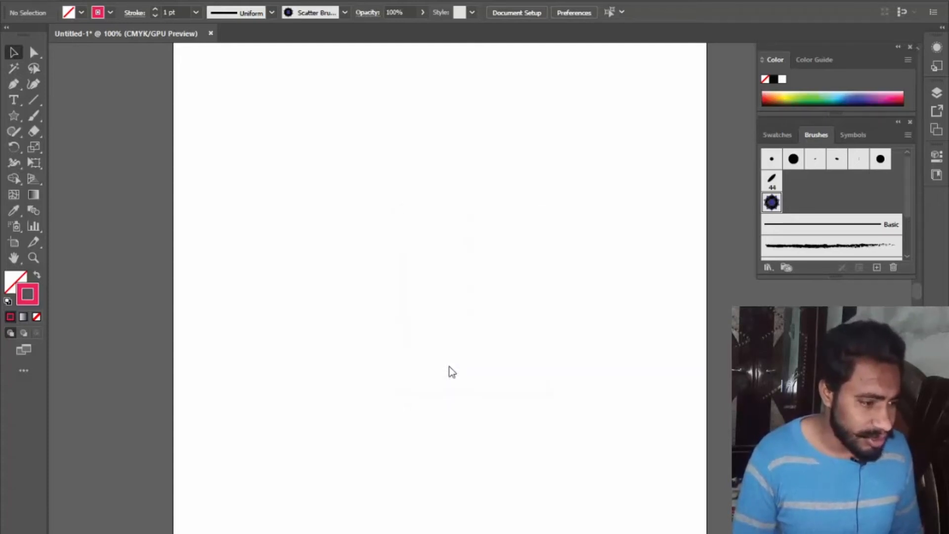
{"action": "left_click", "coordinate": [581, 341]}
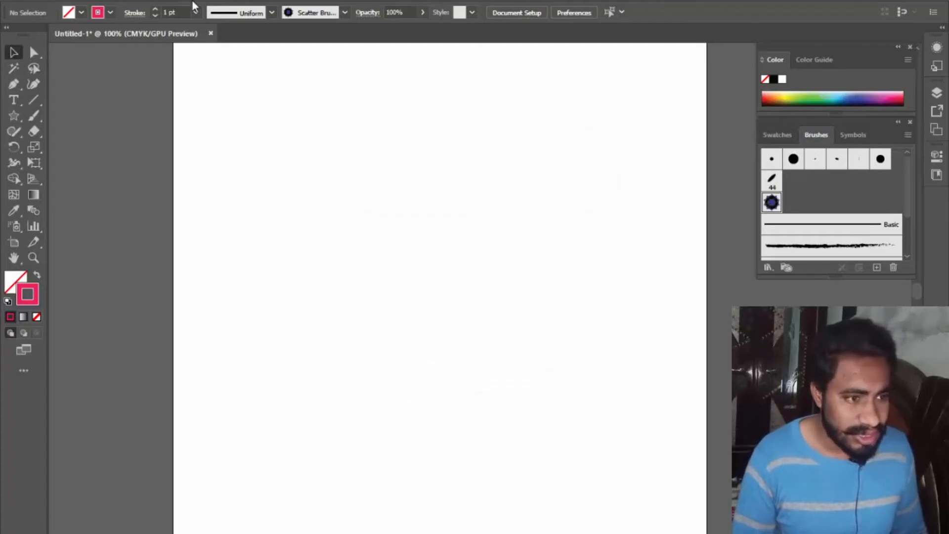
Open the Artistic_Calligraphic brush library and browse its brushes
{"action": "left_click", "coordinate": [304, 1]}
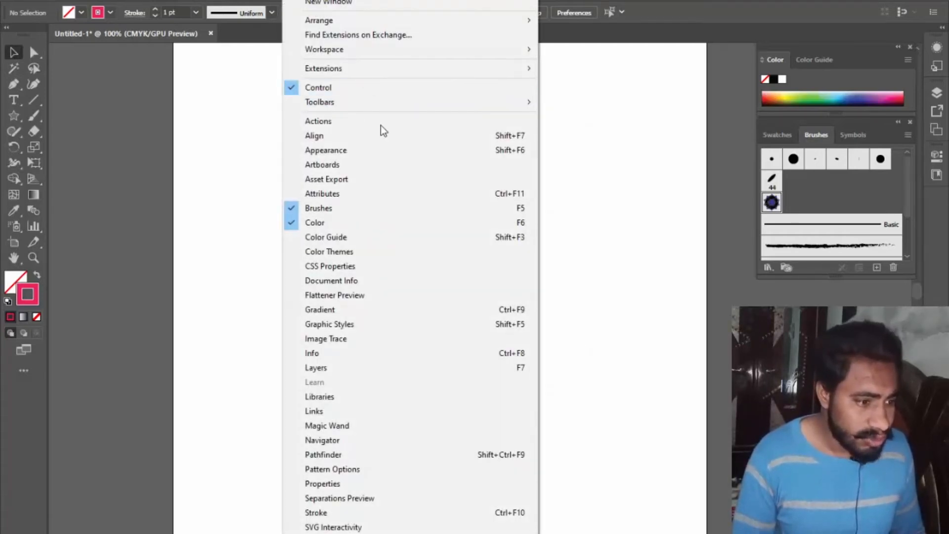
{"action": "scroll", "coordinate": [381, 519], "scroll_direction": "down", "scroll_amount": 2}
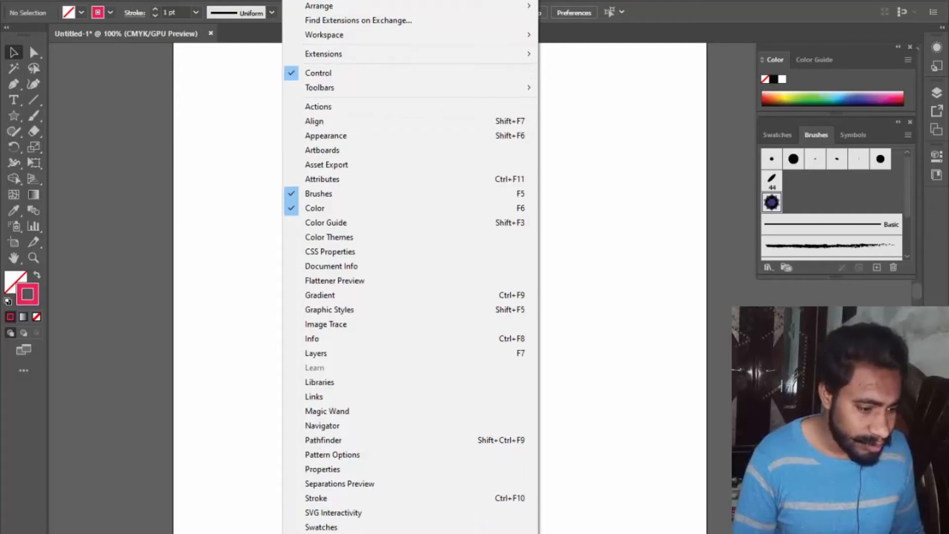
{"action": "scroll", "coordinate": [410, 267], "scroll_direction": "down", "scroll_amount": 4}
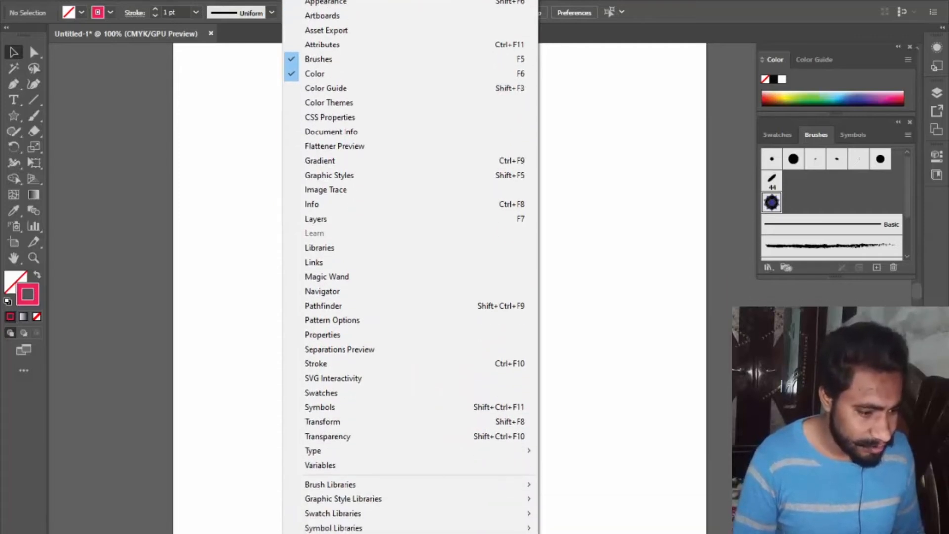
{"action": "mouse_move", "coordinate": [332, 514]}
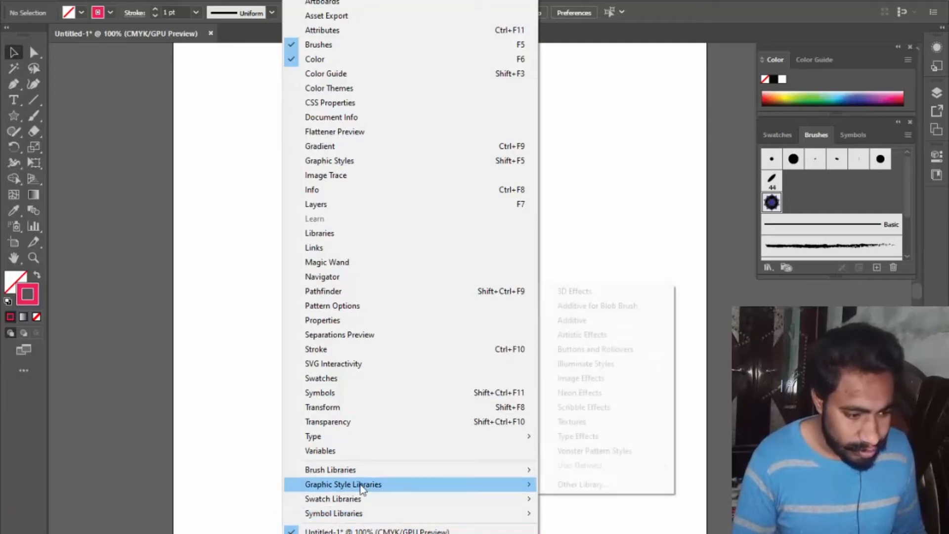
{"action": "mouse_move", "coordinate": [345, 472]}
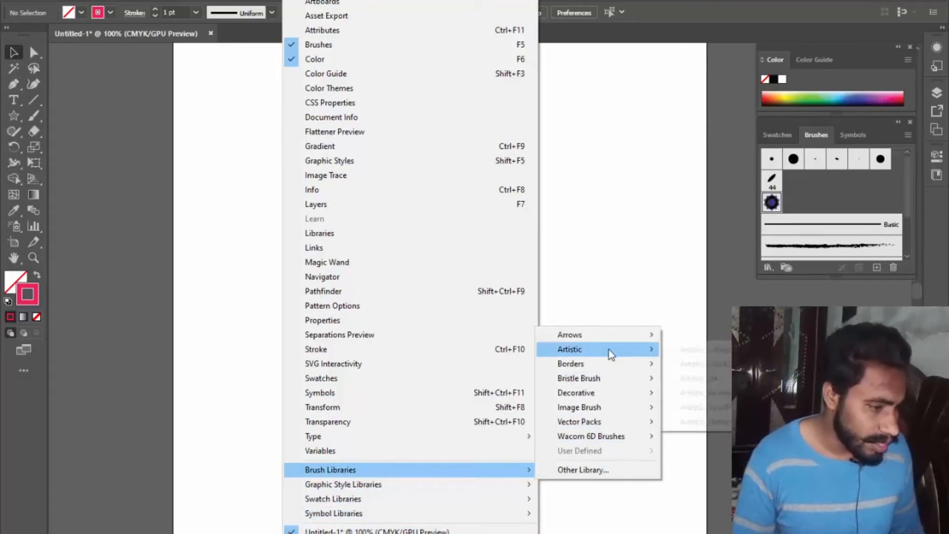
{"action": "mouse_move", "coordinate": [609, 348]}
{"action": "left_click", "coordinate": [701, 348]}
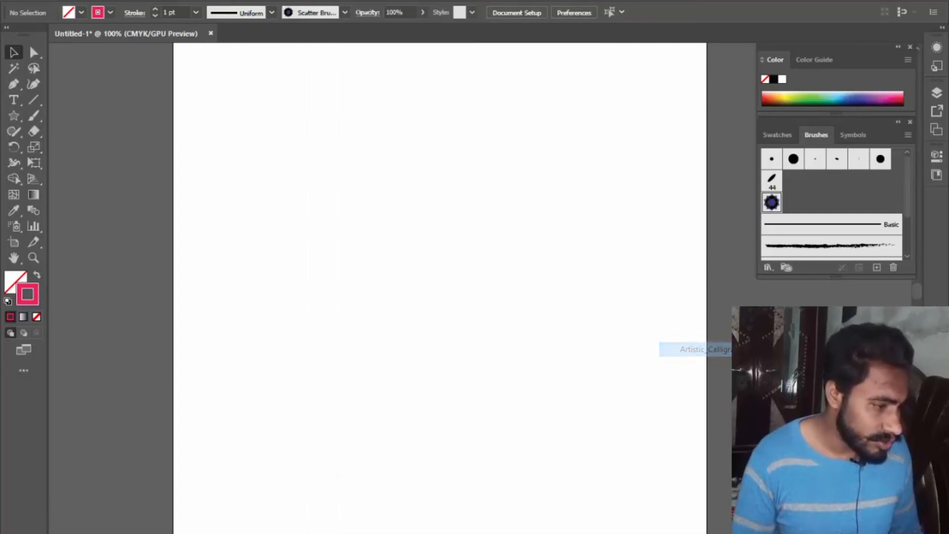
{"action": "scroll", "coordinate": [484, 295], "scroll_direction": "down", "scroll_amount": 2}
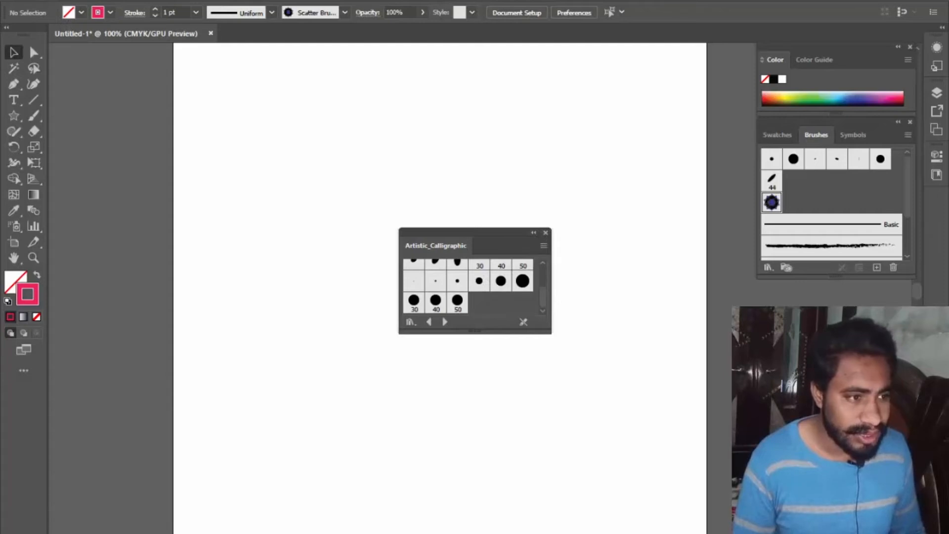
Open the Arrows_Special brush library
{"action": "left_click", "coordinate": [297, 1]}
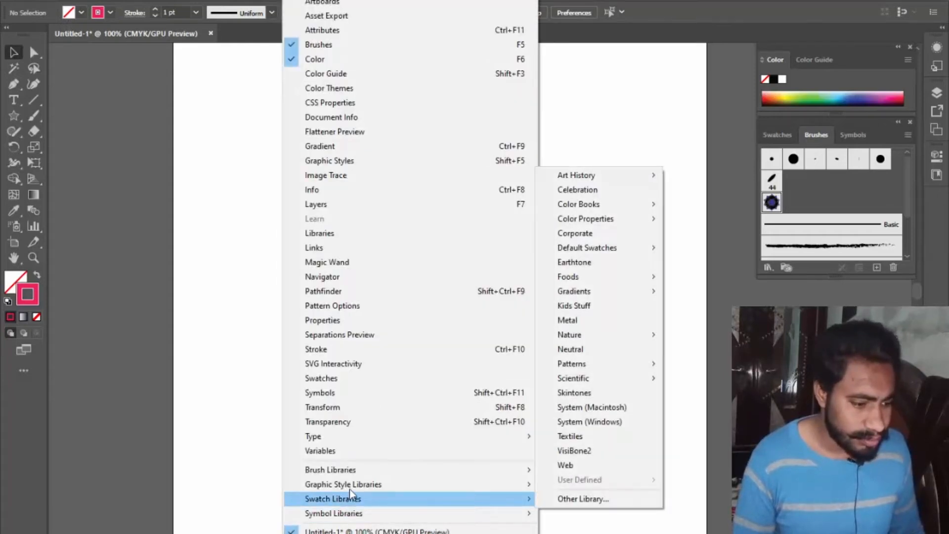
{"action": "mouse_move", "coordinate": [373, 472]}
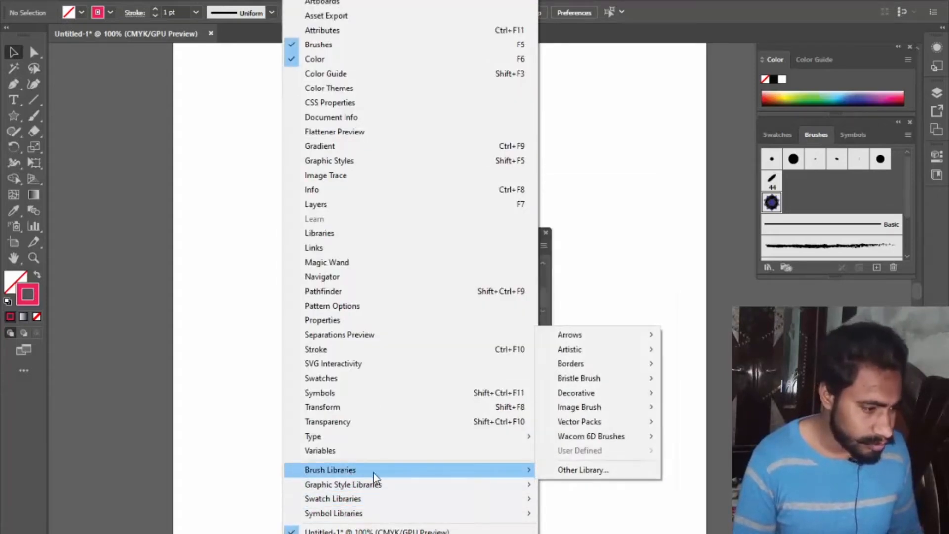
{"action": "mouse_move", "coordinate": [604, 378]}
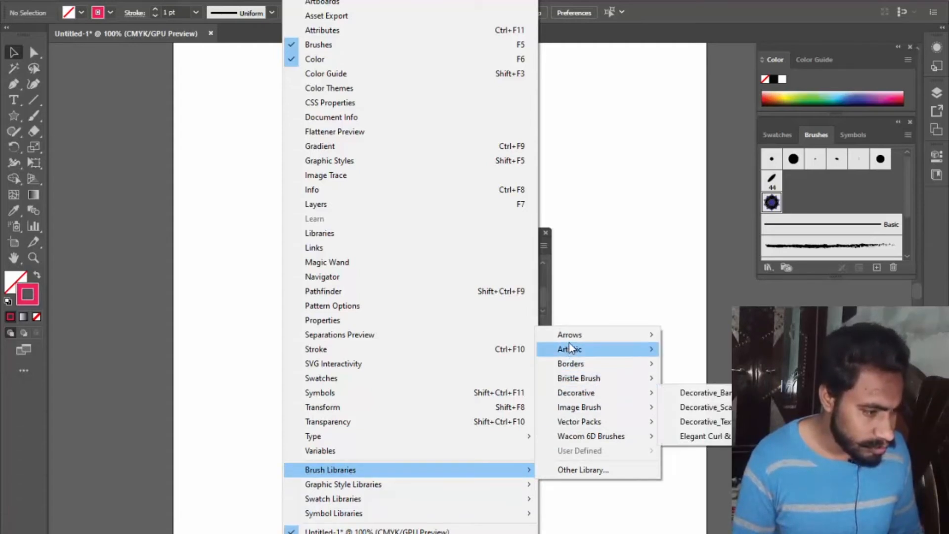
{"action": "mouse_move", "coordinate": [569, 334]}
{"action": "left_click", "coordinate": [694, 335]}
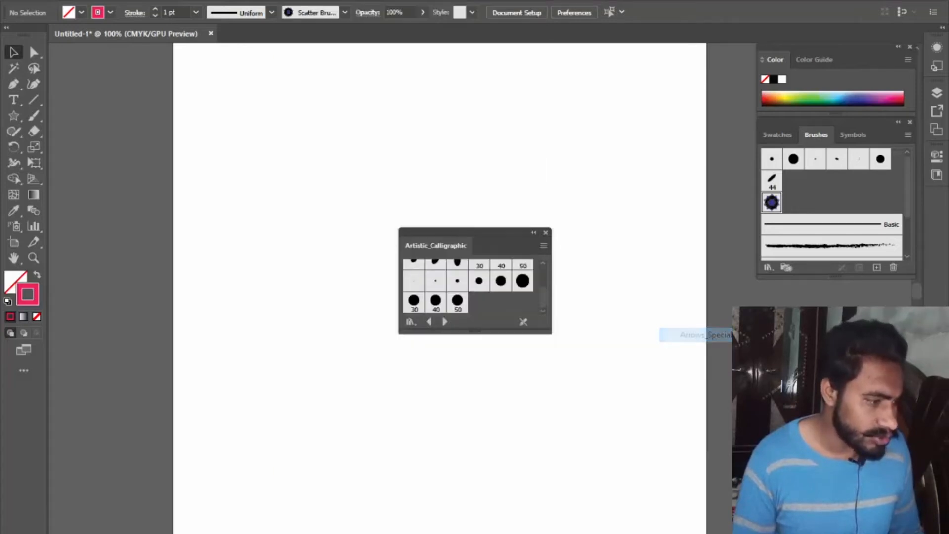
Choose the first solid arrow brush in the Arrows_Special library and paint three freehand arrow strokes around the artboard
{"action": "left_click", "coordinate": [483, 274]}
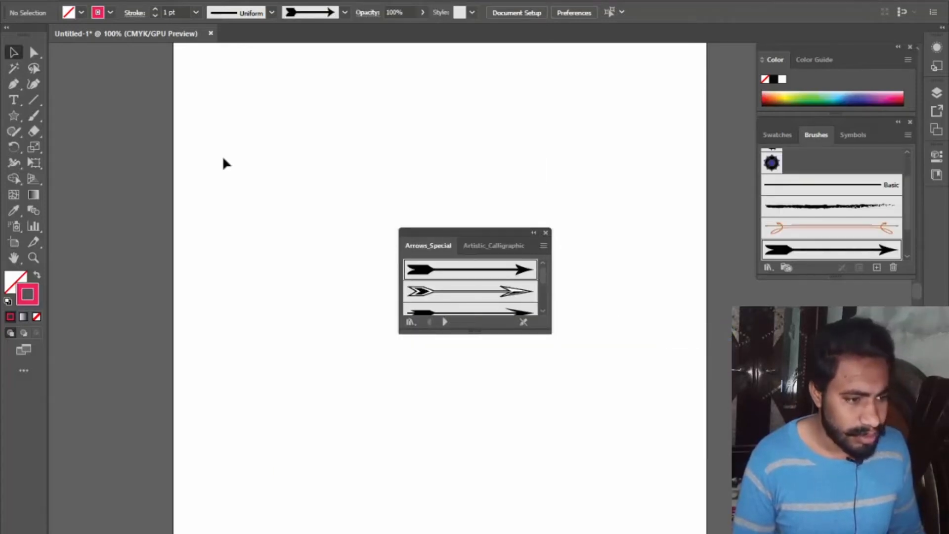
{"action": "left_click_drag", "start_coordinate": [223, 158], "coordinate": [533, 179]}
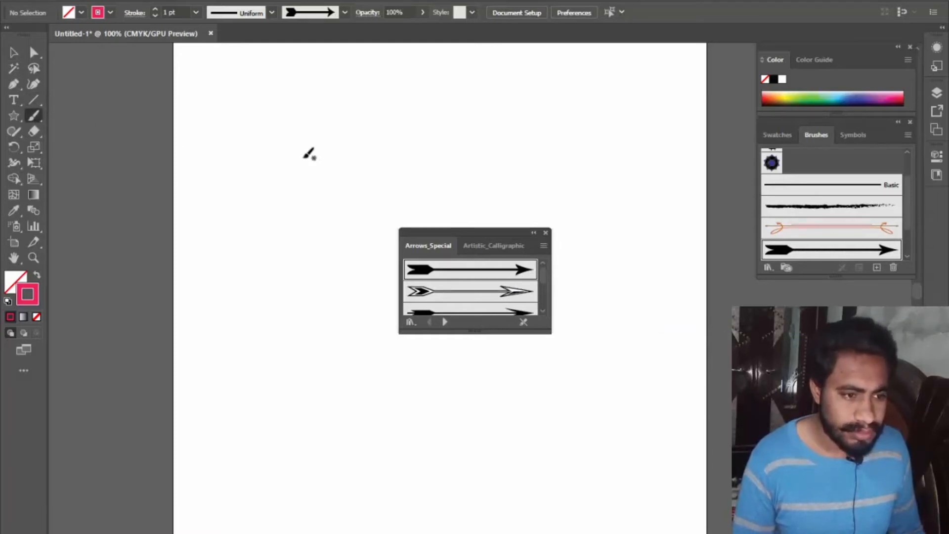
{"action": "left_click_drag", "start_coordinate": [334, 120], "coordinate": [612, 153]}
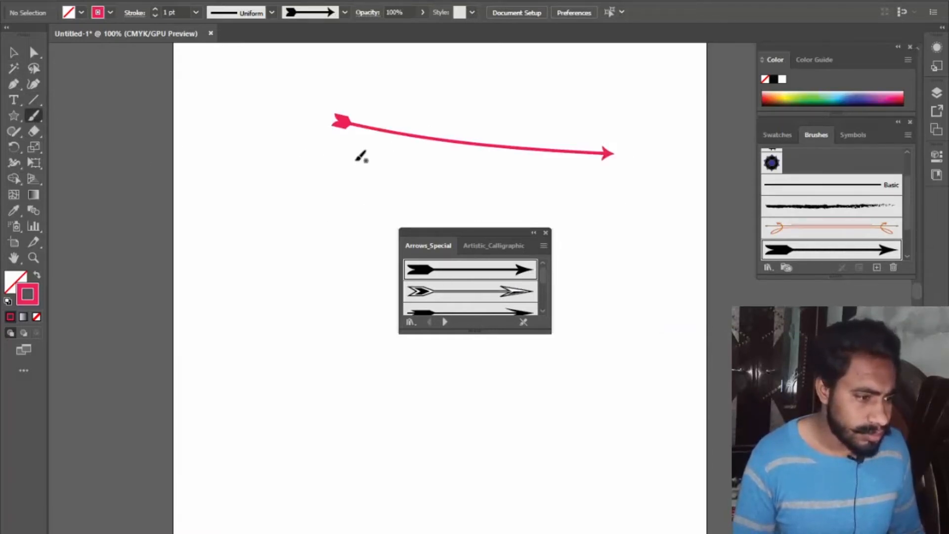
{"action": "left_click_drag", "start_coordinate": [332, 314], "coordinate": [331, 302]}
{"action": "mouse_move", "coordinate": [326, 377]}
{"action": "left_mouse_down"}
{"action": "mouse_move", "coordinate": [509, 409]}
{"action": "mouse_move", "coordinate": [653, 268]}
{"action": "left_mouse_up"}
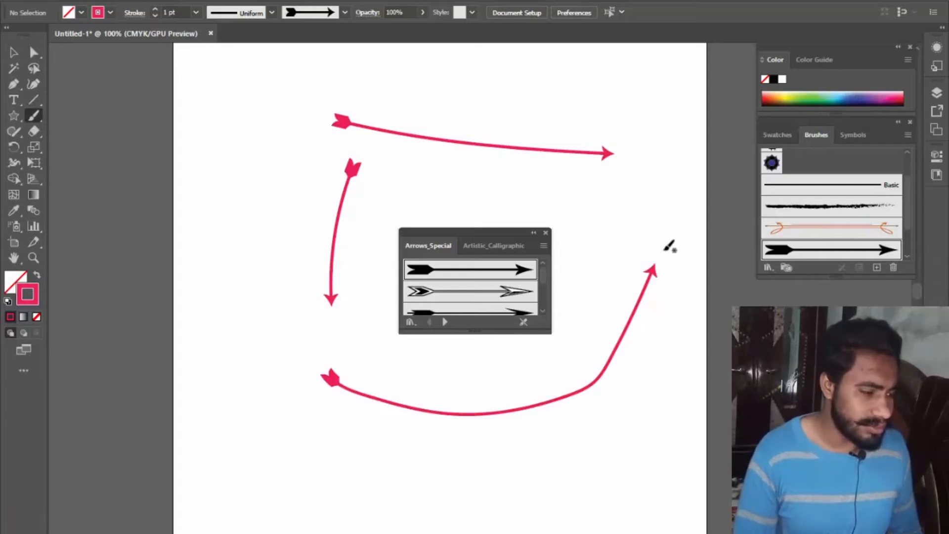
Review the available types for a new brush without creating one, and close the arrow brush library
{"action": "left_click", "coordinate": [880, 266]}
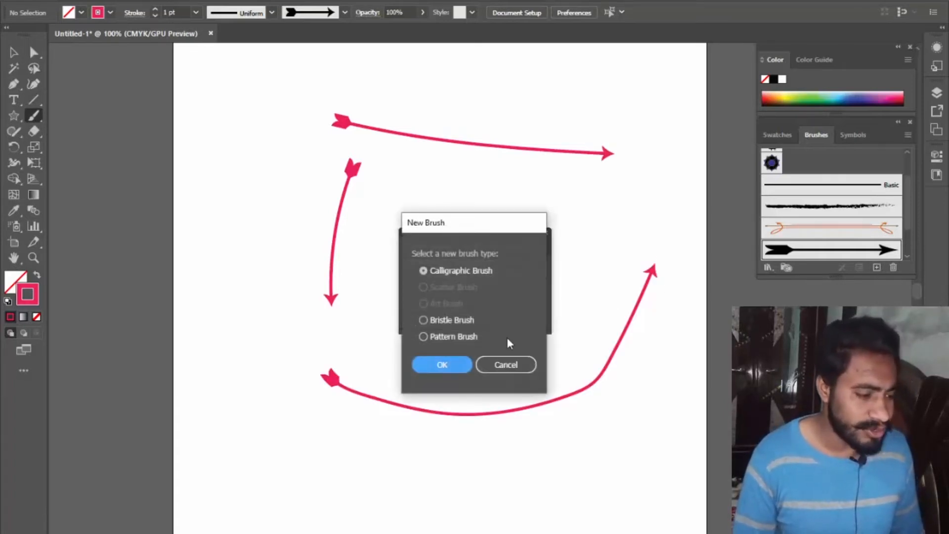
{"action": "left_click", "coordinate": [510, 364]}
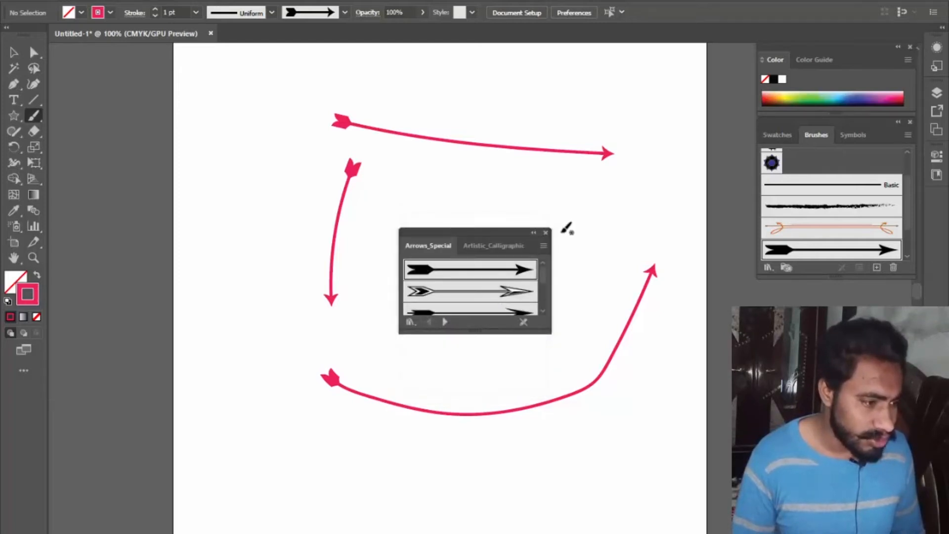
{"action": "left_click", "coordinate": [546, 232]}
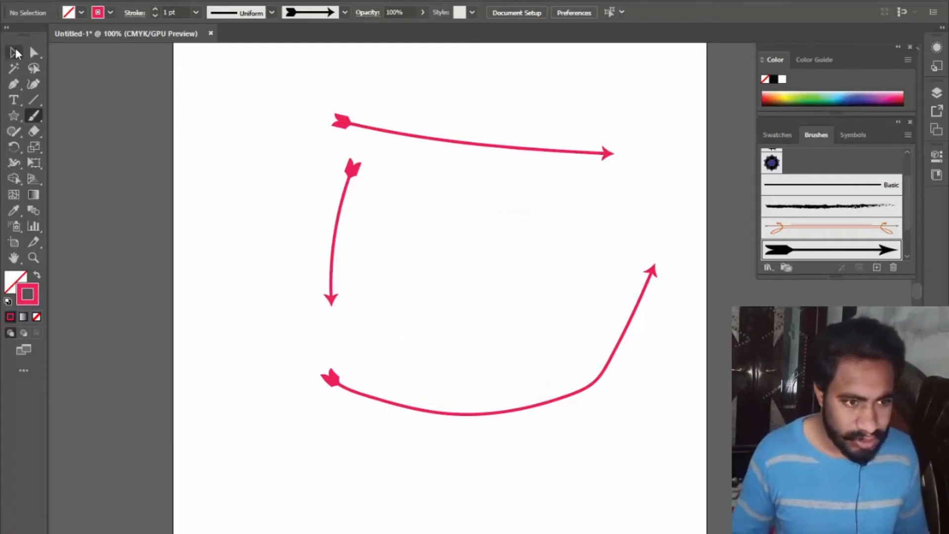
Select all the arrow strokes on the artboard and delete them
{"action": "left_click", "coordinate": [19, 56]}
{"action": "key", "text": "ctrl+a"}
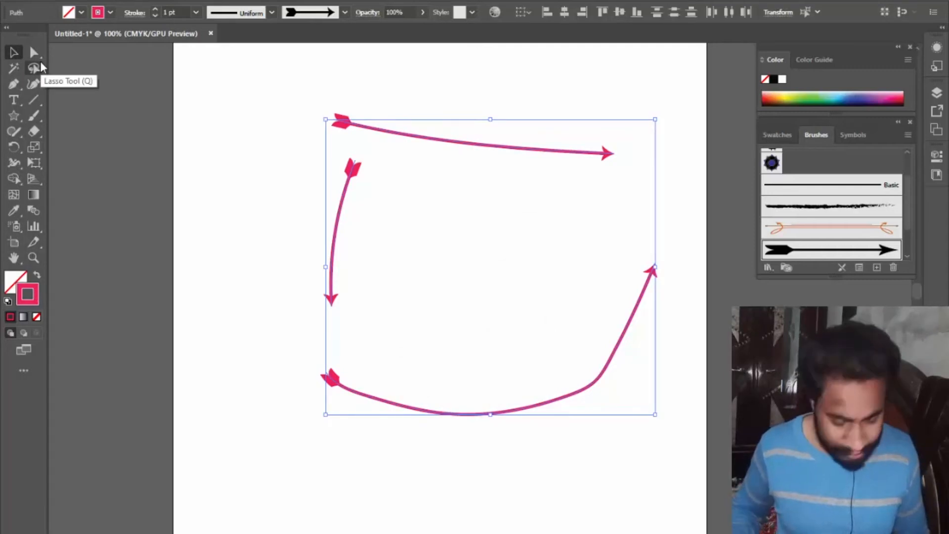
{"action": "key", "text": "Delete"}
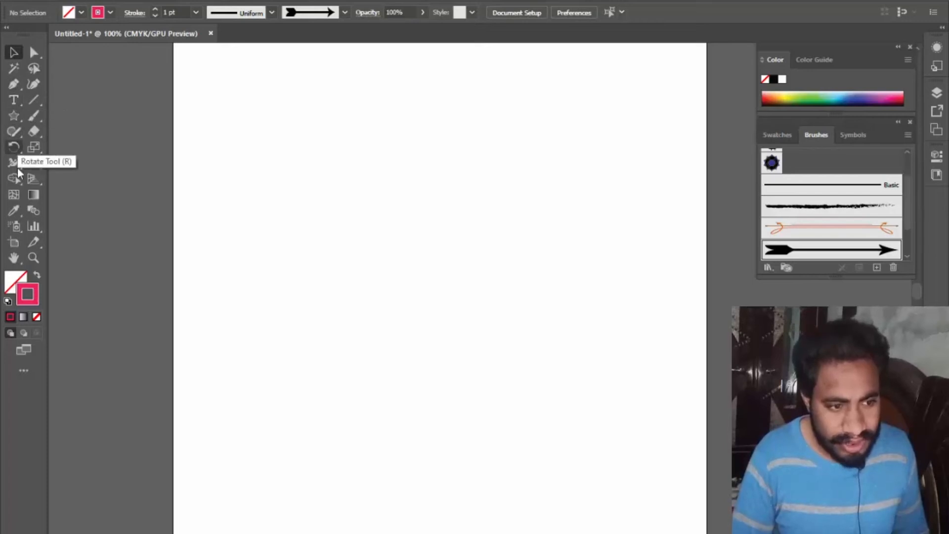
Draw a long thin rectangle about 82 by 9 mm and a small square below its right end
{"action": "left_click", "coordinate": [22, 118]}
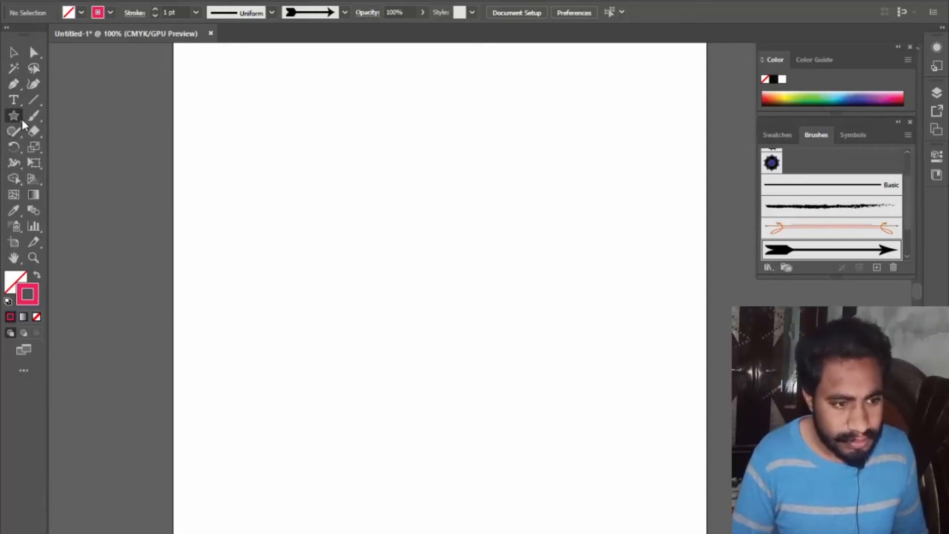
{"action": "left_click", "coordinate": [22, 119]}
{"action": "left_click", "coordinate": [70, 119]}
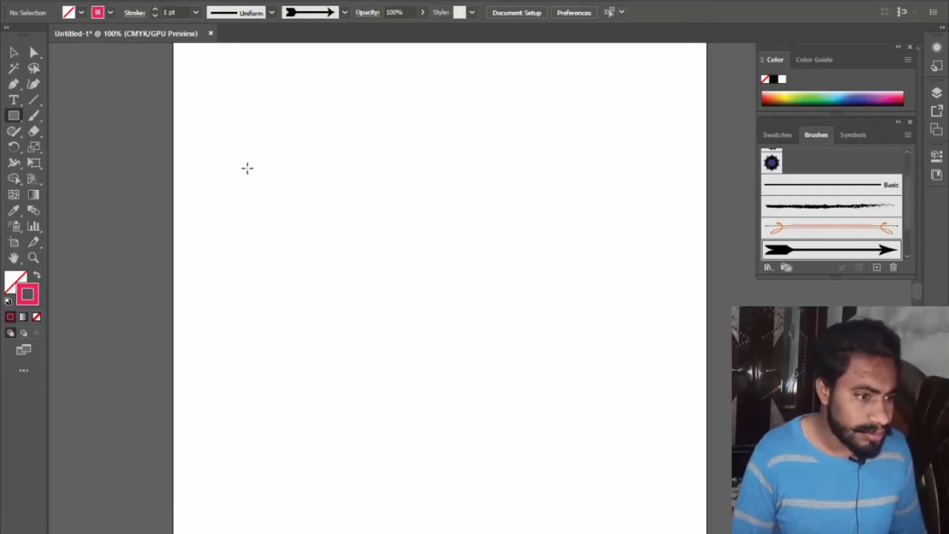
{"action": "left_click_drag", "start_coordinate": [272, 172], "coordinate": [477, 193]}
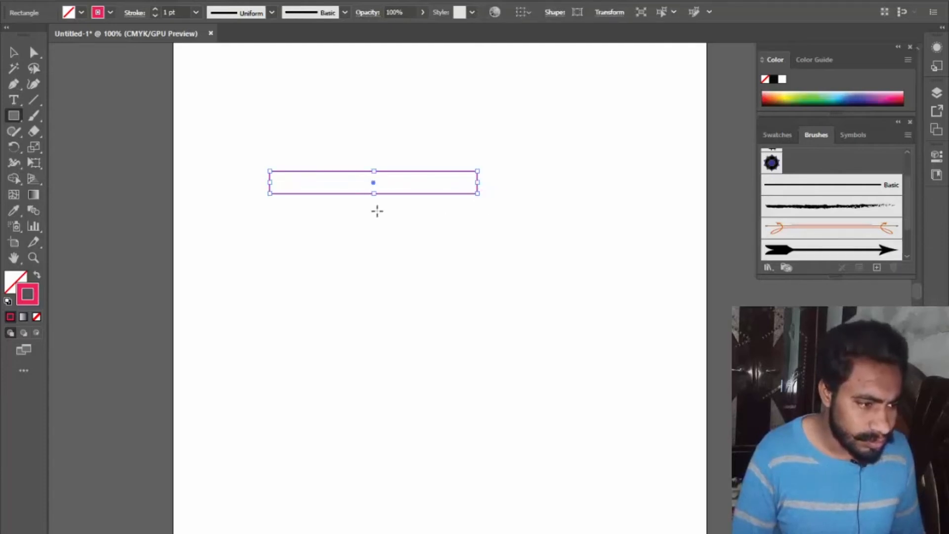
{"action": "scroll", "coordinate": [390, 219], "scroll_direction": "up", "scroll_amount": 3, "text": "alt"}
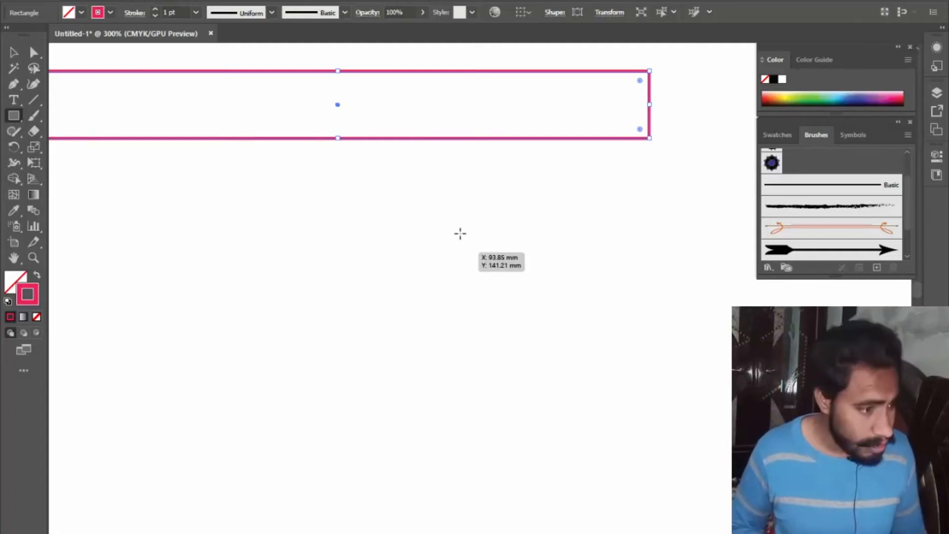
{"action": "left_click_drag", "start_coordinate": [461, 236], "coordinate": [577, 352]}
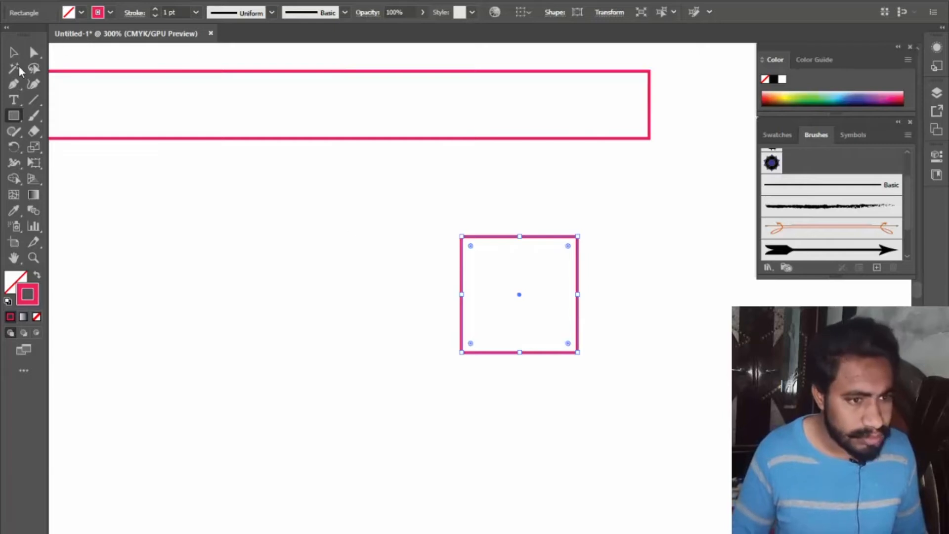
Try deleting the small square's upper-left corner point with the Direct Selection tool, and undo the deletion
{"action": "left_click", "coordinate": [14, 53]}
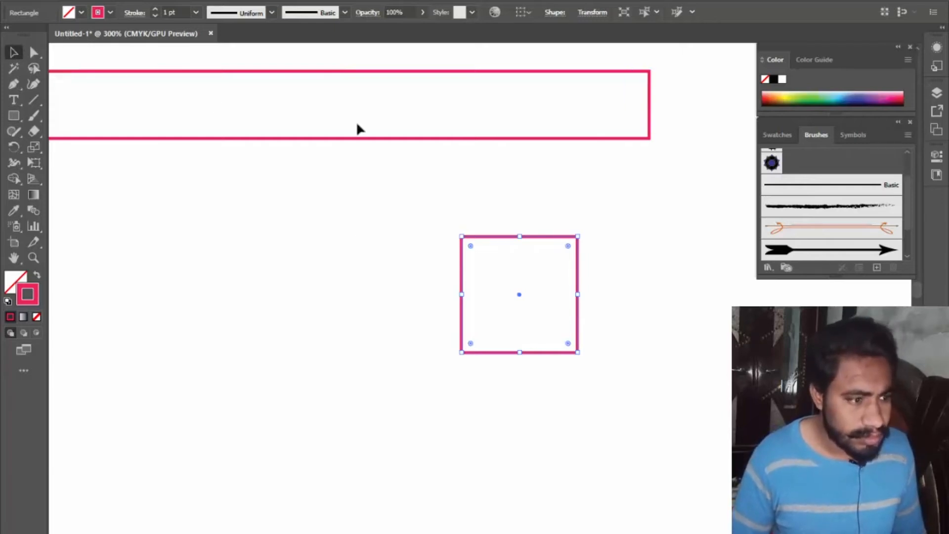
{"action": "left_click", "coordinate": [33, 51]}
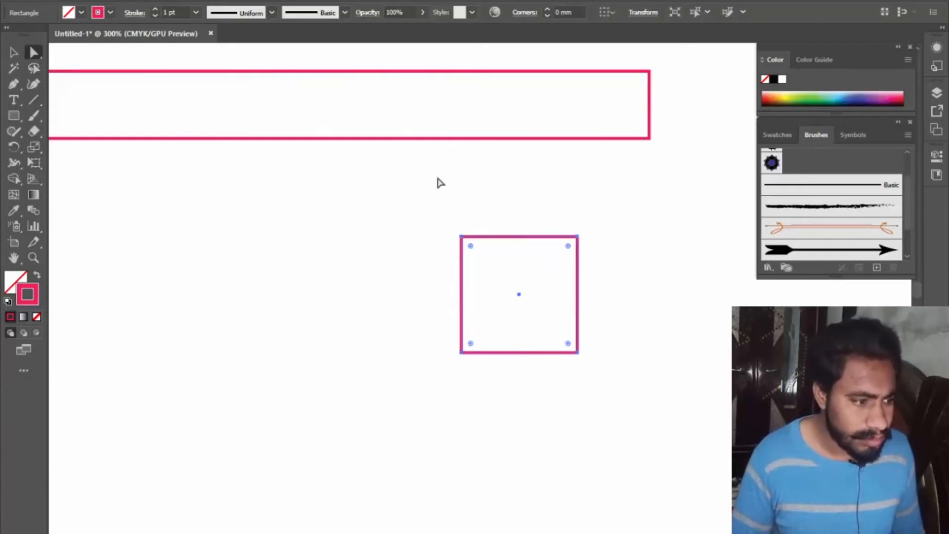
{"action": "left_click_drag", "start_coordinate": [454, 200], "coordinate": [484, 300]}
{"action": "key", "text": "Delete"}
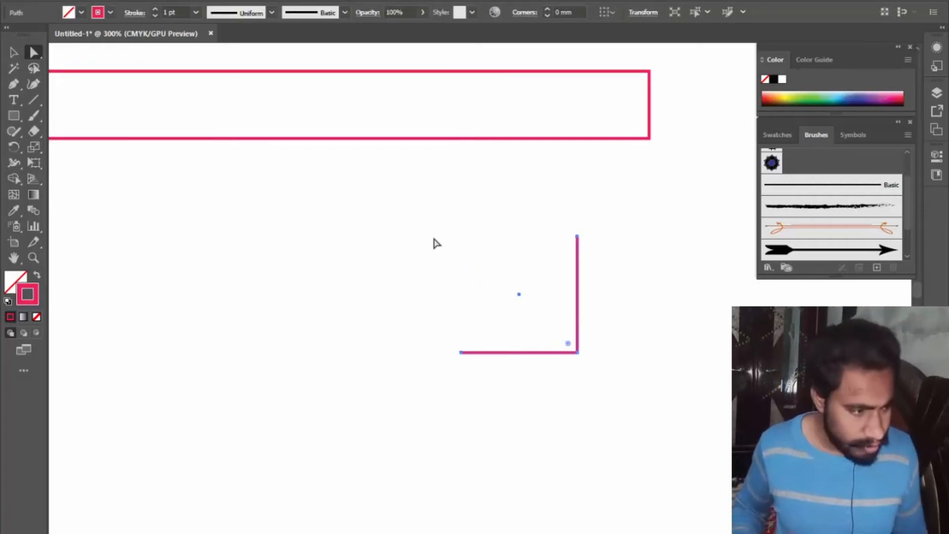
{"action": "key", "text": "ctrl+j"}
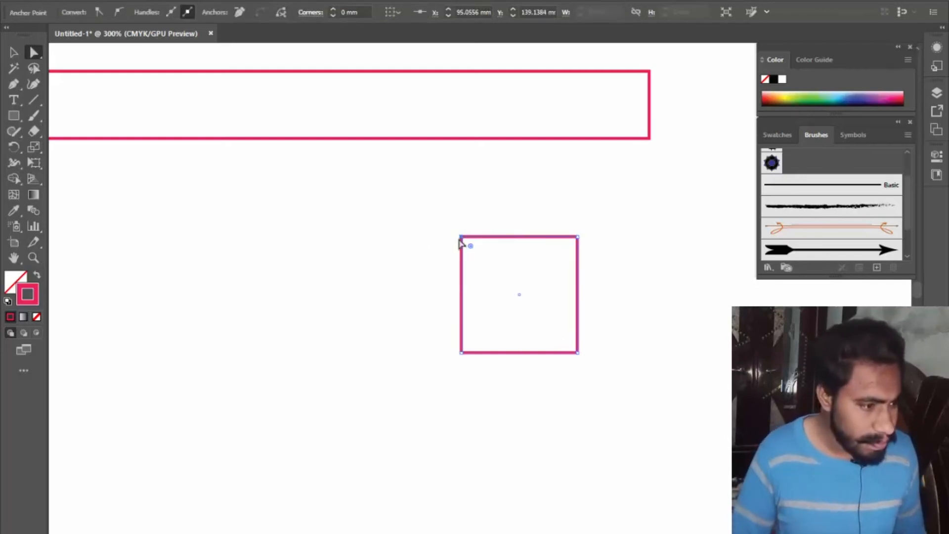
Round the square's upper-left corner into a smooth curve with the Anchor Point tool, undoing the extra handle change
{"action": "left_click", "coordinate": [462, 238]}
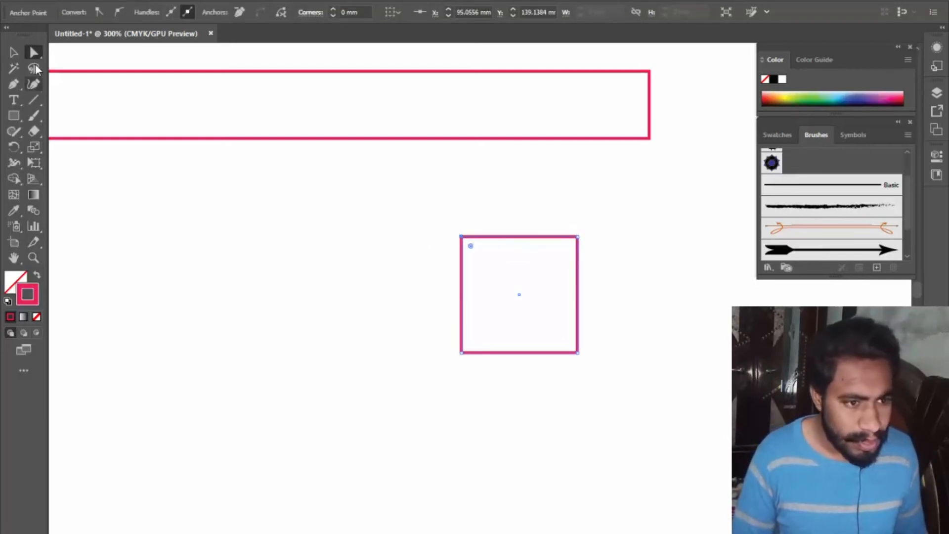
{"action": "left_click", "coordinate": [15, 87]}
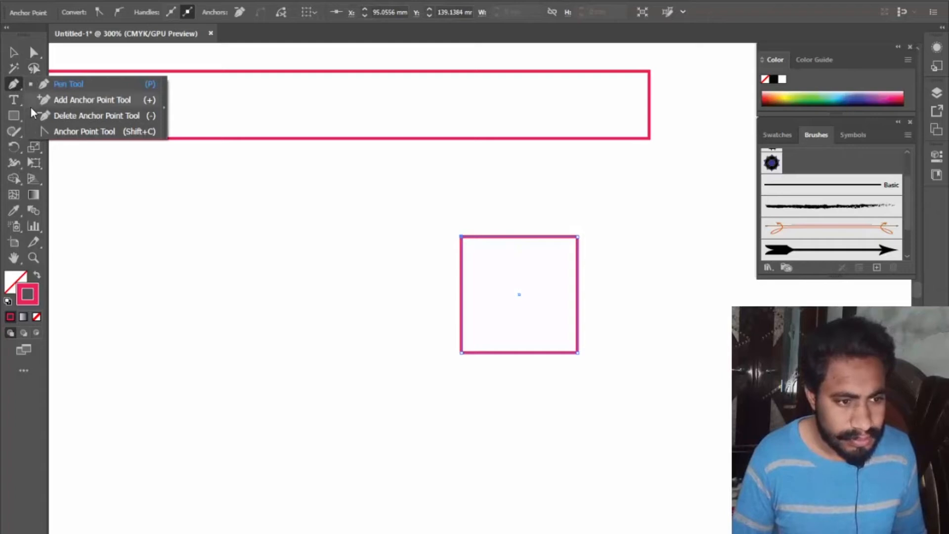
{"action": "left_click", "coordinate": [59, 133]}
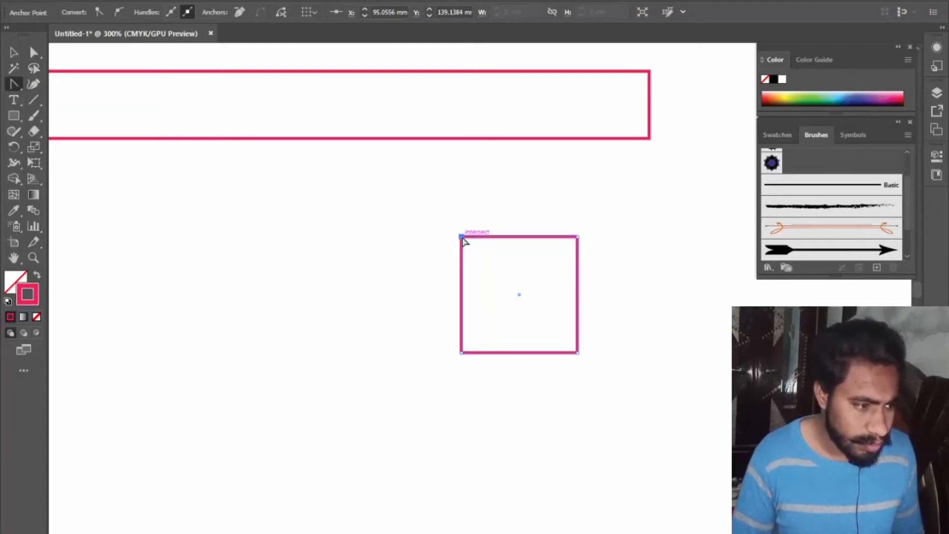
{"action": "left_click_drag", "start_coordinate": [461, 237], "coordinate": [499, 201]}
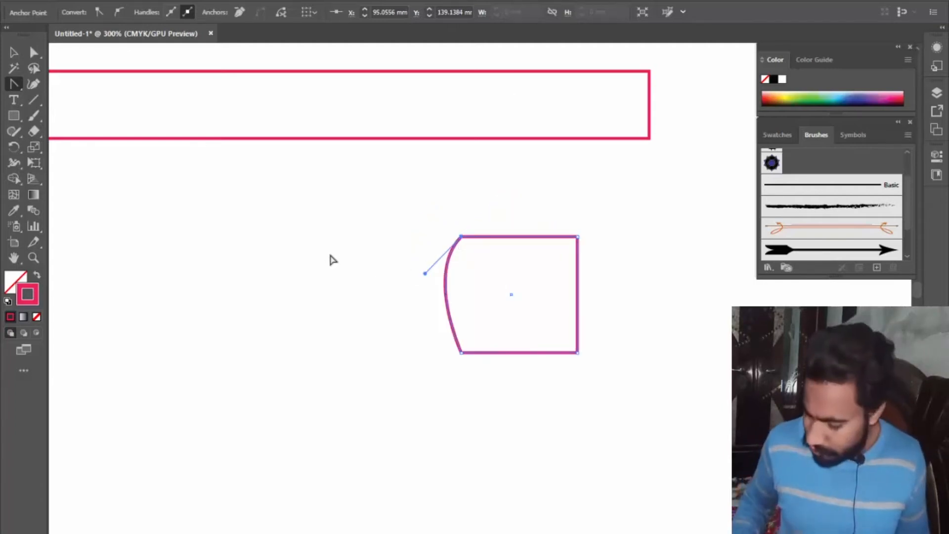
{"action": "key", "text": "ctrl+z"}
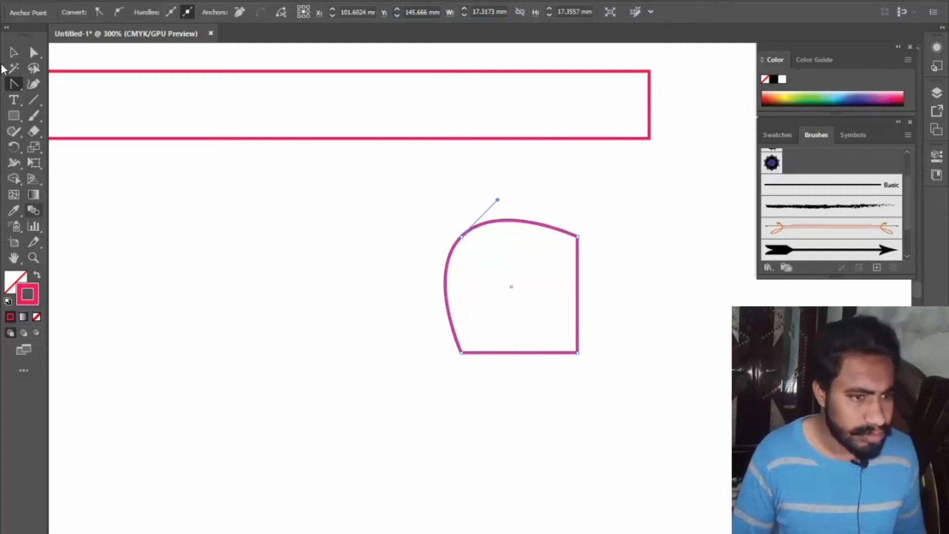
Isolate the rounded square and rotate it by -135° so its curved corner faces right
{"action": "left_click", "coordinate": [14, 52]}
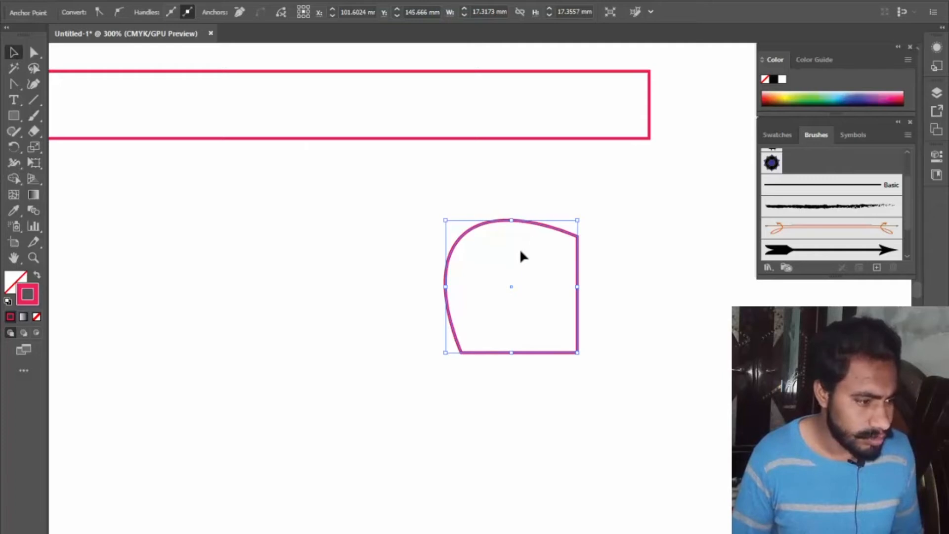
{"action": "left_click", "coordinate": [515, 292]}
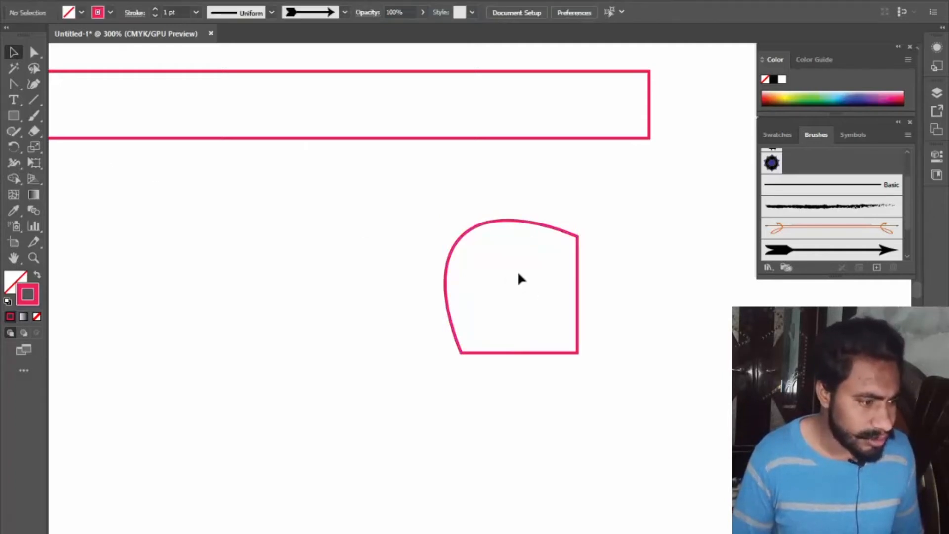
{"action": "double_click", "coordinate": [474, 230]}
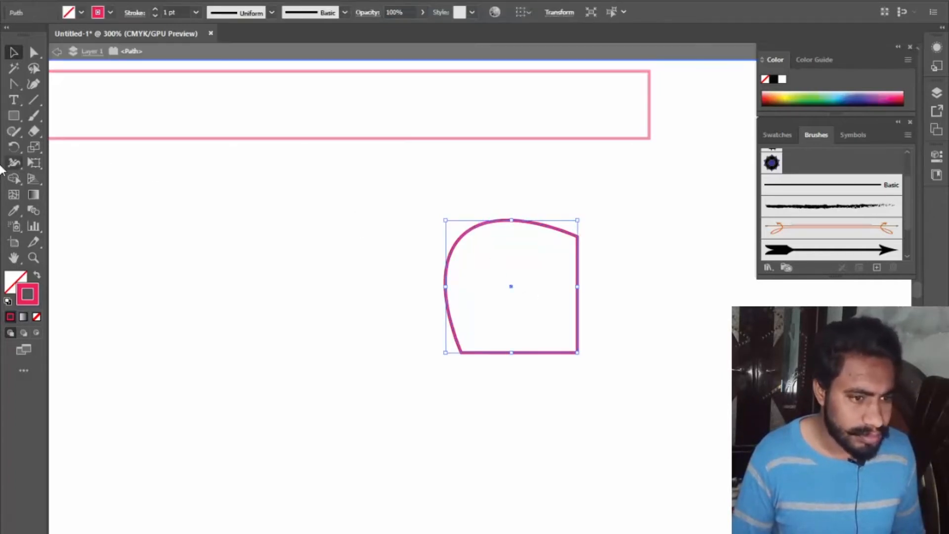
{"action": "left_click", "coordinate": [15, 148]}
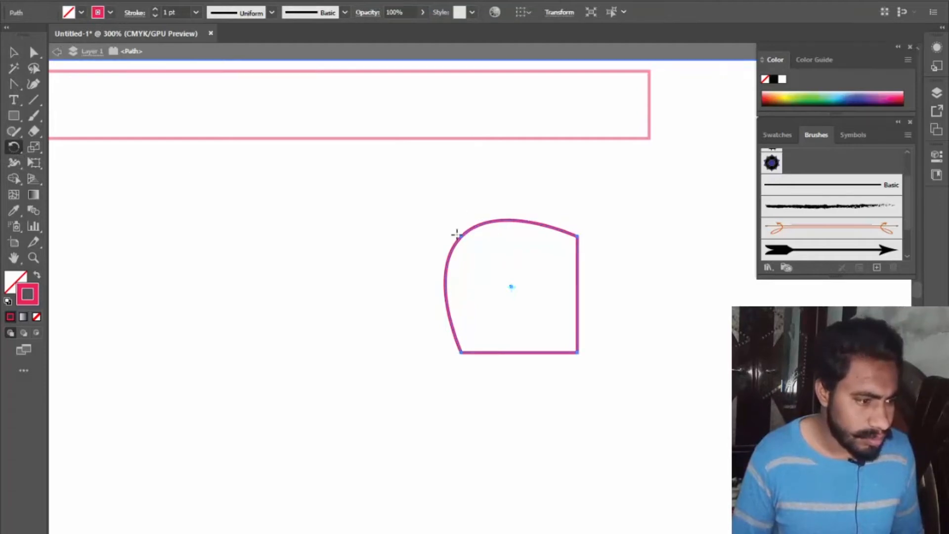
{"action": "left_click_drag", "start_coordinate": [462, 237], "coordinate": [624, 252]}
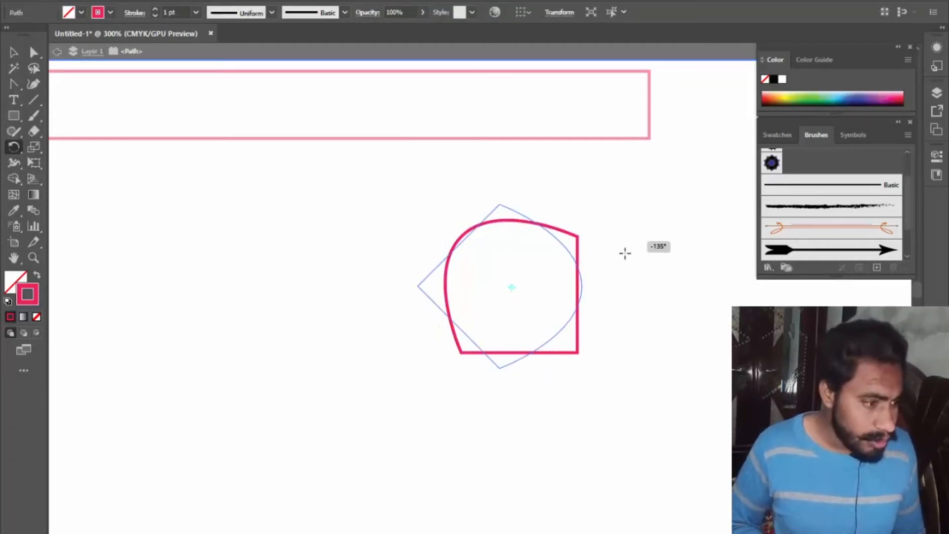
{"action": "left_click_drag", "start_coordinate": [560, 242], "coordinate": [589, 210]}
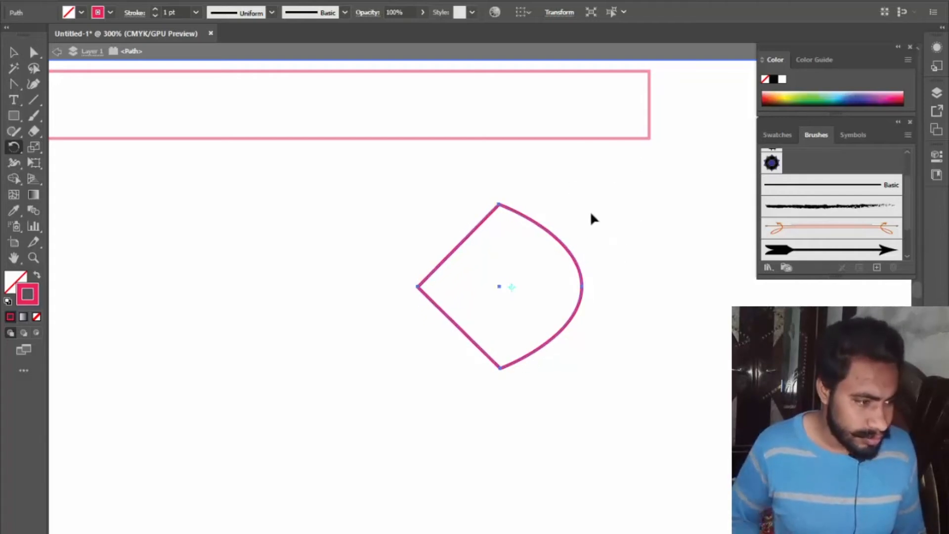
Move the rotated shape onto the right end of the long rectangle, centred on its end edge, and exit isolation mode
{"action": "left_click", "coordinate": [13, 52]}
{"action": "left_click_drag", "start_coordinate": [498, 283], "coordinate": [651, 101]}
{"action": "double_click", "coordinate": [621, 401]}
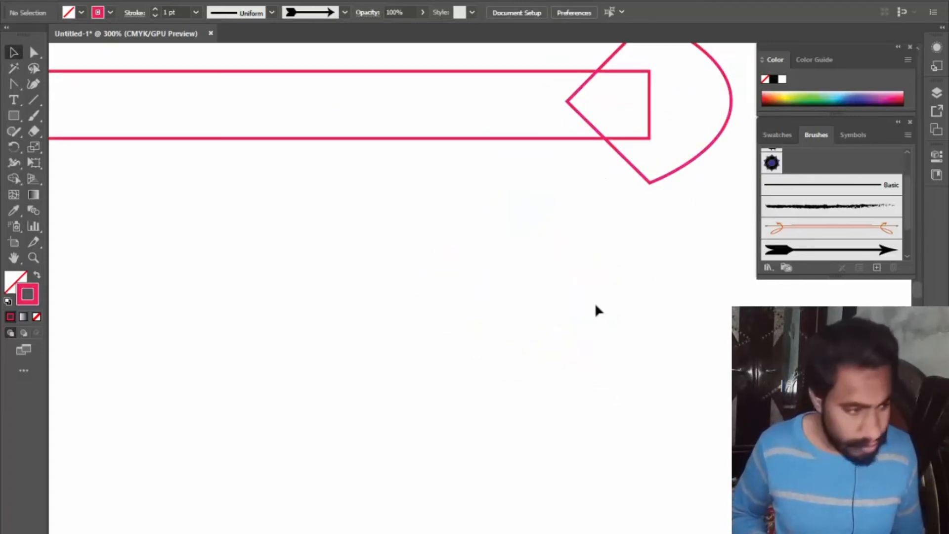
Add an anchor point midway on the long rectangle's left edge and pull it inward to form a V-shaped notch
{"action": "scroll", "coordinate": [595, 306], "scroll_direction": "down", "scroll_amount": 1}
{"action": "scroll", "coordinate": [594, 303], "scroll_direction": "down", "scroll_amount": 1}
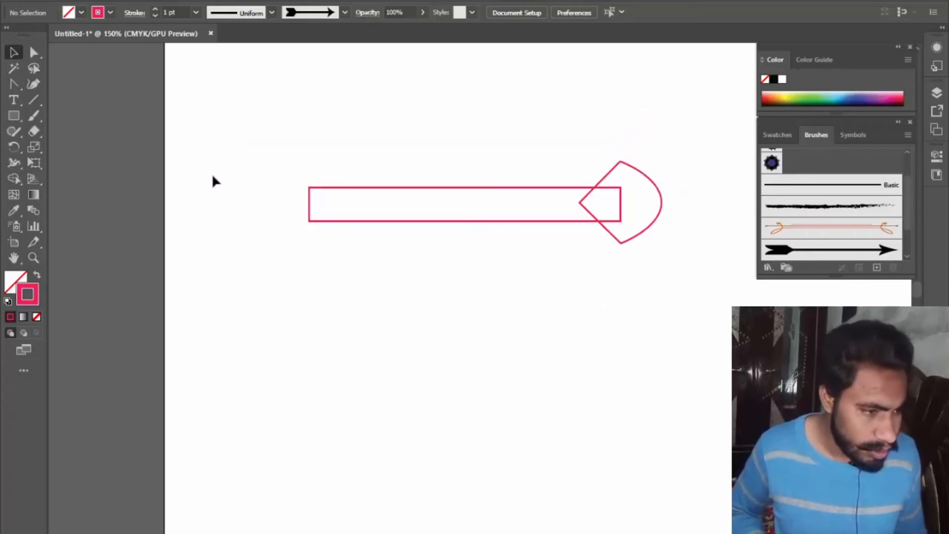
{"action": "left_click_drag", "start_coordinate": [323, 186], "coordinate": [343, 275]}
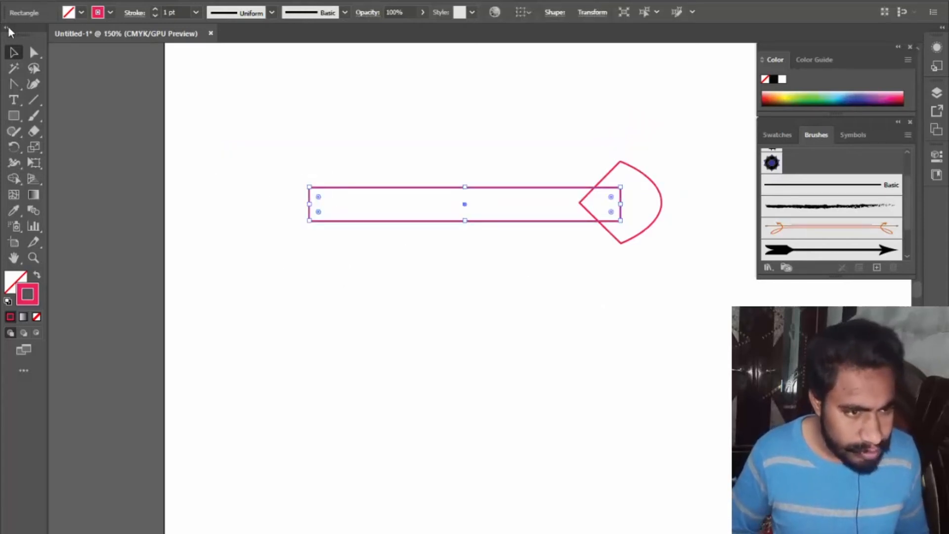
{"action": "left_click", "coordinate": [14, 85]}
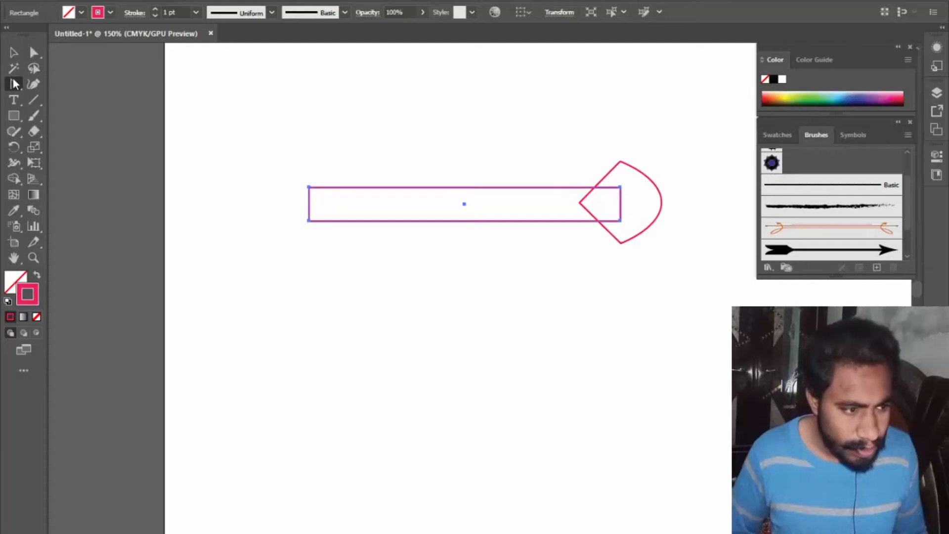
{"action": "left_click", "coordinate": [310, 202]}
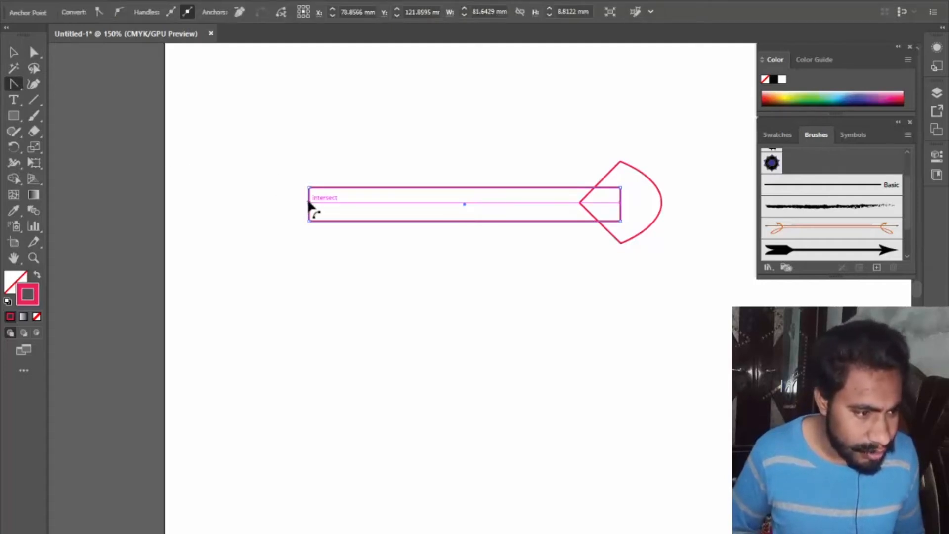
{"action": "scroll", "coordinate": [291, 203], "scroll_direction": "up", "scroll_amount": 1}
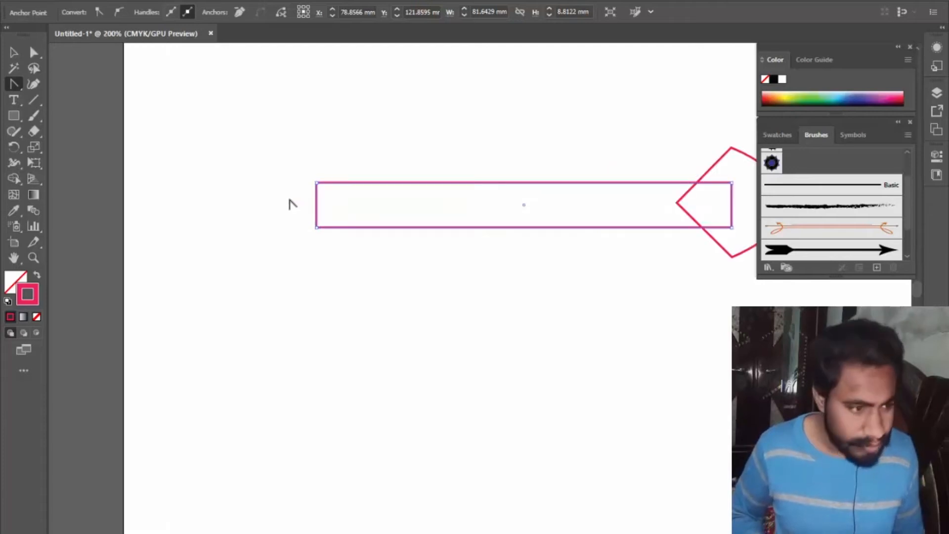
{"action": "scroll", "coordinate": [292, 203], "scroll_direction": "up", "scroll_amount": 3}
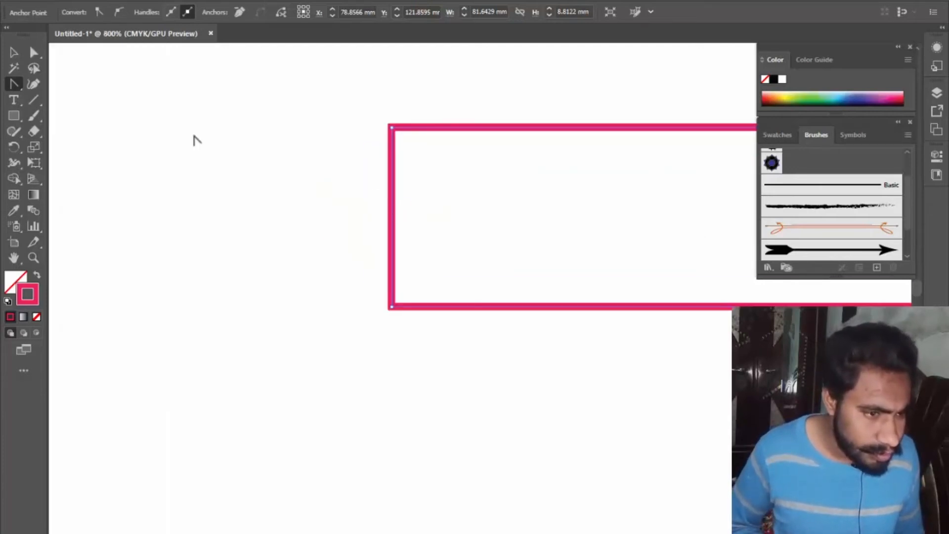
{"action": "left_click", "coordinate": [20, 88]}
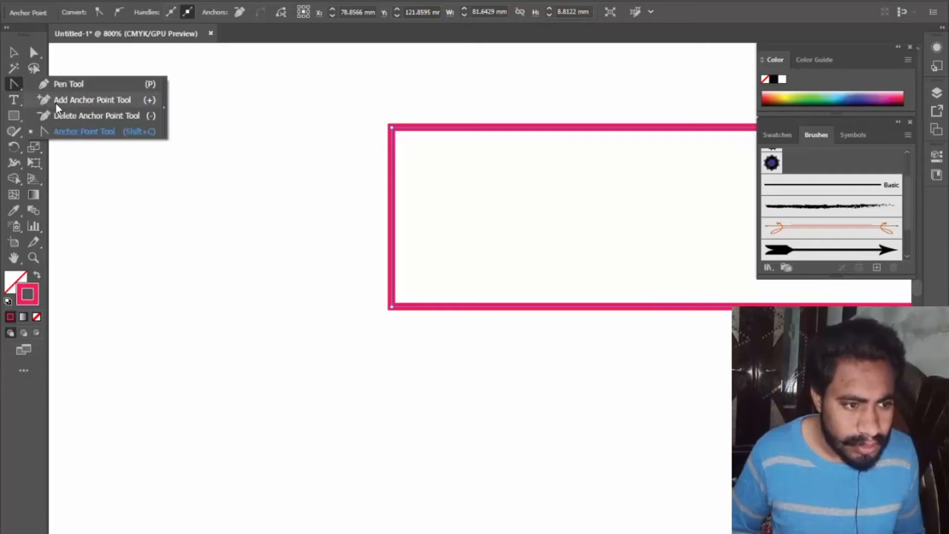
{"action": "left_click", "coordinate": [55, 101]}
{"action": "left_click", "coordinate": [392, 209]}
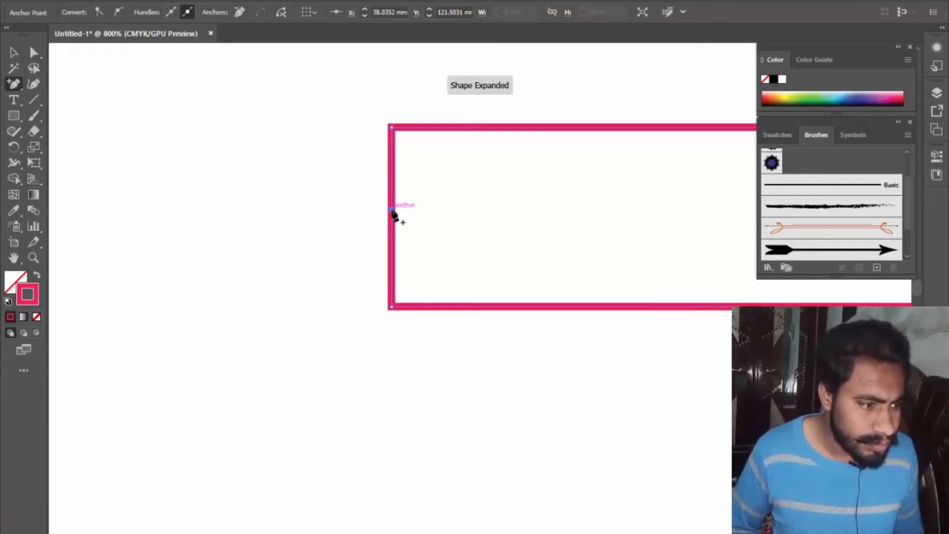
{"action": "left_click", "coordinate": [34, 53]}
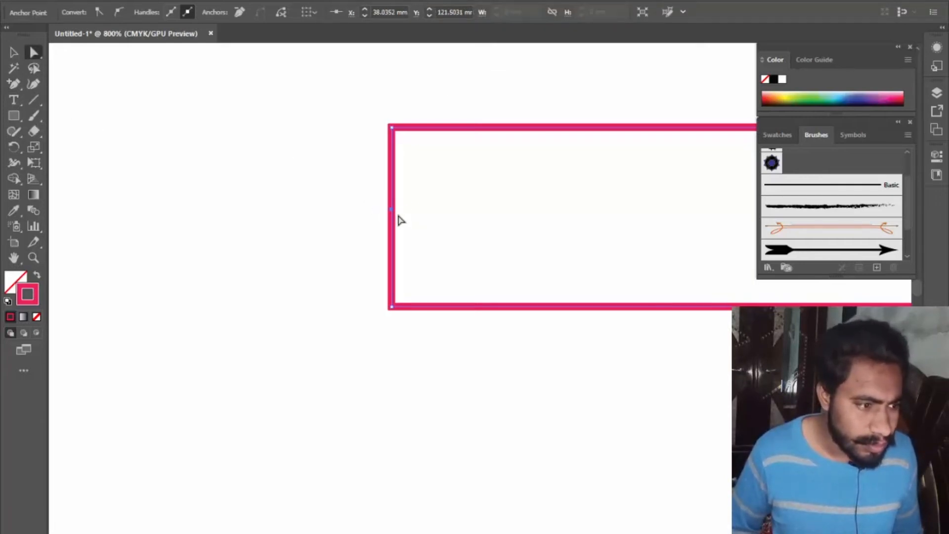
{"action": "mouse_move", "coordinate": [393, 212]}
{"action": "left_mouse_down"}
{"action": "mouse_move", "coordinate": [474, 225]}
{"action": "mouse_move", "coordinate": [650, 223]}
{"action": "left_mouse_up"}
Scale the two corner points of the notched end vertically apart so the shaft flares toward its tail, and deselect it
{"action": "left_click_drag", "start_coordinate": [373, 97], "coordinate": [418, 353]}
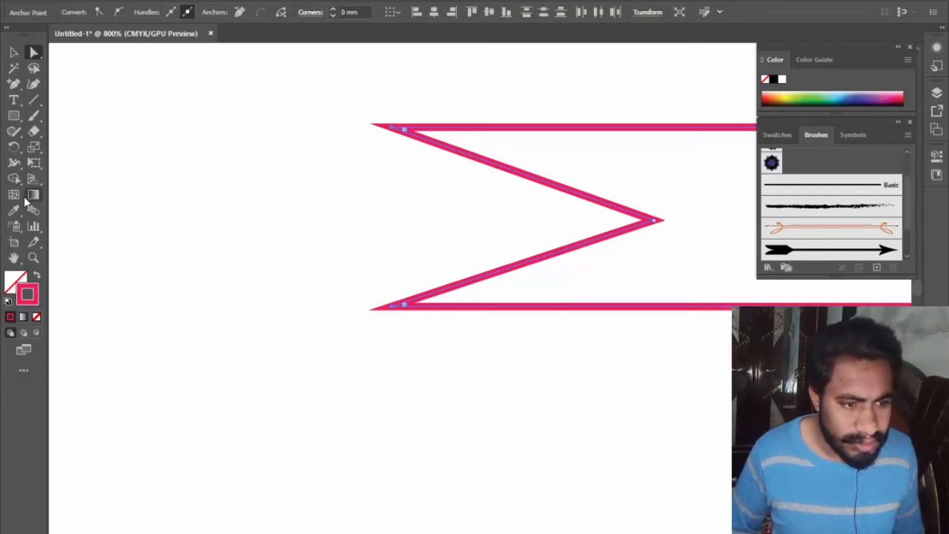
{"action": "left_click", "coordinate": [34, 149]}
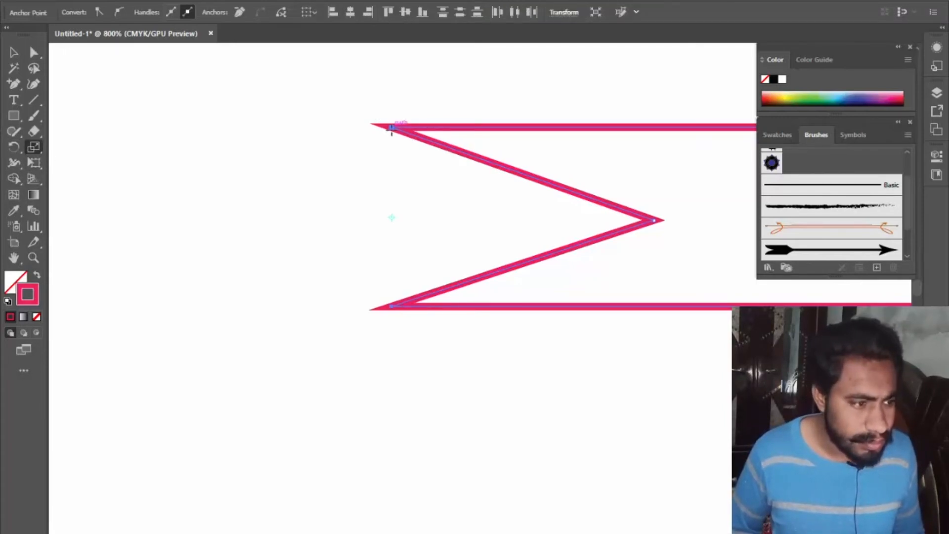
{"action": "left_click_drag", "start_coordinate": [391, 127], "coordinate": [398, 87]}
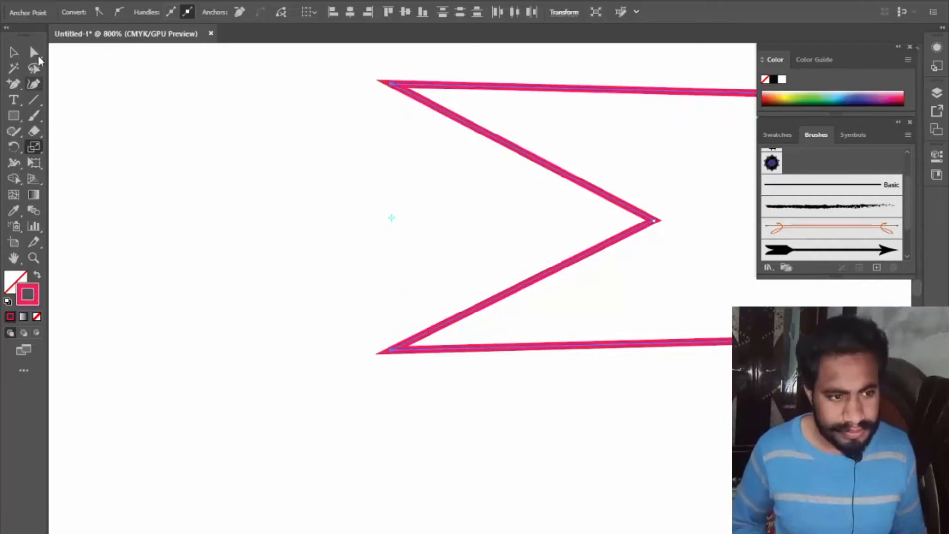
{"action": "left_click", "coordinate": [14, 52]}
{"action": "scroll", "coordinate": [233, 270], "scroll_direction": "down", "scroll_amount": 1}
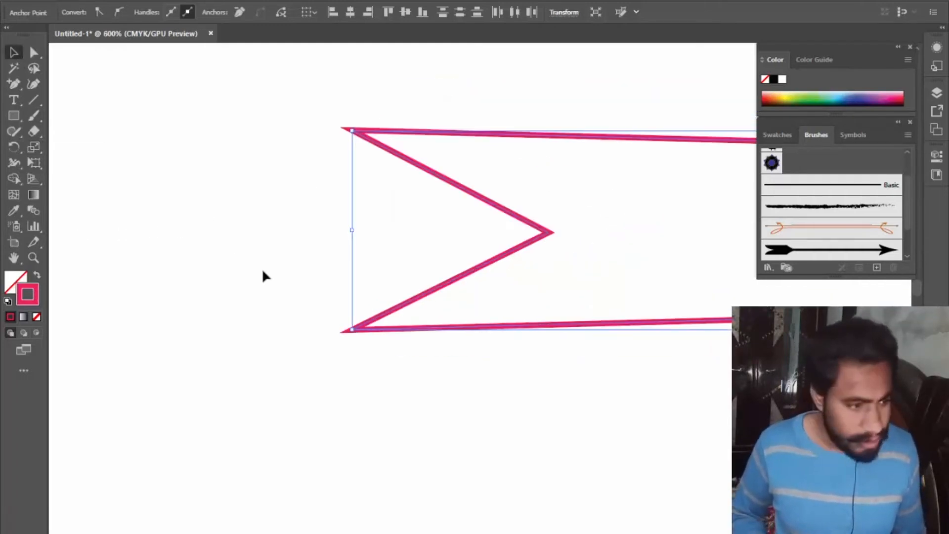
{"action": "scroll", "coordinate": [276, 283], "scroll_direction": "down", "scroll_amount": 4}
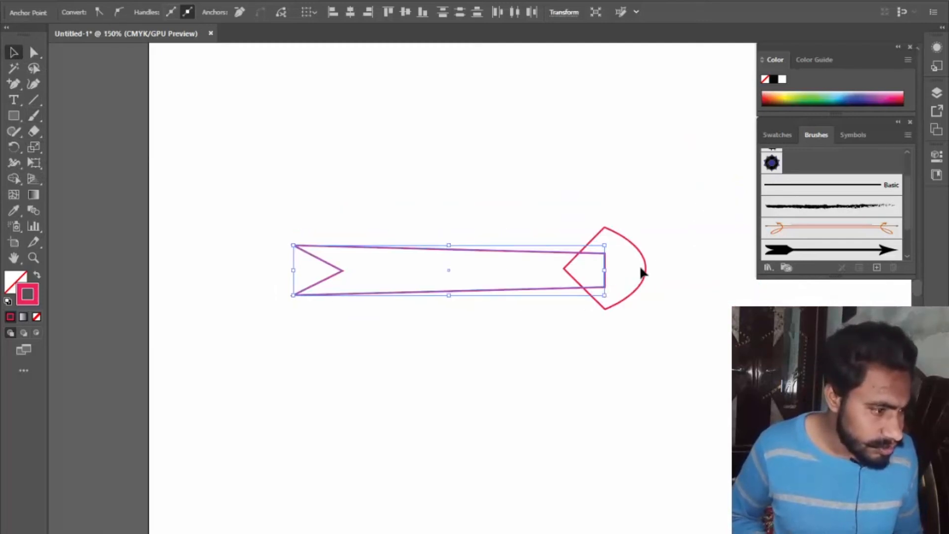
{"action": "left_click", "coordinate": [634, 351]}
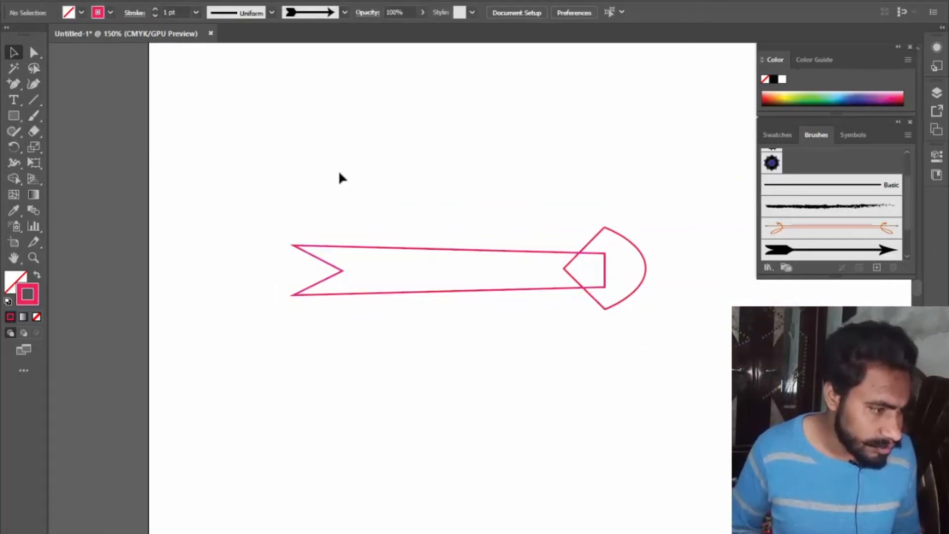
Add an anchor point on each of the two straight slanted edges of the rounded head shape
{"action": "left_click", "coordinate": [598, 242]}
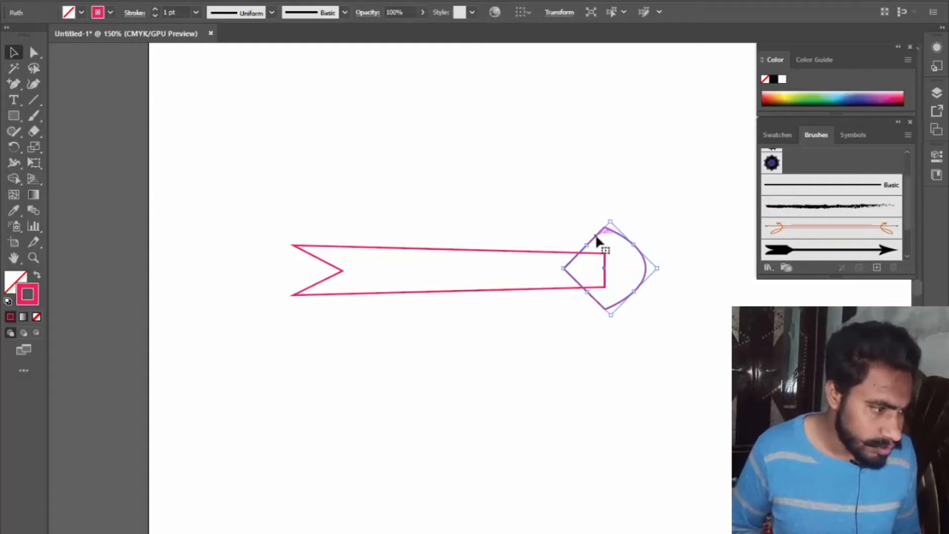
{"action": "left_click", "coordinate": [34, 56]}
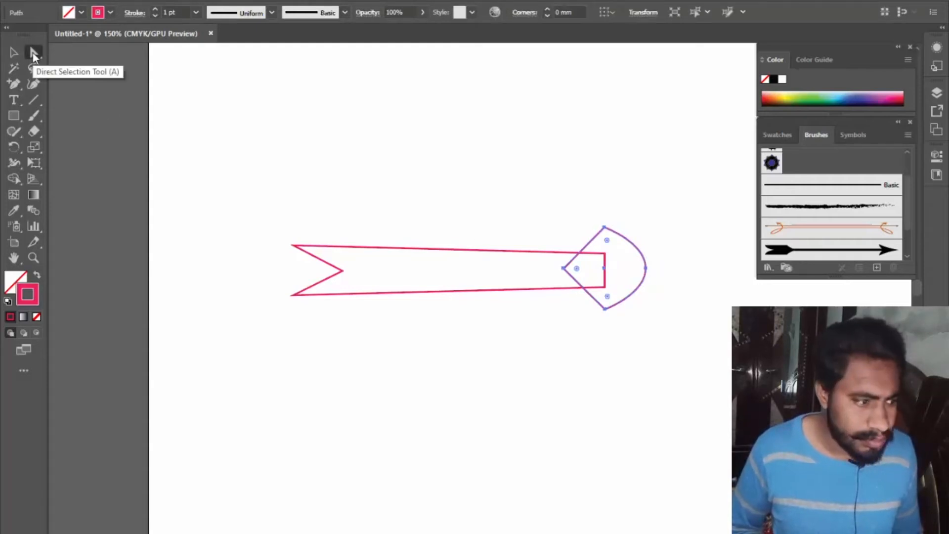
{"action": "left_click", "coordinate": [13, 85]}
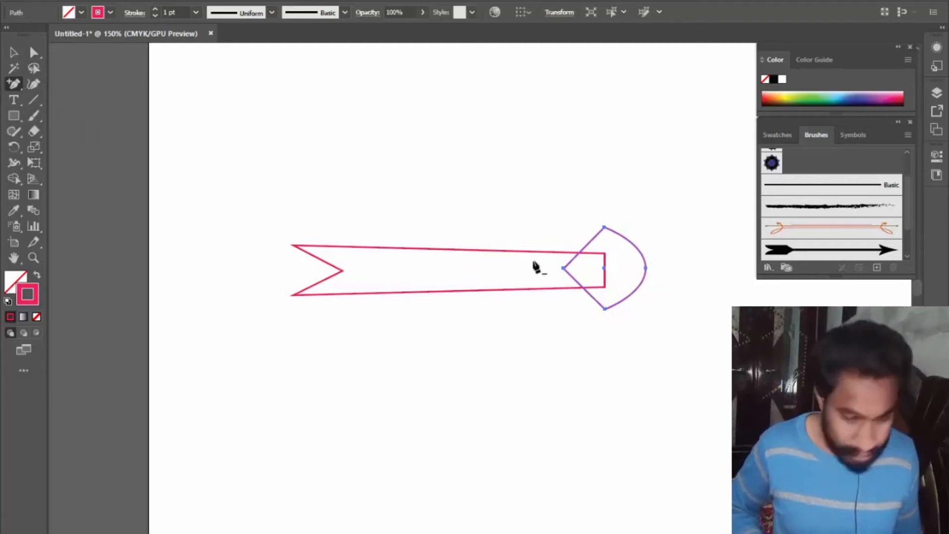
{"action": "scroll", "coordinate": [558, 270], "scroll_direction": "up", "scroll_amount": 5}
{"action": "left_click_drag", "start_coordinate": [616, 286], "coordinate": [282, 348]}
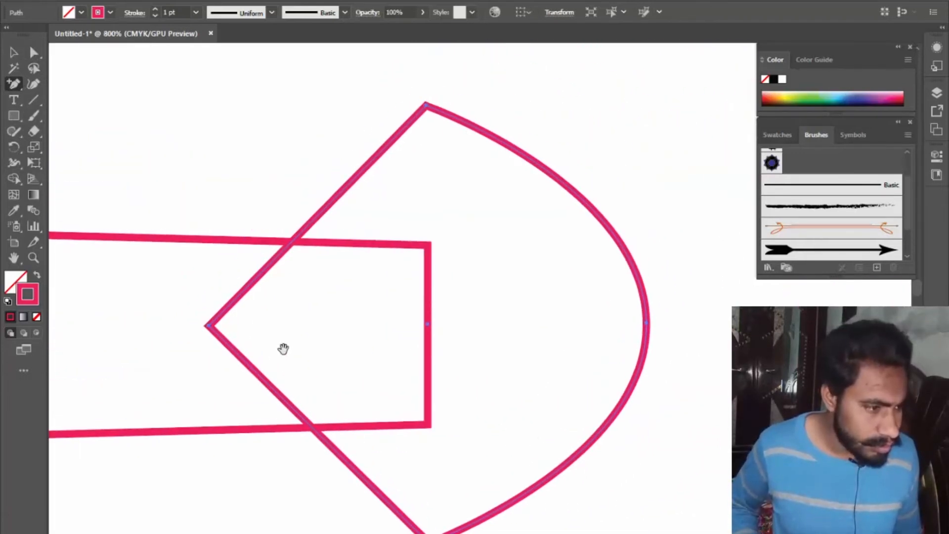
{"action": "left_click", "coordinate": [335, 196]}
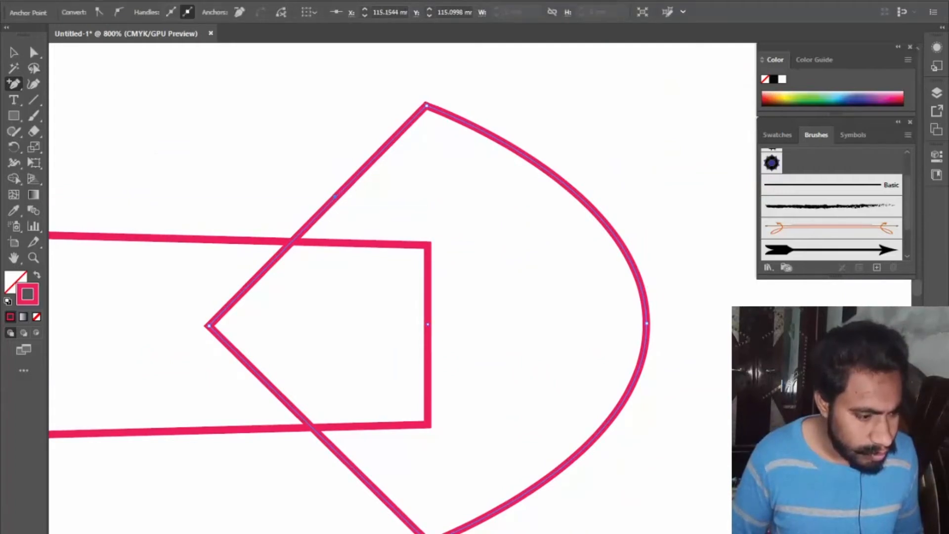
{"action": "left_click", "coordinate": [345, 461]}
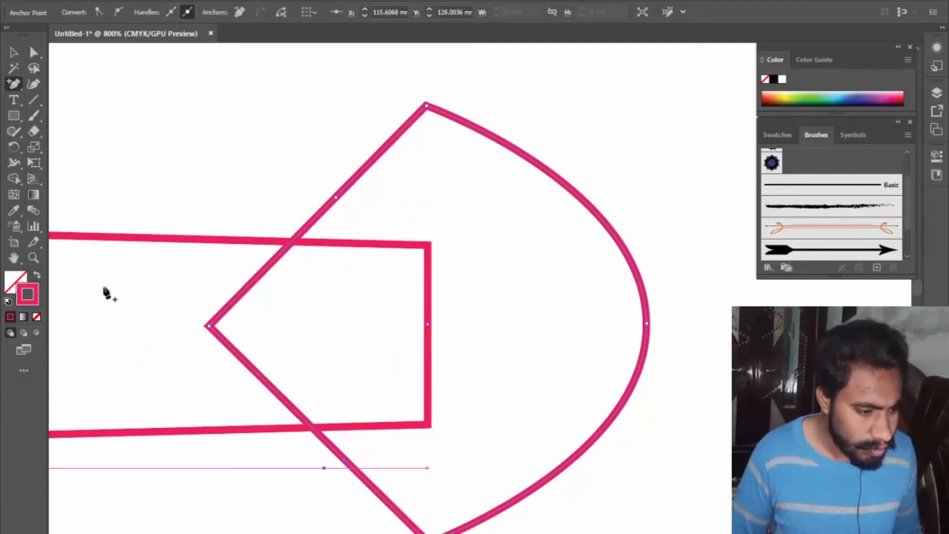
Move the head's two new anchor points onto the shaft's upper and lower right corners with the Direct Selection tool
{"action": "left_click", "coordinate": [31, 53]}
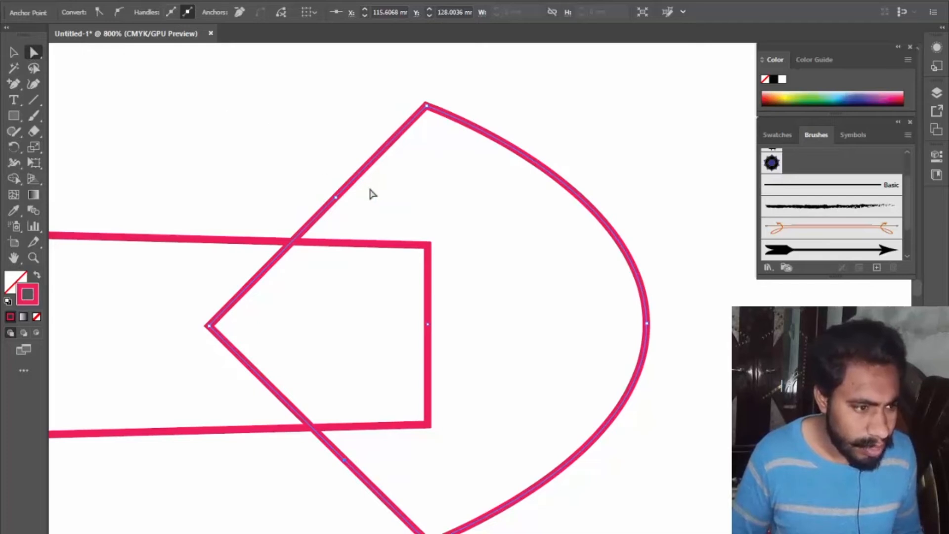
{"action": "left_click_drag", "start_coordinate": [336, 197], "coordinate": [428, 245]}
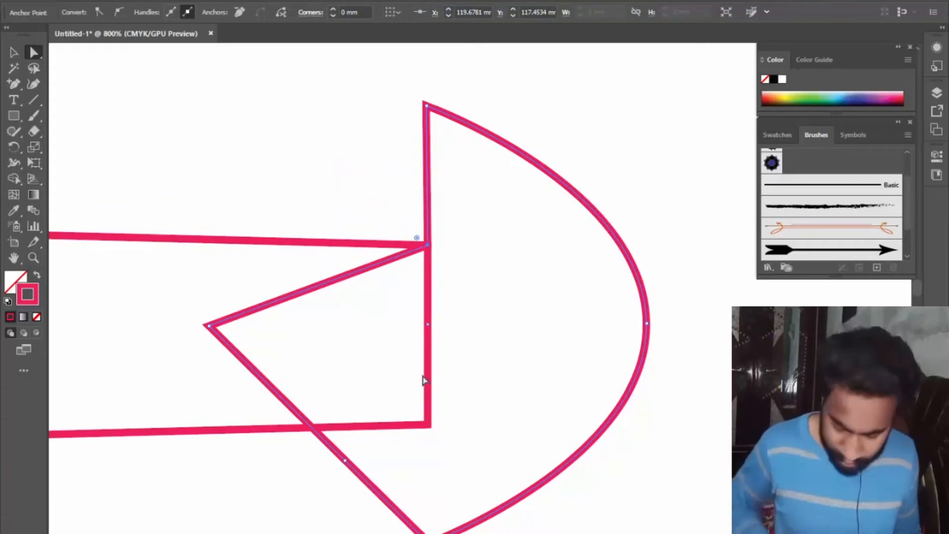
{"action": "left_click_drag", "start_coordinate": [614, 378], "coordinate": [601, 248]}
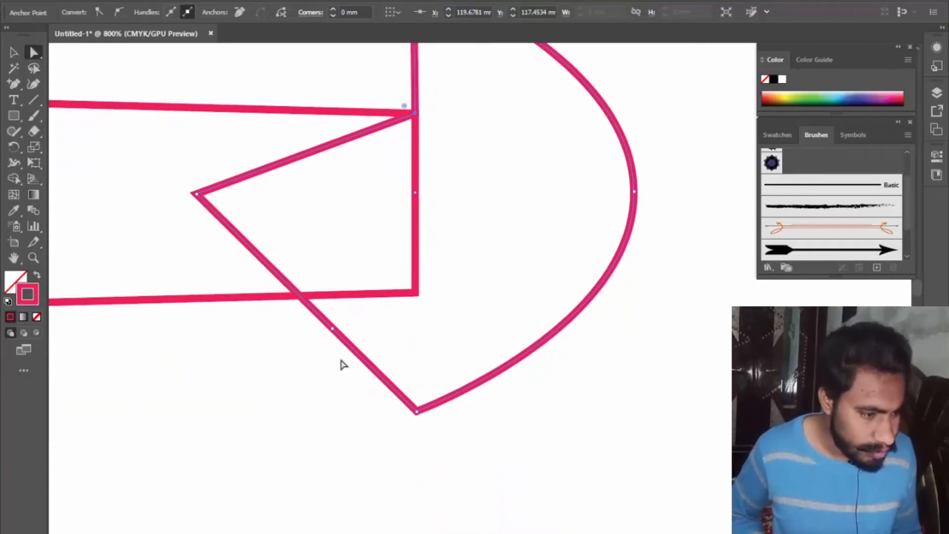
{"action": "left_click_drag", "start_coordinate": [334, 330], "coordinate": [415, 293]}
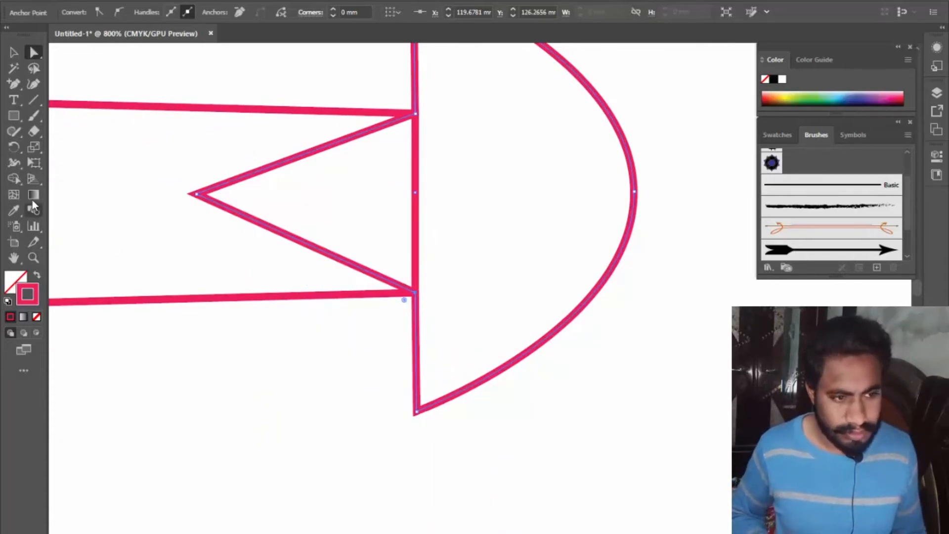
{"action": "left_click", "coordinate": [13, 55]}
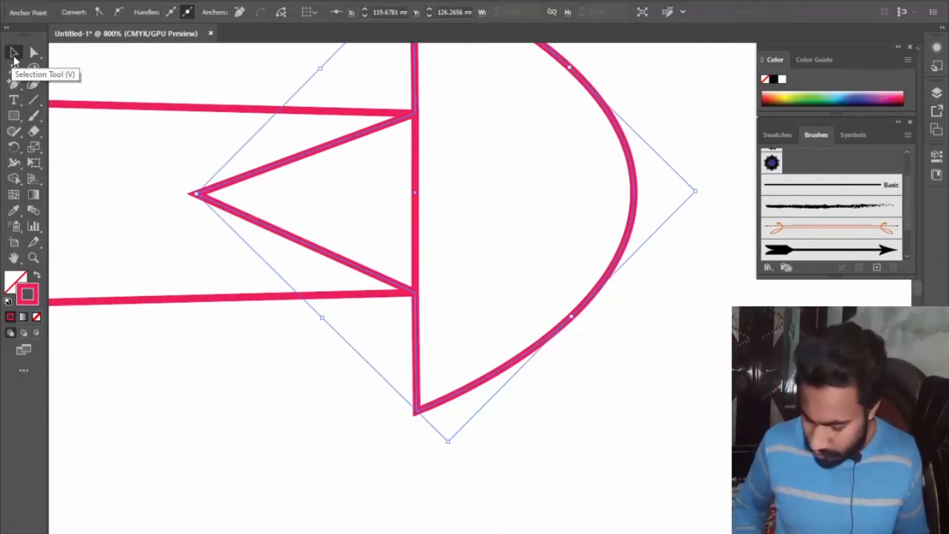
Select both the shaft and the head, change their stroke to a dark crimson, and deselect them
{"action": "scroll", "coordinate": [201, 206], "scroll_direction": "down", "scroll_amount": 8}
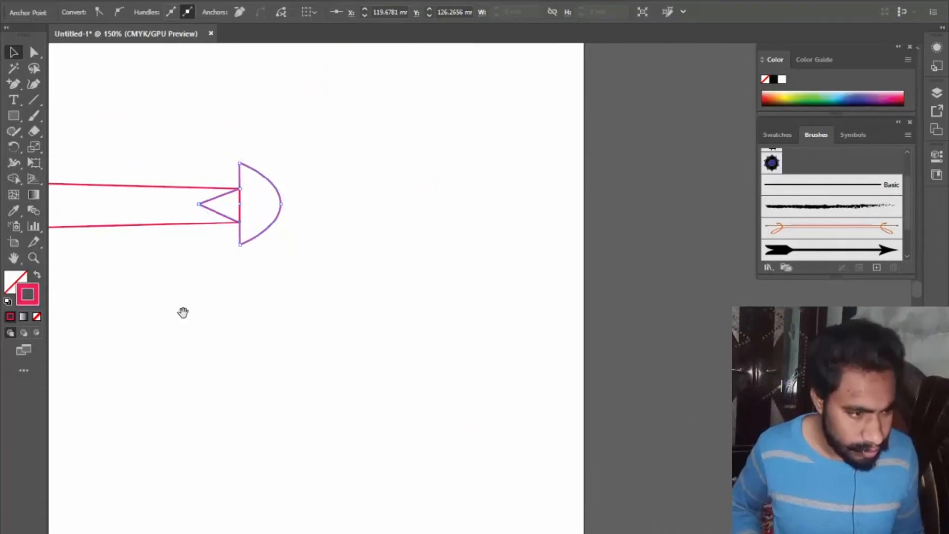
{"action": "left_click_drag", "start_coordinate": [182, 311], "coordinate": [428, 333]}
{"action": "left_click_drag", "start_coordinate": [114, 153], "coordinate": [566, 289]}
{"action": "left_click", "coordinate": [569, 298]}
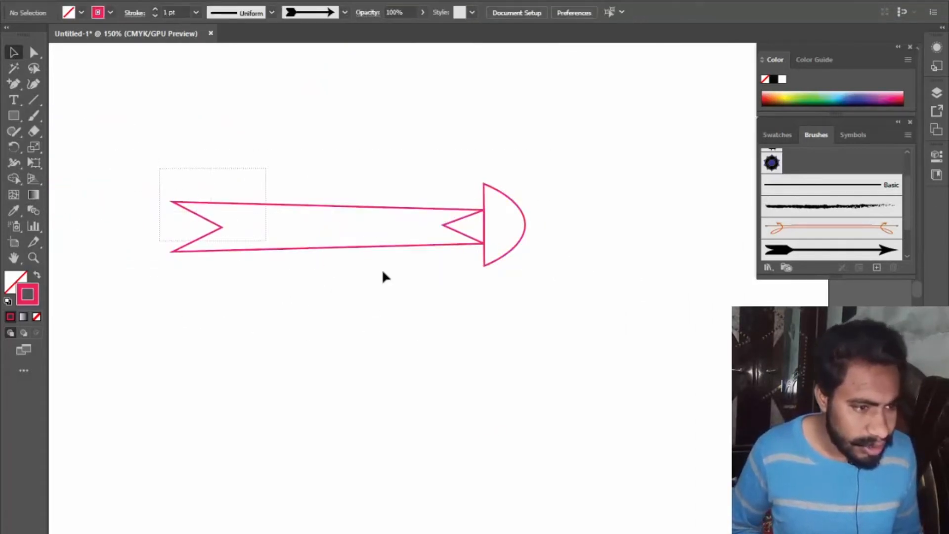
{"action": "left_click_drag", "start_coordinate": [386, 276], "coordinate": [649, 322]}
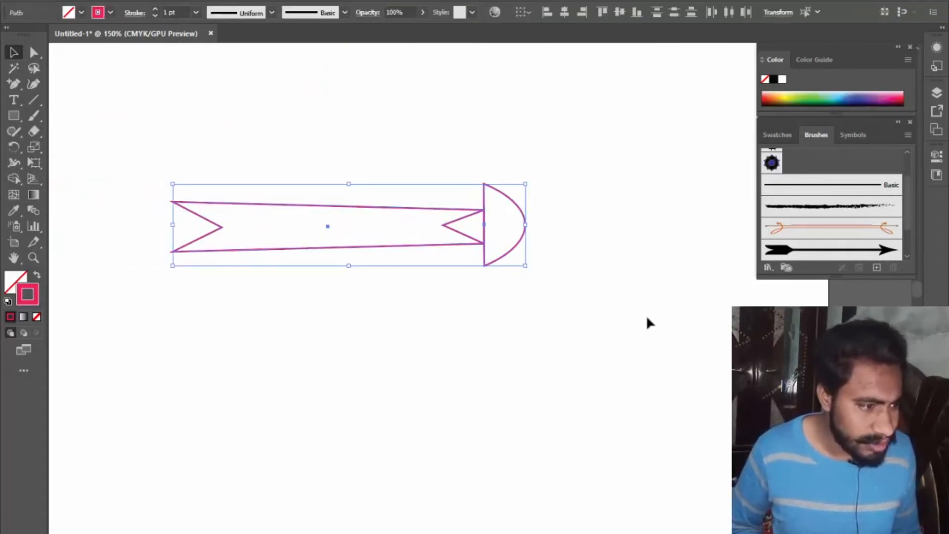
{"action": "double_click", "coordinate": [36, 305]}
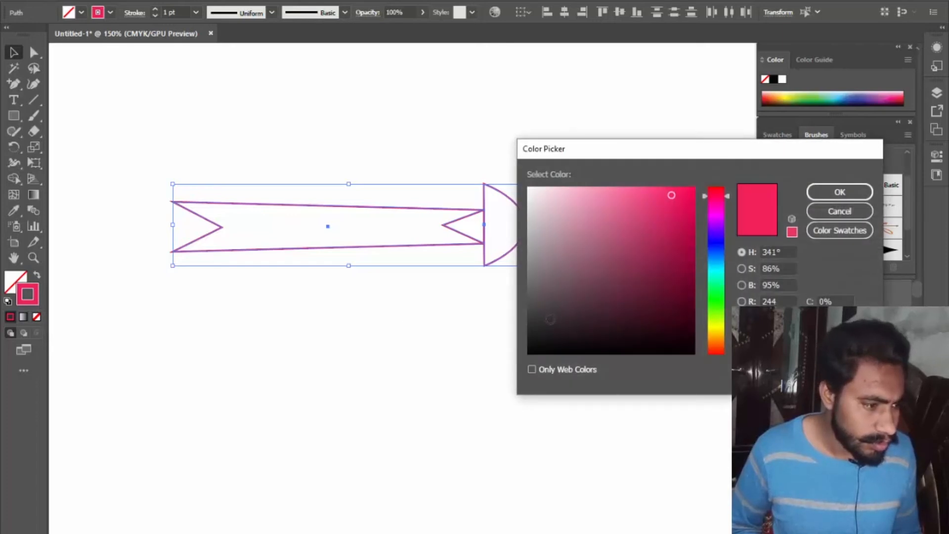
{"action": "left_click", "coordinate": [846, 193]}
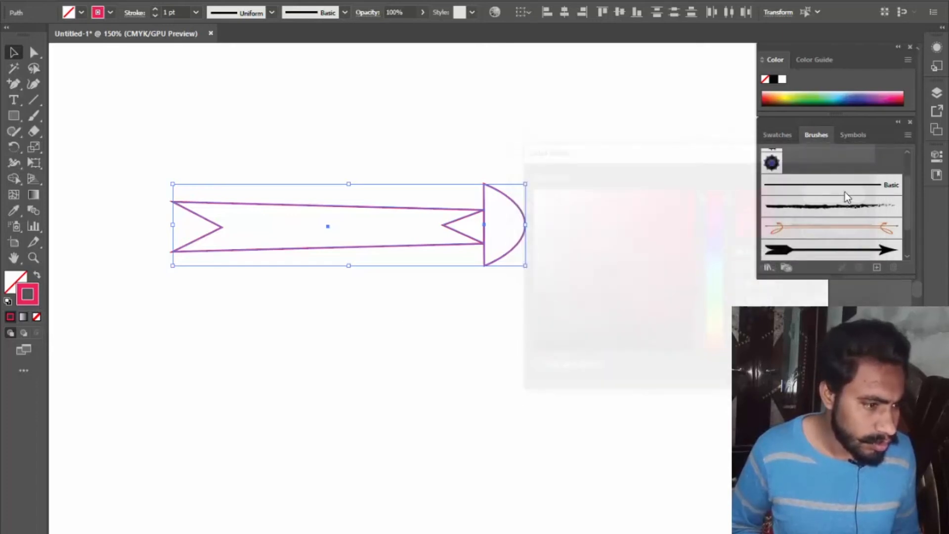
{"action": "left_click", "coordinate": [291, 318]}
Set the fill colour to a bright pink-red in the Color Picker
{"action": "double_click", "coordinate": [13, 281]}
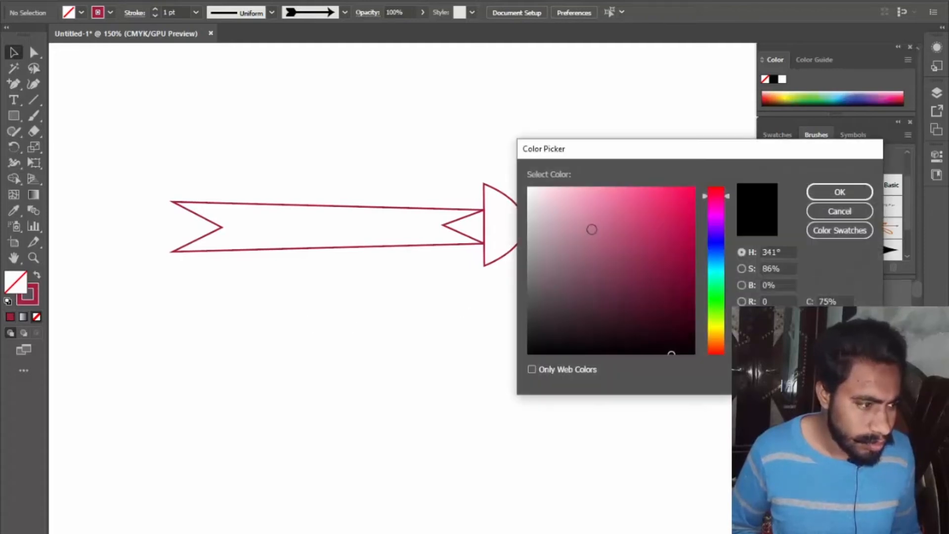
{"action": "left_click", "coordinate": [677, 196]}
{"action": "left_click", "coordinate": [836, 194]}
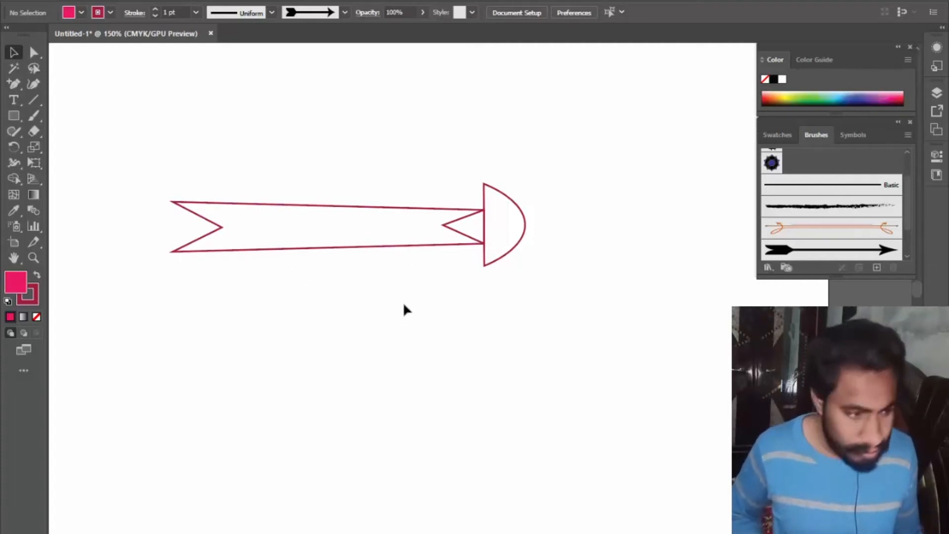
Select the shaft and the rounded head, and merge them into one arrow shape with the Shape Builder tool
{"action": "scroll", "coordinate": [404, 302], "scroll_direction": "up", "scroll_amount": 2}
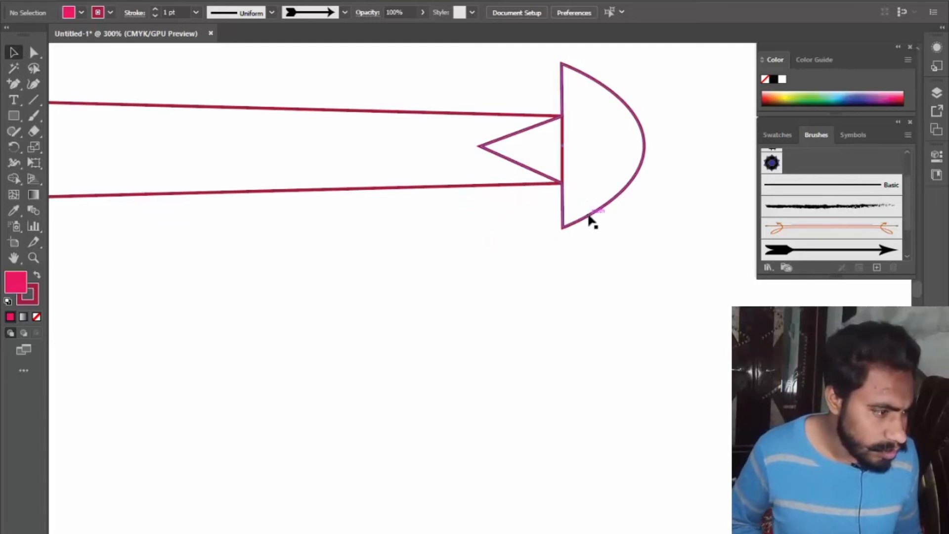
{"action": "mouse_move", "coordinate": [588, 218]}
{"action": "left_mouse_down"}
{"action": "mouse_move", "coordinate": [543, 219]}
{"action": "mouse_move", "coordinate": [607, 199]}
{"action": "left_mouse_up"}
{"action": "left_click", "coordinate": [565, 212]}
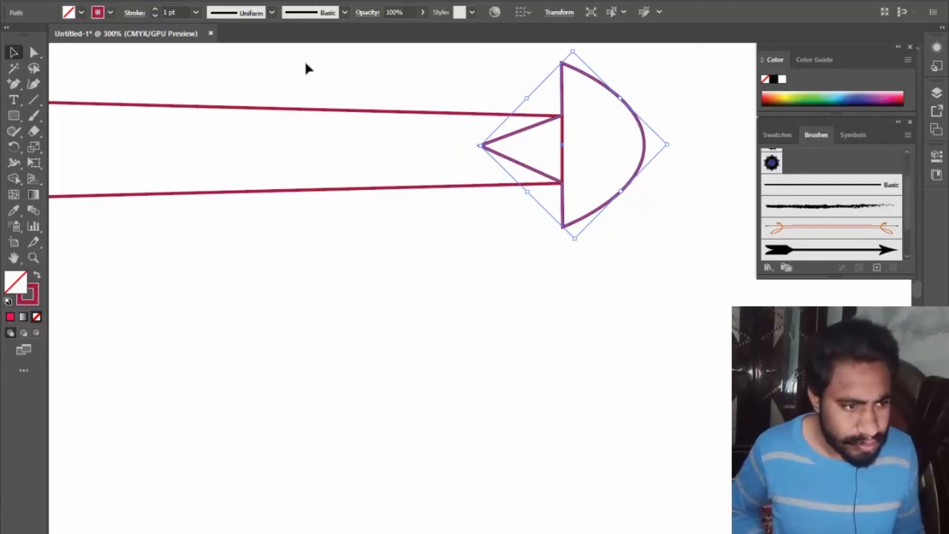
{"action": "left_click_drag", "start_coordinate": [304, 61], "coordinate": [669, 192]}
{"action": "left_click", "coordinate": [641, 219]}
{"action": "left_click_drag", "start_coordinate": [434, 80], "coordinate": [633, 244]}
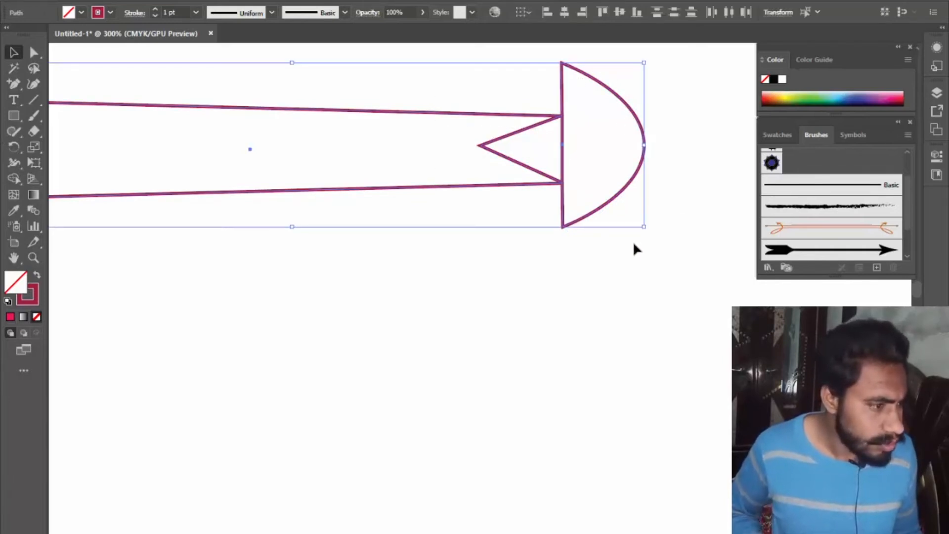
{"action": "left_click", "coordinate": [12, 181]}
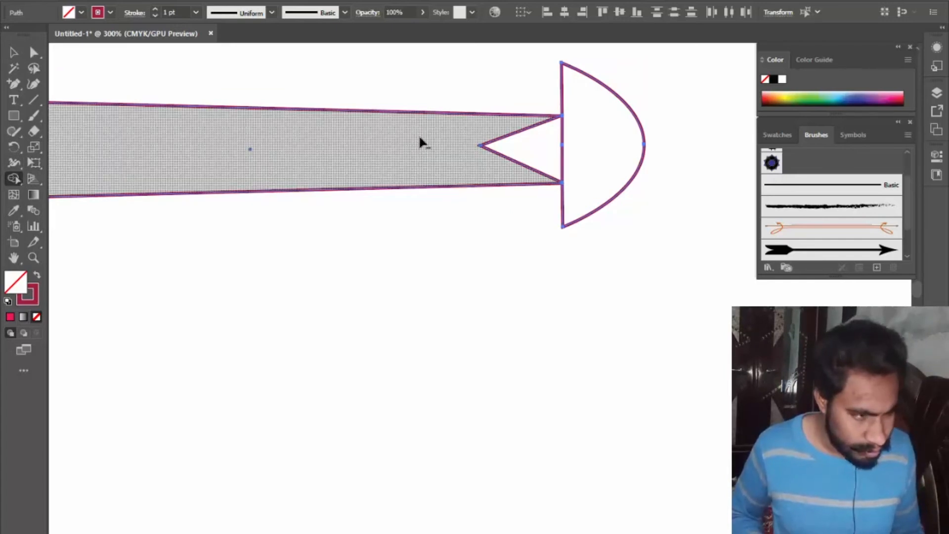
{"action": "mouse_move", "coordinate": [419, 141]}
{"action": "left_mouse_down"}
{"action": "mouse_move", "coordinate": [585, 153]}
{"action": "mouse_move", "coordinate": [583, 163]}
{"action": "left_mouse_up"}
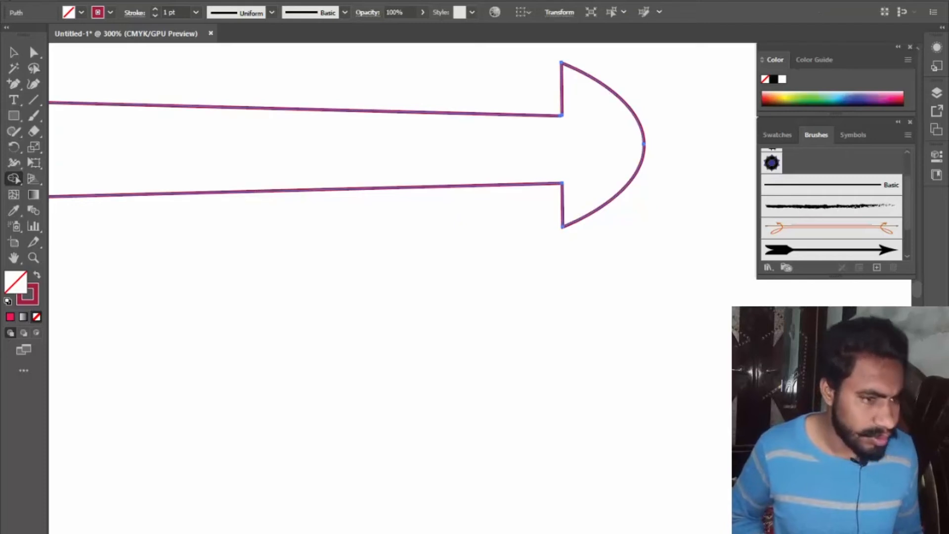
Fill the merged arrow with the bright pink-red and deselect it
{"action": "left_click", "coordinate": [13, 52]}
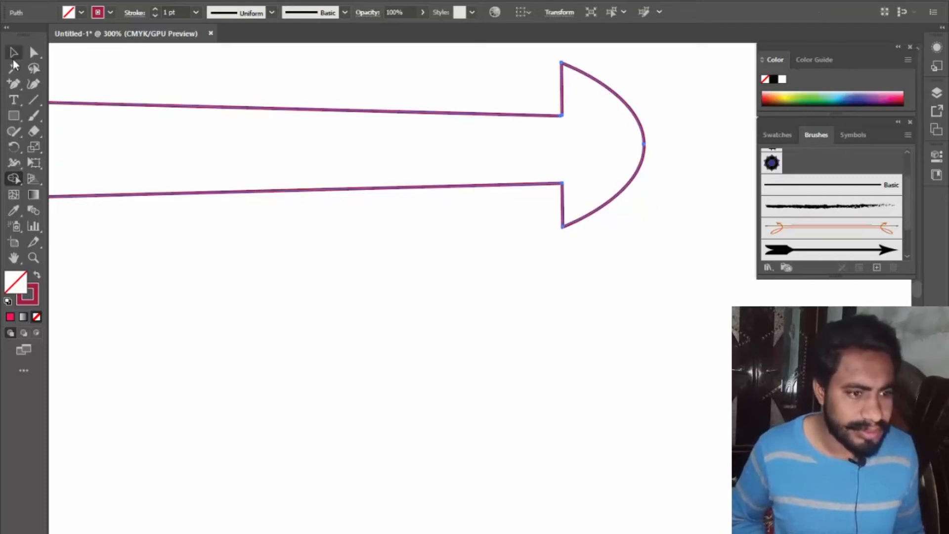
{"action": "left_click", "coordinate": [10, 318]}
{"action": "left_click", "coordinate": [390, 358]}
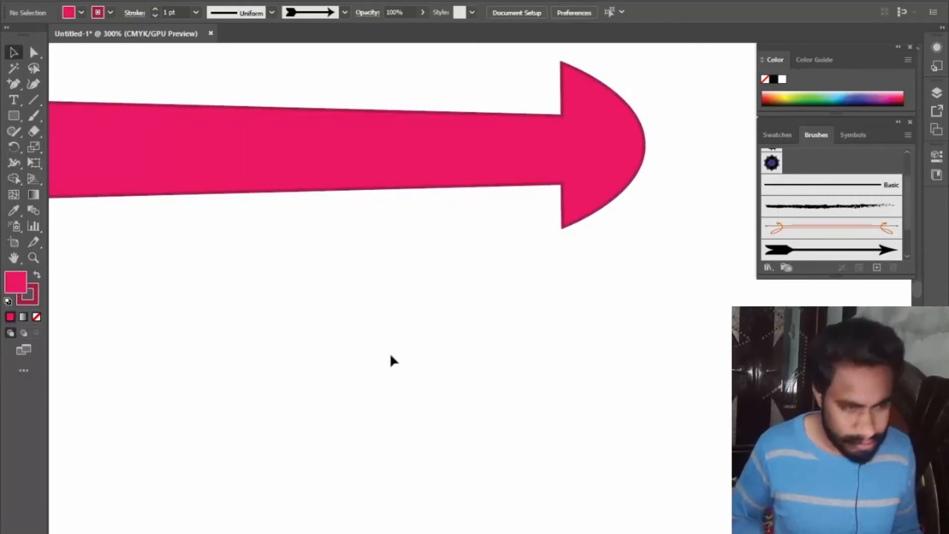
Create a new Art Brush from the pink arrow, keeping the default name and options
{"action": "scroll", "coordinate": [401, 346], "scroll_direction": "down", "scroll_amount": 3}
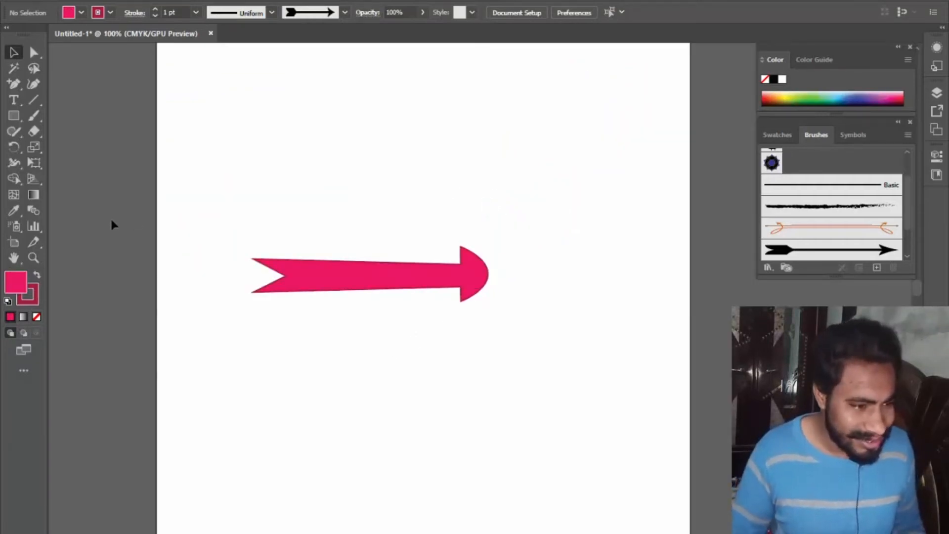
{"action": "left_click", "coordinate": [346, 288]}
{"action": "mouse_move", "coordinate": [389, 284]}
{"action": "left_mouse_down"}
{"action": "mouse_move", "coordinate": [402, 270]}
{"action": "mouse_move", "coordinate": [648, 267]}
{"action": "mouse_move", "coordinate": [818, 235]}
{"action": "left_mouse_up"}
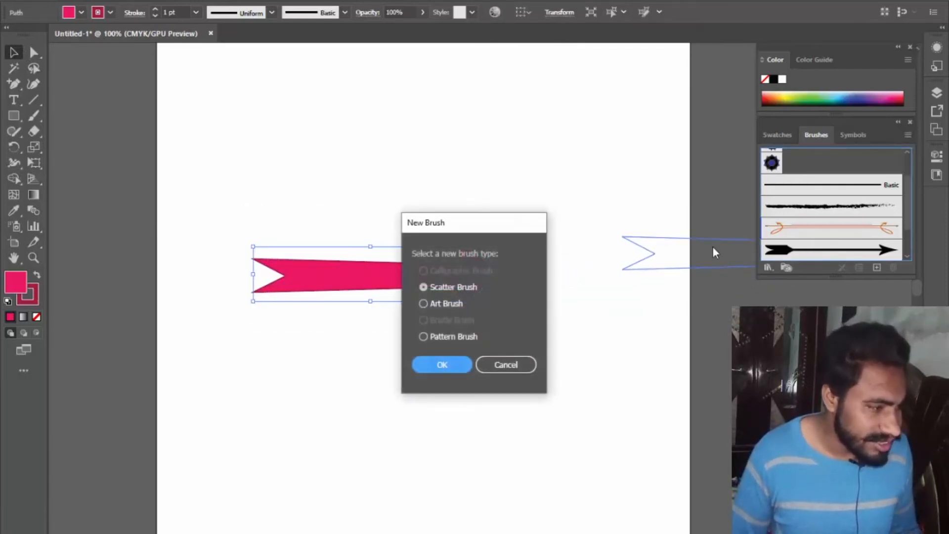
{"action": "left_click", "coordinate": [422, 304]}
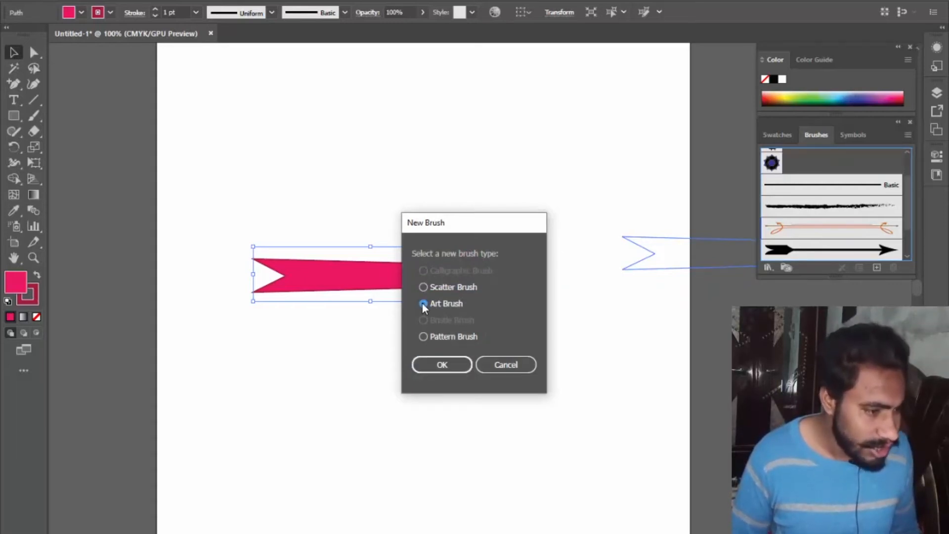
{"action": "left_click", "coordinate": [441, 365]}
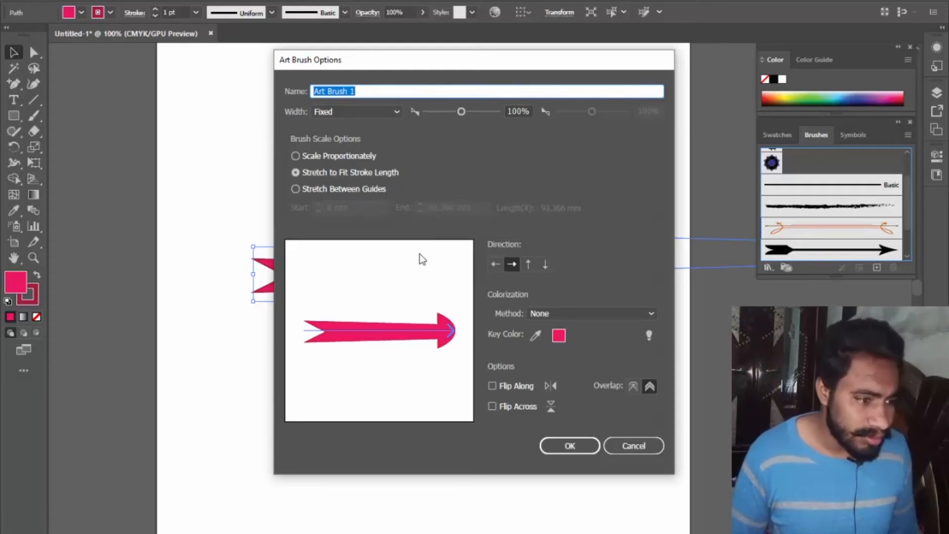
{"action": "left_click", "coordinate": [575, 445]}
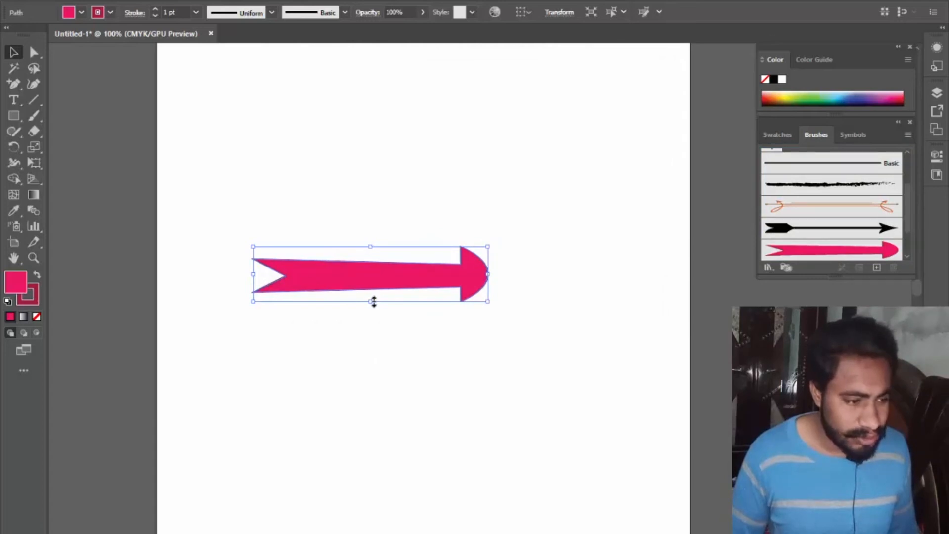
Move the original arrow off the artboard and choose the new arrow art brush for the Paintbrush tool
{"action": "left_click_drag", "start_coordinate": [372, 281], "coordinate": [872, 390]}
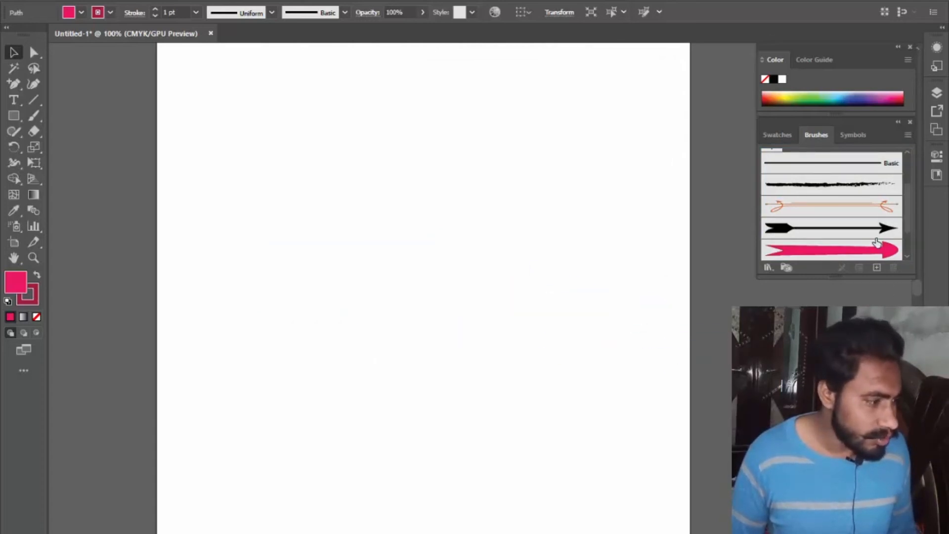
{"action": "left_click", "coordinate": [39, 119]}
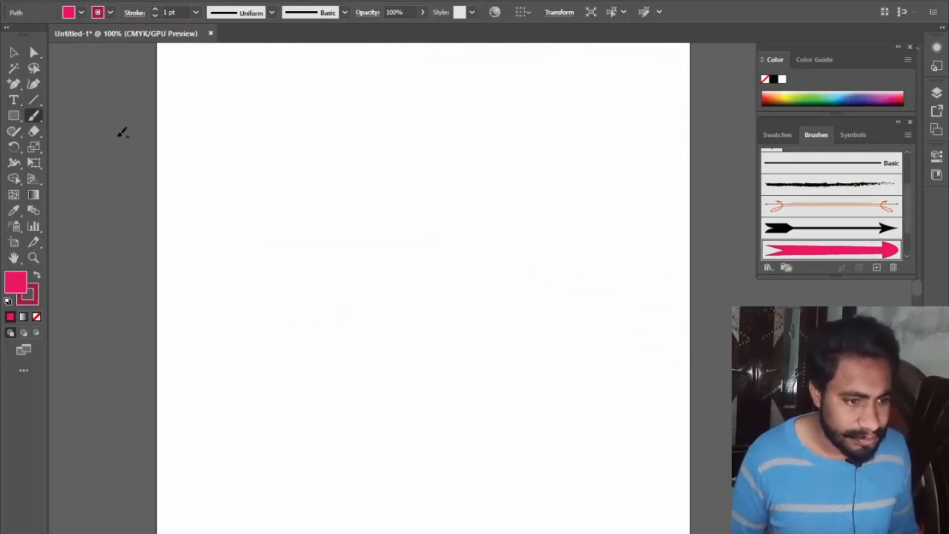
{"action": "left_click", "coordinate": [796, 251]}
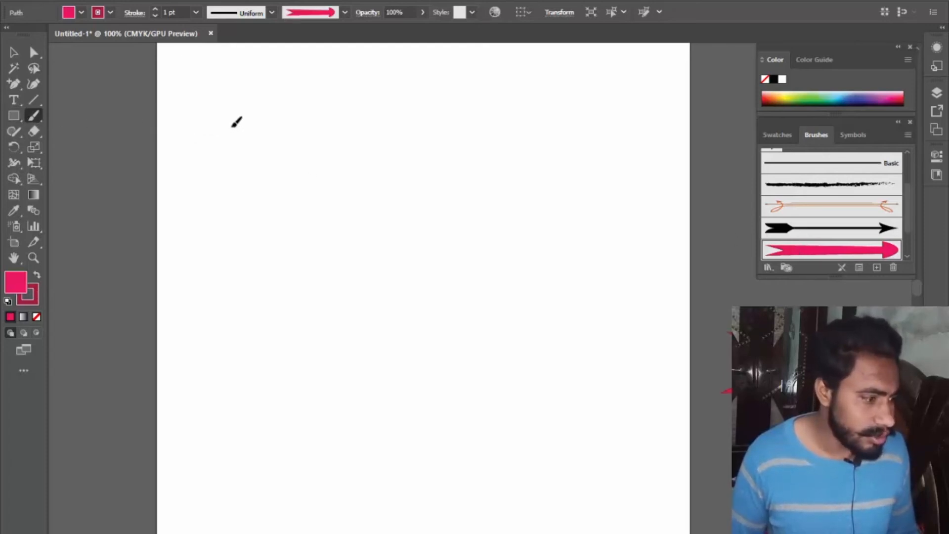
Paint a nearly straight, a curved and a looping test stroke with the arrow brush, and delete all artwork
{"action": "left_click_drag", "start_coordinate": [623, 135], "coordinate": [623, 136]}
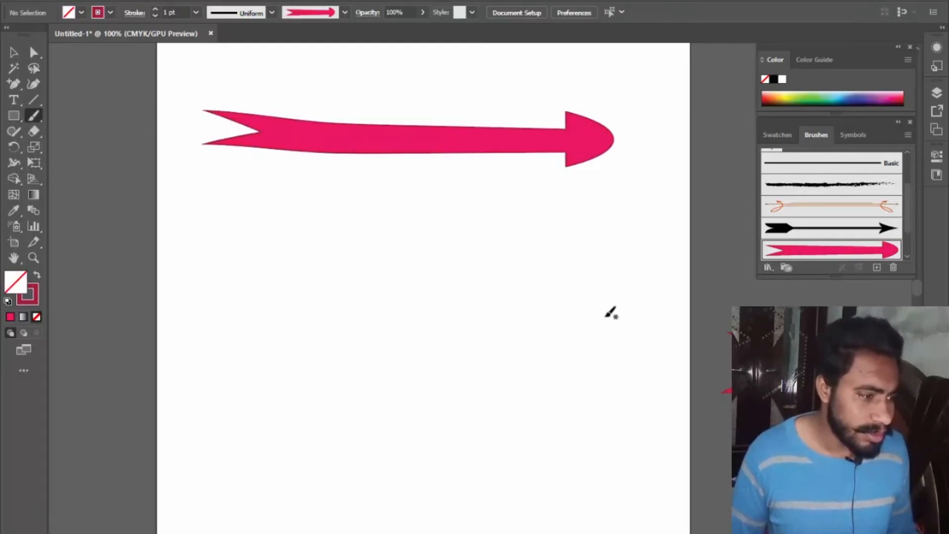
{"action": "mouse_move", "coordinate": [232, 363]}
{"action": "left_mouse_down"}
{"action": "mouse_move", "coordinate": [333, 304]}
{"action": "mouse_move", "coordinate": [694, 398]}
{"action": "mouse_move", "coordinate": [454, 431]}
{"action": "left_mouse_up"}
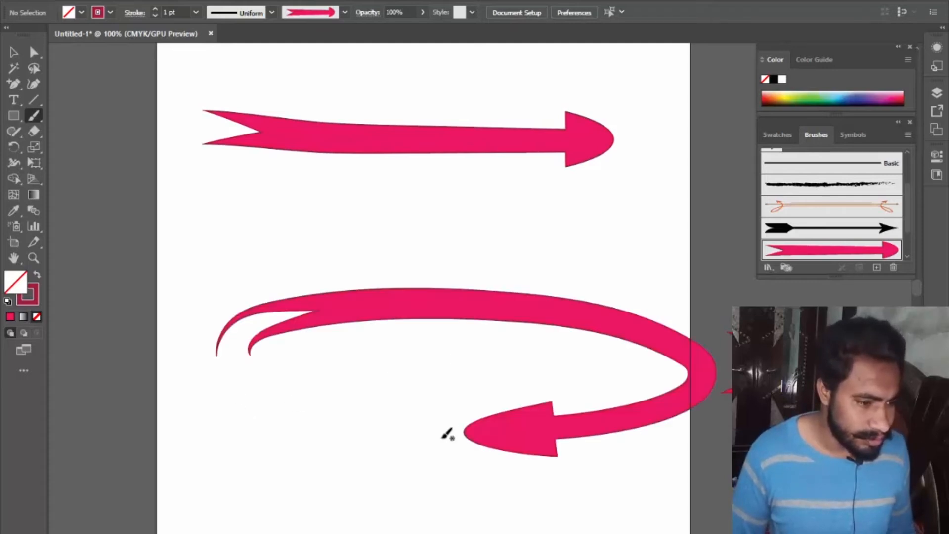
{"action": "mouse_move", "coordinate": [646, 83]}
{"action": "left_mouse_down"}
{"action": "mouse_move", "coordinate": [617, 79]}
{"action": "mouse_move", "coordinate": [458, 128]}
{"action": "mouse_move", "coordinate": [416, 284]}
{"action": "mouse_move", "coordinate": [406, 366]}
{"action": "mouse_move", "coordinate": [329, 373]}
{"action": "left_mouse_up"}
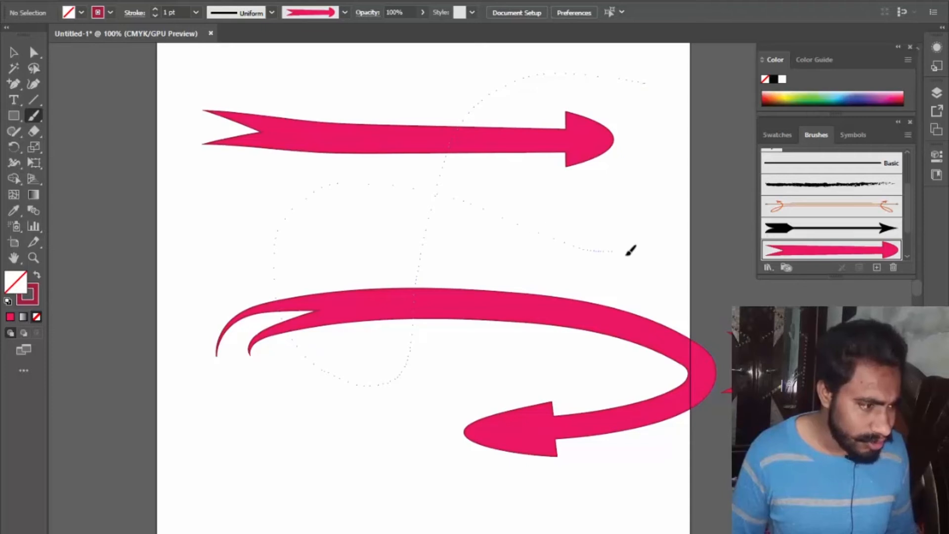
{"action": "left_click_drag", "start_coordinate": [631, 251], "coordinate": [632, 252]}
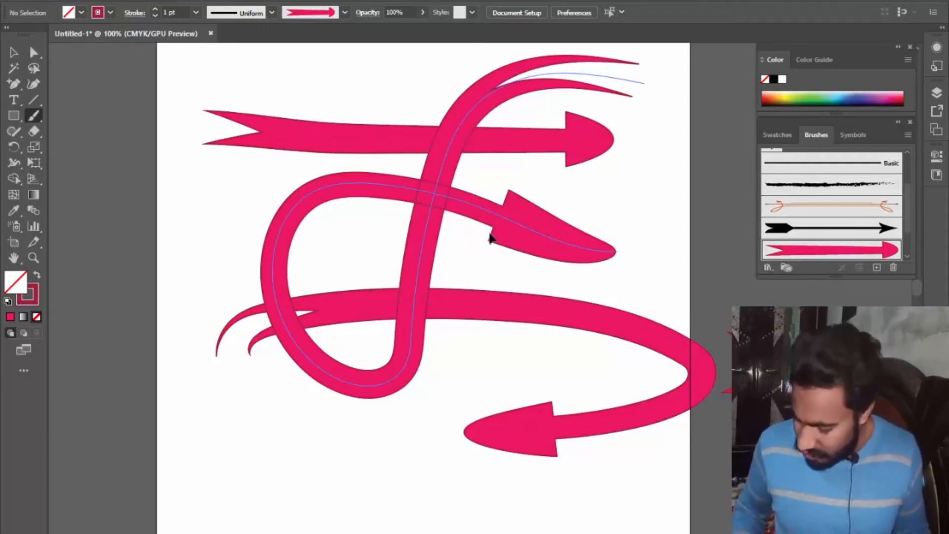
{"action": "key", "text": "ctrl+a"}
{"action": "key", "text": "Delete"}
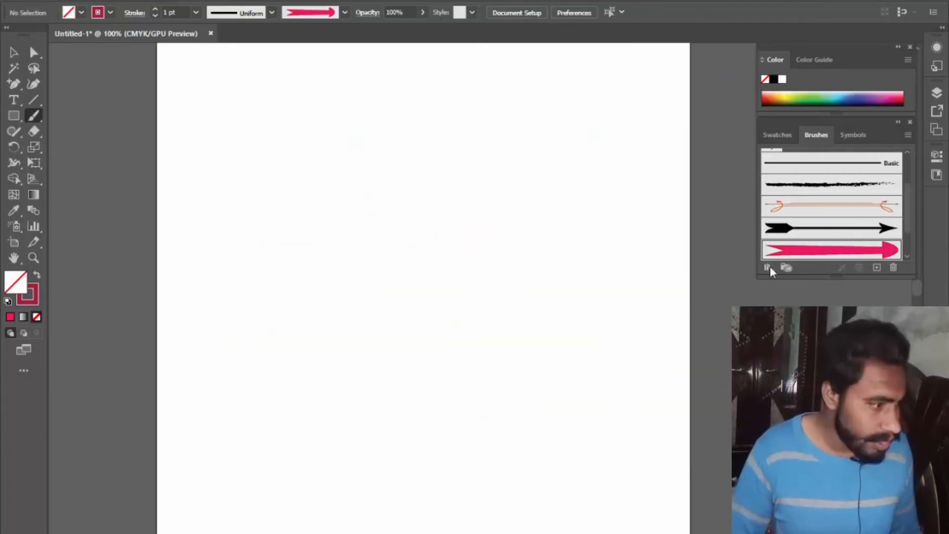
Set the arrow brush to Stretch Between Guides, with the start guide at 13.7303 mm and the end guide at 81.6549 mm
{"action": "double_click", "coordinate": [793, 252]}
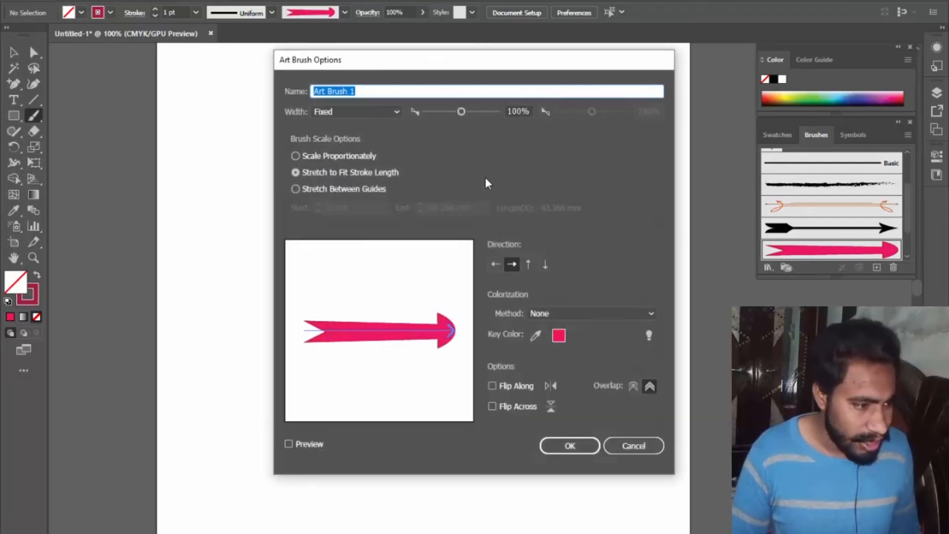
{"action": "left_click_drag", "start_coordinate": [422, 66], "coordinate": [420, 55]}
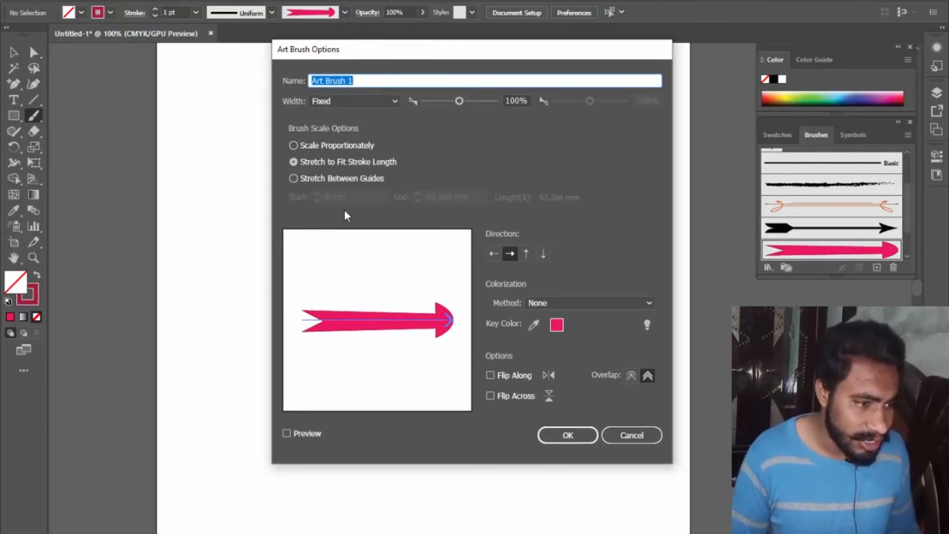
{"action": "left_click", "coordinate": [293, 178]}
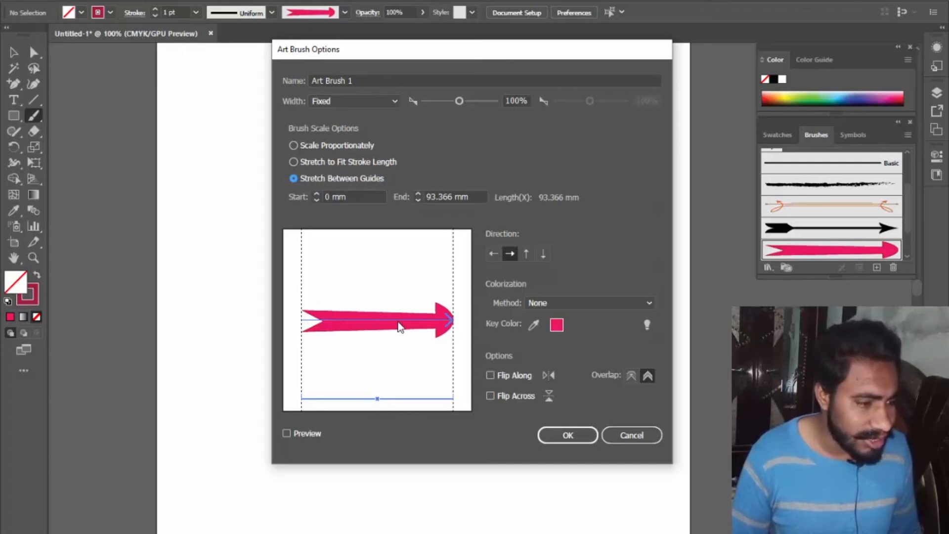
{"action": "left_click_drag", "start_coordinate": [302, 324], "coordinate": [324, 333]}
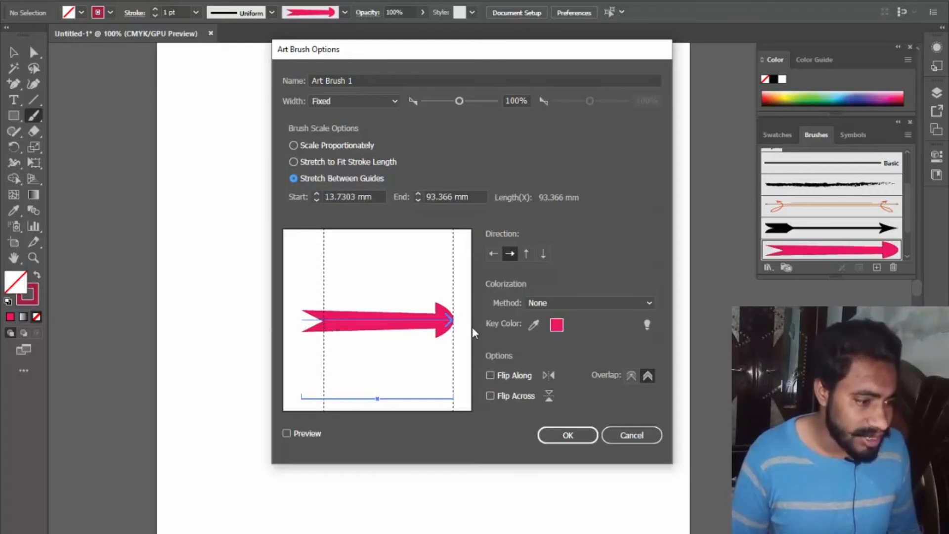
{"action": "left_click_drag", "start_coordinate": [452, 345], "coordinate": [434, 358]}
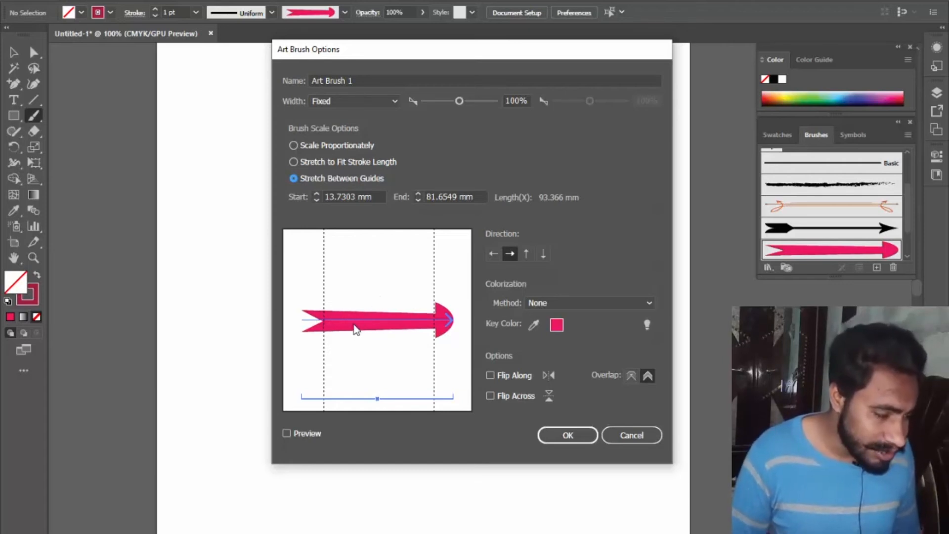
Set the arrow brush's colorization method to Tints and apply the brush options
{"action": "left_click", "coordinate": [648, 303]}
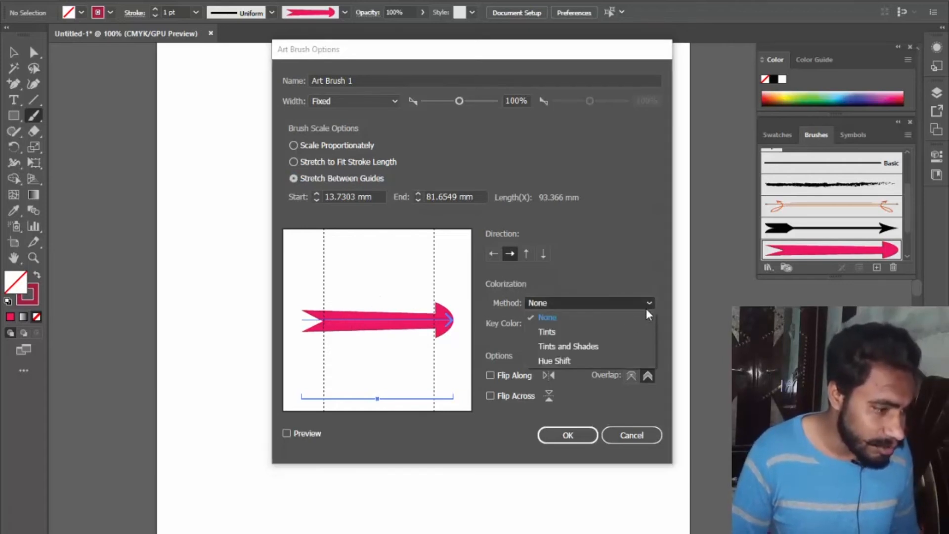
{"action": "left_click", "coordinate": [567, 329]}
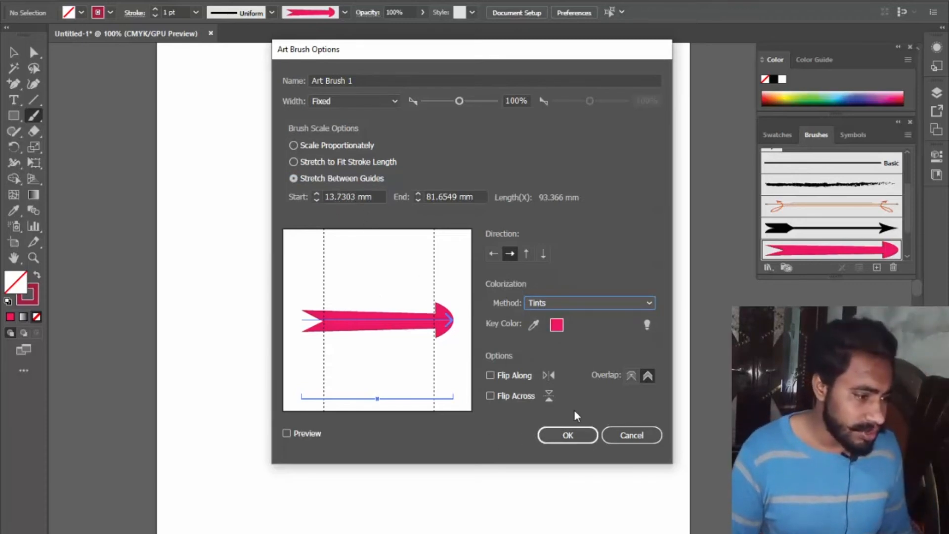
{"action": "left_click", "coordinate": [568, 435]}
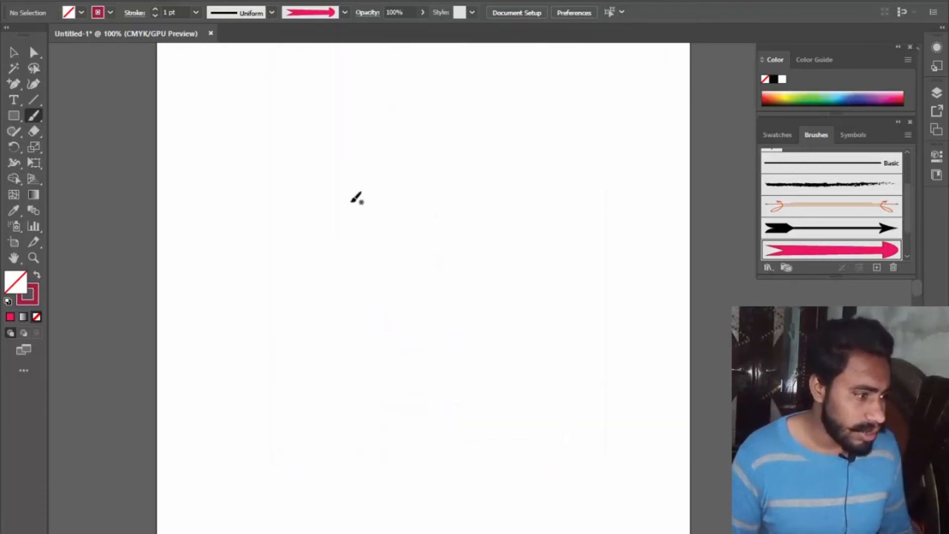
Paint a short and a long looping test stroke with the edited arrow brush, and delete both
{"action": "left_click_drag", "start_coordinate": [309, 182], "coordinate": [551, 189]}
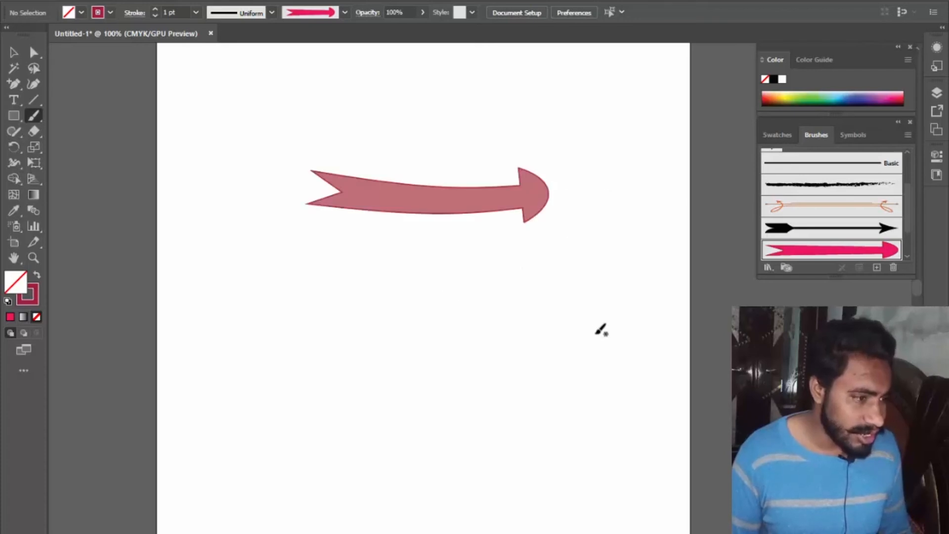
{"action": "mouse_move", "coordinate": [584, 324]}
{"action": "left_mouse_down"}
{"action": "mouse_move", "coordinate": [275, 296]}
{"action": "mouse_move", "coordinate": [525, 201]}
{"action": "mouse_move", "coordinate": [413, 416]}
{"action": "mouse_move", "coordinate": [445, 428]}
{"action": "left_mouse_up"}
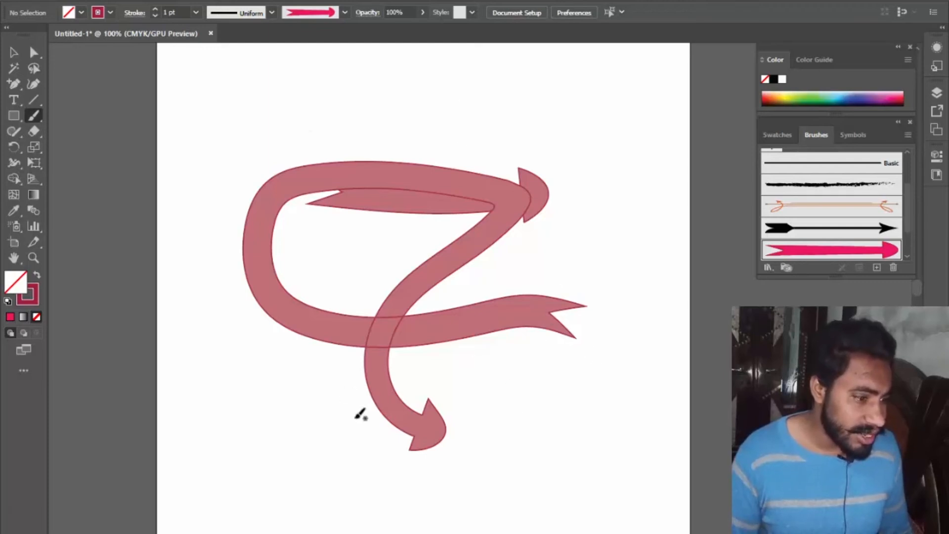
{"action": "key", "text": "ctrl+a"}
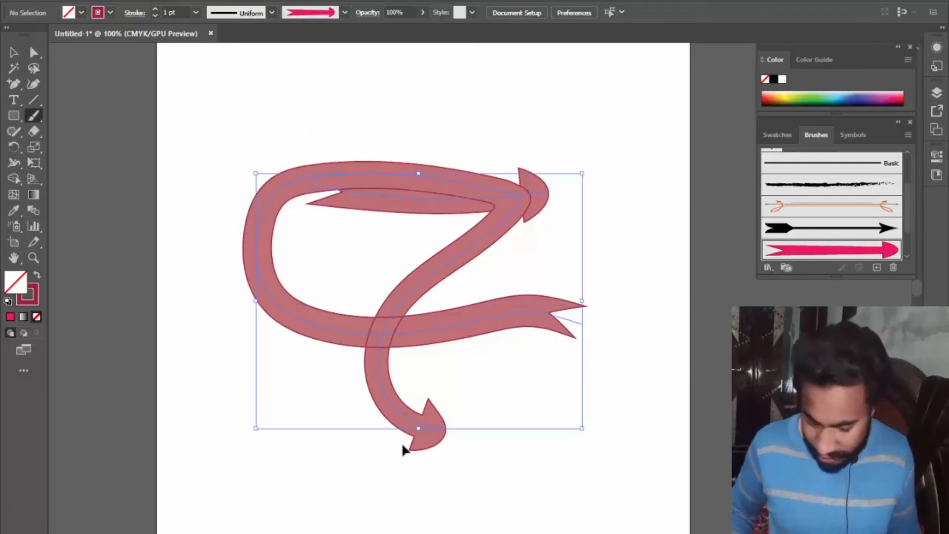
{"action": "key", "text": "Delete"}
Paint a long arrow stroke that loops over itself across the artboard, and select it with the Selection tool
{"action": "mouse_move", "coordinate": [232, 117]}
{"action": "left_mouse_down"}
{"action": "mouse_move", "coordinate": [540, 178]}
{"action": "mouse_move", "coordinate": [371, 269]}
{"action": "mouse_move", "coordinate": [272, 363]}
{"action": "mouse_move", "coordinate": [407, 430]}
{"action": "mouse_move", "coordinate": [557, 349]}
{"action": "mouse_move", "coordinate": [314, 230]}
{"action": "mouse_move", "coordinate": [546, 120]}
{"action": "mouse_move", "coordinate": [652, 118]}
{"action": "left_mouse_up"}
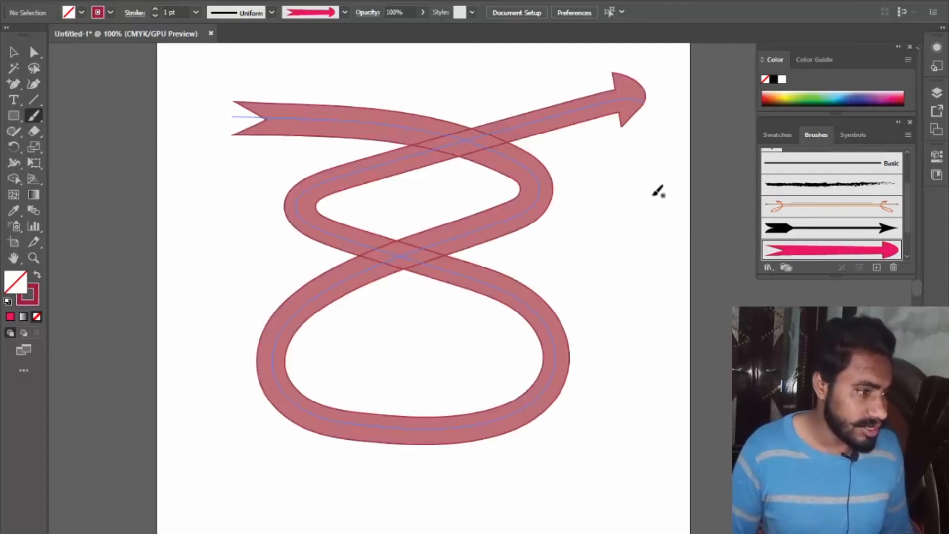
{"action": "left_click", "coordinate": [9, 319]}
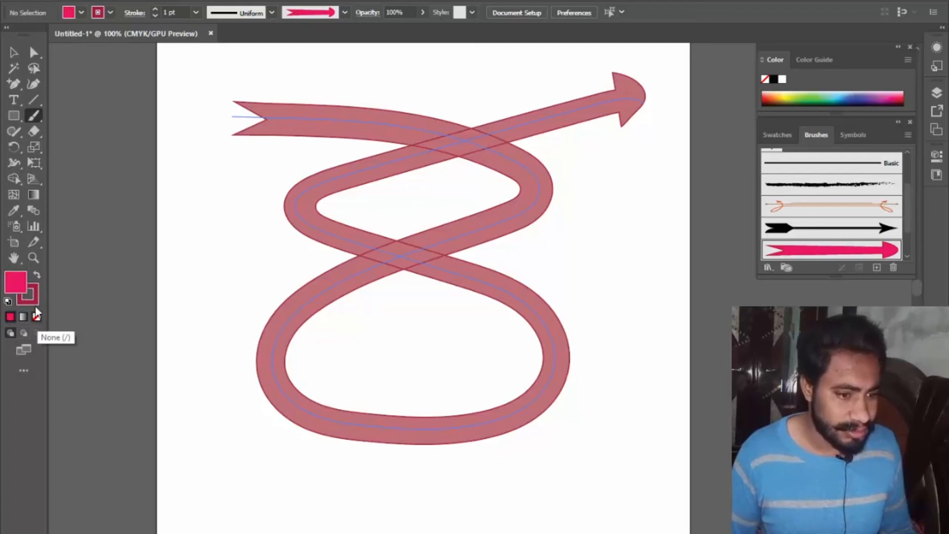
{"action": "left_click", "coordinate": [14, 52]}
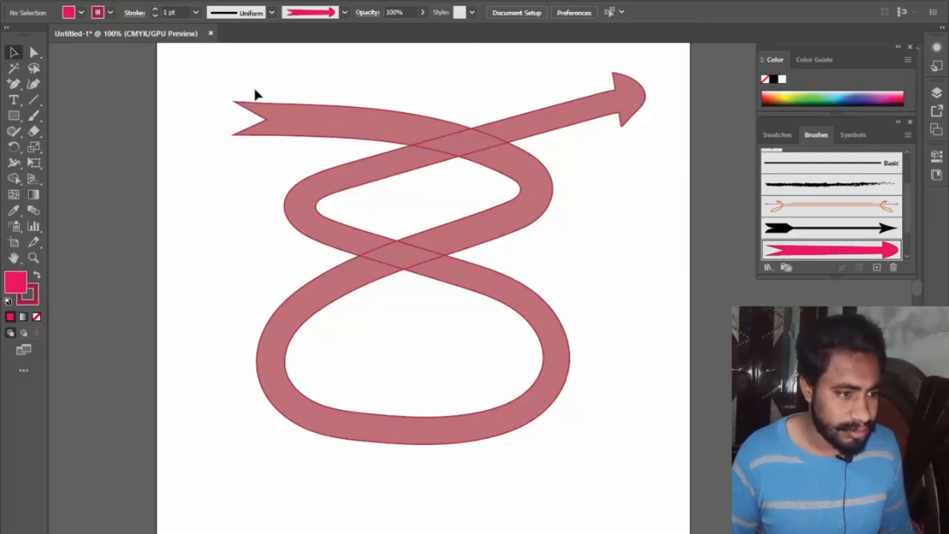
{"action": "left_click_drag", "start_coordinate": [254, 92], "coordinate": [514, 330]}
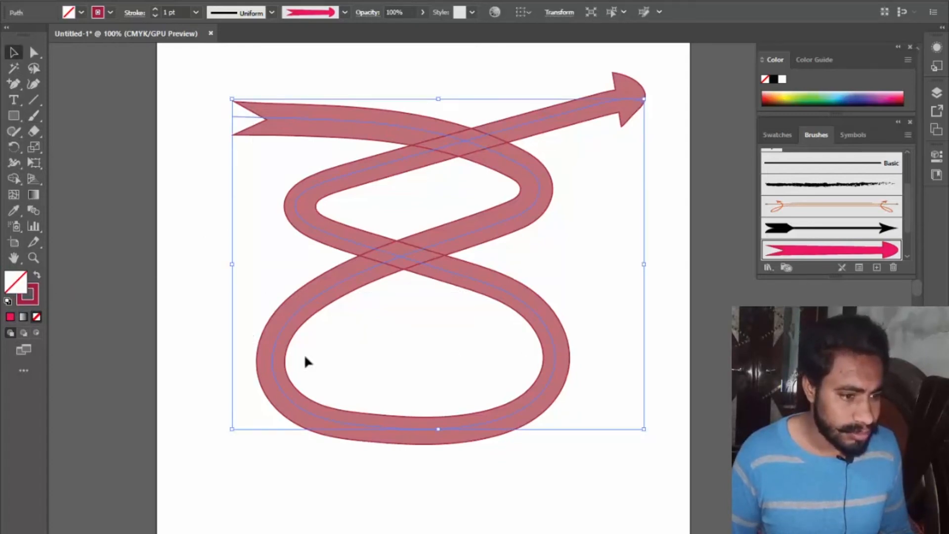
Recolor the selected looping arrow stroke bright pink, and reapply the pink arrow art brush to it, accepting its brush options
{"action": "double_click", "coordinate": [37, 302]}
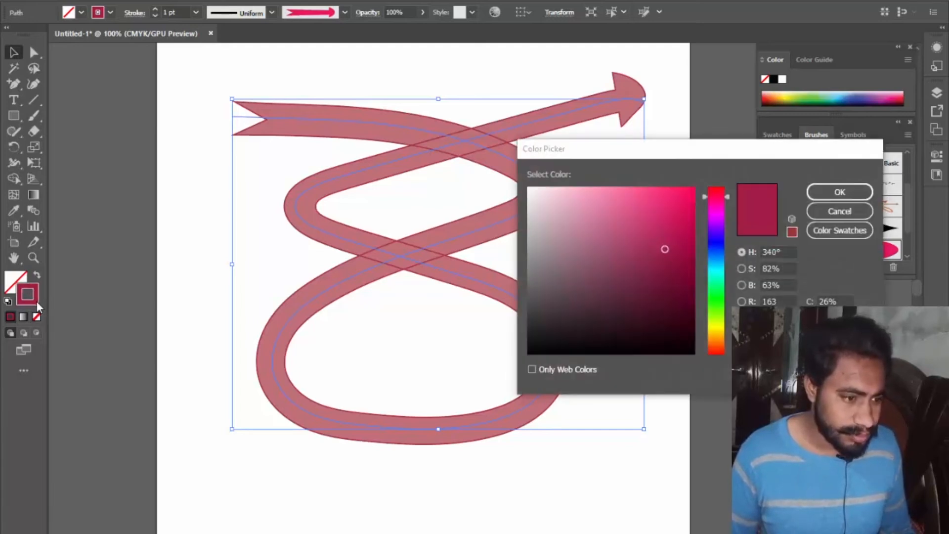
{"action": "left_click", "coordinate": [839, 191]}
{"action": "left_click", "coordinate": [837, 194]}
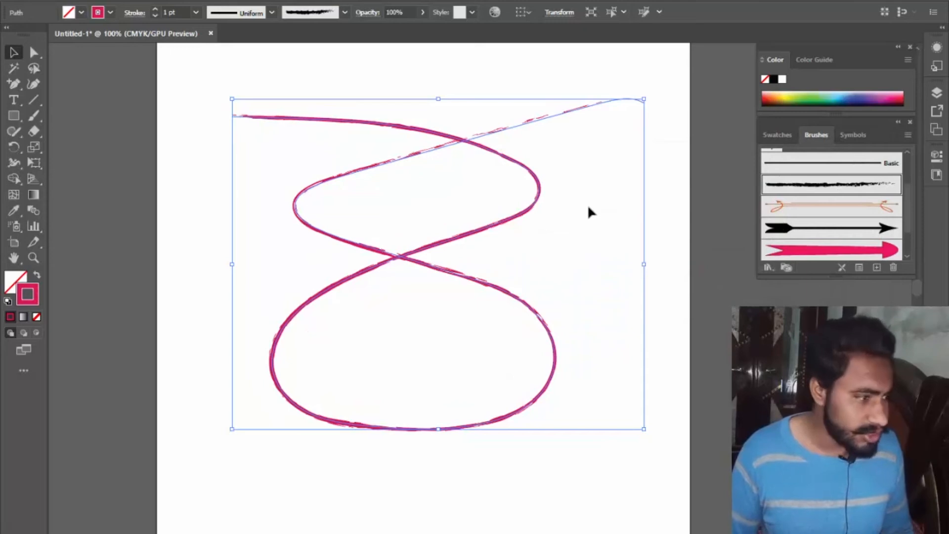
{"action": "double_click", "coordinate": [835, 251]}
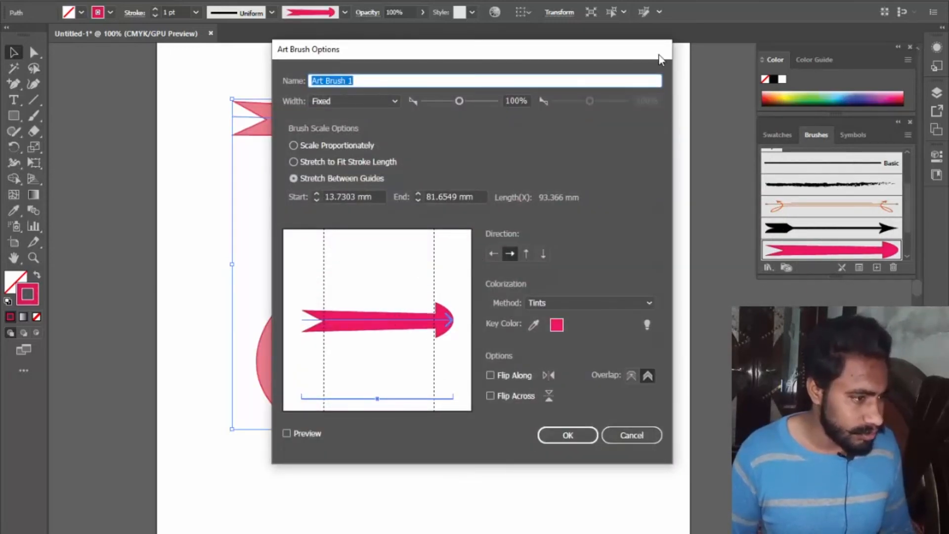
{"action": "left_click", "coordinate": [569, 434]}
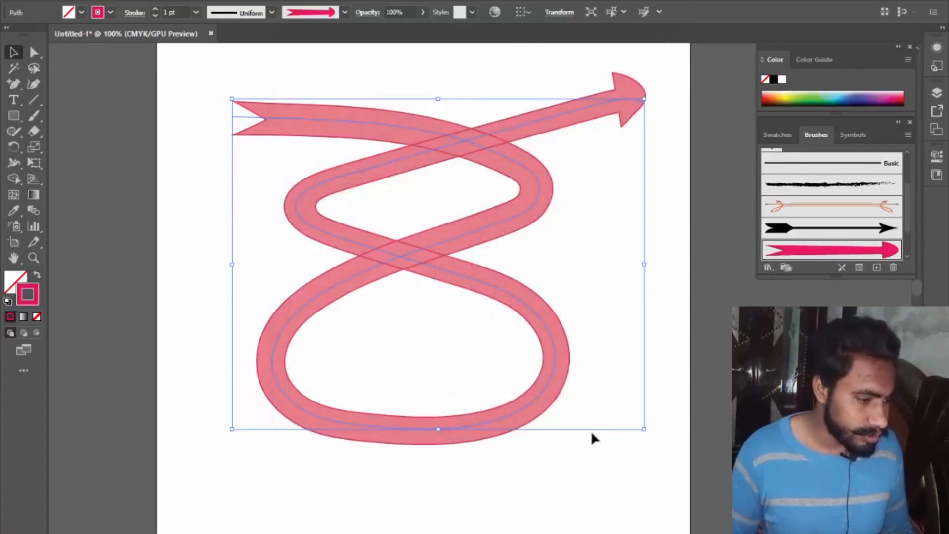
Isolate the looping arrow stroke and delete it from the artboard
{"action": "double_click", "coordinate": [447, 249]}
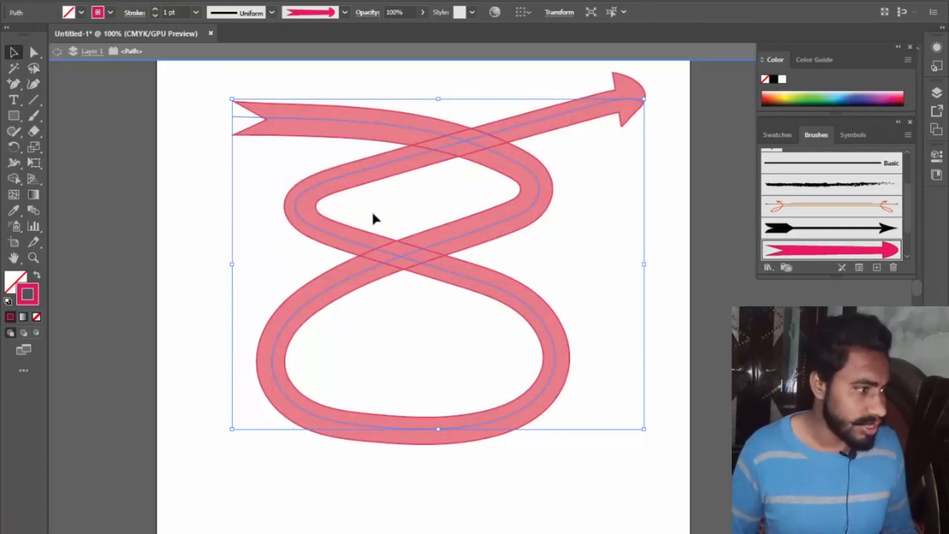
{"action": "key", "text": "ctrl"}
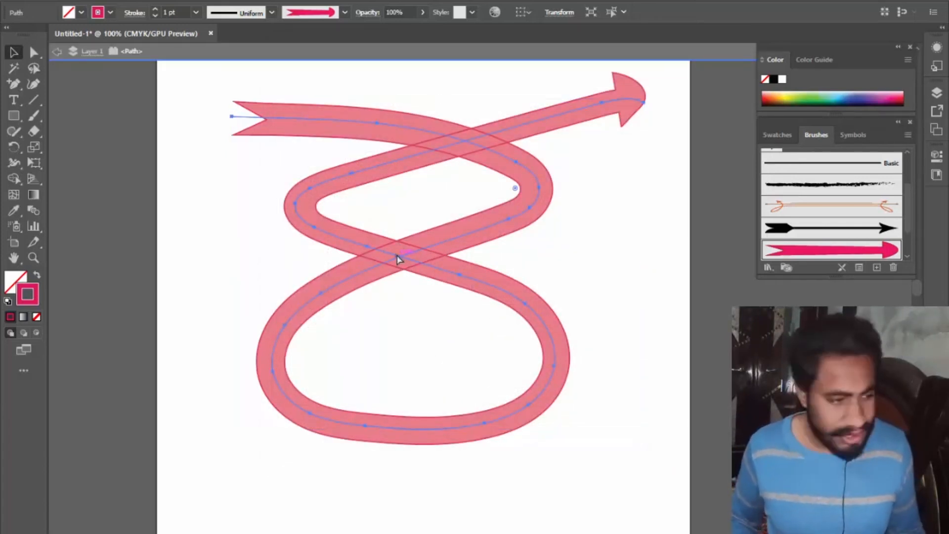
{"action": "key", "text": "Delete"}
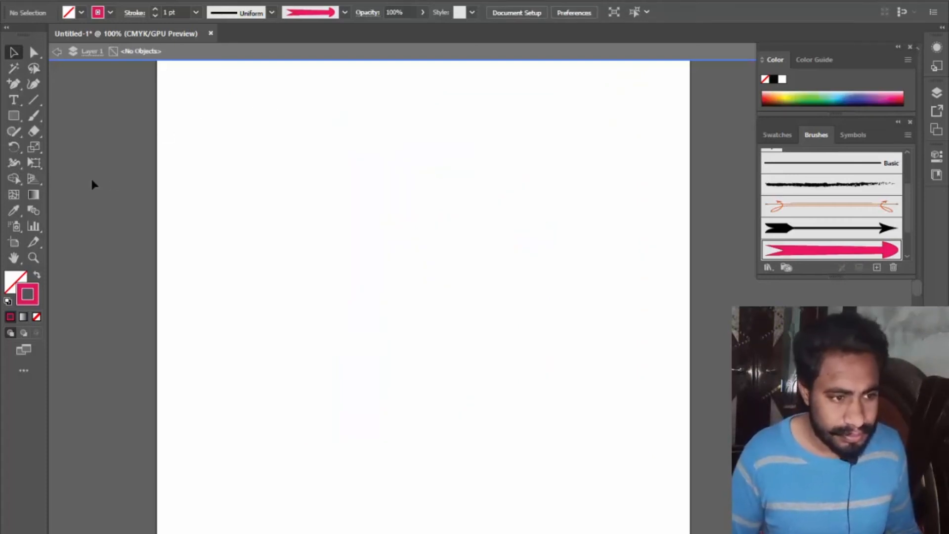
Start a new bristle brush and set its shape to Round Fan
{"action": "left_click", "coordinate": [876, 267]}
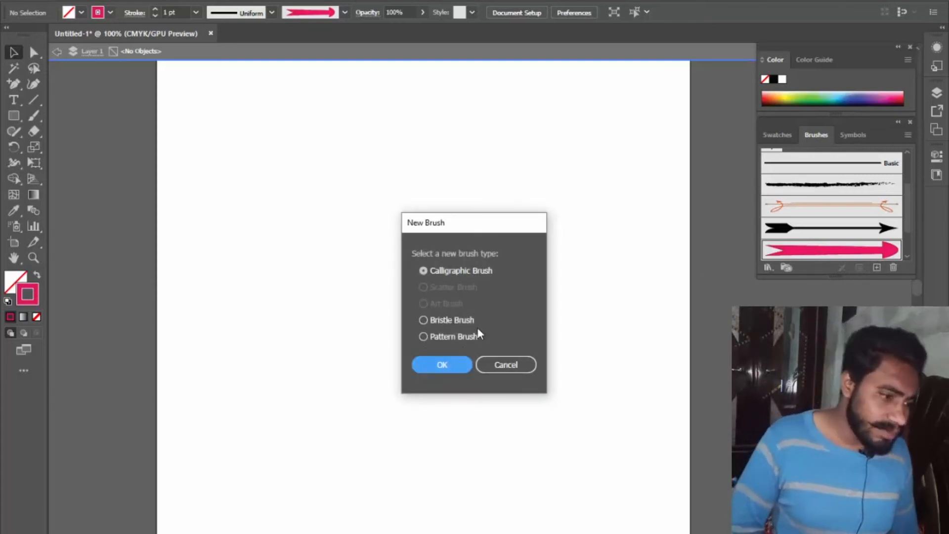
{"action": "left_click", "coordinate": [437, 319]}
{"action": "left_click", "coordinate": [439, 369]}
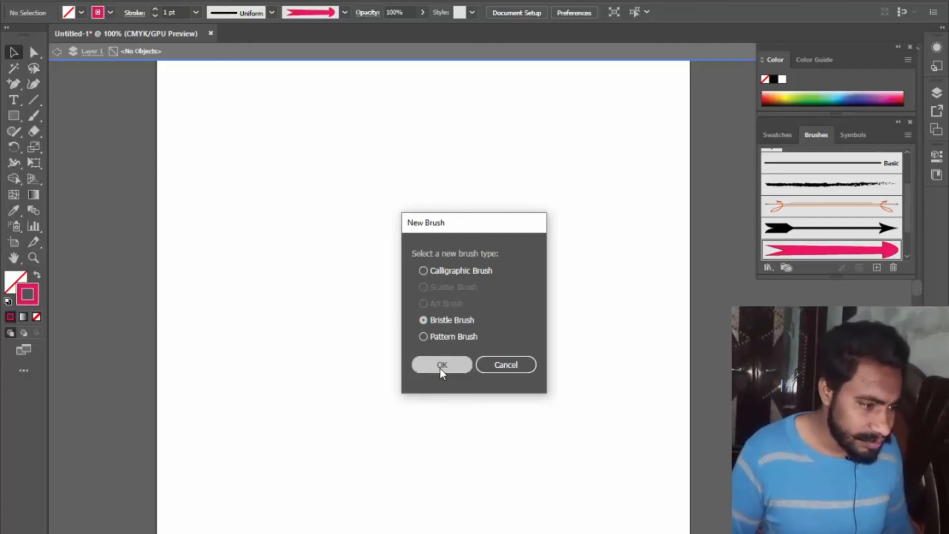
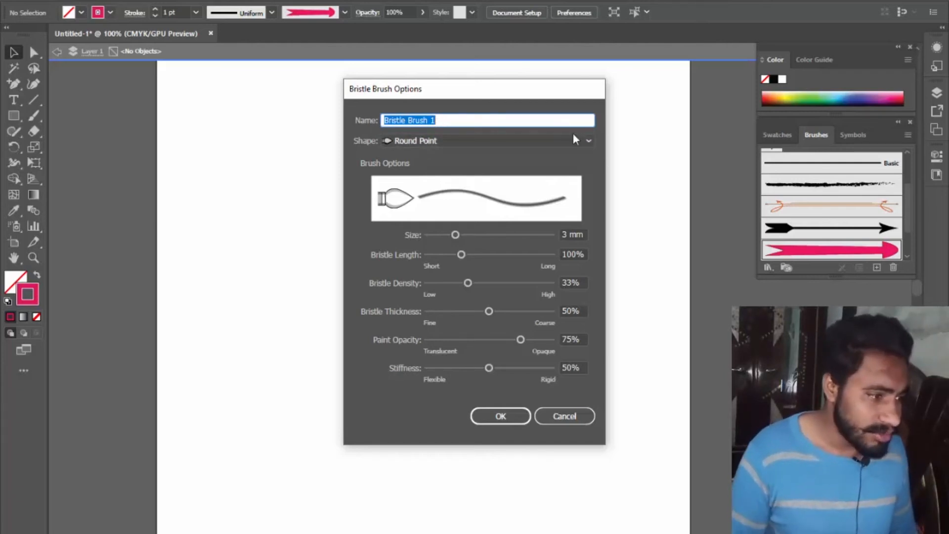
{"action": "left_click", "coordinate": [585, 139]}
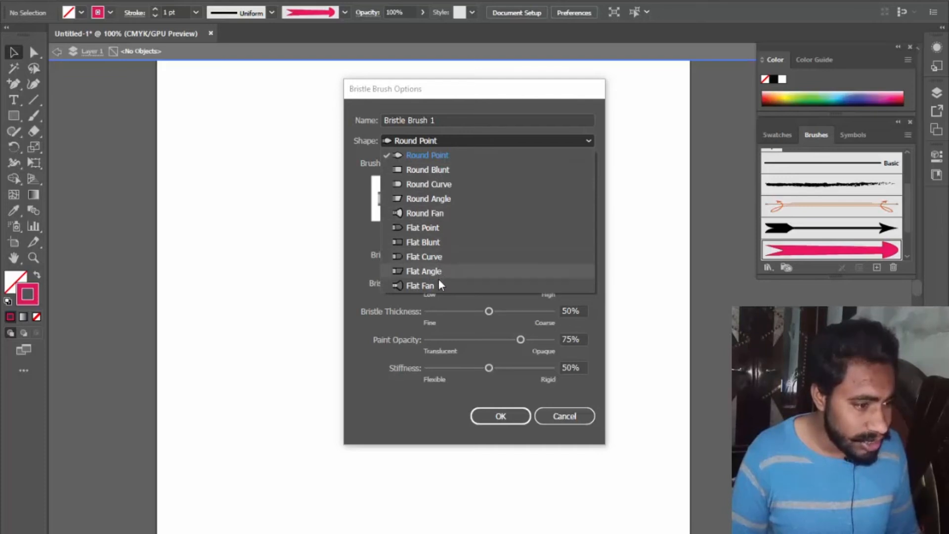
{"action": "left_click", "coordinate": [444, 213]}
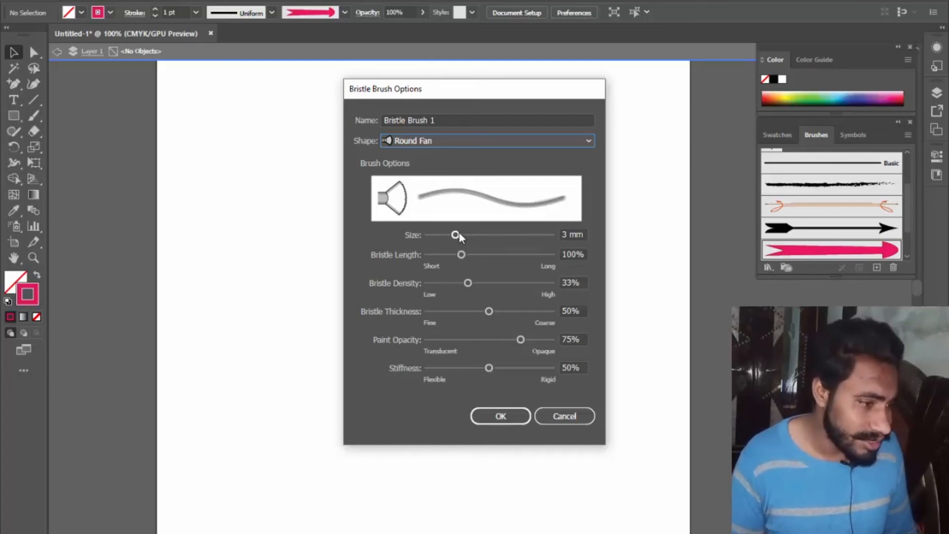
Set size to 2.1 mm, bristle length 117%, density 24%, thickness 19%, paint opacity 59%, lower the stiffness, and create the bristle brush
{"action": "mouse_move", "coordinate": [455, 235]}
{"action": "left_mouse_down"}
{"action": "mouse_move", "coordinate": [479, 230]}
{"action": "mouse_move", "coordinate": [443, 233]}
{"action": "left_mouse_up"}
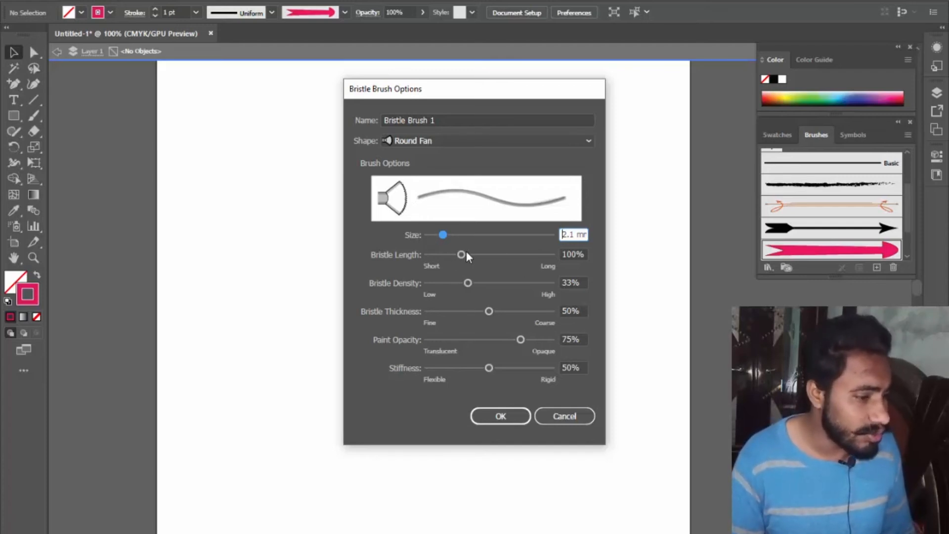
{"action": "mouse_move", "coordinate": [462, 254]}
{"action": "left_mouse_down"}
{"action": "mouse_move", "coordinate": [509, 254]}
{"action": "mouse_move", "coordinate": [469, 252]}
{"action": "left_mouse_up"}
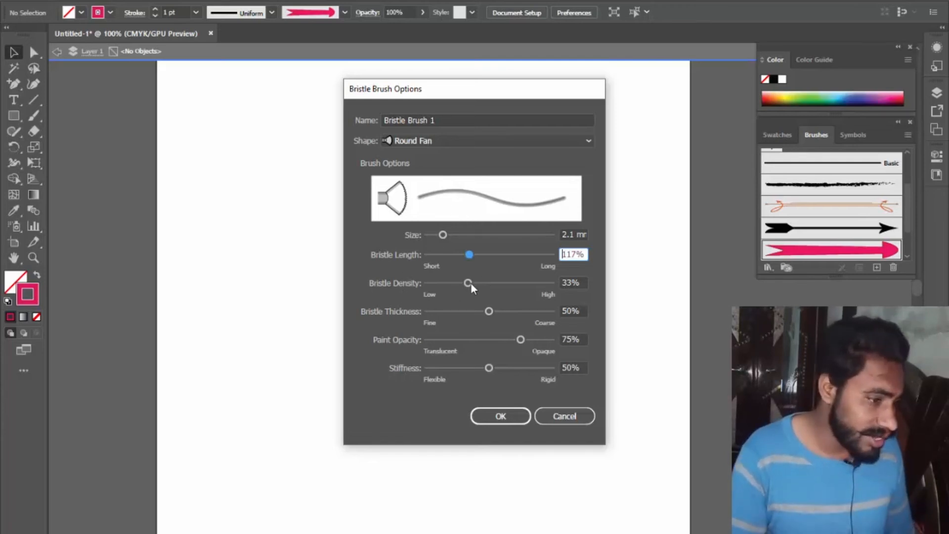
{"action": "mouse_move", "coordinate": [471, 284]}
{"action": "left_mouse_down"}
{"action": "mouse_move", "coordinate": [476, 289]}
{"action": "mouse_move", "coordinate": [437, 280]}
{"action": "mouse_move", "coordinate": [457, 284]}
{"action": "left_mouse_up"}
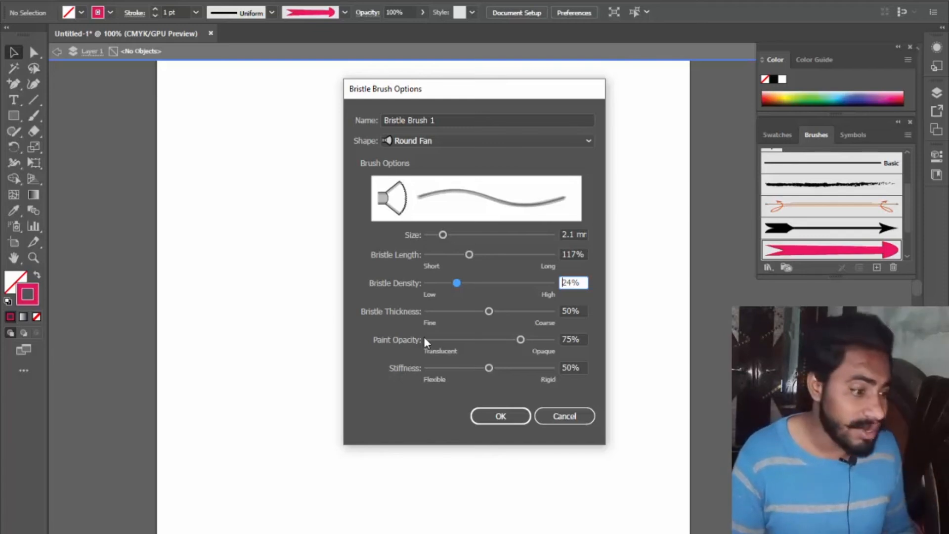
{"action": "left_click_drag", "start_coordinate": [491, 311], "coordinate": [446, 325]}
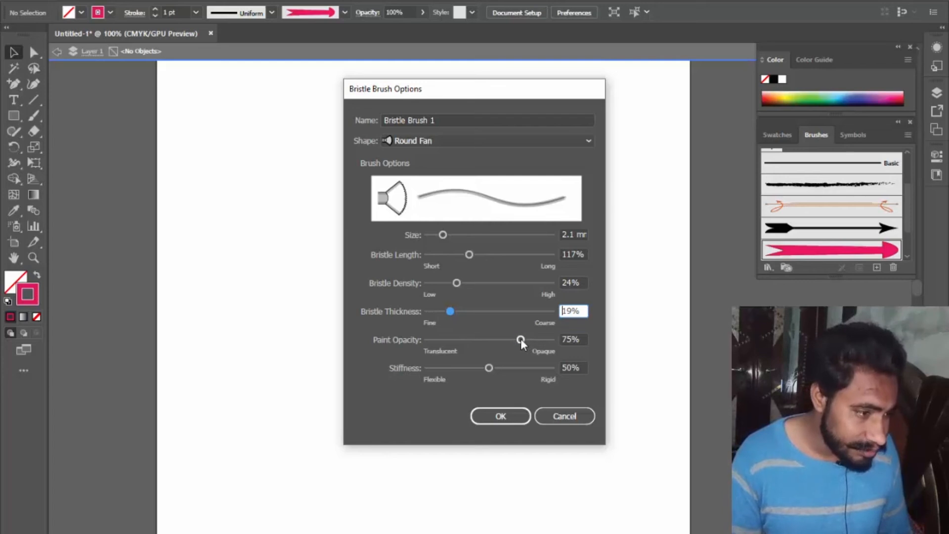
{"action": "mouse_move", "coordinate": [520, 339]}
{"action": "left_mouse_down"}
{"action": "mouse_move", "coordinate": [472, 337]}
{"action": "mouse_move", "coordinate": [541, 343]}
{"action": "mouse_move", "coordinate": [486, 342]}
{"action": "mouse_move", "coordinate": [500, 341]}
{"action": "left_mouse_up"}
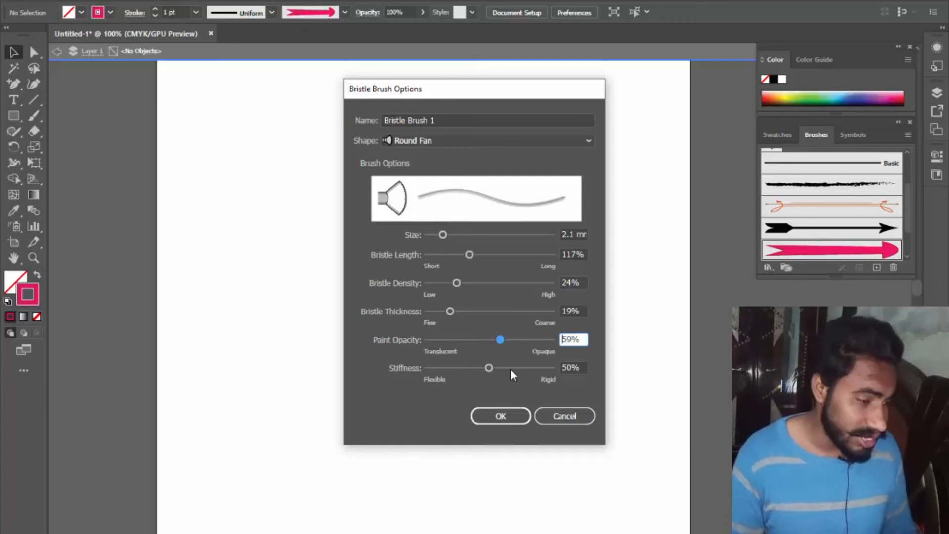
{"action": "left_click_drag", "start_coordinate": [491, 368], "coordinate": [469, 376]}
{"action": "left_click", "coordinate": [496, 414]}
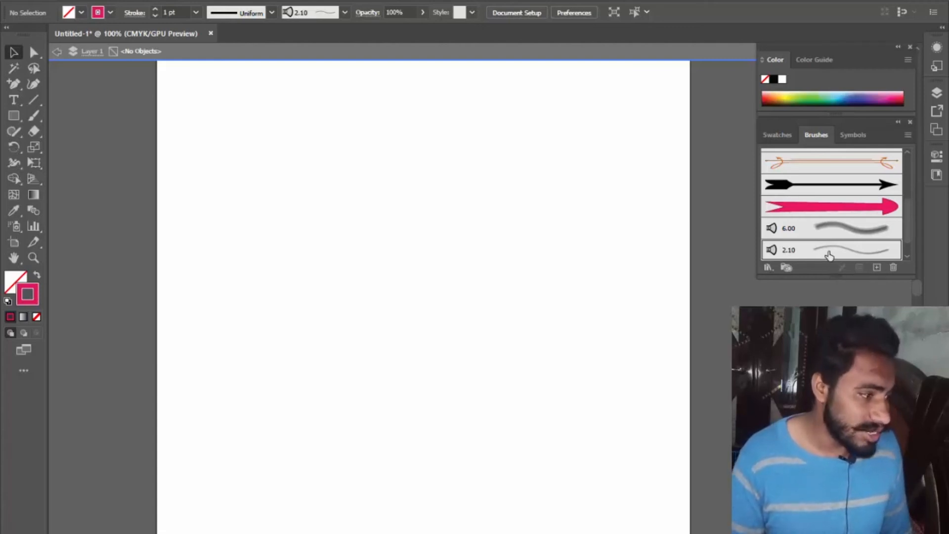
Paint a short curve with the 2.10 bristle brush, and cover the area around it with dense overlapping diagonal strokes at 8 pt stroke weight
{"action": "left_click", "coordinate": [31, 117]}
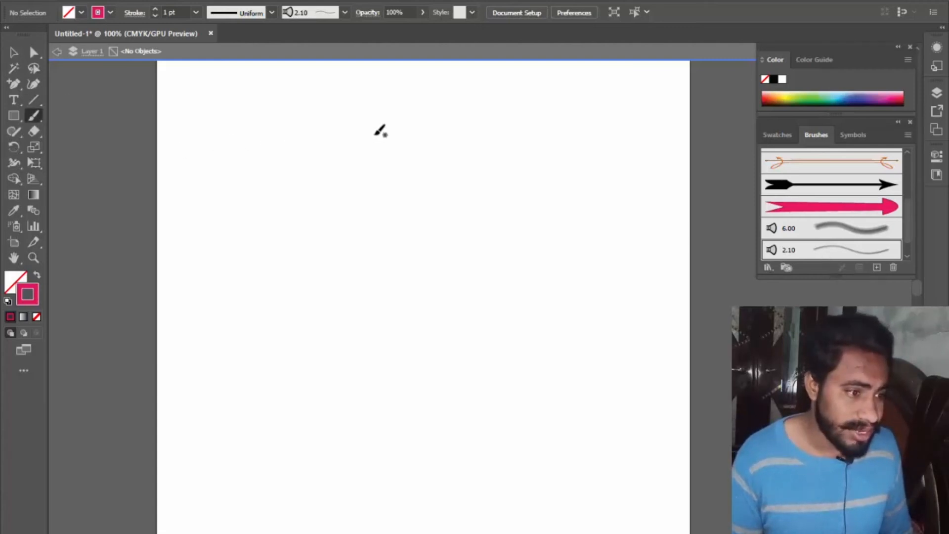
{"action": "mouse_move", "coordinate": [363, 137]}
{"action": "left_mouse_down"}
{"action": "mouse_move", "coordinate": [320, 183]}
{"action": "mouse_move", "coordinate": [265, 277]}
{"action": "left_mouse_up"}
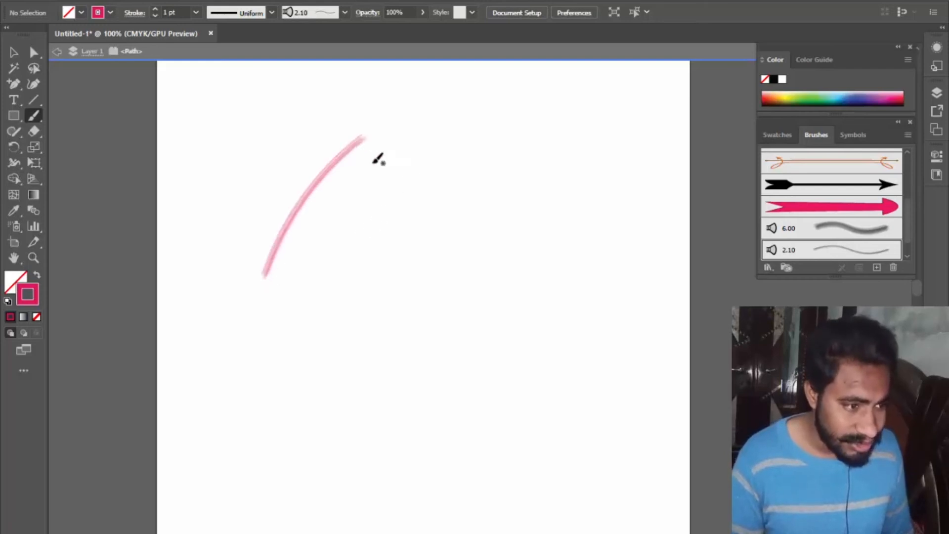
{"action": "scroll", "coordinate": [180, 11], "scroll_direction": "up", "scroll_amount": 2}
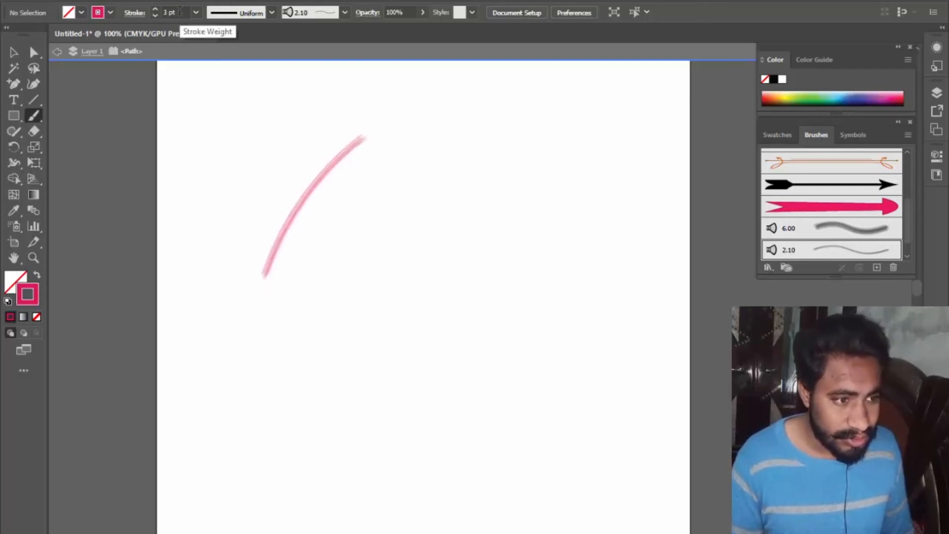
{"action": "scroll", "coordinate": [180, 11], "scroll_direction": "up", "scroll_amount": 3}
{"action": "left_click_drag", "start_coordinate": [424, 155], "coordinate": [298, 258]}
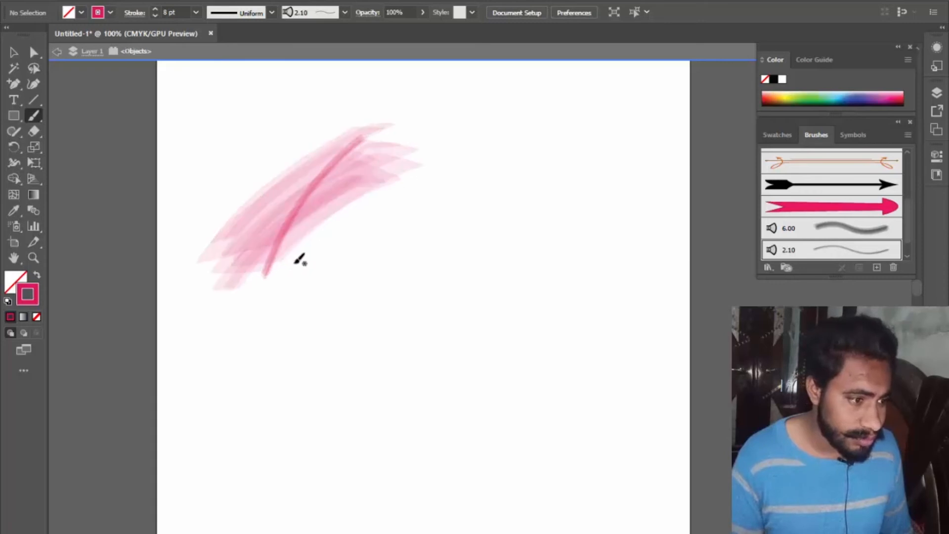
{"action": "mouse_move", "coordinate": [425, 228]}
{"action": "left_mouse_down"}
{"action": "mouse_move", "coordinate": [280, 330]}
{"action": "mouse_move", "coordinate": [478, 263]}
{"action": "mouse_move", "coordinate": [266, 347]}
{"action": "mouse_move", "coordinate": [501, 262]}
{"action": "mouse_move", "coordinate": [434, 230]}
{"action": "mouse_move", "coordinate": [284, 298]}
{"action": "mouse_move", "coordinate": [405, 199]}
{"action": "mouse_move", "coordinate": [215, 272]}
{"action": "mouse_move", "coordinate": [430, 187]}
{"action": "mouse_move", "coordinate": [270, 240]}
{"action": "mouse_move", "coordinate": [478, 189]}
{"action": "mouse_move", "coordinate": [362, 232]}
{"action": "mouse_move", "coordinate": [521, 253]}
{"action": "mouse_move", "coordinate": [489, 247]}
{"action": "mouse_move", "coordinate": [436, 298]}
{"action": "mouse_move", "coordinate": [428, 258]}
{"action": "mouse_move", "coordinate": [330, 378]}
{"action": "mouse_move", "coordinate": [443, 290]}
{"action": "mouse_move", "coordinate": [416, 340]}
{"action": "mouse_move", "coordinate": [361, 281]}
{"action": "mouse_move", "coordinate": [333, 267]}
{"action": "mouse_move", "coordinate": [173, 367]}
{"action": "mouse_move", "coordinate": [284, 228]}
{"action": "mouse_move", "coordinate": [189, 386]}
{"action": "mouse_move", "coordinate": [373, 267]}
{"action": "mouse_move", "coordinate": [267, 386]}
{"action": "mouse_move", "coordinate": [160, 389]}
{"action": "mouse_move", "coordinate": [363, 308]}
{"action": "mouse_move", "coordinate": [307, 407]}
{"action": "mouse_move", "coordinate": [365, 357]}
{"action": "left_mouse_up"}
{"action": "mouse_move", "coordinate": [280, 363]}
{"action": "left_mouse_down"}
{"action": "mouse_move", "coordinate": [240, 406]}
{"action": "mouse_move", "coordinate": [421, 309]}
{"action": "left_mouse_up"}
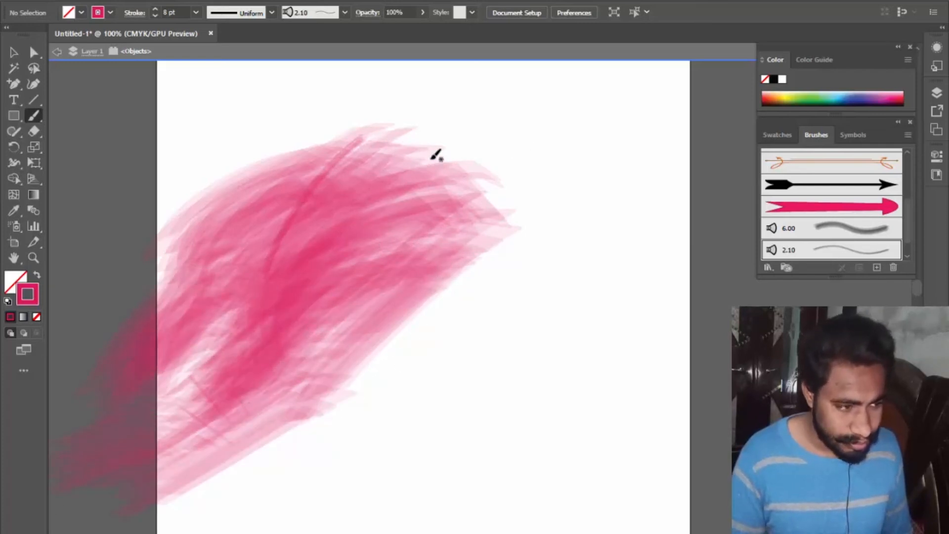
{"action": "mouse_move", "coordinate": [430, 161]}
{"action": "left_mouse_down"}
{"action": "mouse_move", "coordinate": [251, 235]}
{"action": "mouse_move", "coordinate": [187, 385]}
{"action": "mouse_move", "coordinate": [384, 178]}
{"action": "mouse_move", "coordinate": [178, 386]}
{"action": "mouse_move", "coordinate": [502, 206]}
{"action": "mouse_move", "coordinate": [153, 423]}
{"action": "mouse_move", "coordinate": [449, 257]}
{"action": "mouse_move", "coordinate": [202, 438]}
{"action": "mouse_move", "coordinate": [483, 229]}
{"action": "mouse_move", "coordinate": [229, 409]}
{"action": "mouse_move", "coordinate": [413, 190]}
{"action": "mouse_move", "coordinate": [177, 354]}
{"action": "mouse_move", "coordinate": [339, 127]}
{"action": "mouse_move", "coordinate": [404, 160]}
{"action": "mouse_move", "coordinate": [424, 268]}
{"action": "left_mouse_up"}
{"action": "left_click_drag", "start_coordinate": [408, 320], "coordinate": [239, 423]}
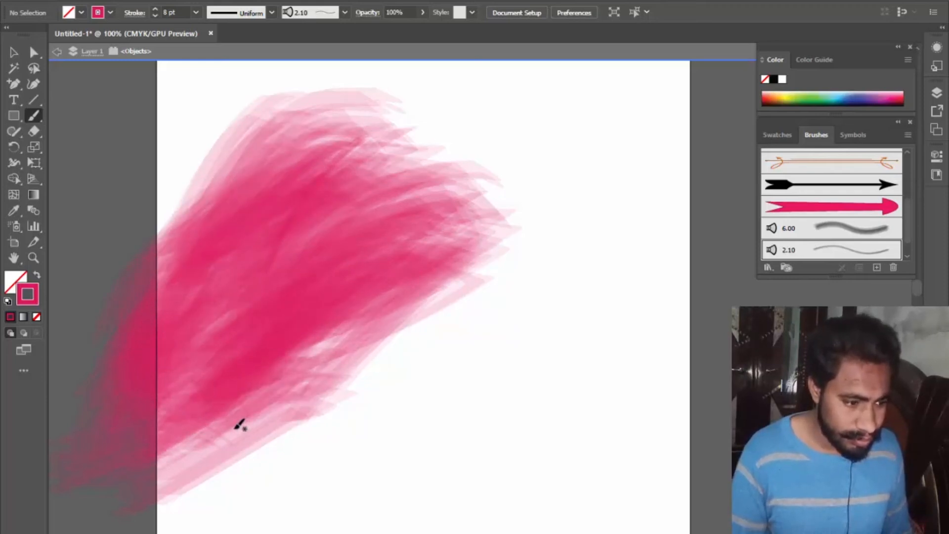
{"action": "mouse_move", "coordinate": [455, 257]}
{"action": "left_mouse_down"}
{"action": "mouse_move", "coordinate": [289, 418]}
{"action": "mouse_move", "coordinate": [234, 440]}
{"action": "left_mouse_up"}
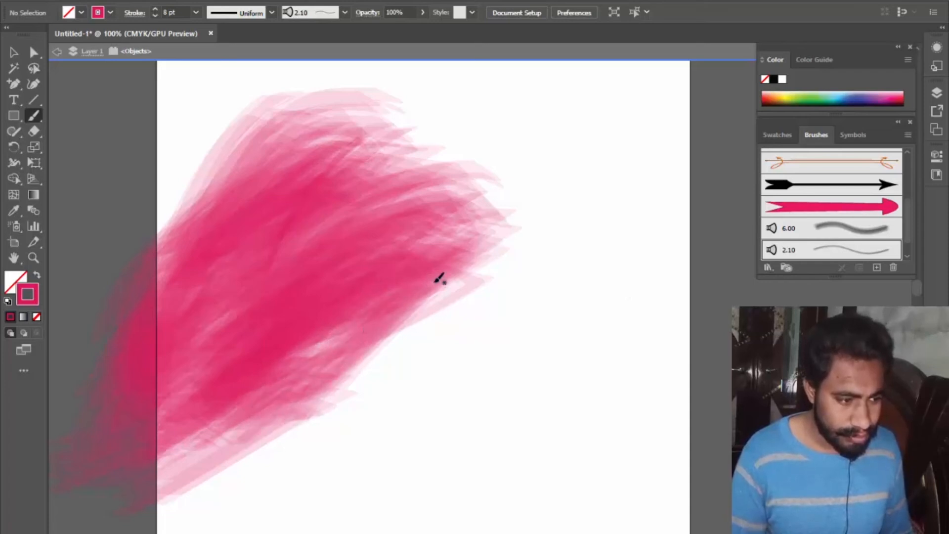
{"action": "mouse_move", "coordinate": [474, 211]}
{"action": "left_mouse_down"}
{"action": "mouse_move", "coordinate": [275, 339]}
{"action": "mouse_move", "coordinate": [166, 457]}
{"action": "left_mouse_up"}
{"action": "left_click_drag", "start_coordinate": [467, 259], "coordinate": [294, 379]}
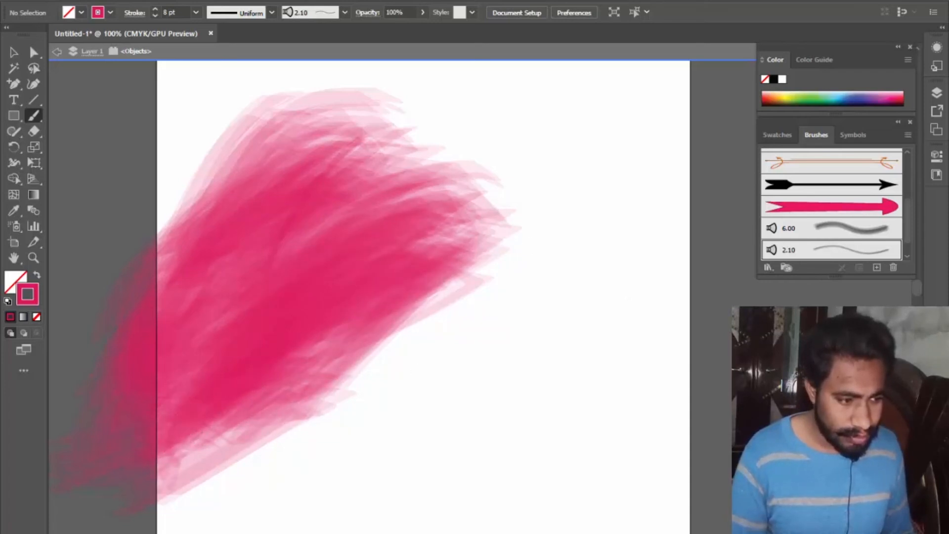
Recolor the bristle strokes near-black (H 337°, S 10%, B 5%), and delete them all from the artboard
{"action": "left_click", "coordinate": [13, 52]}
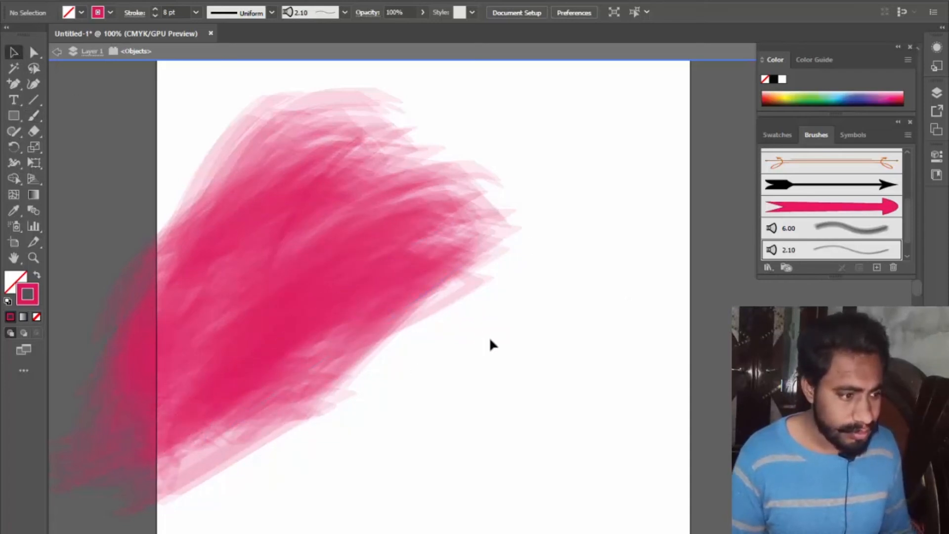
{"action": "key", "text": "ctrl+a"}
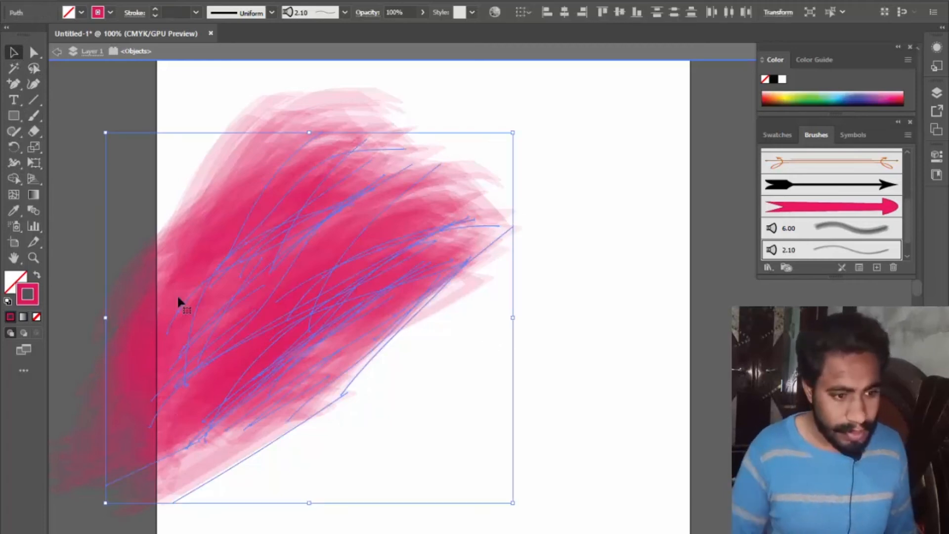
{"action": "double_click", "coordinate": [35, 295]}
{"action": "left_click", "coordinate": [543, 346]}
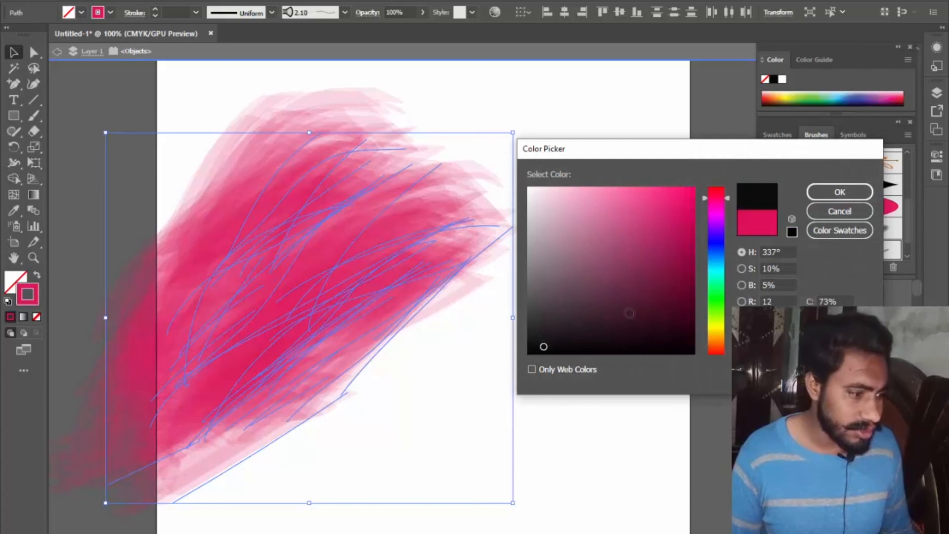
{"action": "left_click", "coordinate": [848, 190]}
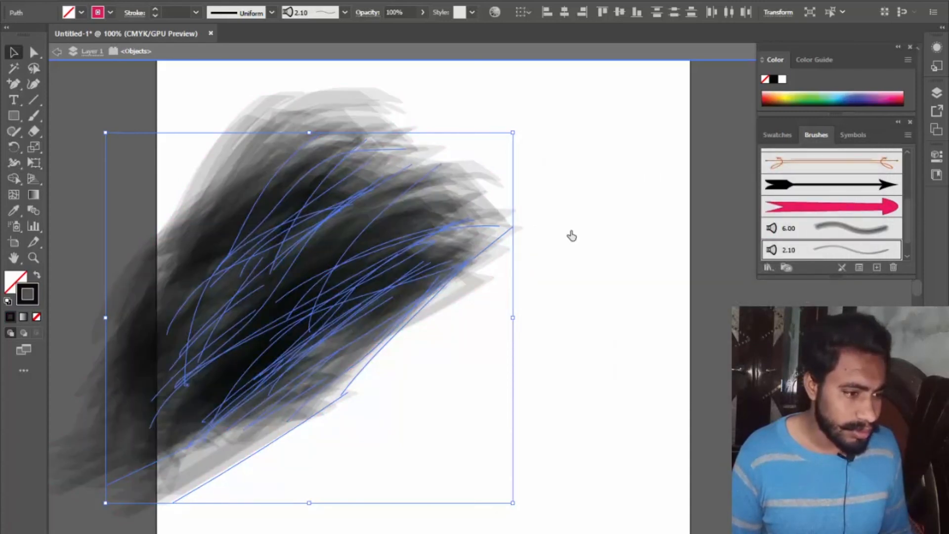
{"action": "left_click", "coordinate": [609, 239]}
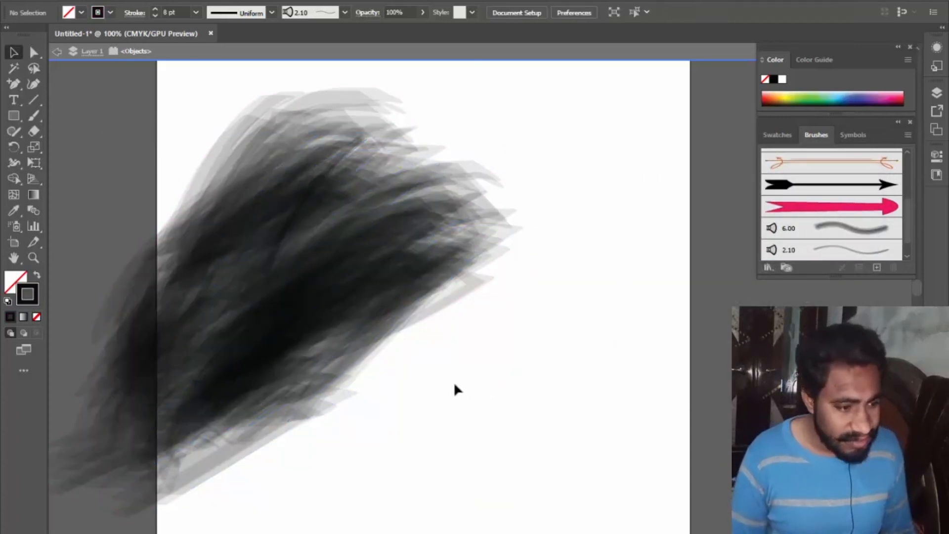
{"action": "key", "text": "ctrl+a"}
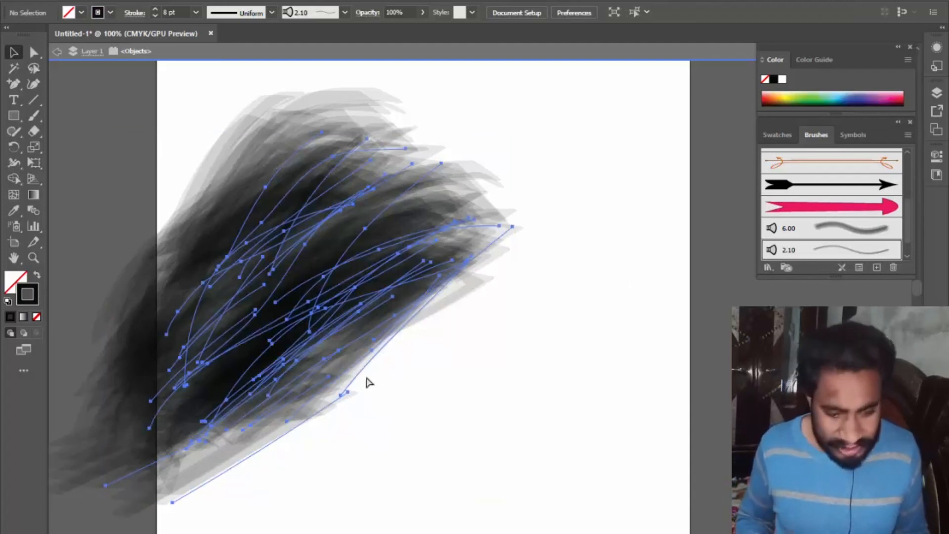
{"action": "key", "text": "Delete"}
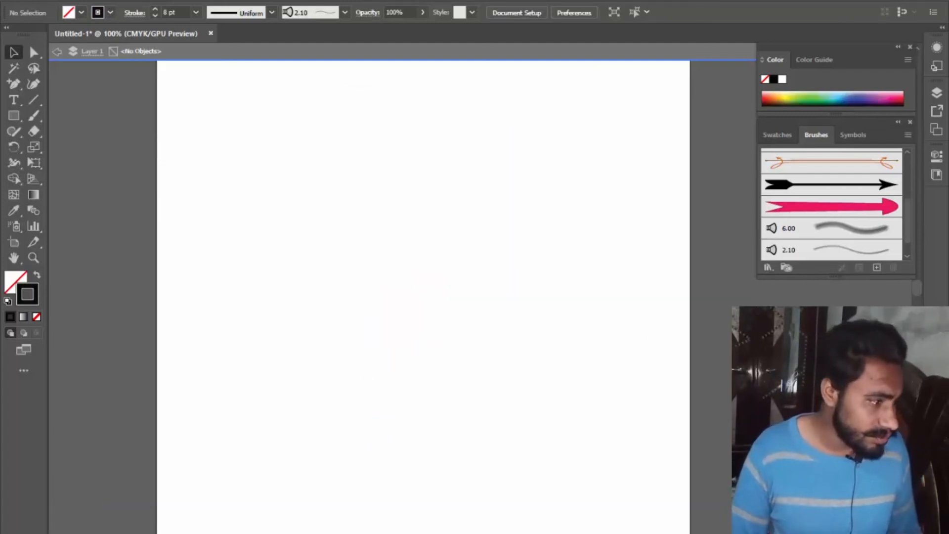
{"action": "left_click", "coordinate": [877, 267]}
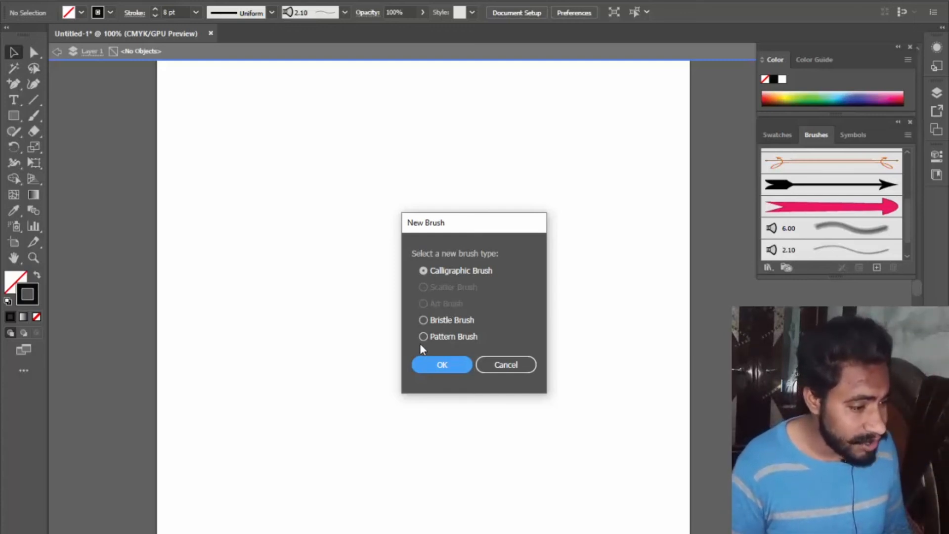
{"action": "left_click", "coordinate": [439, 365]}
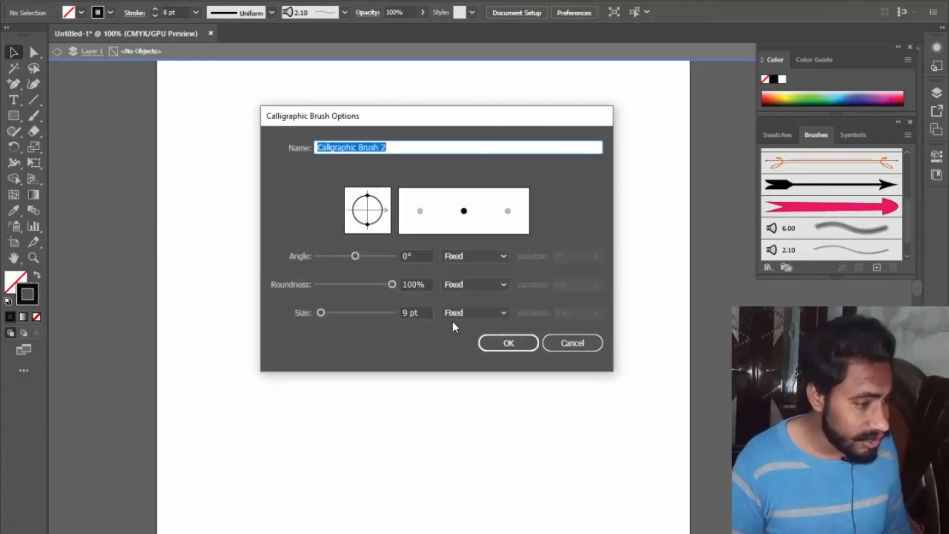
{"action": "left_click", "coordinate": [592, 340]}
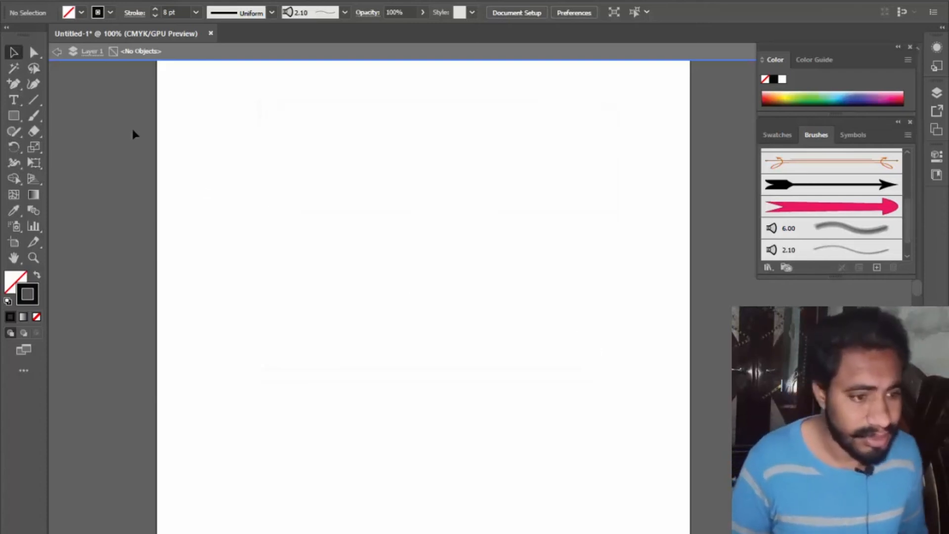
Draw a rectangle about 40 × 54 mm in the upper part of the artboard and set its stroke weight to 1 pt
{"action": "left_click", "coordinate": [14, 115]}
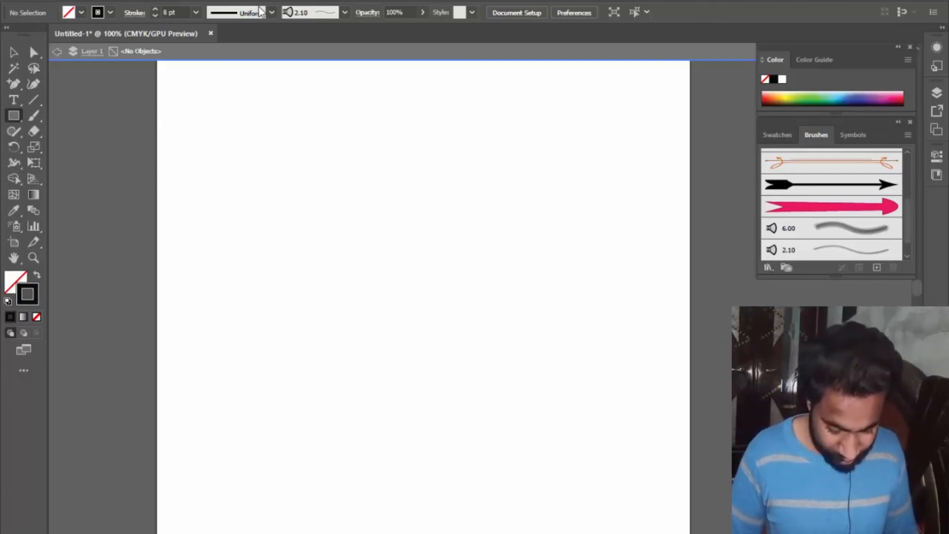
{"action": "left_click_drag", "start_coordinate": [260, 134], "coordinate": [356, 299]}
{"action": "left_click_drag", "start_coordinate": [361, 280], "coordinate": [363, 270]}
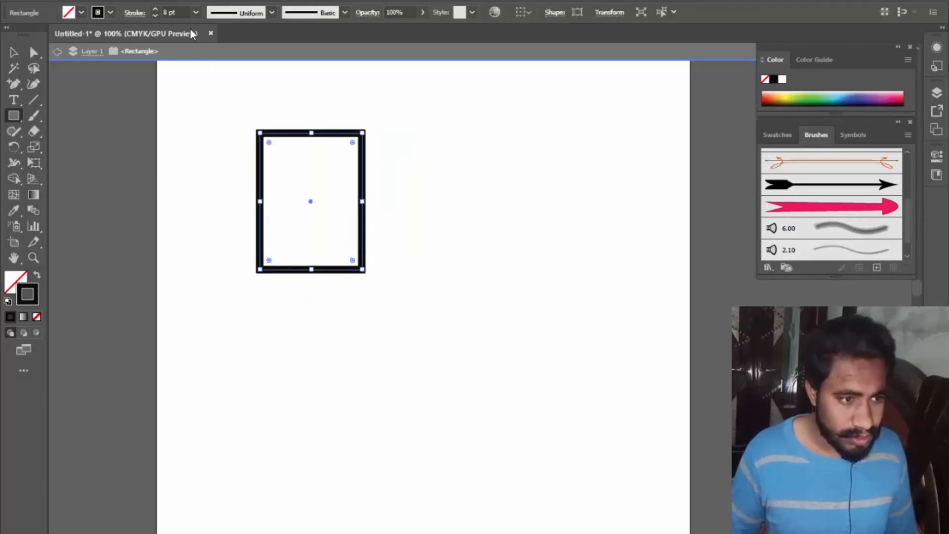
{"action": "scroll", "coordinate": [183, 12], "scroll_direction": "down", "scroll_amount": 6}
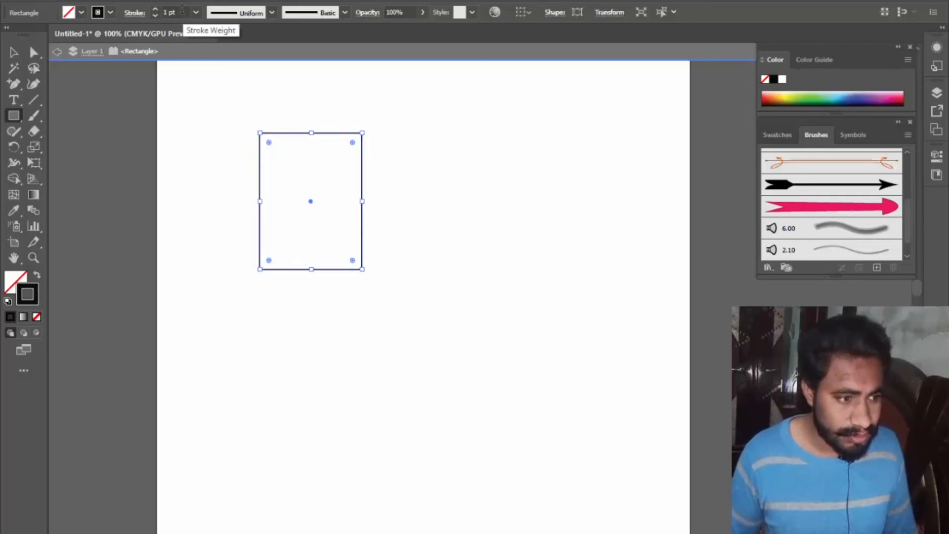
{"action": "key", "text": "v"}
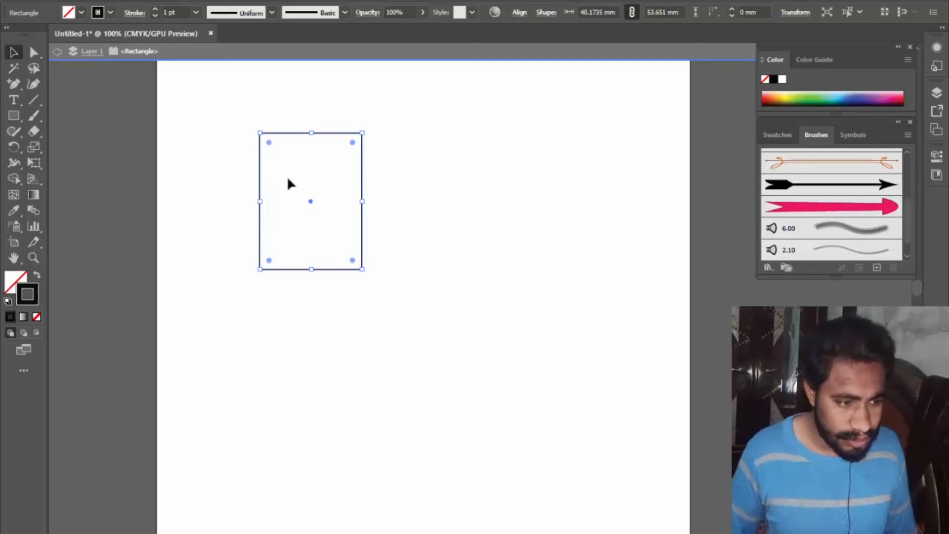
Add two successively smaller concentric copies inside the rectangle, the first about 32 × 43 mm, each scaled from the centre
{"action": "key", "text": "a"}
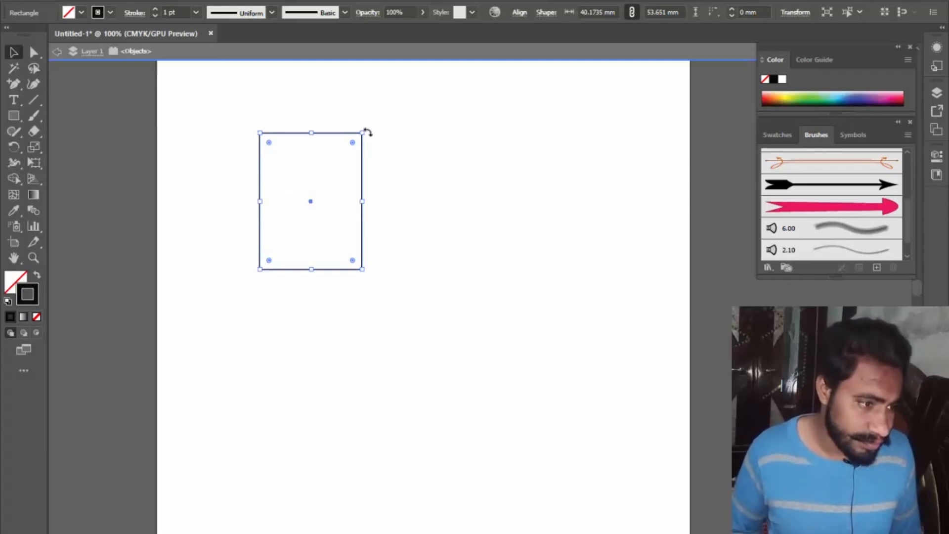
{"action": "left_click_drag", "start_coordinate": [365, 132], "coordinate": [352, 145]}
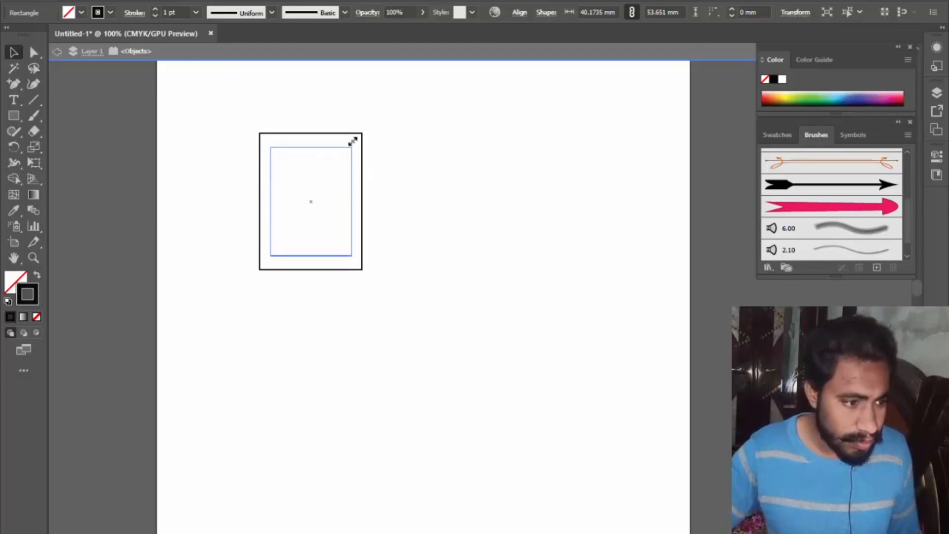
{"action": "left_click", "coordinate": [393, 147]}
{"action": "left_click", "coordinate": [352, 163]}
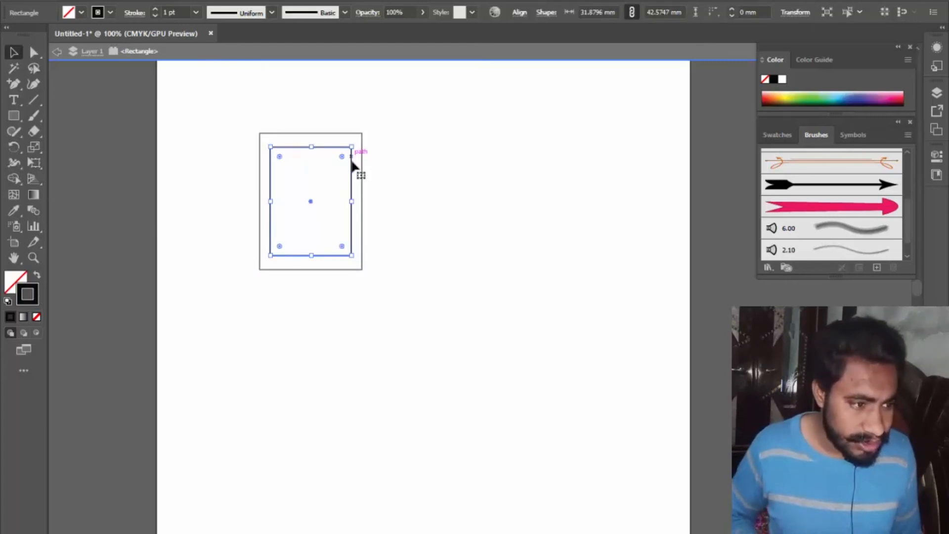
{"action": "key", "text": "ctrl+c"}
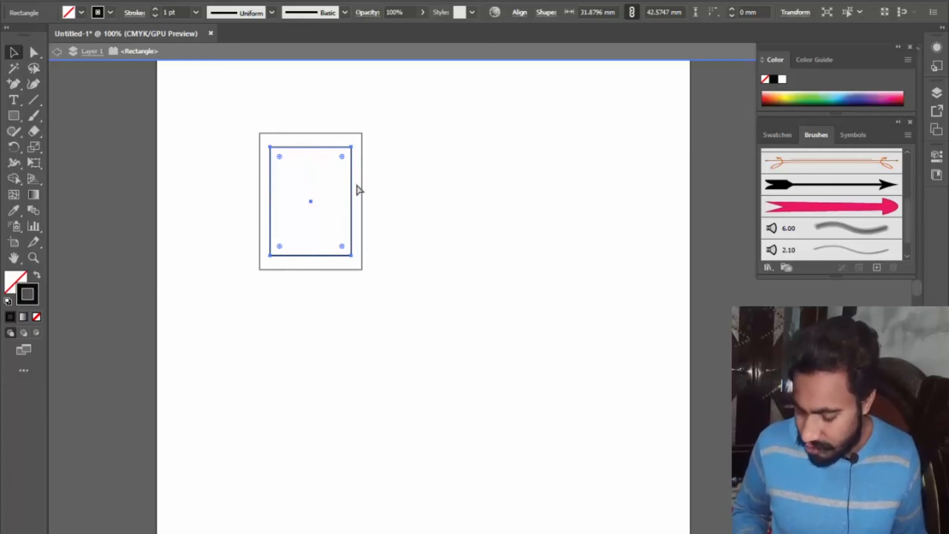
{"action": "key", "text": "ctrl+f"}
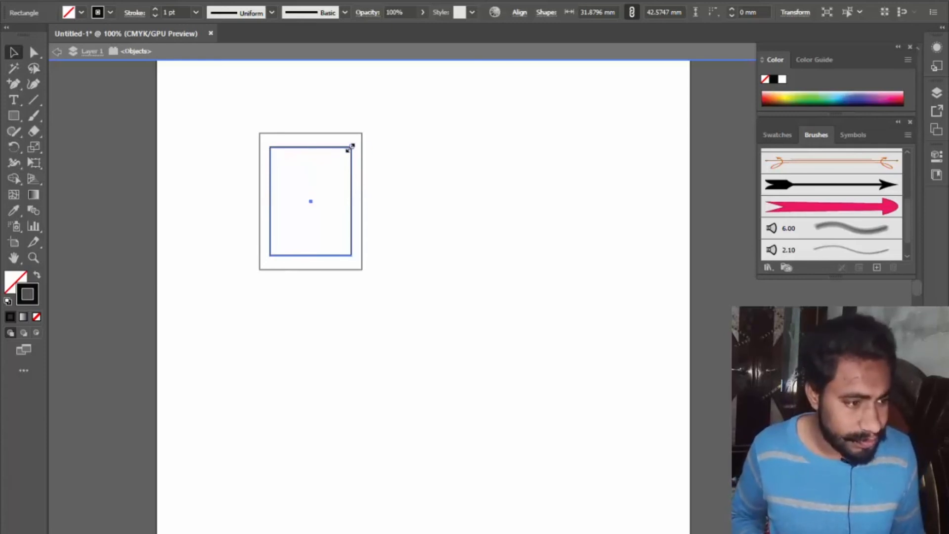
{"action": "left_click_drag", "start_coordinate": [349, 149], "coordinate": [344, 163]}
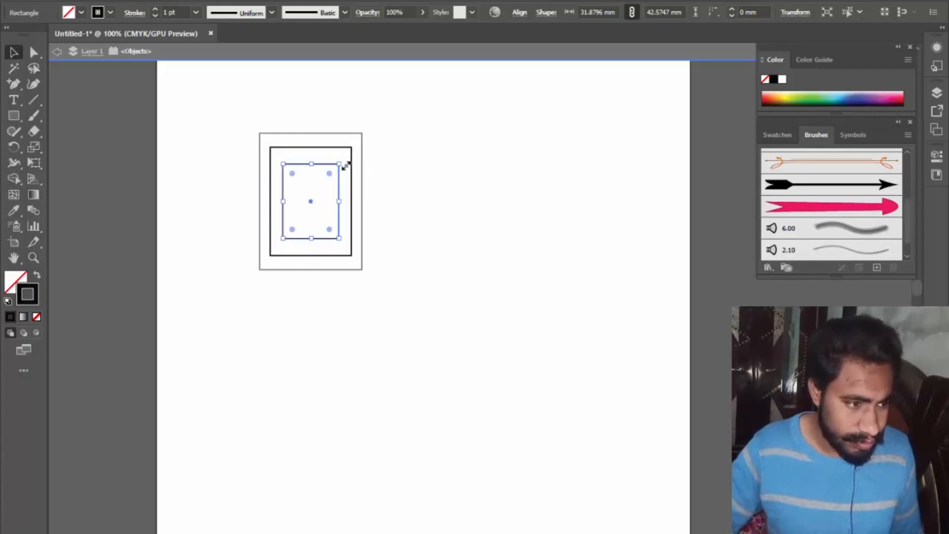
{"action": "left_click", "coordinate": [381, 166]}
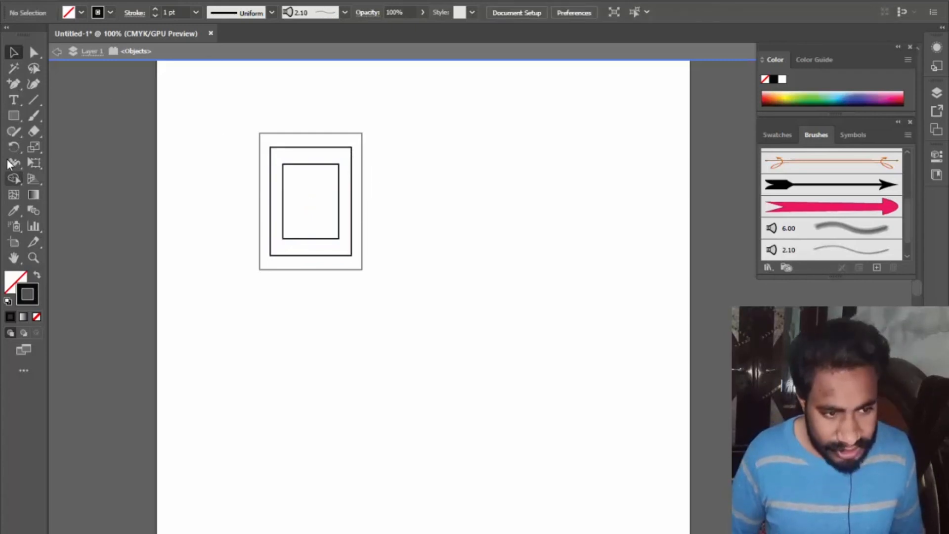
Draw a shallow ten-pointed star over the innermost rectangle, about as wide as that rectangle, and leave isolation mode
{"action": "left_click", "coordinate": [14, 116]}
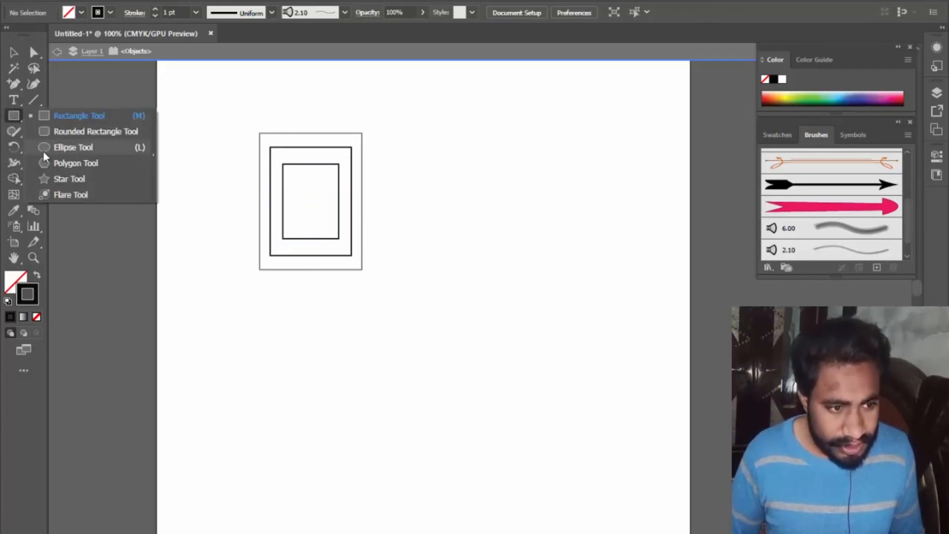
{"action": "left_click", "coordinate": [56, 177]}
{"action": "left_click_drag", "start_coordinate": [295, 188], "coordinate": [302, 214]}
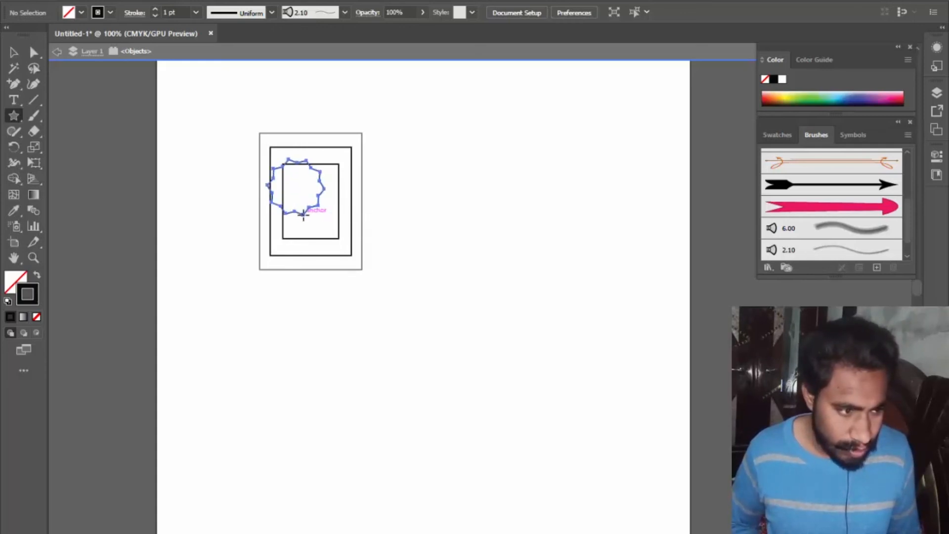
{"action": "left_click", "coordinate": [14, 52]}
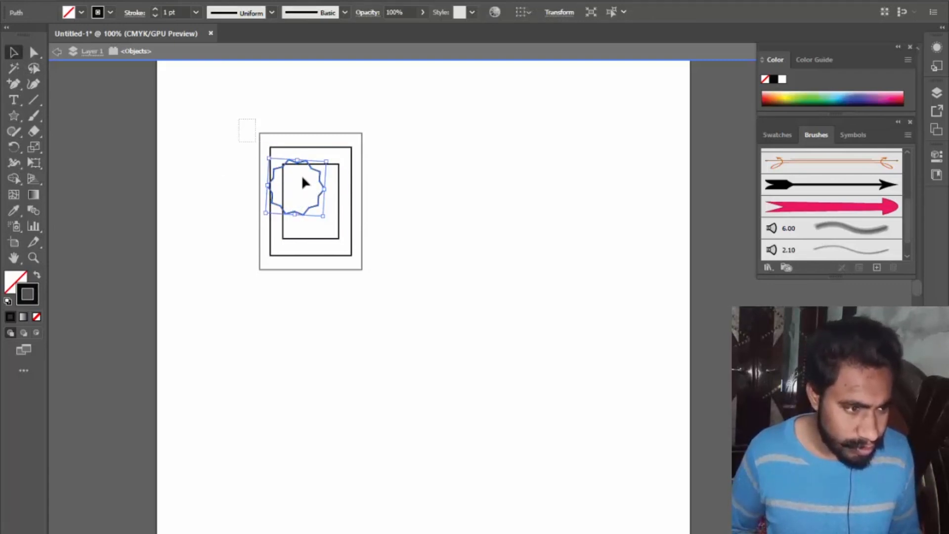
{"action": "left_click_drag", "start_coordinate": [304, 183], "coordinate": [416, 286]}
{"action": "left_click", "coordinate": [422, 156]}
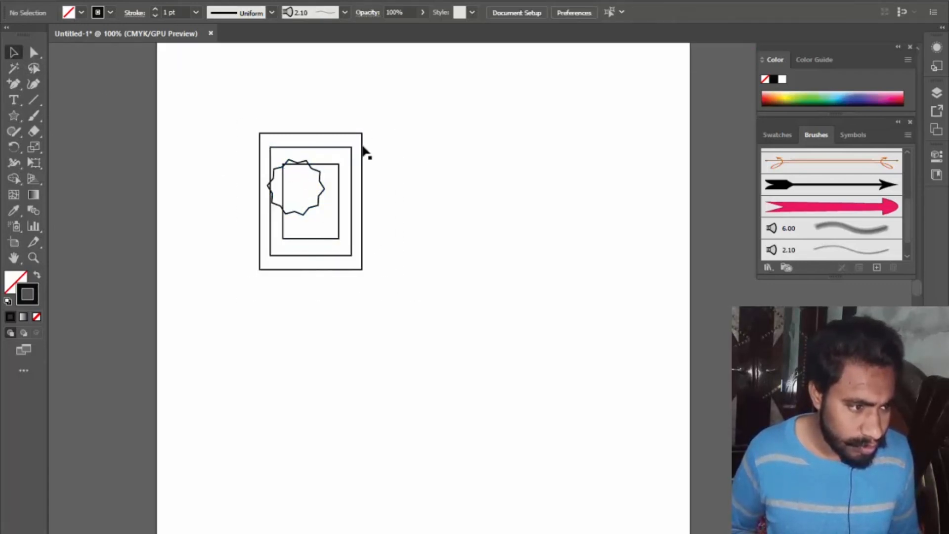
Align the star and the three rectangles on their horizontal and vertical centres
{"action": "left_click_drag", "start_coordinate": [207, 103], "coordinate": [463, 308]}
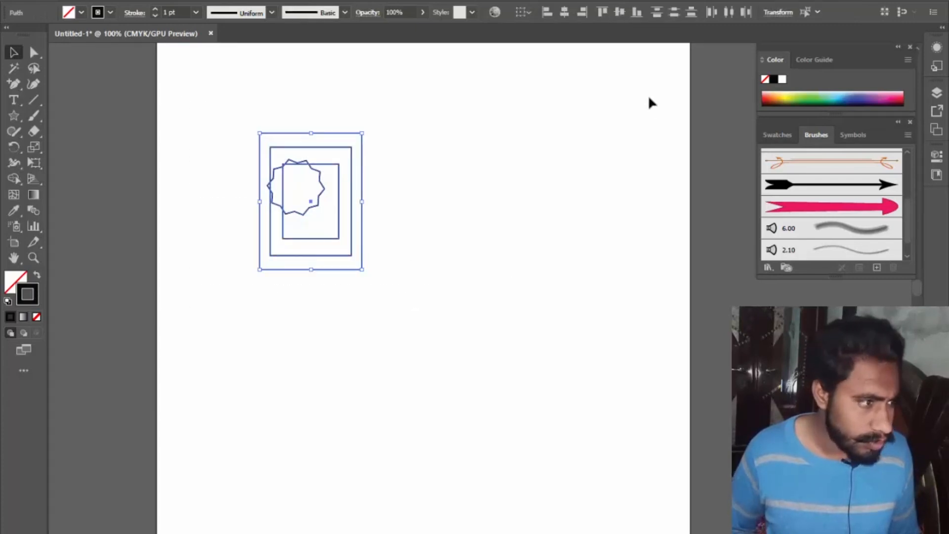
{"action": "left_click", "coordinate": [564, 12]}
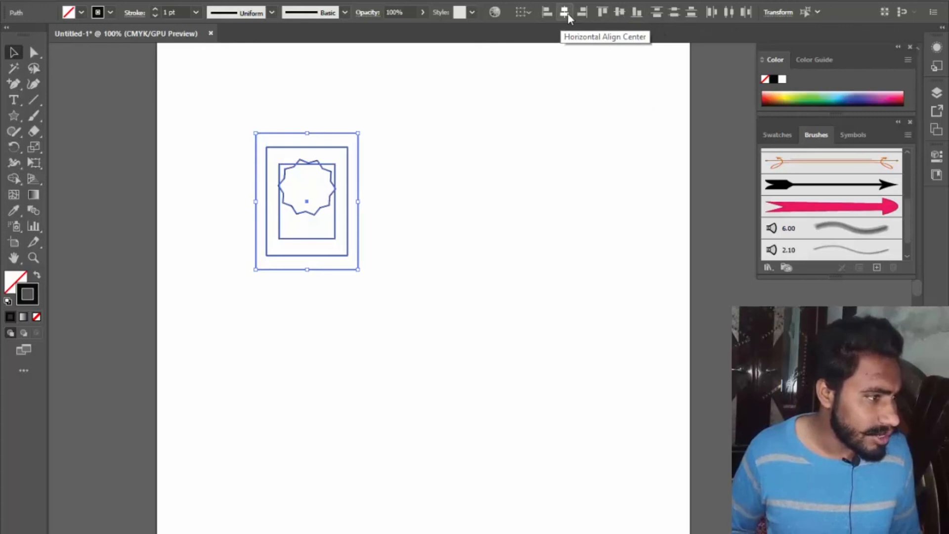
{"action": "left_click", "coordinate": [618, 13]}
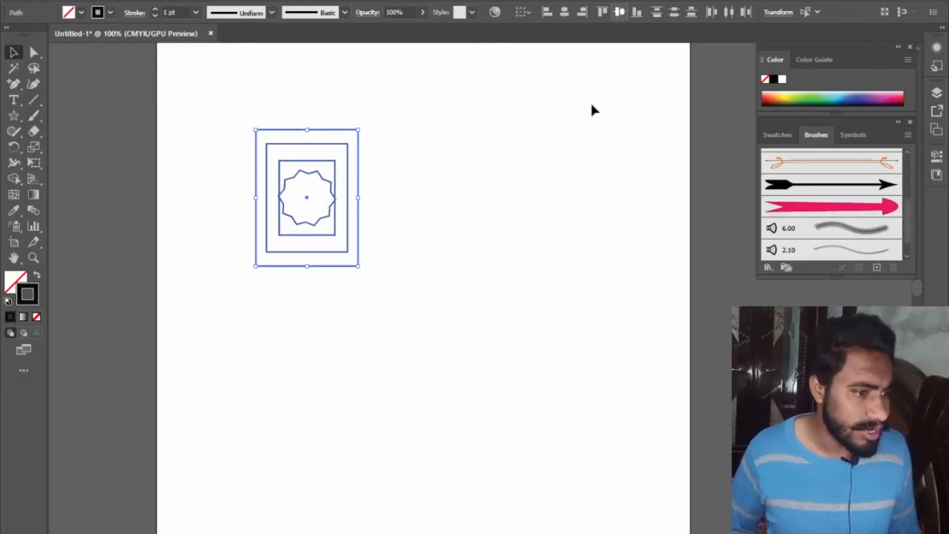
{"action": "left_click", "coordinate": [589, 116]}
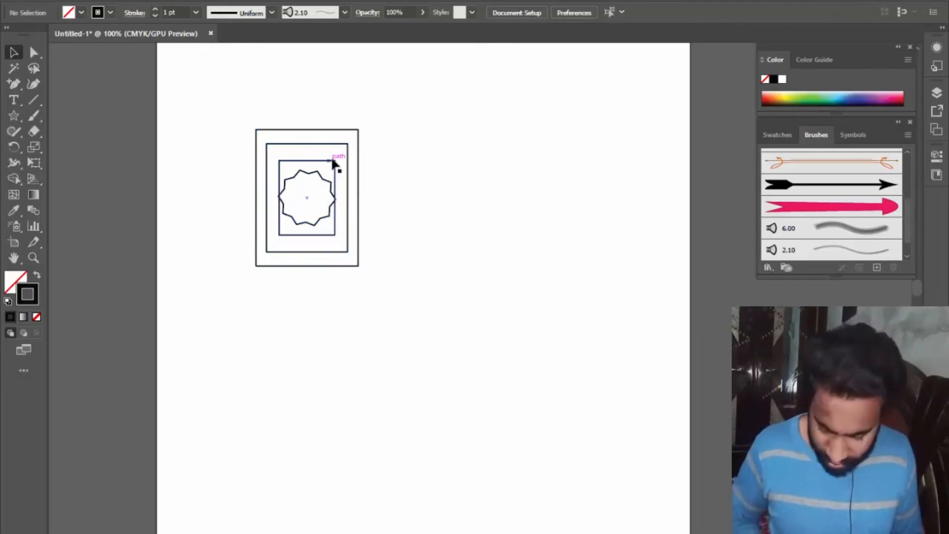
Scale the star down slightly from its centre so it fits inside the innermost rectangle
{"action": "scroll", "coordinate": [333, 163], "scroll_direction": "up", "scroll_amount": 4}
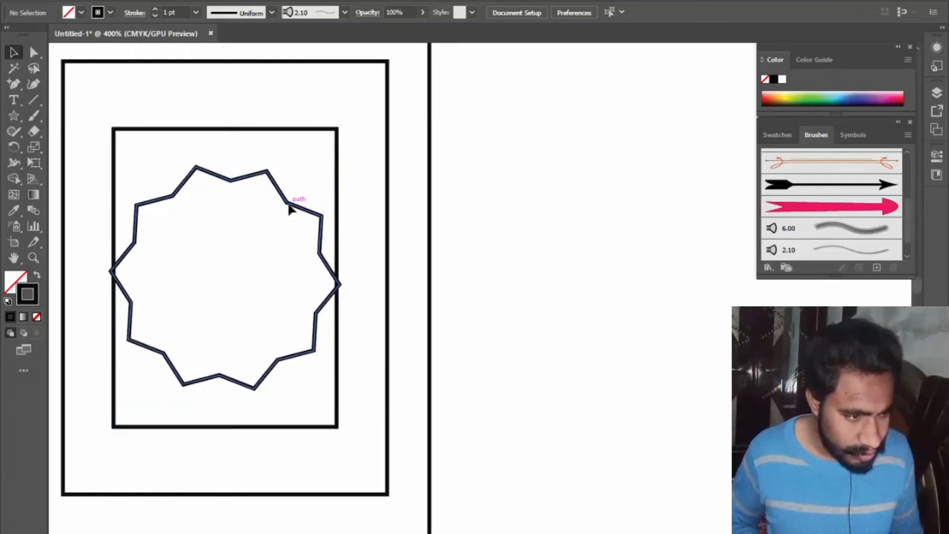
{"action": "left_click", "coordinate": [288, 203]}
{"action": "left_click_drag", "start_coordinate": [346, 176], "coordinate": [331, 188]}
{"action": "left_click", "coordinate": [520, 196]}
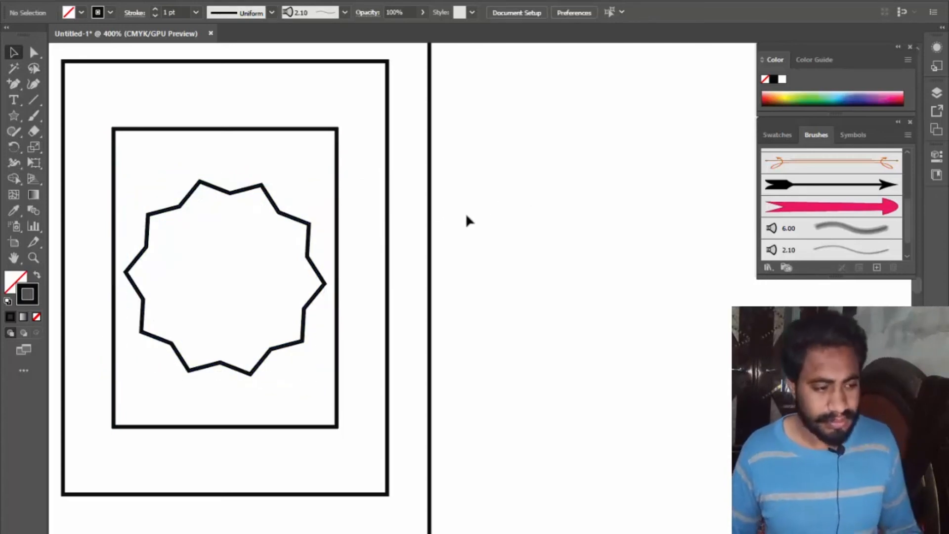
Group the star and the three rectangles into one object
{"action": "scroll", "coordinate": [484, 284], "scroll_direction": "up", "scroll_amount": 3}
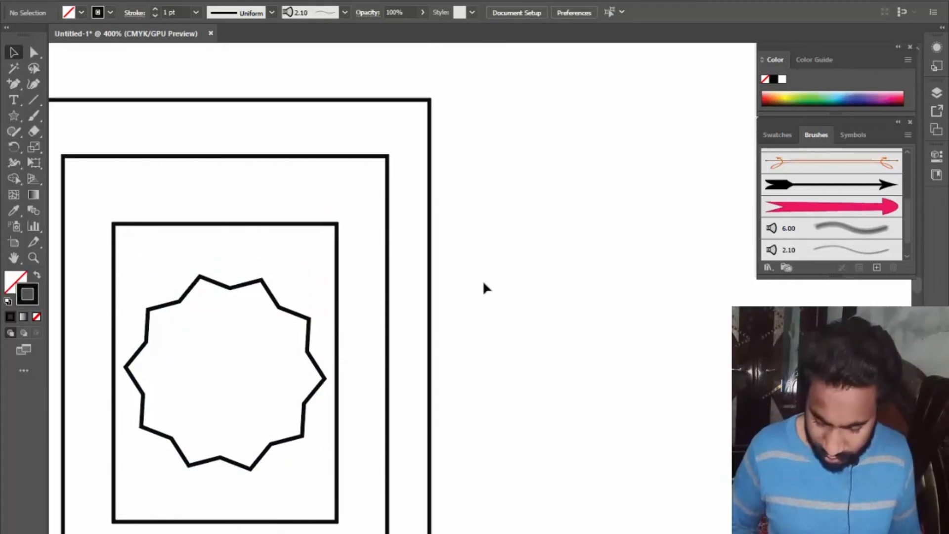
{"action": "scroll", "coordinate": [482, 280], "scroll_direction": "down", "scroll_amount": 3}
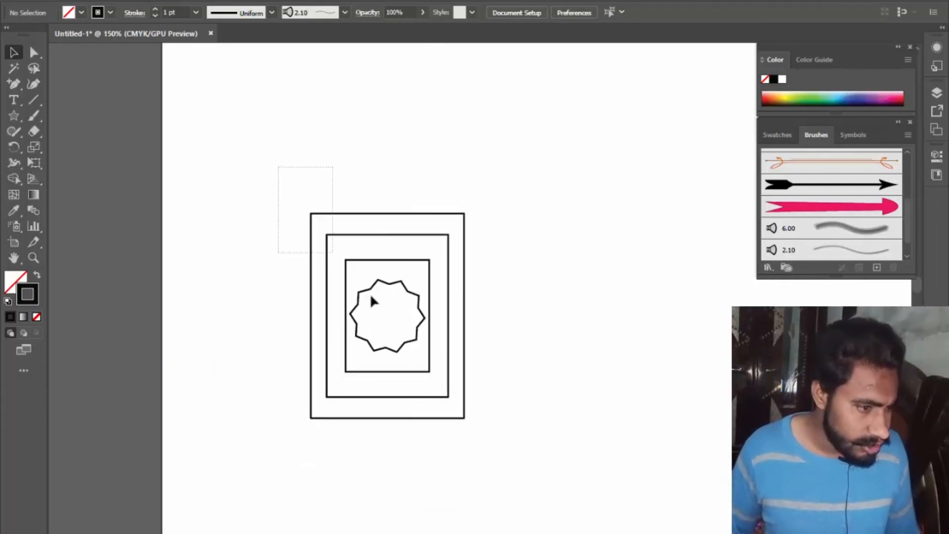
{"action": "left_click_drag", "start_coordinate": [371, 300], "coordinate": [519, 449]}
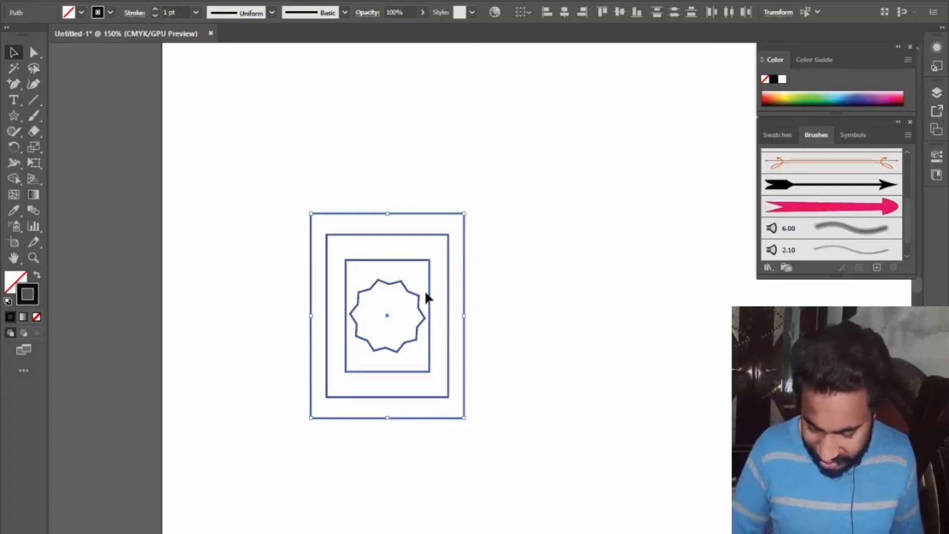
{"action": "key", "text": "ctrl+g"}
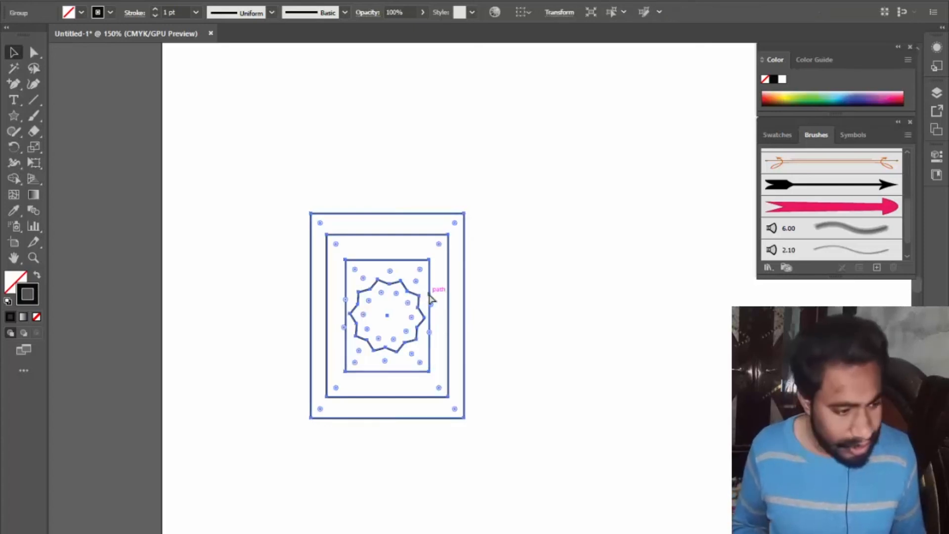
{"action": "left_click", "coordinate": [561, 233]}
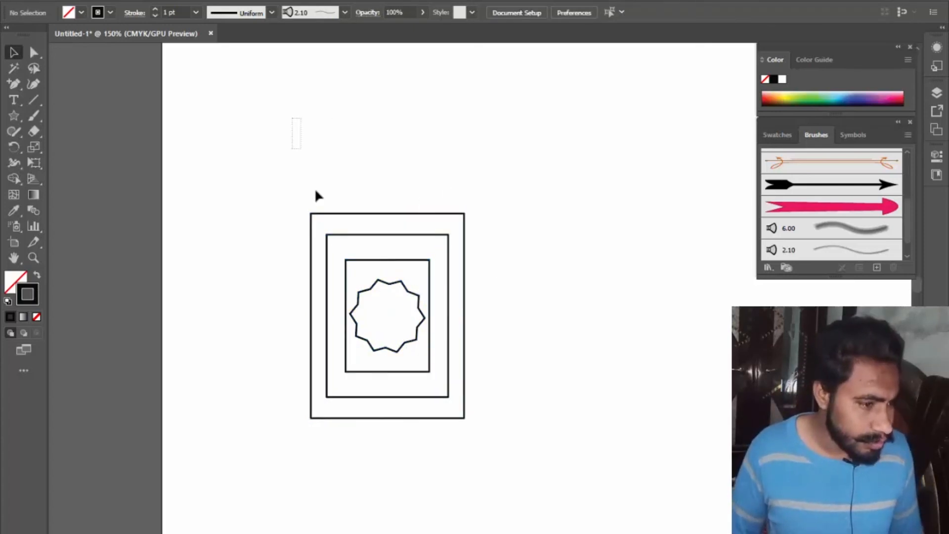
Scale the grouped motif proportionally down to about one third of its size and deselect it
{"action": "left_click_drag", "start_coordinate": [317, 195], "coordinate": [494, 302]}
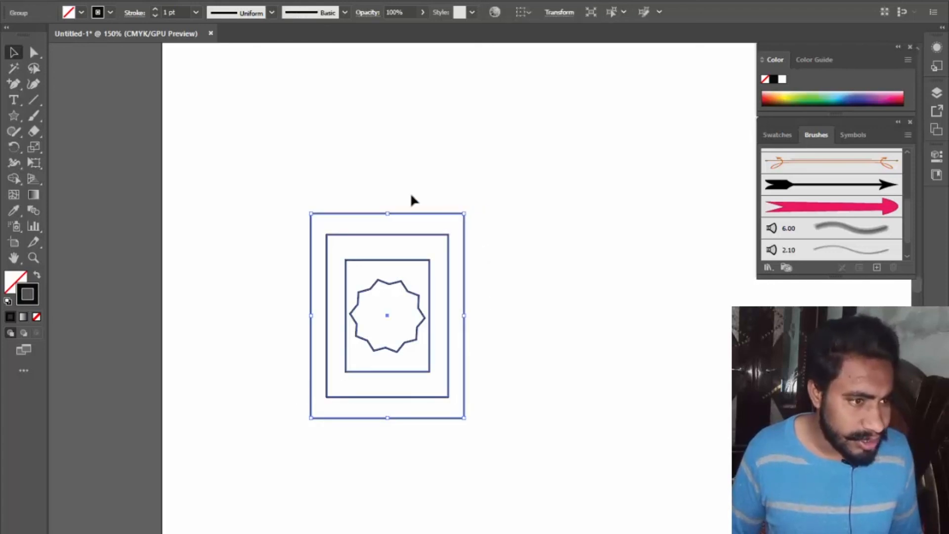
{"action": "scroll", "coordinate": [246, 123], "scroll_direction": "down", "scroll_amount": 3}
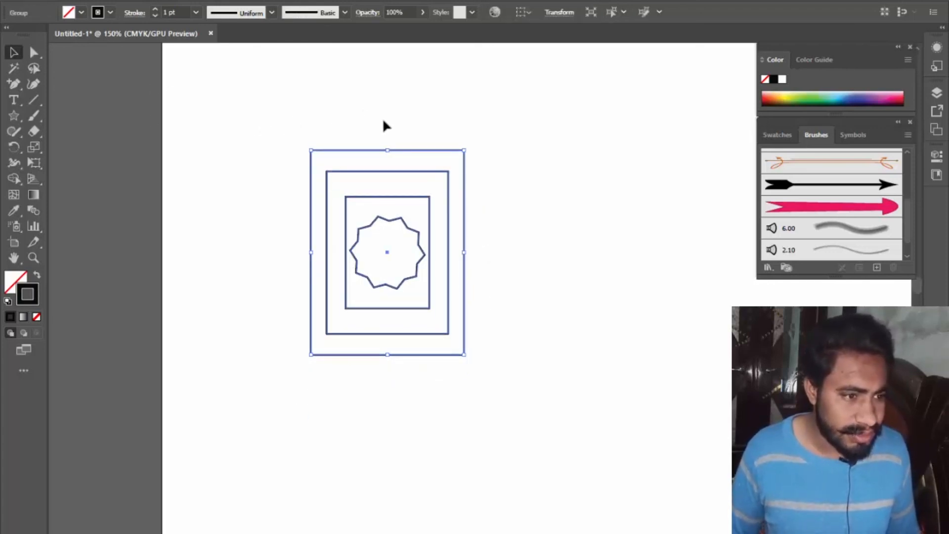
{"action": "scroll", "coordinate": [384, 123], "scroll_direction": "down", "scroll_amount": 1}
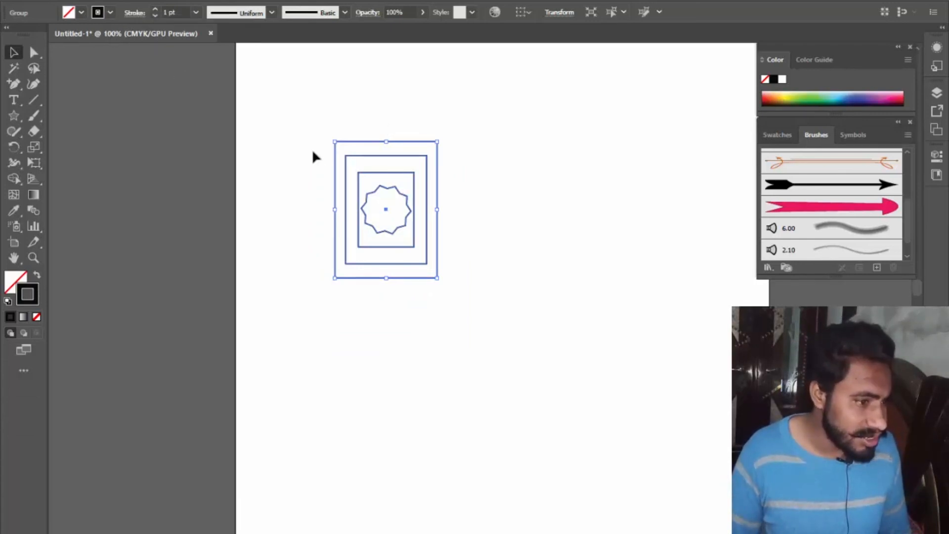
{"action": "left_click_drag", "start_coordinate": [311, 96], "coordinate": [478, 318]}
{"action": "left_click_drag", "start_coordinate": [437, 142], "coordinate": [366, 235]}
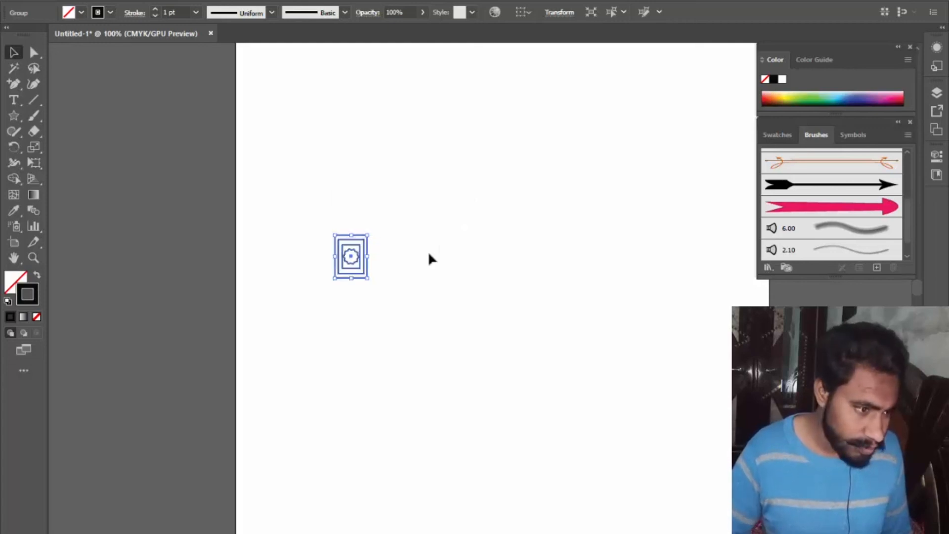
{"action": "left_click", "coordinate": [428, 251]}
{"action": "left_click_drag", "start_coordinate": [302, 143], "coordinate": [302, 144]}
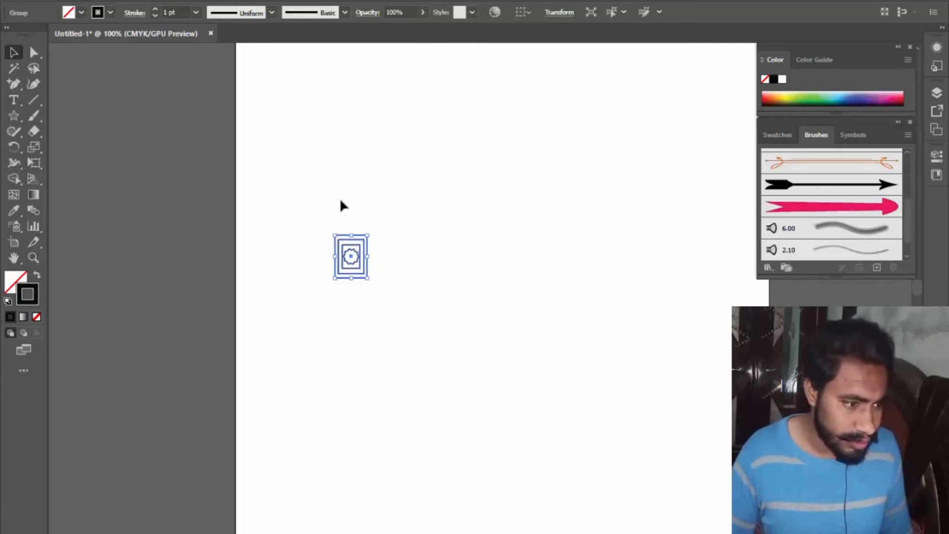
{"action": "double_click", "coordinate": [354, 259]}
{"action": "double_click", "coordinate": [444, 245]}
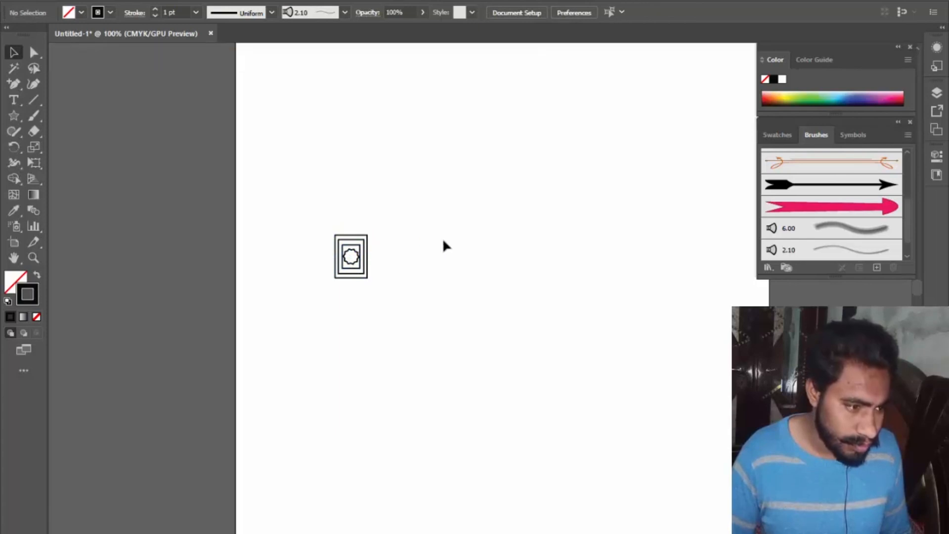
Scale the grouped motif down slightly from its corner and deselect it
{"action": "key", "text": "ctrl+a"}
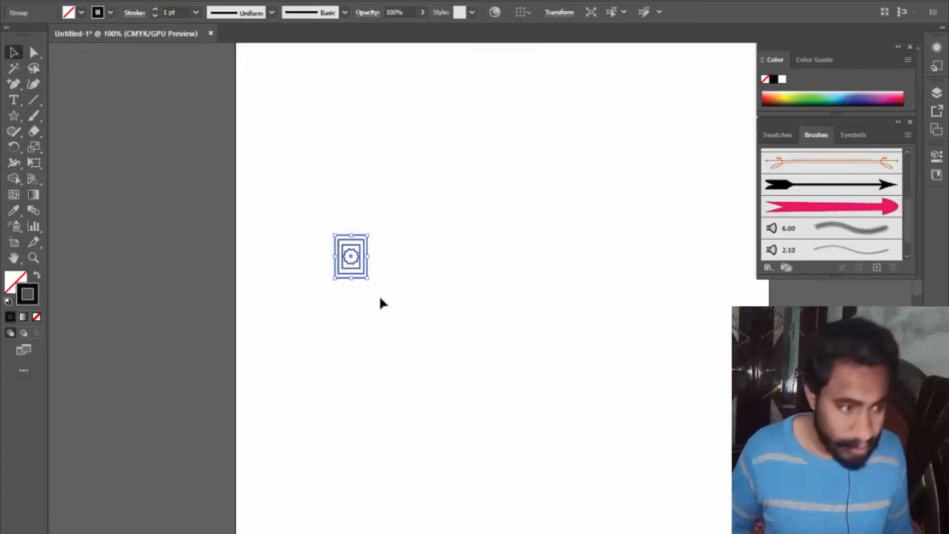
{"action": "left_click_drag", "start_coordinate": [372, 235], "coordinate": [365, 240]}
{"action": "left_click", "coordinate": [386, 281]}
{"action": "scroll", "coordinate": [351, 312], "scroll_direction": "up", "scroll_amount": 4}
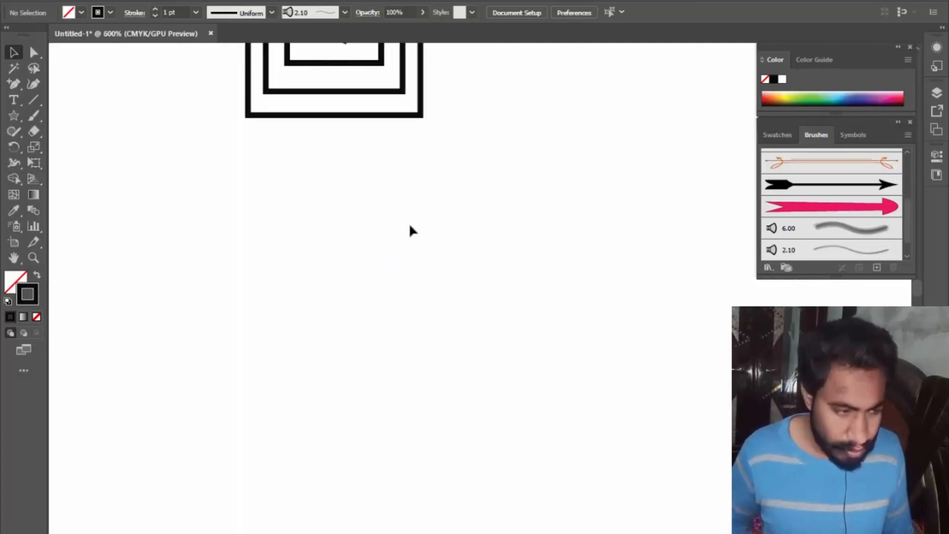
{"action": "scroll", "coordinate": [457, 294], "scroll_direction": "up", "scroll_amount": 3}
{"action": "scroll", "coordinate": [457, 294], "scroll_direction": "up", "scroll_amount": 3}
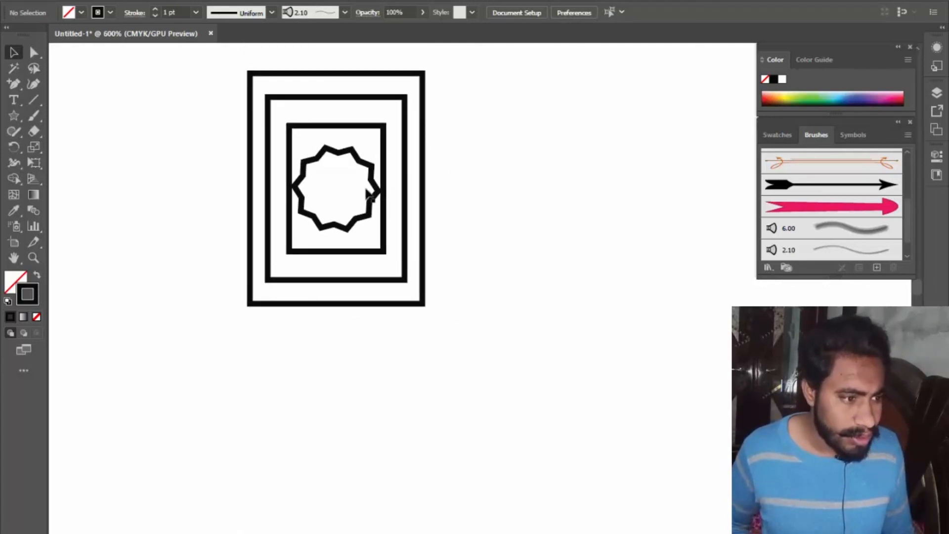
Create a new pattern brush from the grouped rectangle-and-star motif, keeping the default name and options
{"action": "left_click", "coordinate": [358, 155]}
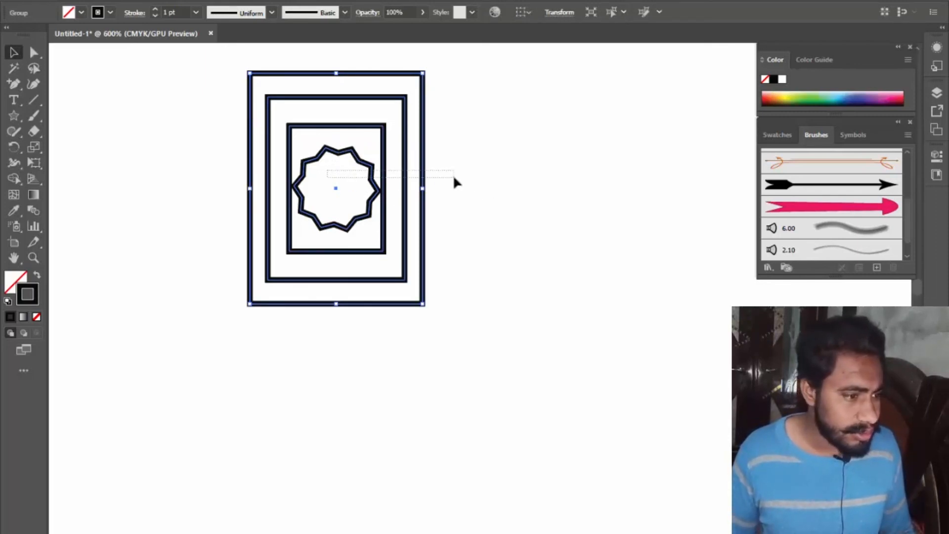
{"action": "left_click_drag", "start_coordinate": [454, 177], "coordinate": [452, 177]}
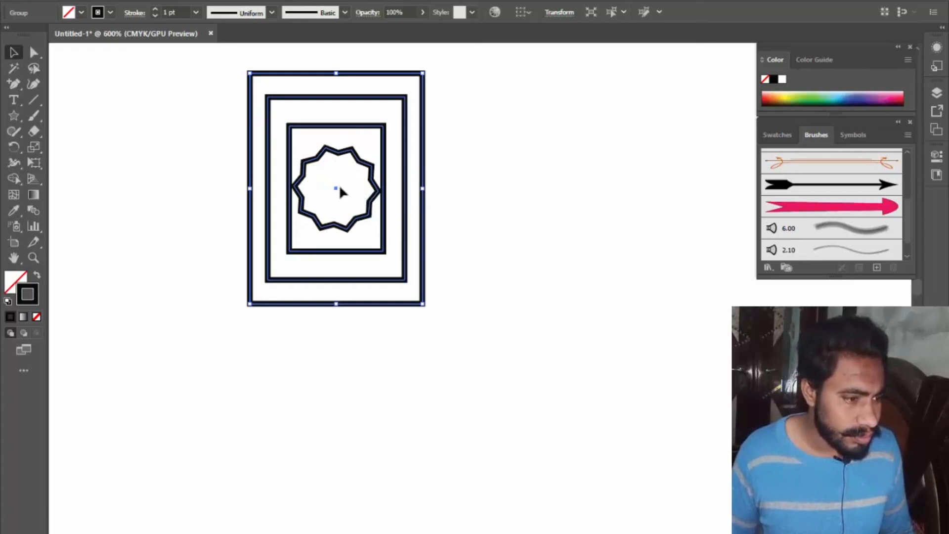
{"action": "left_click_drag", "start_coordinate": [340, 188], "coordinate": [850, 256]}
{"action": "left_click", "coordinate": [426, 336]}
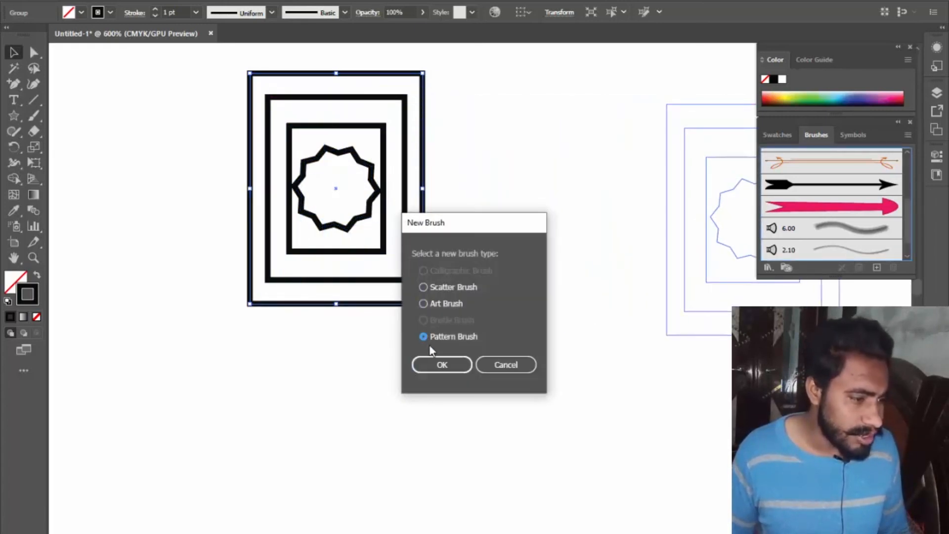
{"action": "left_click", "coordinate": [439, 365]}
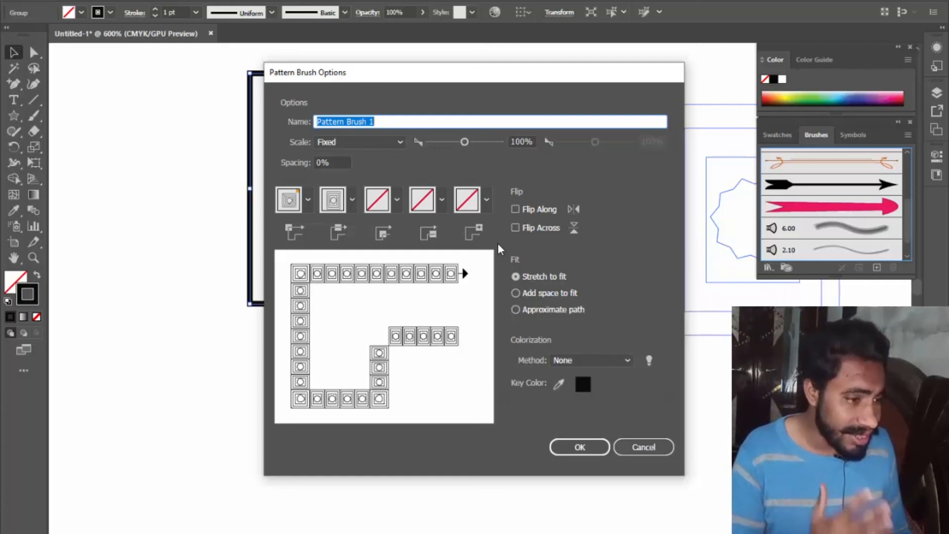
{"action": "left_click", "coordinate": [579, 447]}
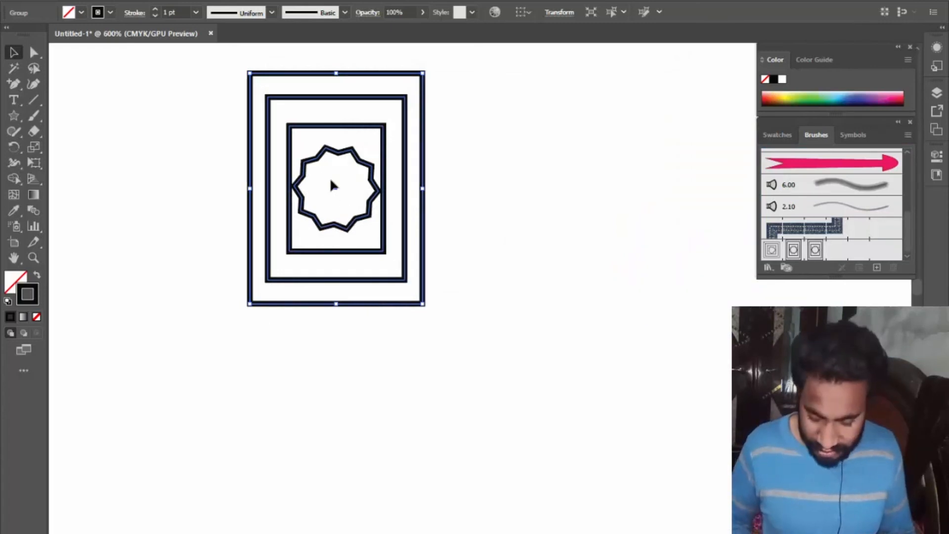
Move the motif off the artboard onto the empty canvas beside it
{"action": "scroll", "coordinate": [335, 187], "scroll_direction": "down", "scroll_amount": 10}
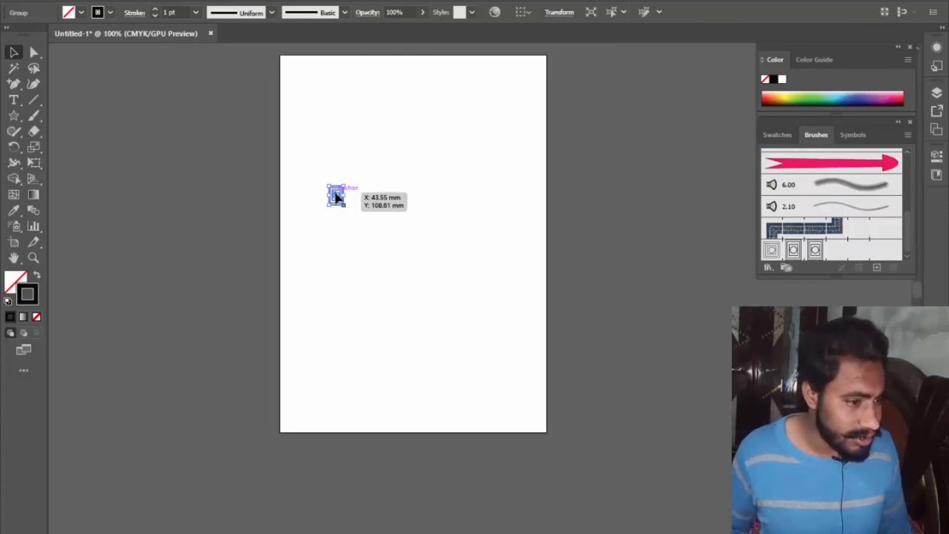
{"action": "left_click_drag", "start_coordinate": [347, 209], "coordinate": [369, 247]}
{"action": "left_click_drag", "start_coordinate": [337, 197], "coordinate": [730, 257]}
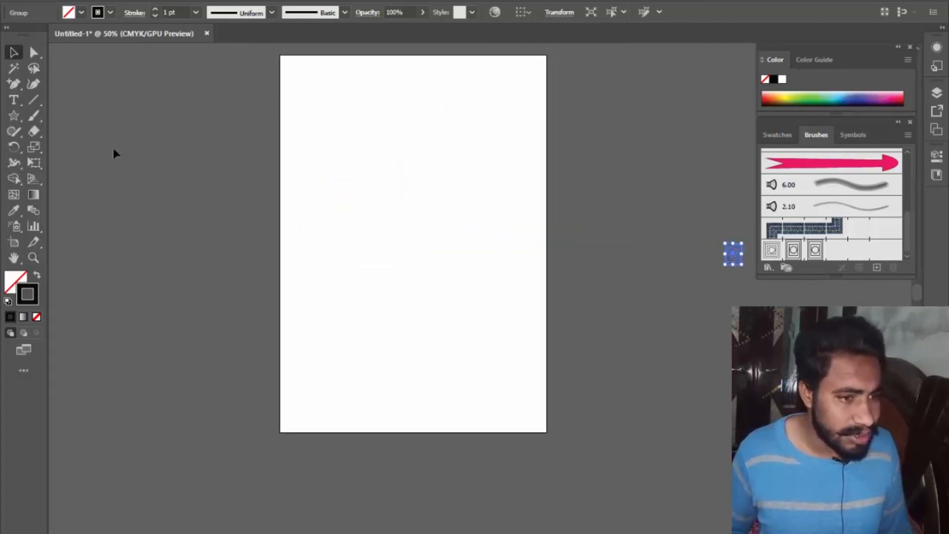
{"action": "scroll", "coordinate": [326, 213], "scroll_direction": "up", "scroll_amount": 2}
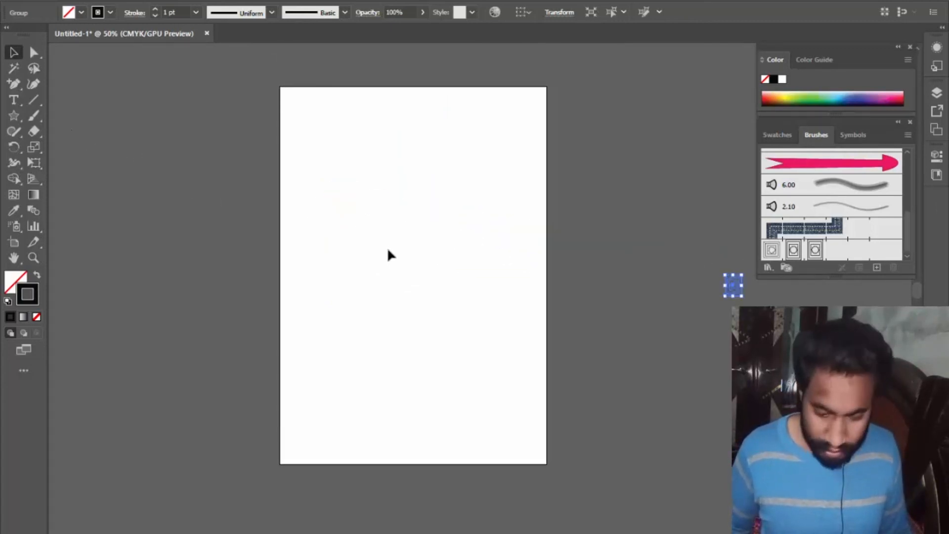
{"action": "scroll", "coordinate": [388, 248], "scroll_direction": "up", "scroll_amount": 1}
Paint a test stroke with one sharp bend using the new pattern brush, and remove it from the artboard
{"action": "left_click", "coordinate": [34, 116]}
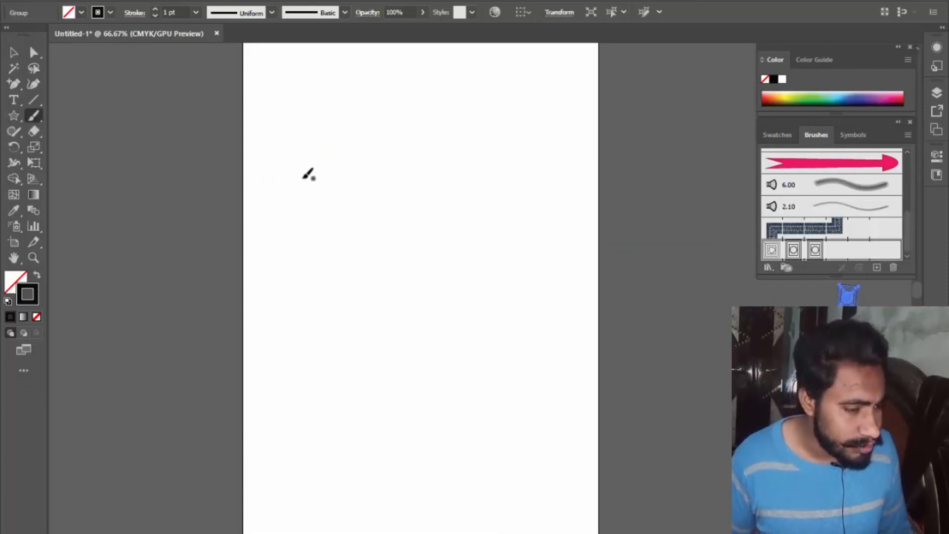
{"action": "mouse_move", "coordinate": [414, 179]}
{"action": "left_mouse_down"}
{"action": "mouse_move", "coordinate": [519, 199]}
{"action": "mouse_move", "coordinate": [518, 341]}
{"action": "left_mouse_up"}
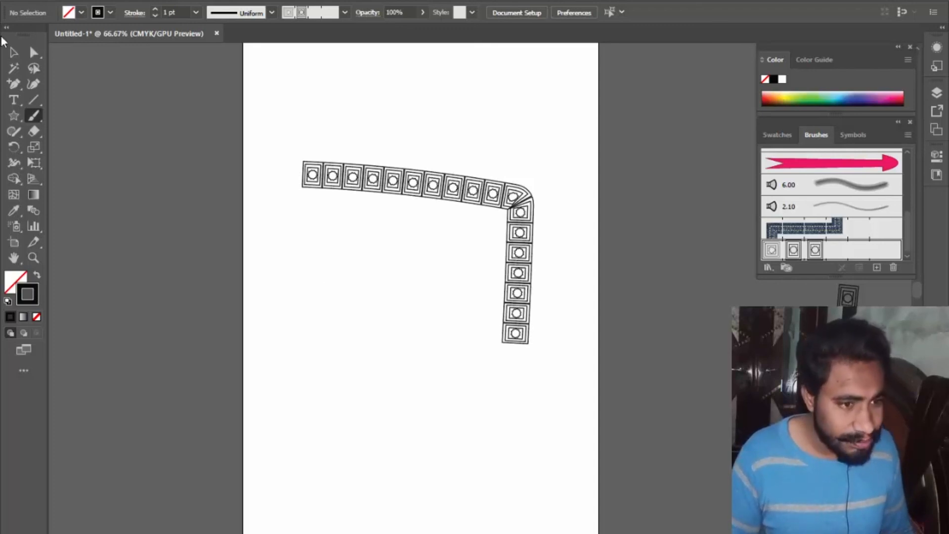
{"action": "left_click", "coordinate": [14, 52]}
{"action": "left_click_drag", "start_coordinate": [288, 136], "coordinate": [676, 402]}
{"action": "key", "text": "Delete"}
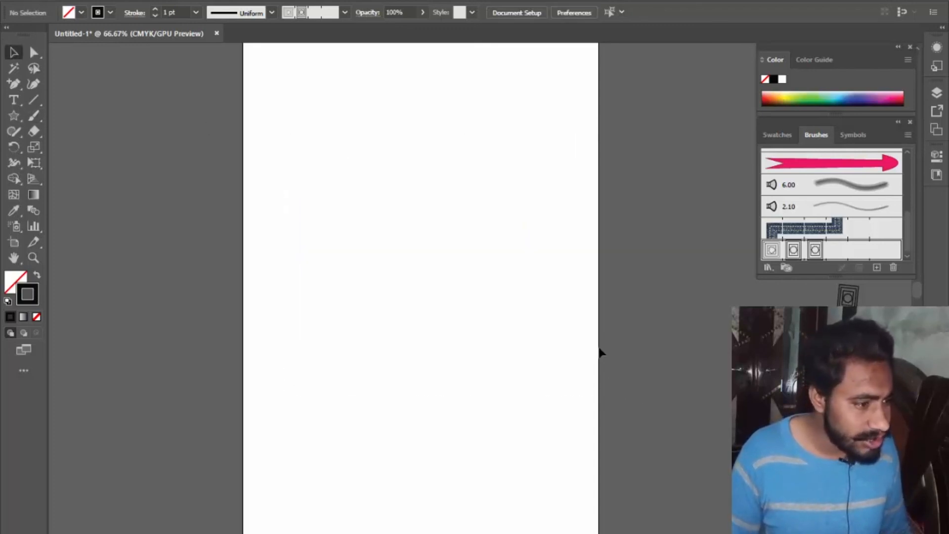
Draw a circle about 110 mm across on the artboard, give it the motif pattern brush and deselect it
{"action": "left_click", "coordinate": [13, 115]}
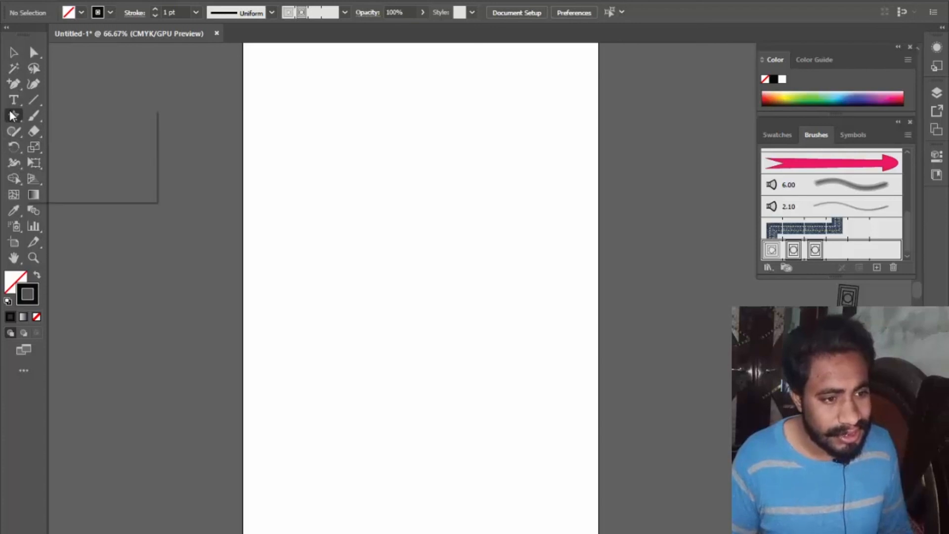
{"action": "left_click", "coordinate": [56, 147]}
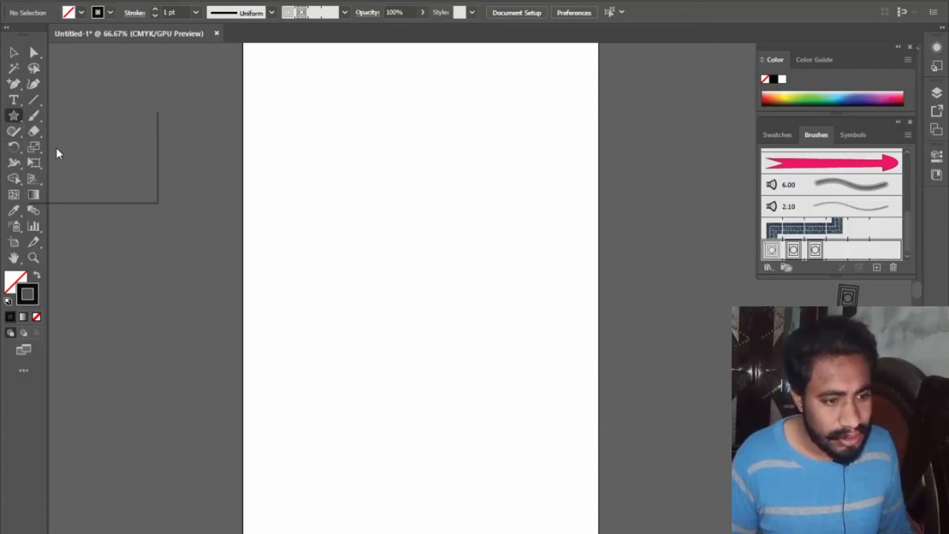
{"action": "mouse_move", "coordinate": [334, 136]}
{"action": "left_mouse_down"}
{"action": "mouse_move", "coordinate": [485, 256]}
{"action": "mouse_move", "coordinate": [519, 323]}
{"action": "left_mouse_up"}
{"action": "double_click", "coordinate": [785, 255]}
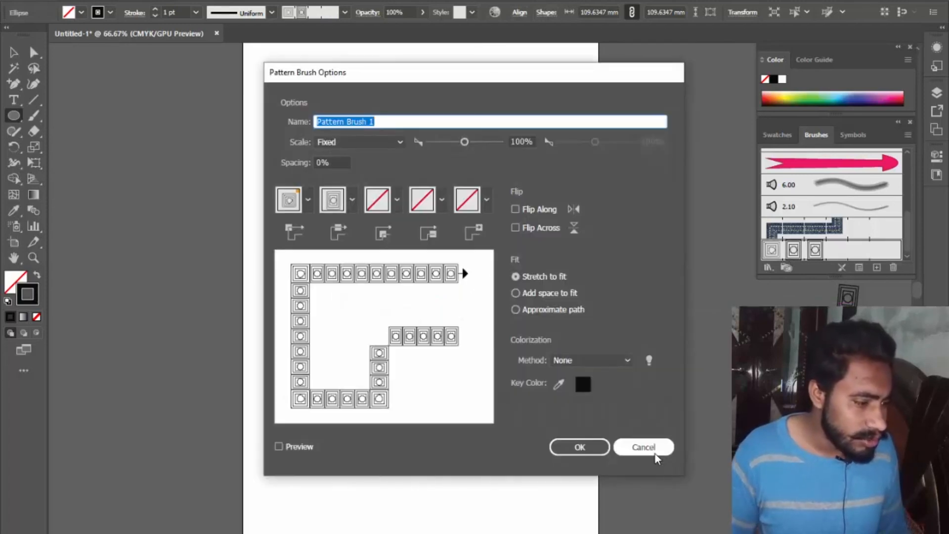
{"action": "left_click", "coordinate": [654, 451]}
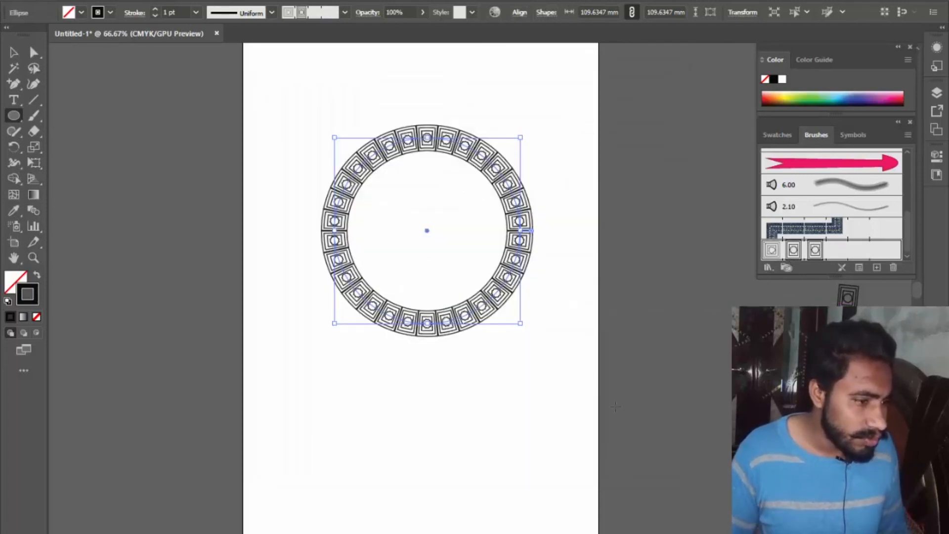
{"action": "left_click", "coordinate": [445, 406]}
{"action": "left_click", "coordinate": [498, 297]}
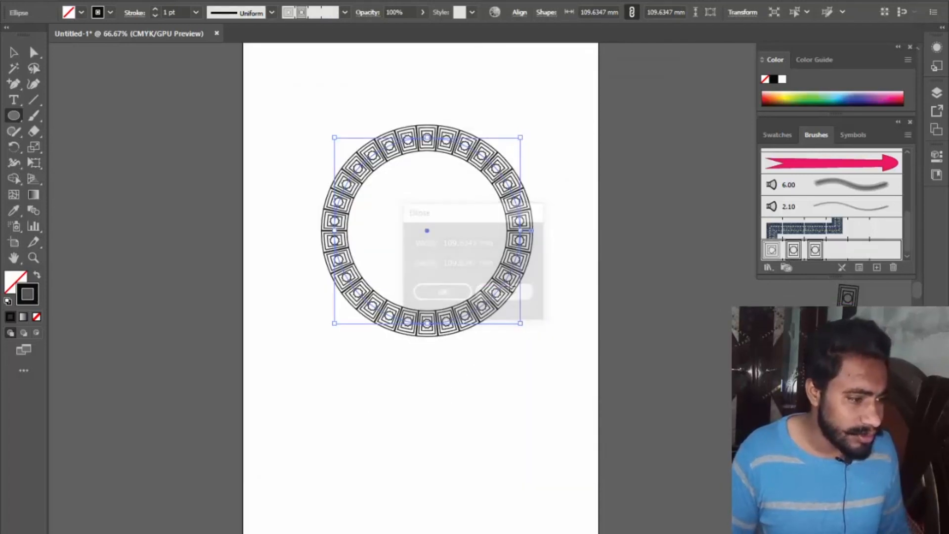
{"action": "left_click", "coordinate": [12, 52]}
{"action": "left_click", "coordinate": [270, 101]}
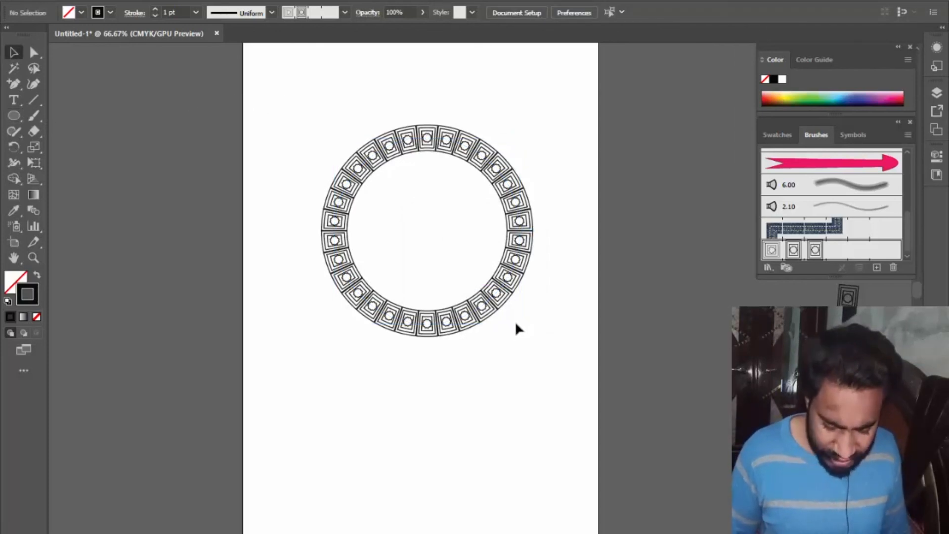
Draw a wide rectangle below the circle and apply Pattern Brush 1 to its outline
{"action": "scroll", "coordinate": [512, 338], "scroll_direction": "up", "scroll_amount": 1}
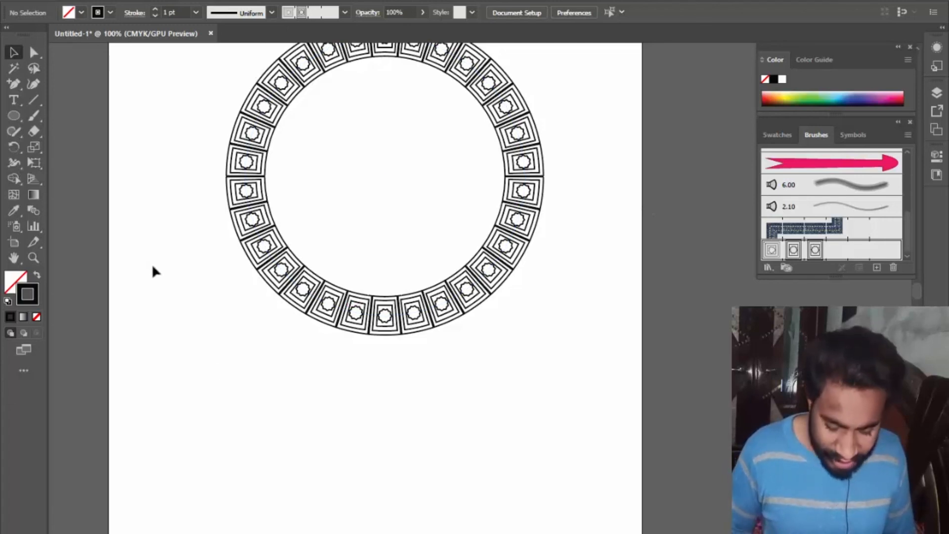
{"action": "scroll", "coordinate": [254, 374], "scroll_direction": "down", "scroll_amount": 2}
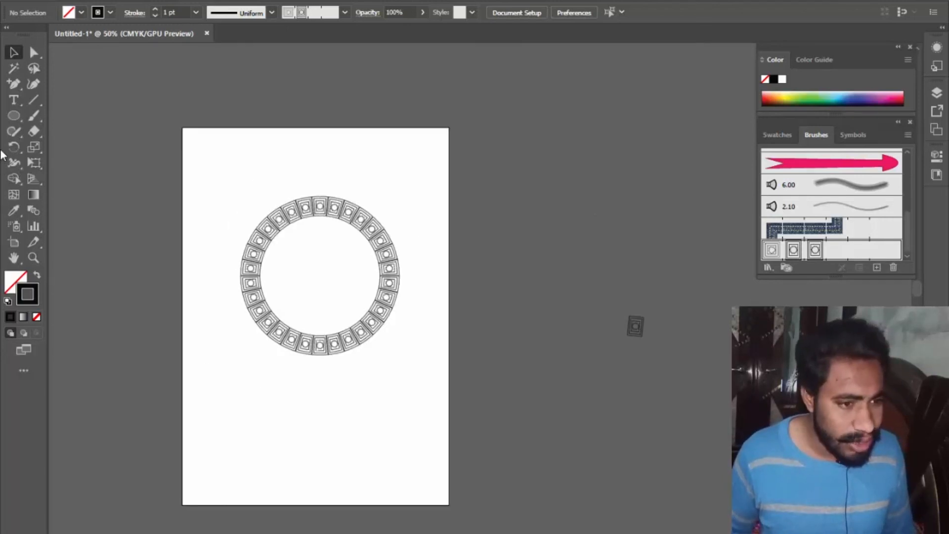
{"action": "left_click_drag", "start_coordinate": [16, 116], "coordinate": [71, 121]}
{"action": "left_click_drag", "start_coordinate": [223, 391], "coordinate": [398, 488]}
{"action": "scroll", "coordinate": [284, 454], "scroll_direction": "up", "scroll_amount": 3}
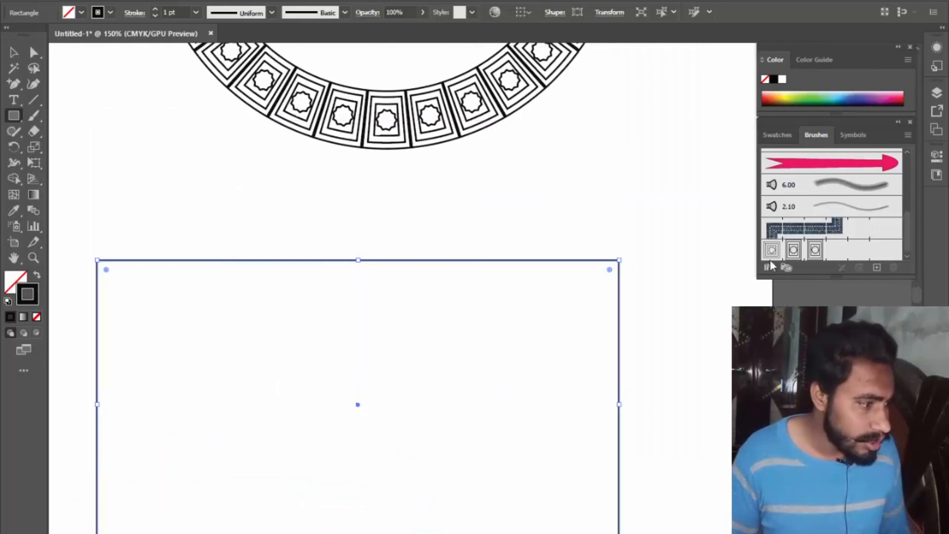
{"action": "left_click", "coordinate": [793, 249]}
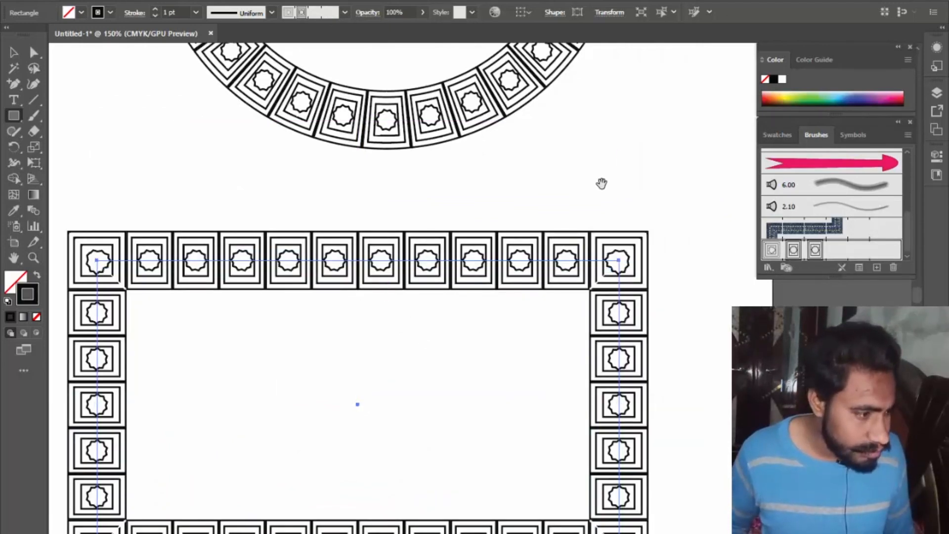
Edit Pattern Brush 1, trying Auto-Centered for the outer corner tile and settling on Auto-Between
{"action": "left_click_drag", "start_coordinate": [613, 178], "coordinate": [619, 81]}
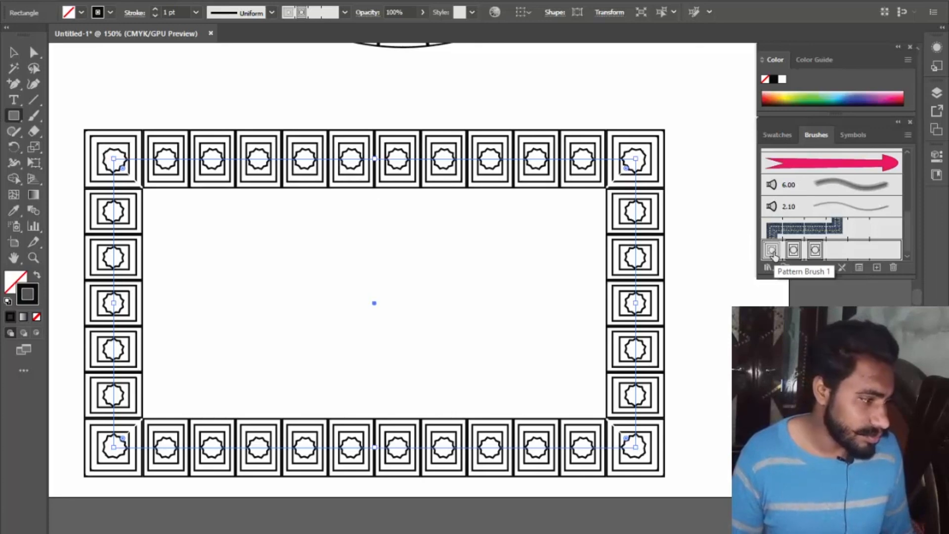
{"action": "double_click", "coordinate": [793, 250]}
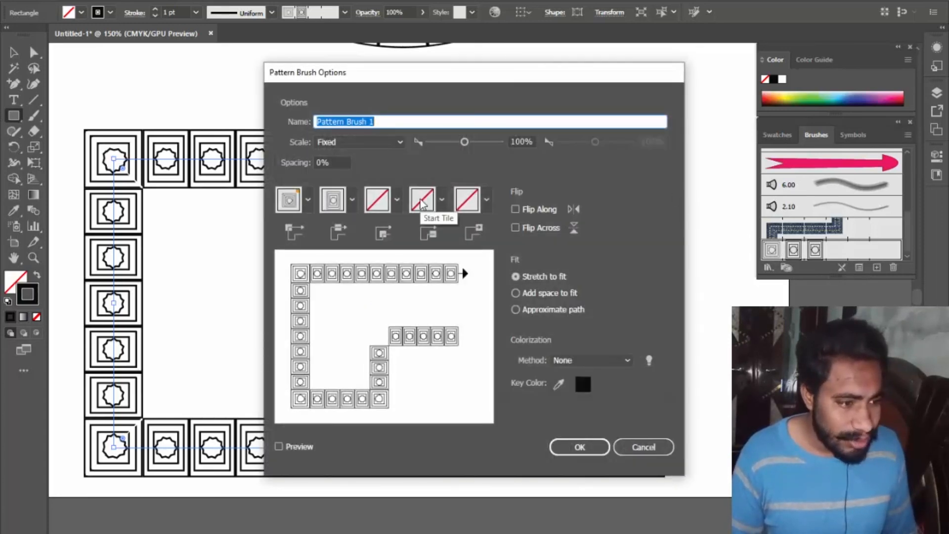
{"action": "left_click", "coordinate": [308, 202]}
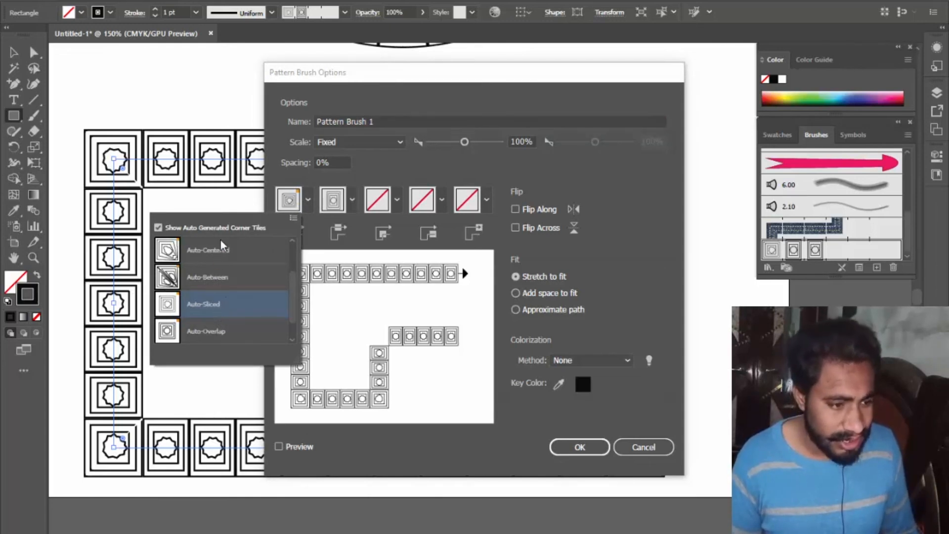
{"action": "left_click", "coordinate": [221, 255]}
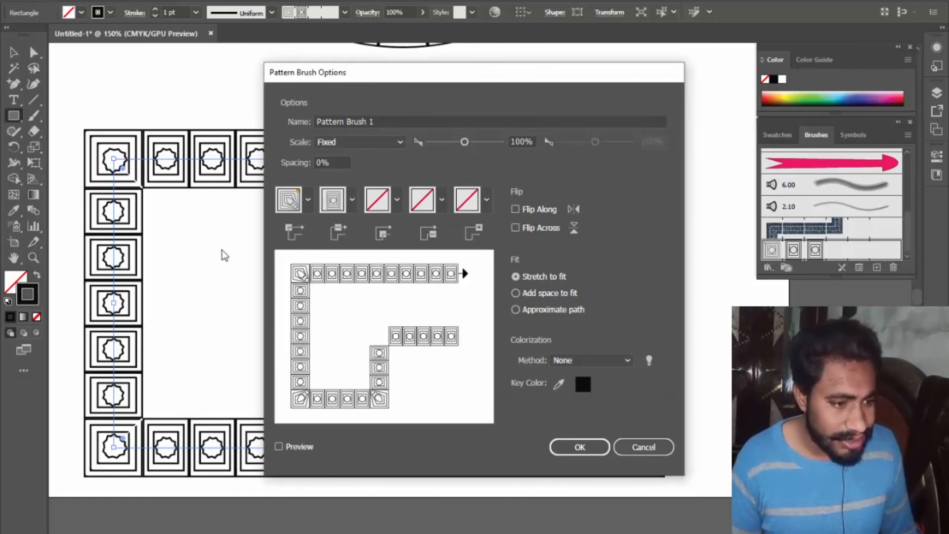
{"action": "left_click", "coordinate": [307, 202]}
{"action": "left_click", "coordinate": [217, 278]}
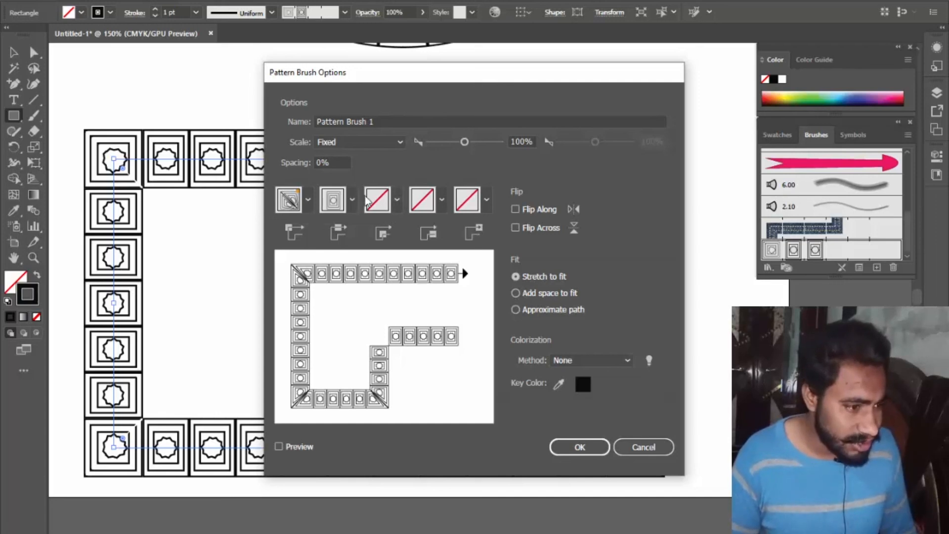
Set the brush's inner corner tile to Auto-Centered and its colorization method to Tints
{"action": "left_click", "coordinate": [397, 200]}
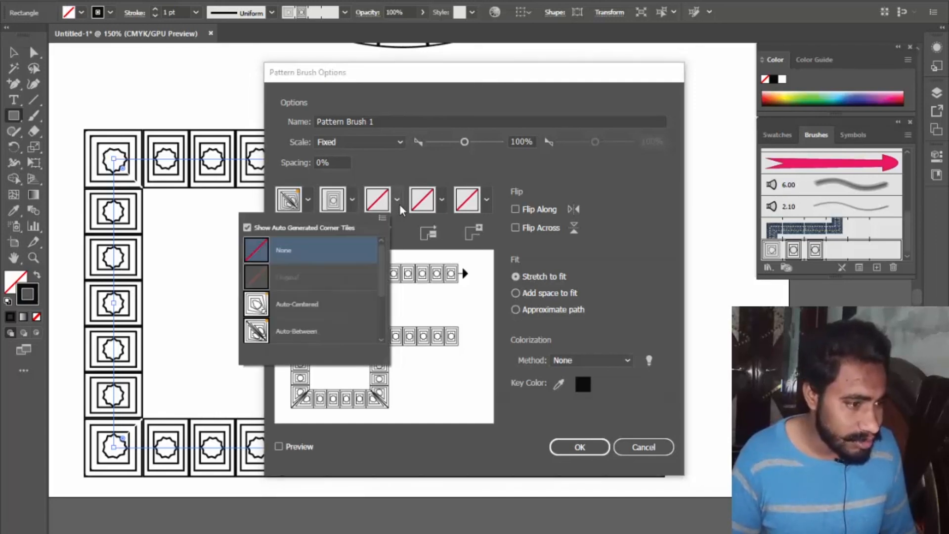
{"action": "left_click", "coordinate": [299, 309]}
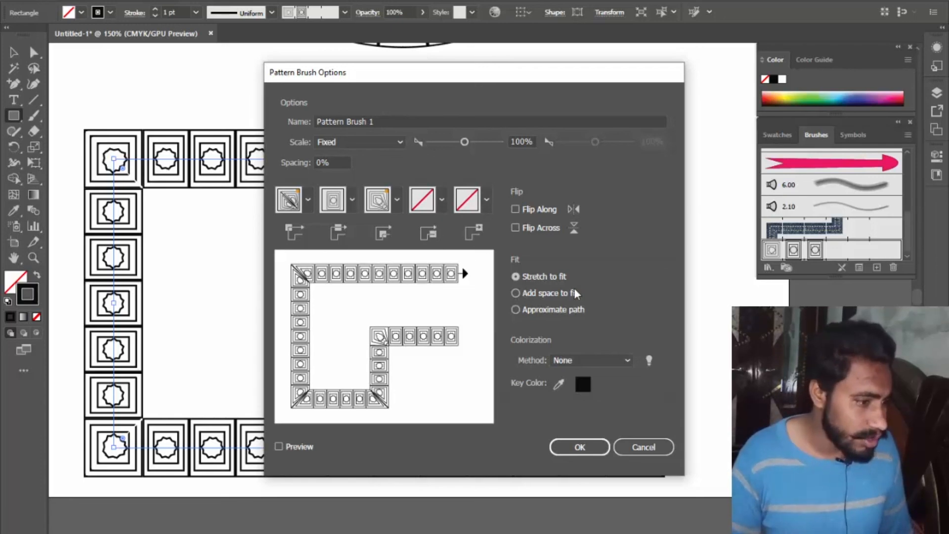
{"action": "left_click", "coordinate": [629, 360]}
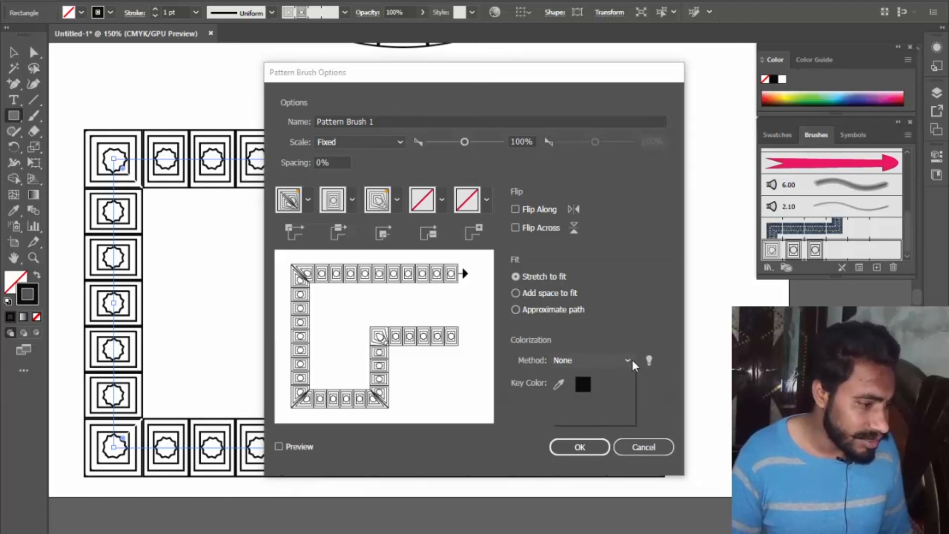
{"action": "left_click", "coordinate": [586, 387]}
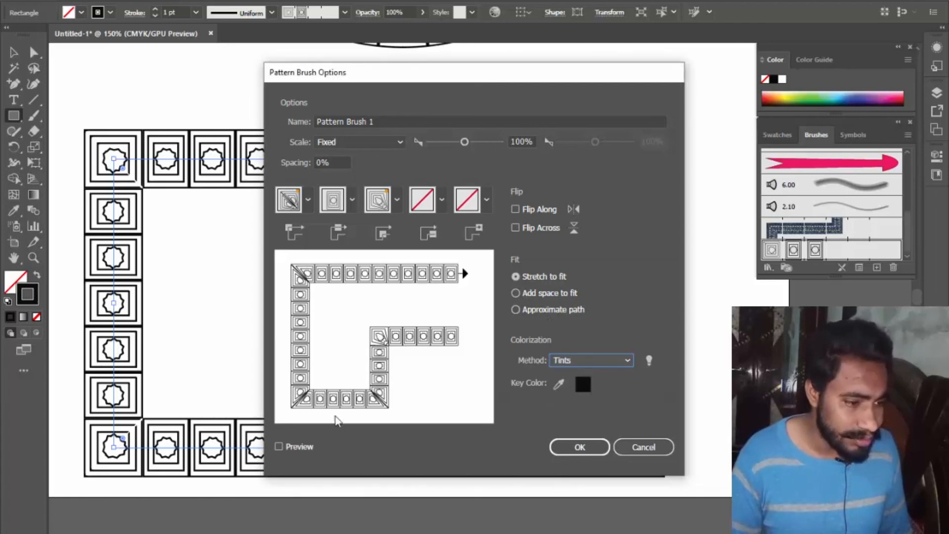
Confirm the edited pattern brush options and apply them to the existing strokes
{"action": "left_click", "coordinate": [578, 447]}
{"action": "left_click", "coordinate": [475, 292]}
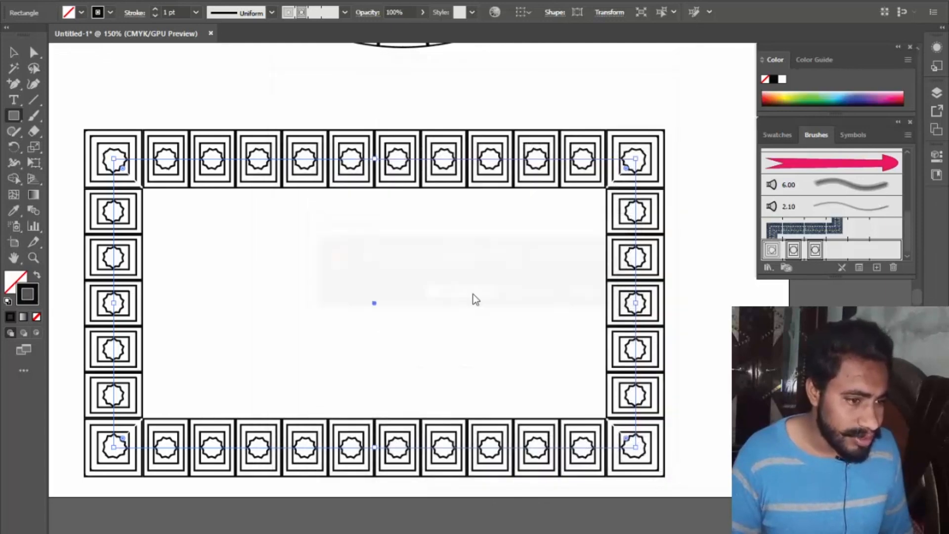
{"action": "left_click", "coordinate": [472, 294]}
{"action": "left_click", "coordinate": [456, 295]}
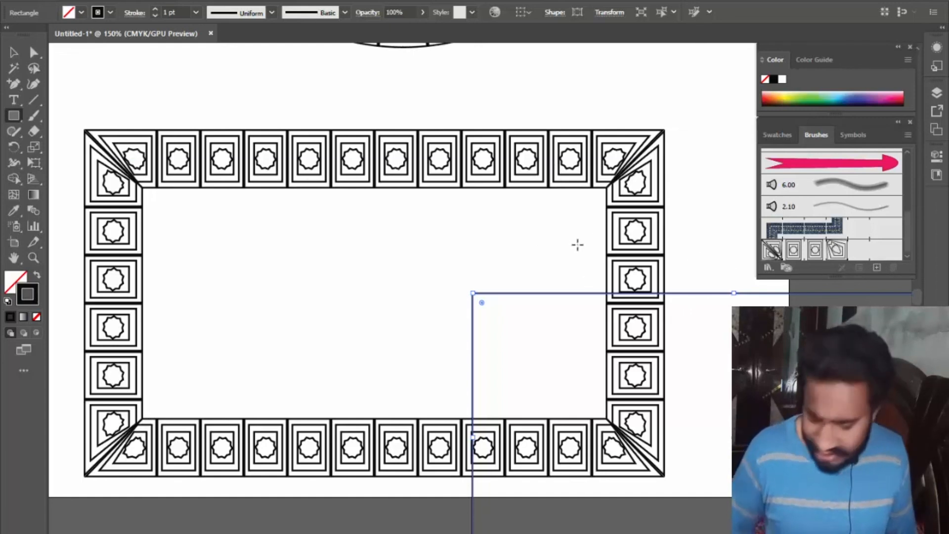
Delete all the test artwork, including the patterned circle and rectangles, from the artboard
{"action": "left_click", "coordinate": [608, 276], "text": "ctrl"}
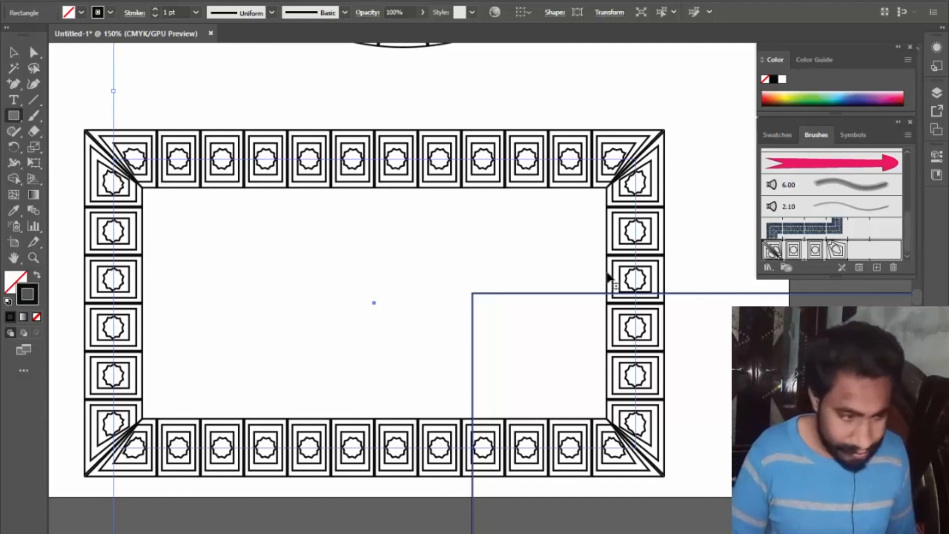
{"action": "key", "text": "Delete"}
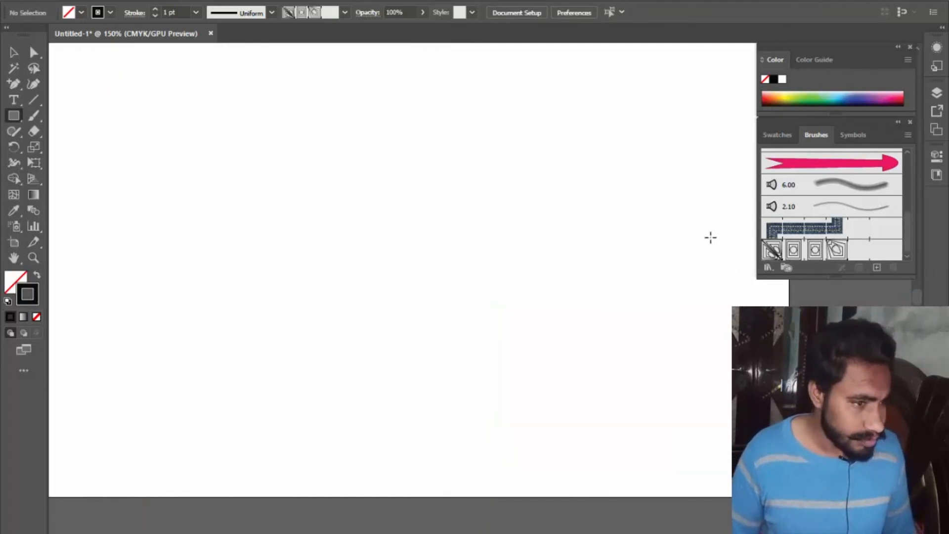
Start creating another new brush with no artwork selected
{"action": "key", "text": "ctrl+minus"}
{"action": "key", "text": "ctrl+minus"}
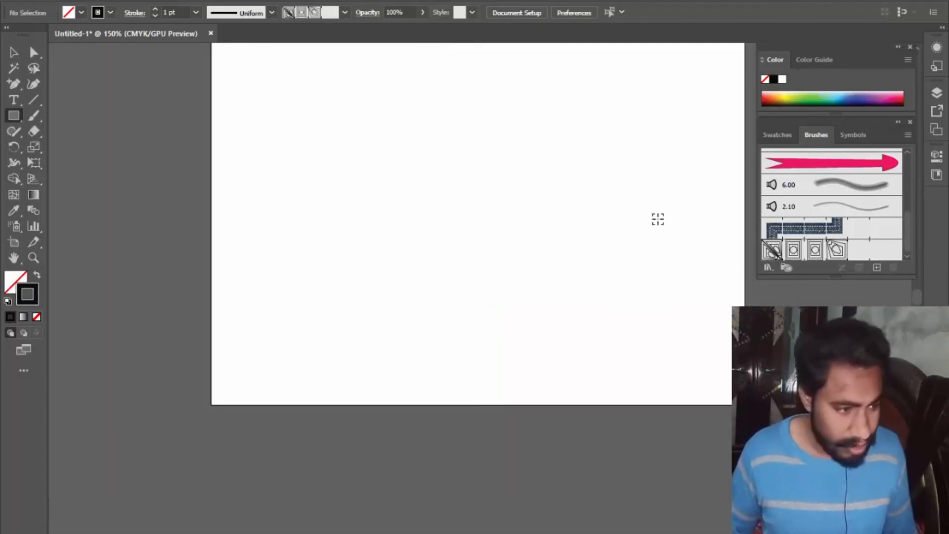
{"action": "left_click_drag", "start_coordinate": [626, 156], "coordinate": [520, 350]}
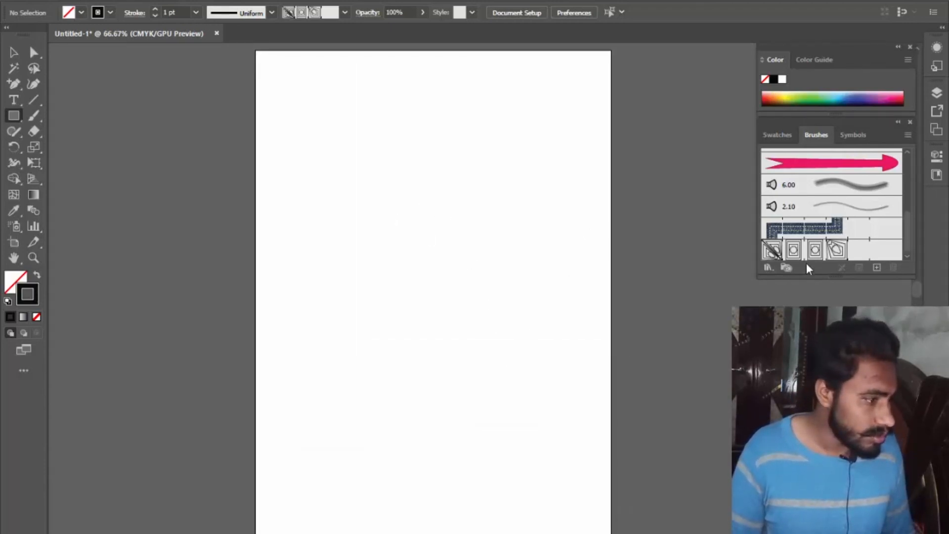
{"action": "left_click", "coordinate": [877, 268]}
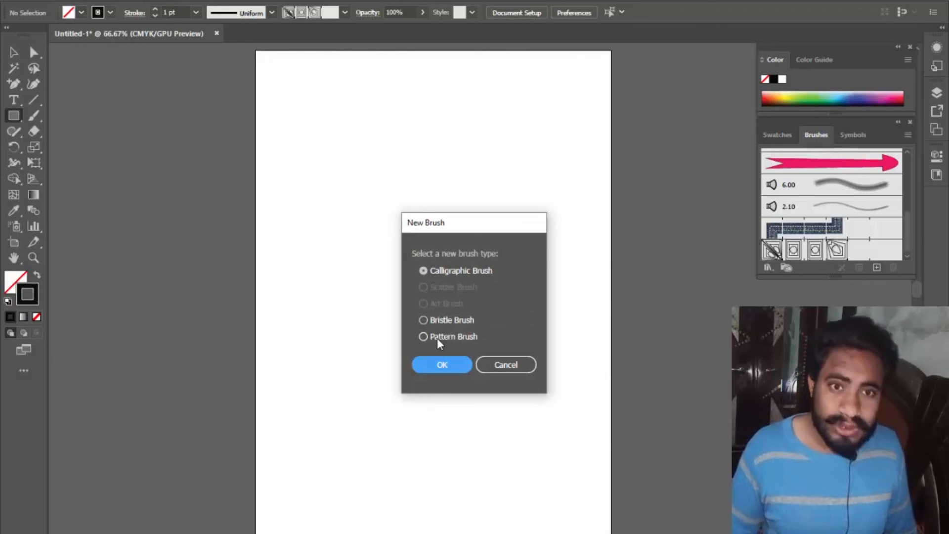